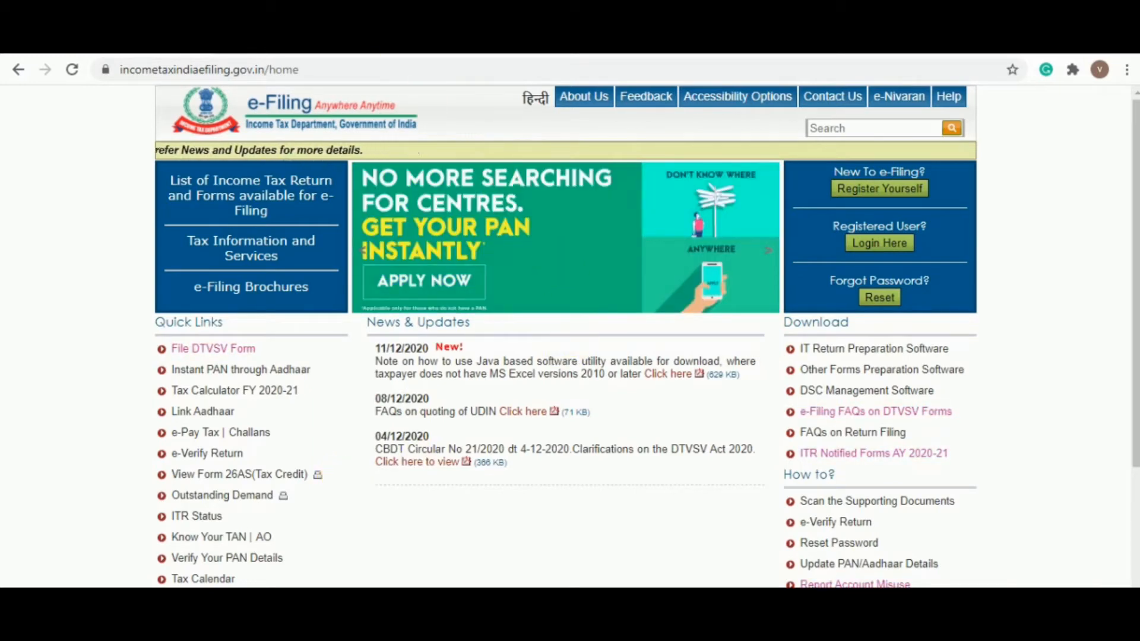
# - Search the web for efiling in a new tab and open the Income Tax Department e-Filing home page, dismissing its pop-up
pyautogui.hotkey('ctrl', 't')
pyautogui.write('ef')
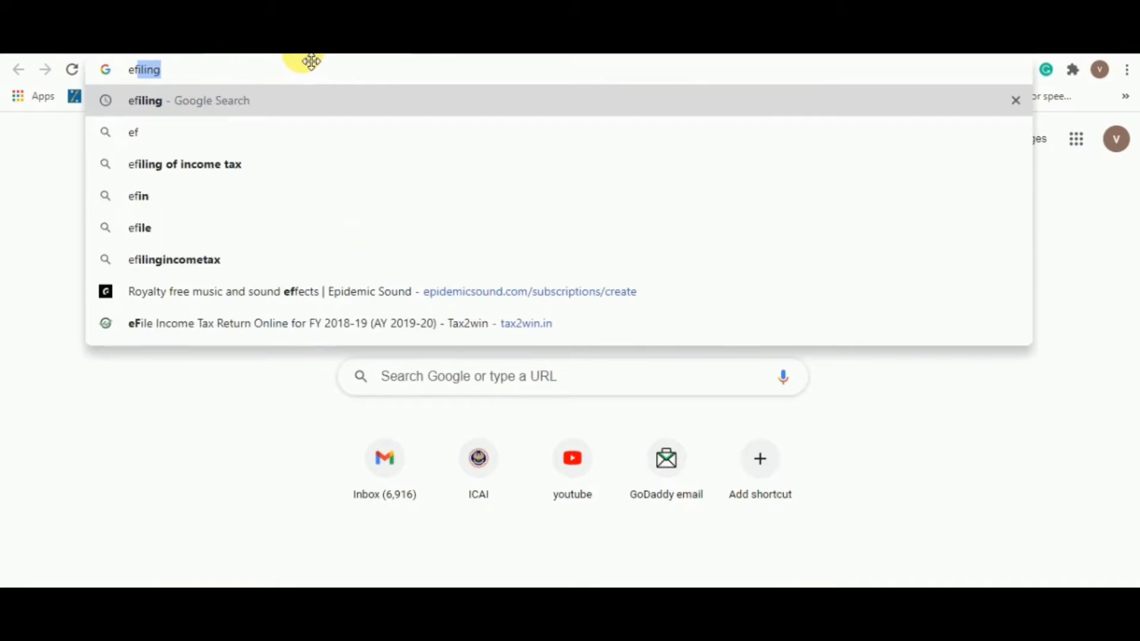
pyautogui.click(219, 107)
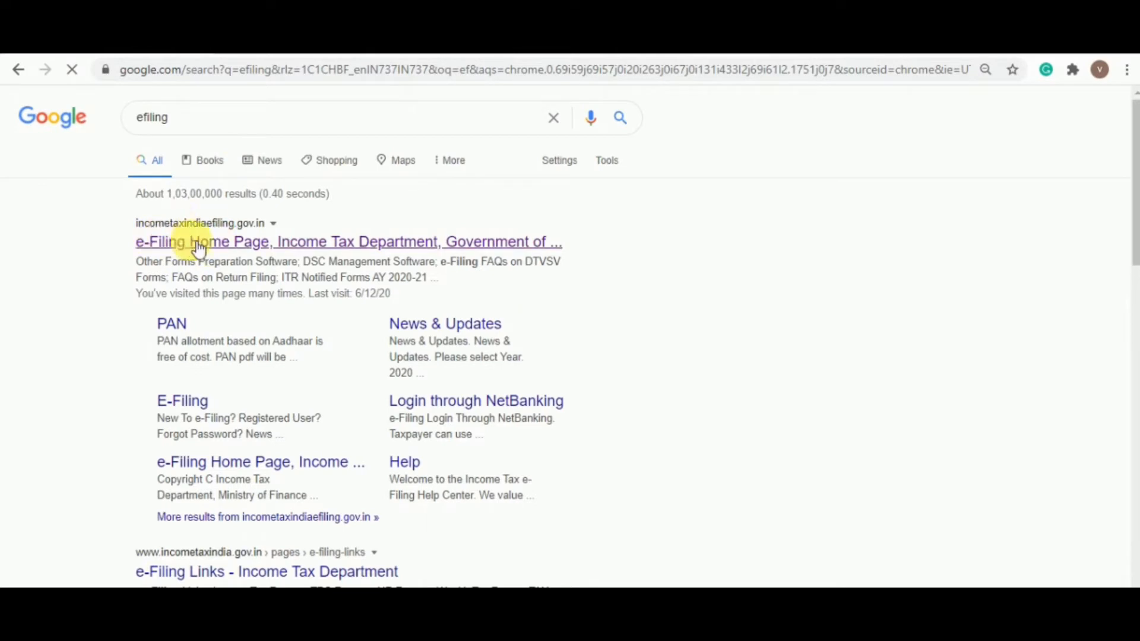
pyautogui.click(254, 240)
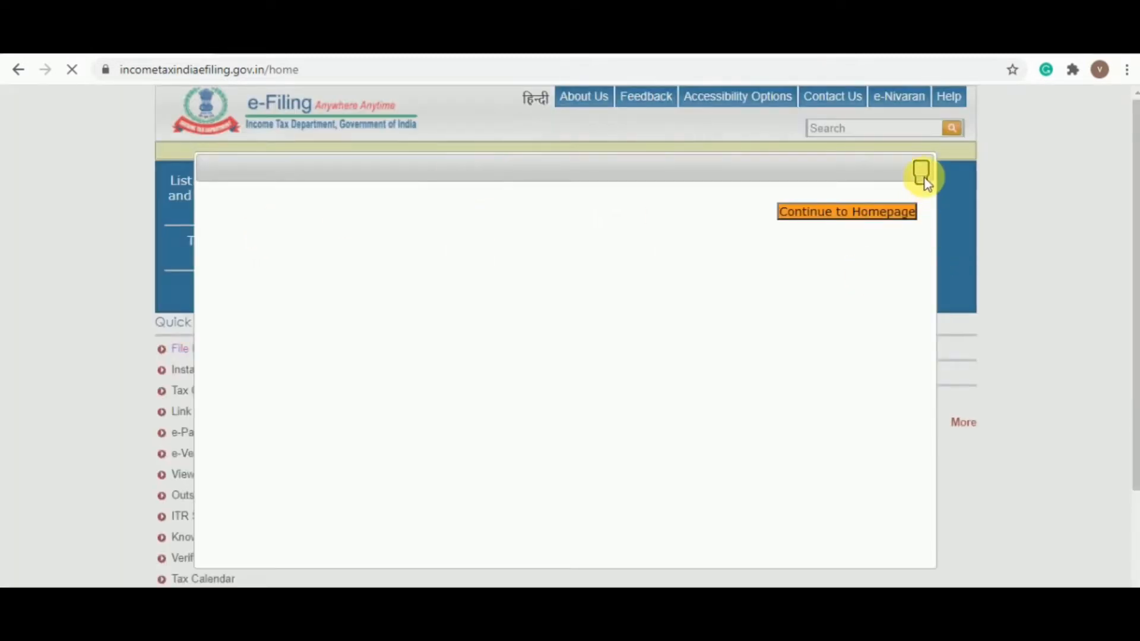
pyautogui.click(924, 175)
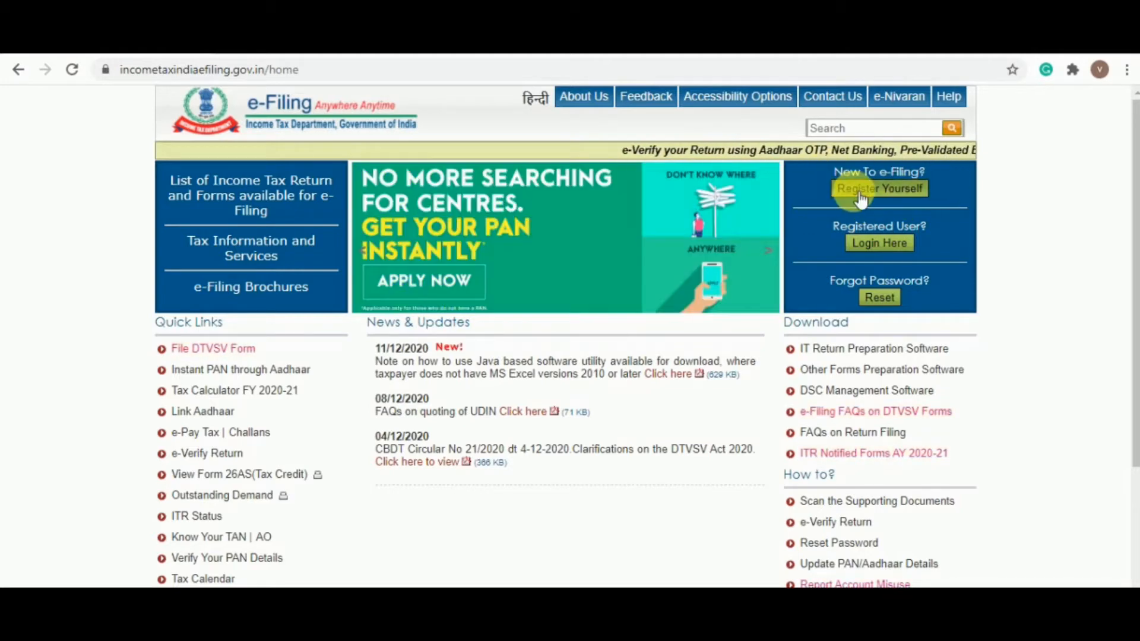
# - Log in to the e-Filing portal as a registered user with the user ID, account password and captcha code
pyautogui.click(876, 241)
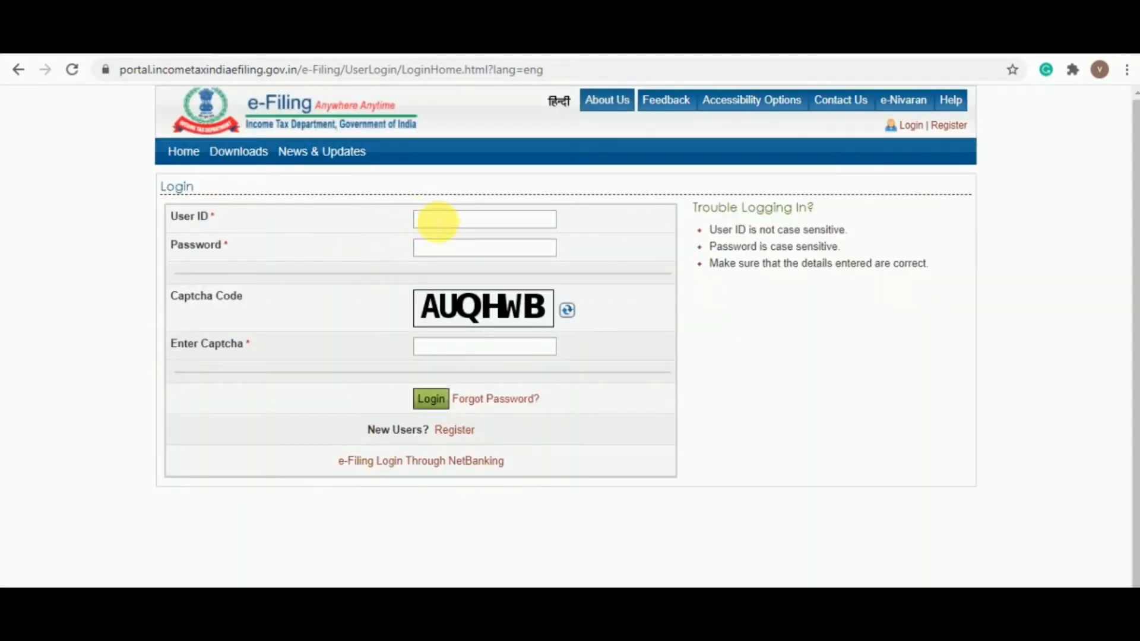
pyautogui.click(438, 222)
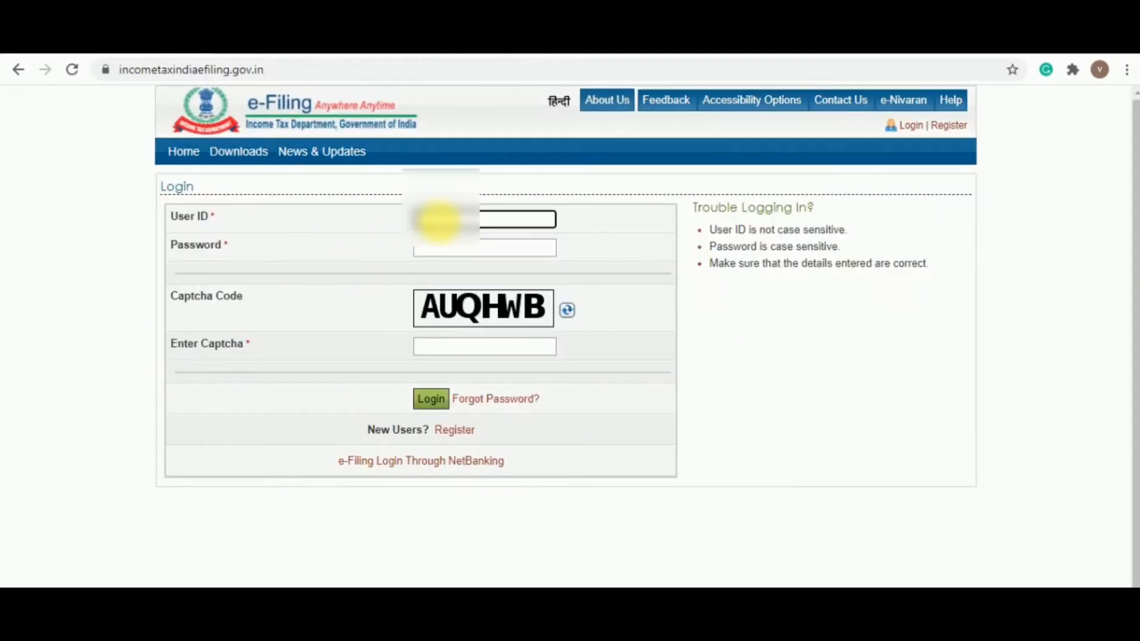
pyautogui.hotkey('ctrl', 'v')
pyautogui.click(435, 248)
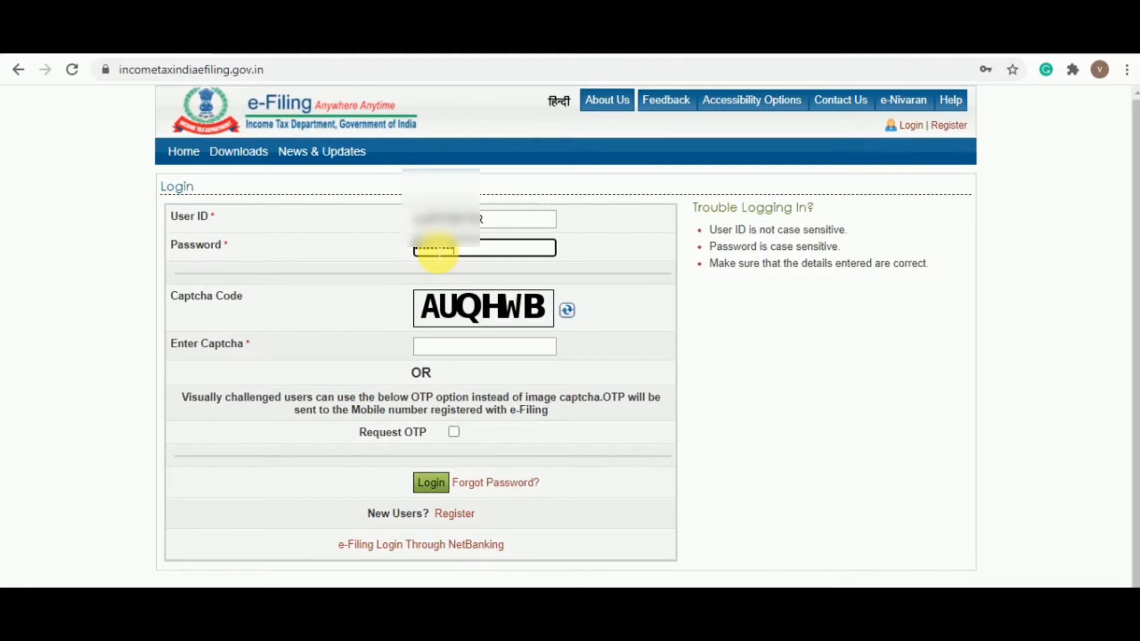
pyautogui.click(476, 347)
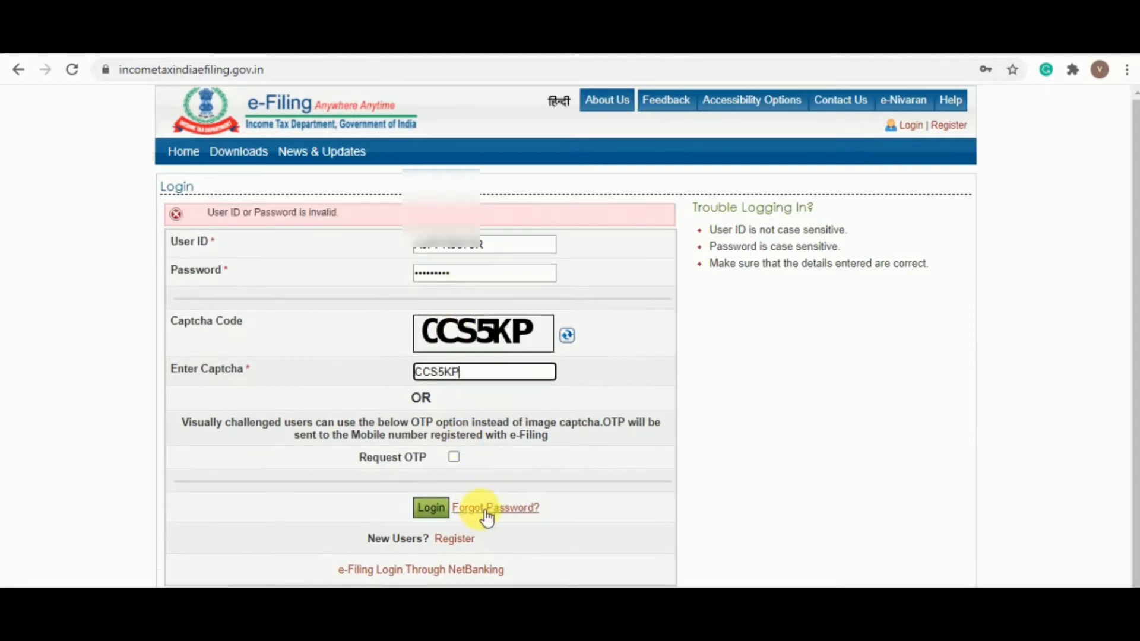
pyautogui.click(431, 486)
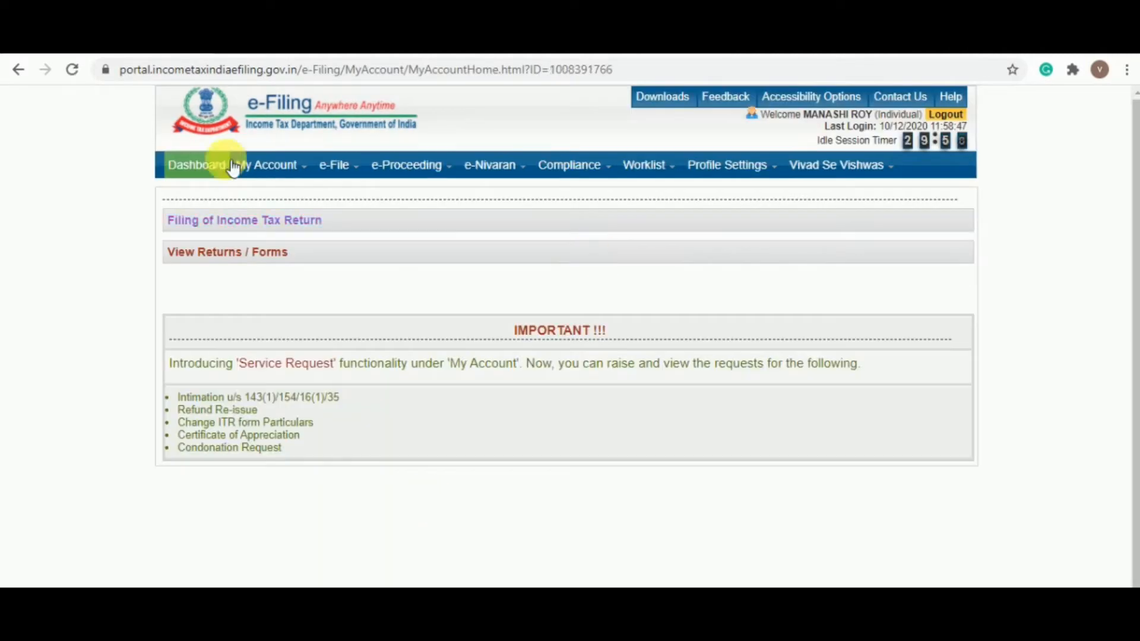
# - Open View Form 26AS (Tax Credit) for the account and confirm the redirect to the TDS-CPC website
pyautogui.moveTo(290, 173)
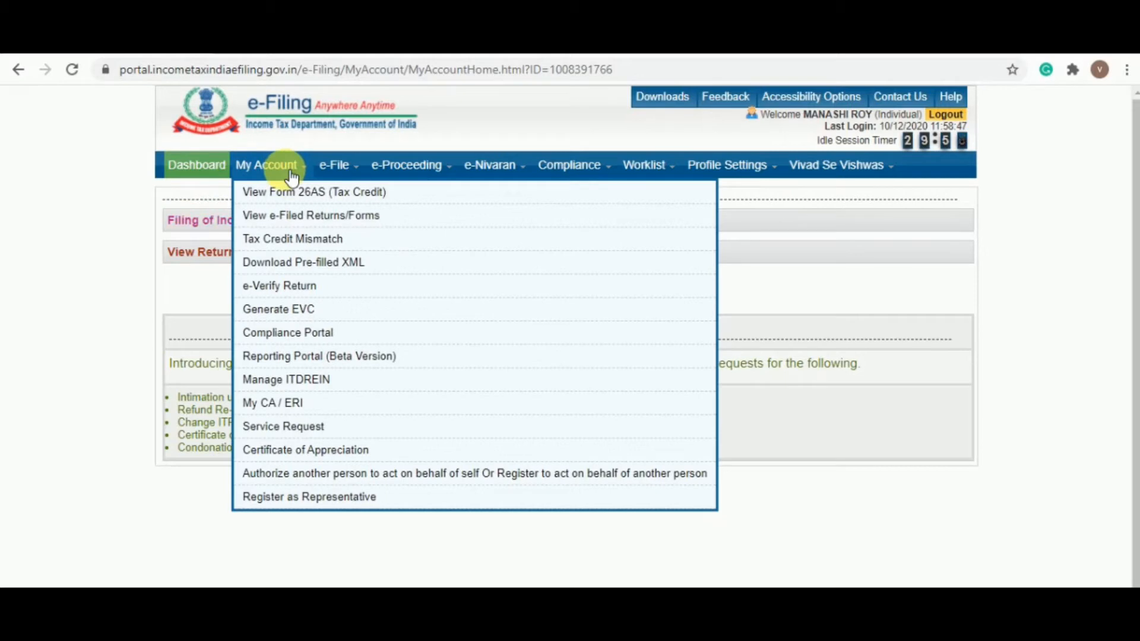
pyautogui.click(326, 193)
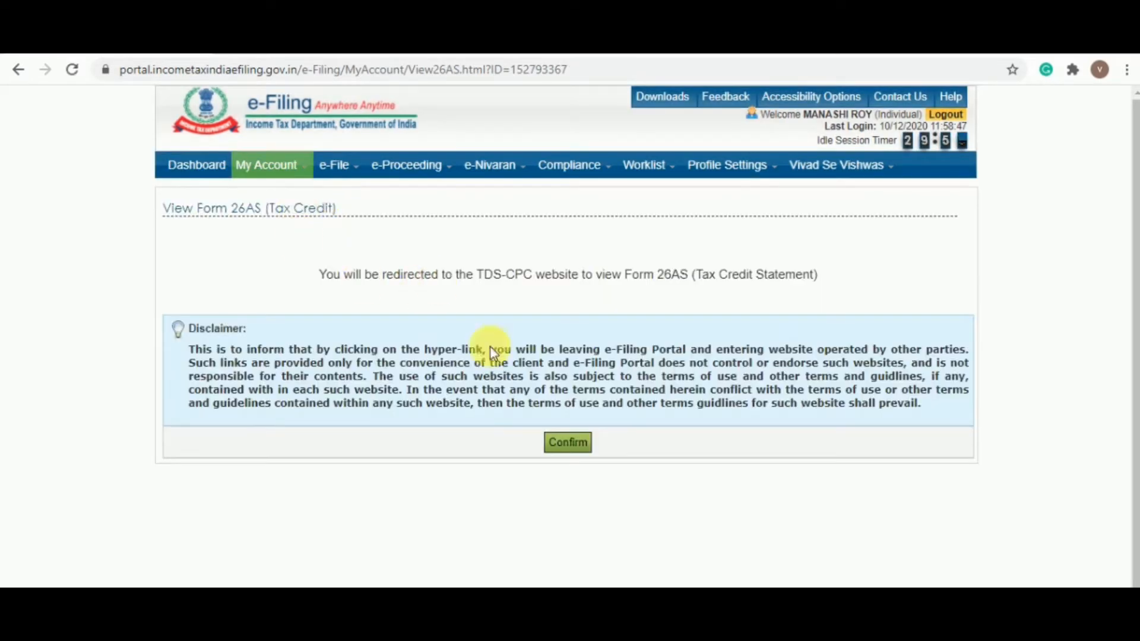
pyautogui.click(560, 444)
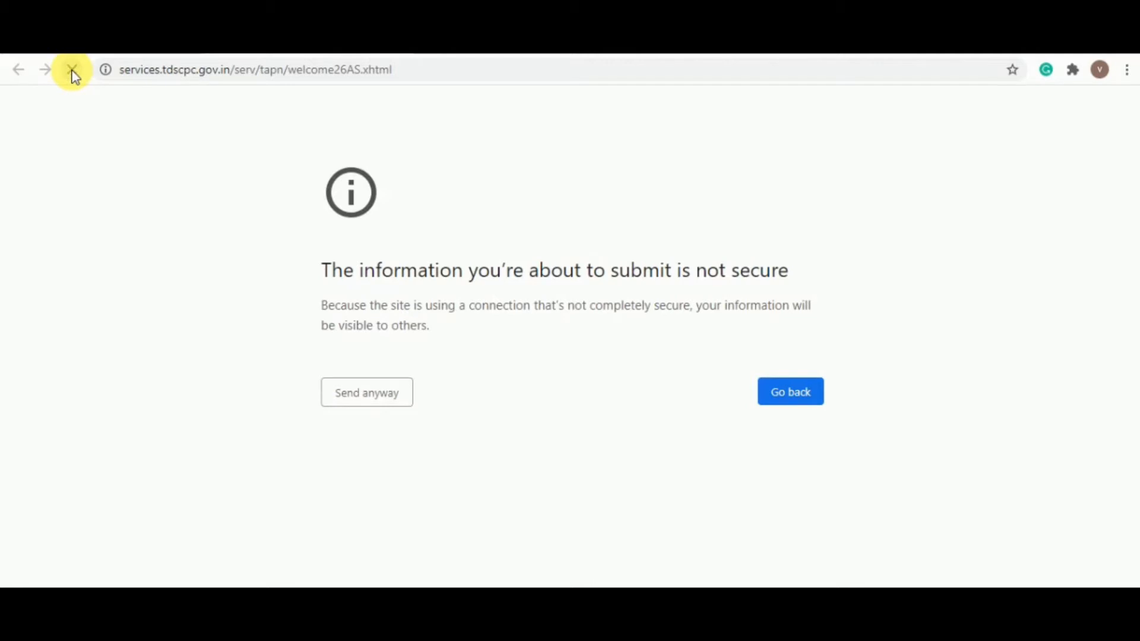
# - Reload the TRACES page, accept the Form 16/16A usage terms and open View Tax Credit (Form 26AS)
pyautogui.click(72, 72)
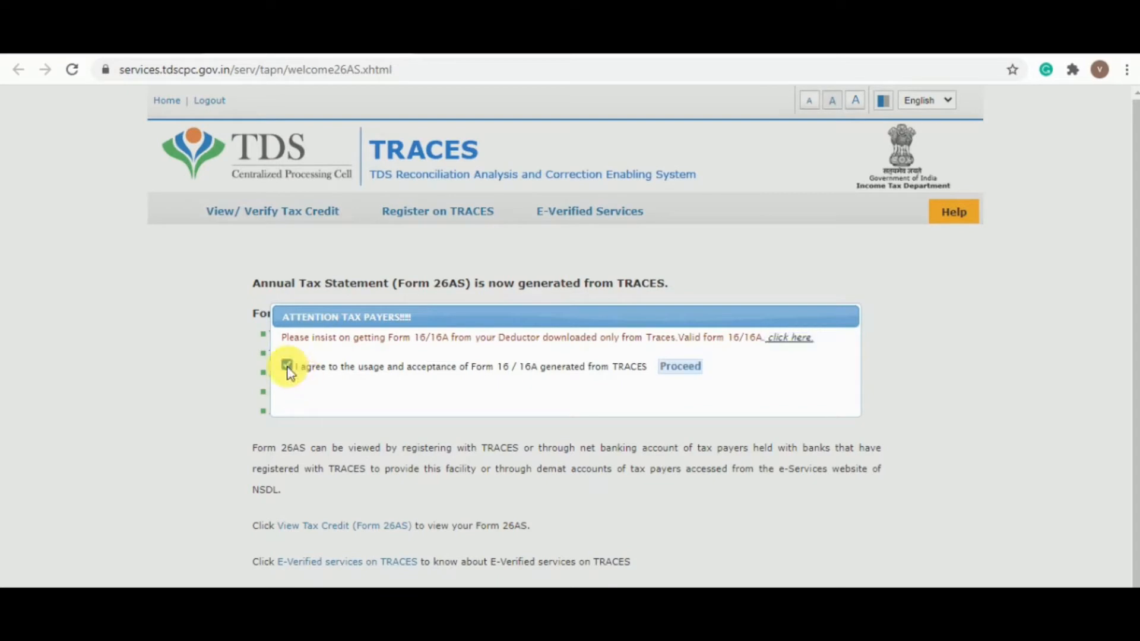
pyautogui.click(680, 367)
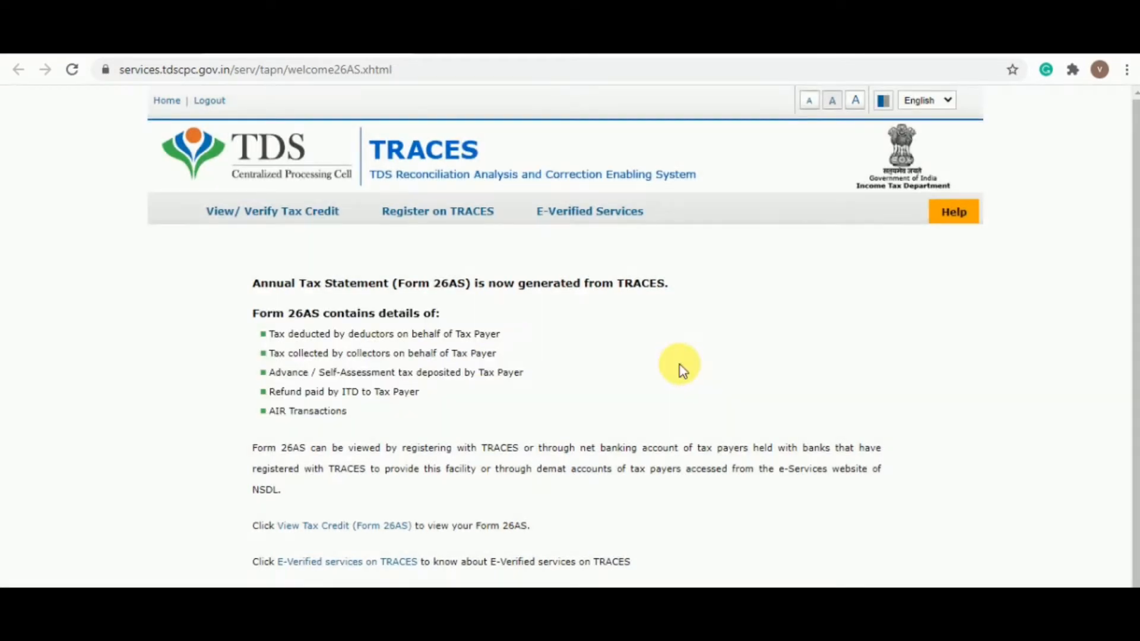
pyautogui.click(306, 531)
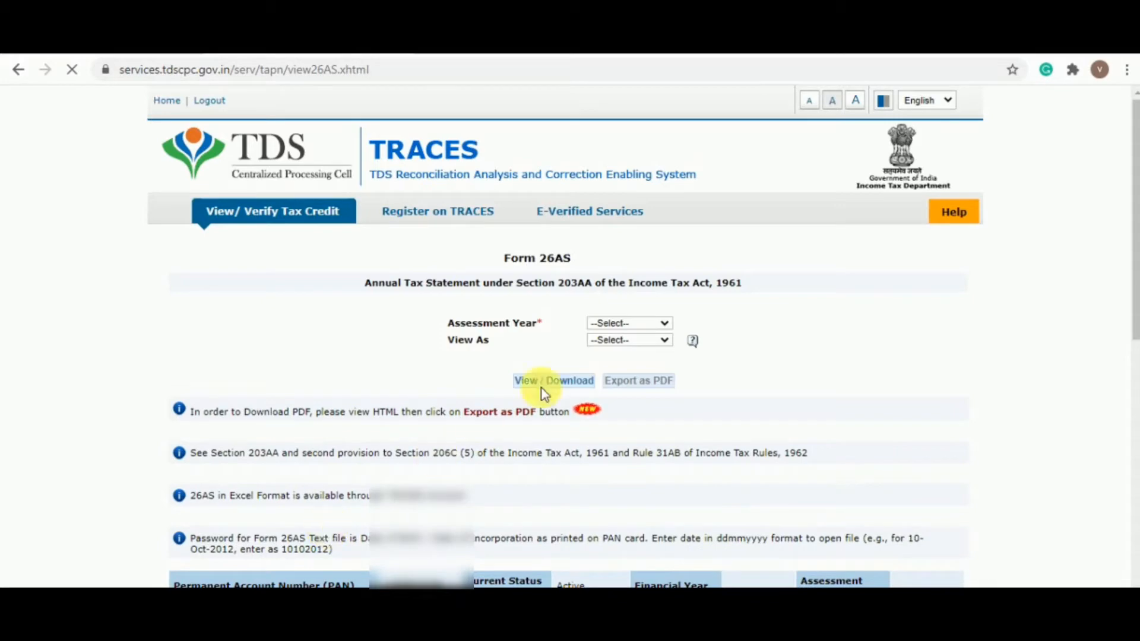
# - View the Form 26AS statement for assessment year 2020-21 in HTML format
pyautogui.click(618, 323)
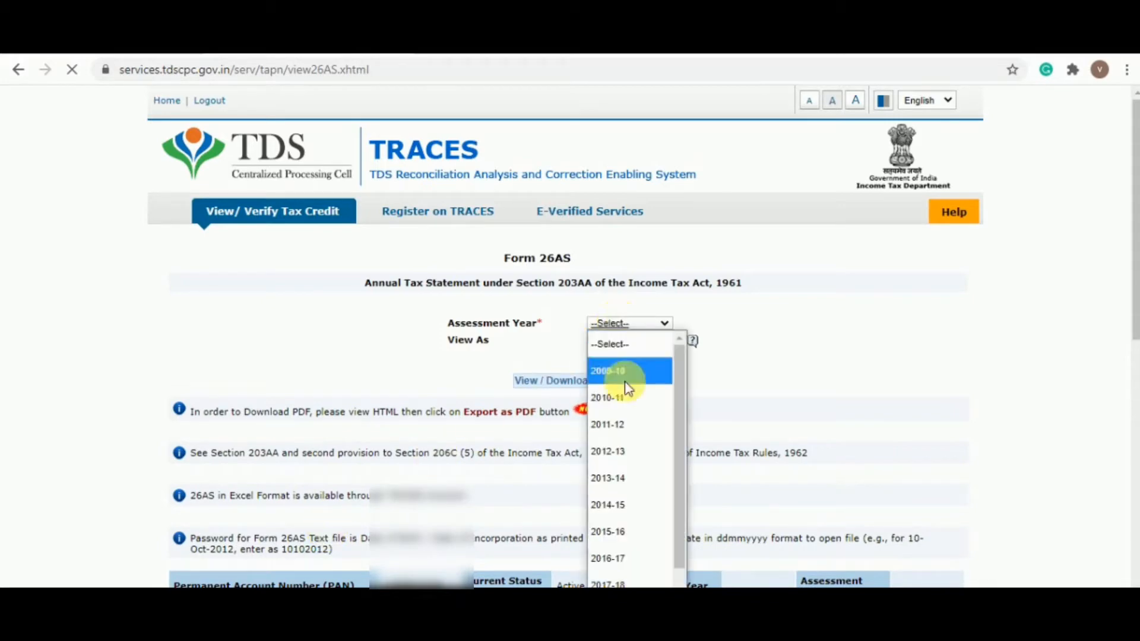
pyautogui.scroll(-1, 633, 448)
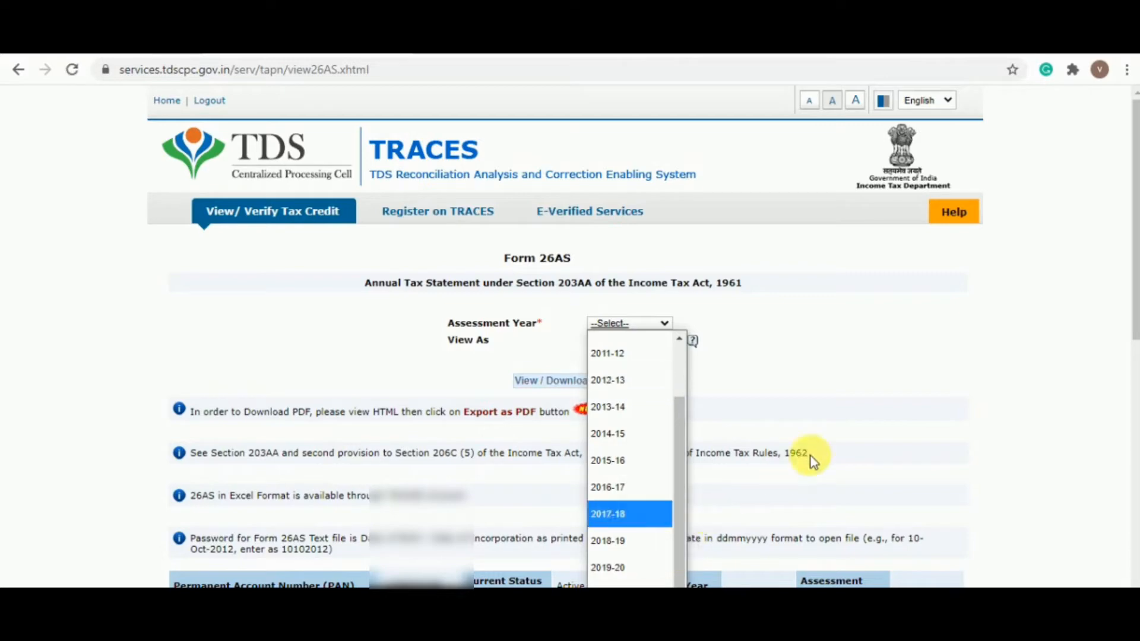
pyautogui.scroll(-1, 809, 458)
pyautogui.click(668, 242)
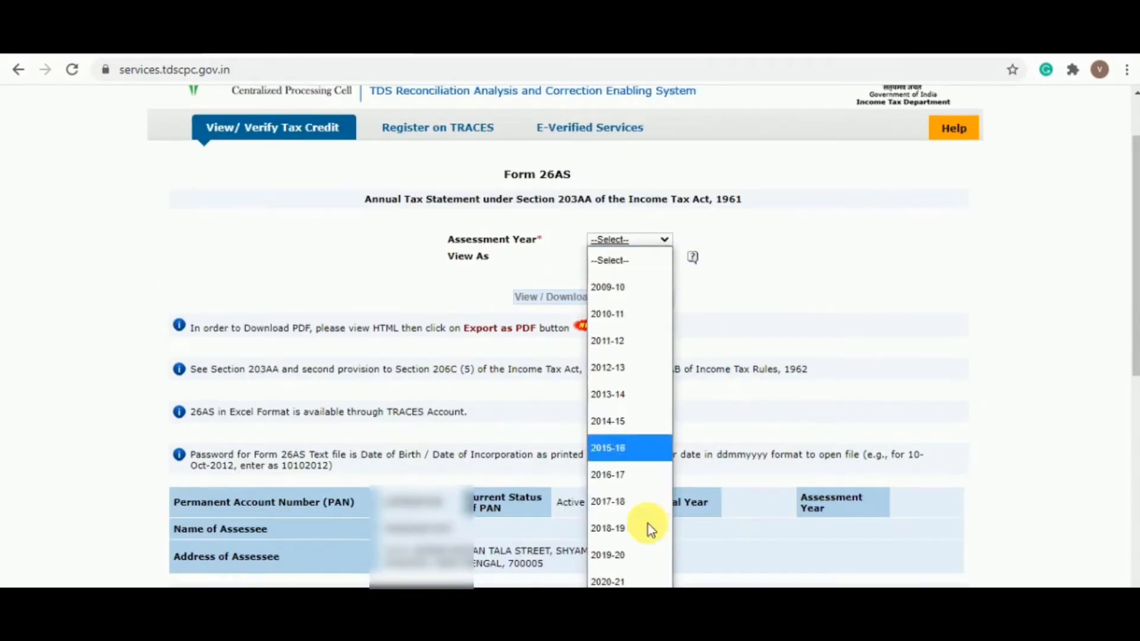
pyautogui.click(643, 573)
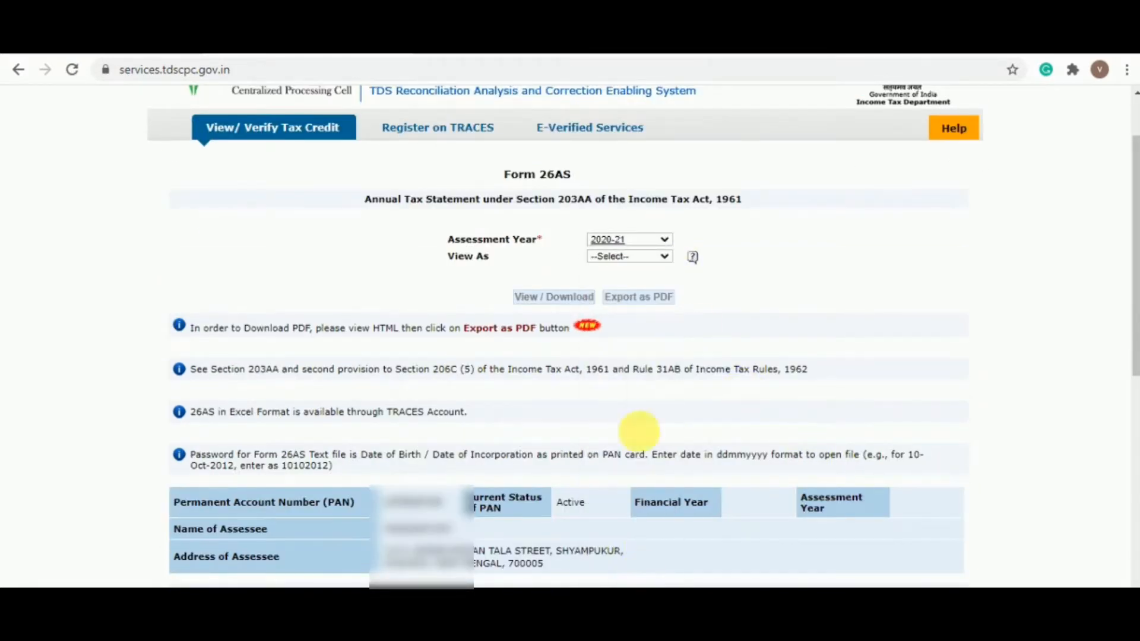
pyautogui.click(608, 254)
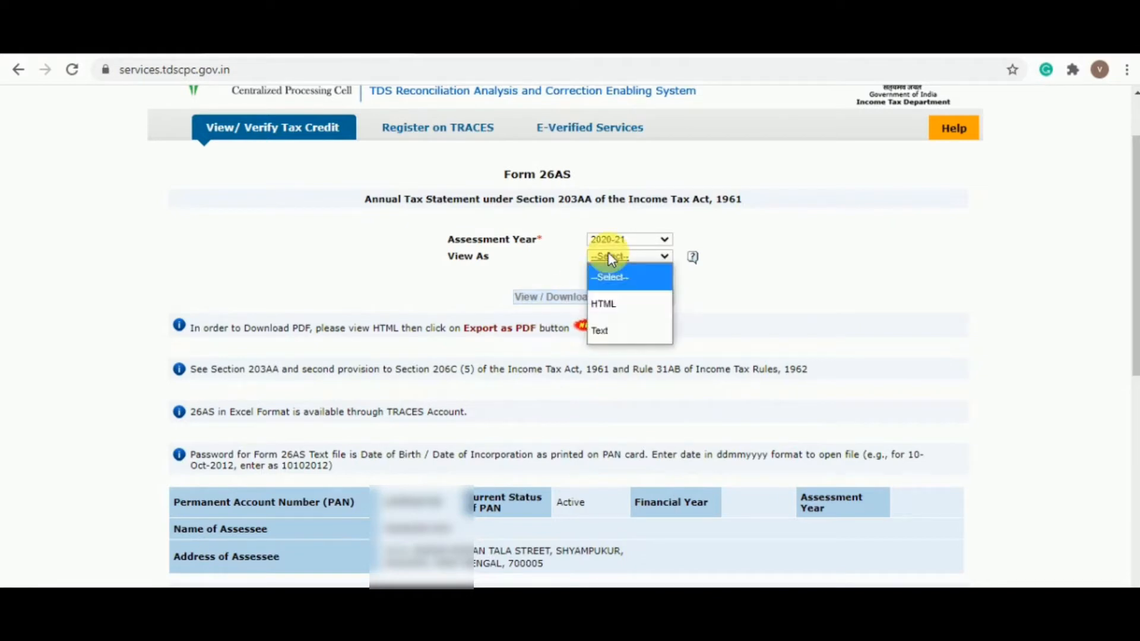
pyautogui.click(609, 308)
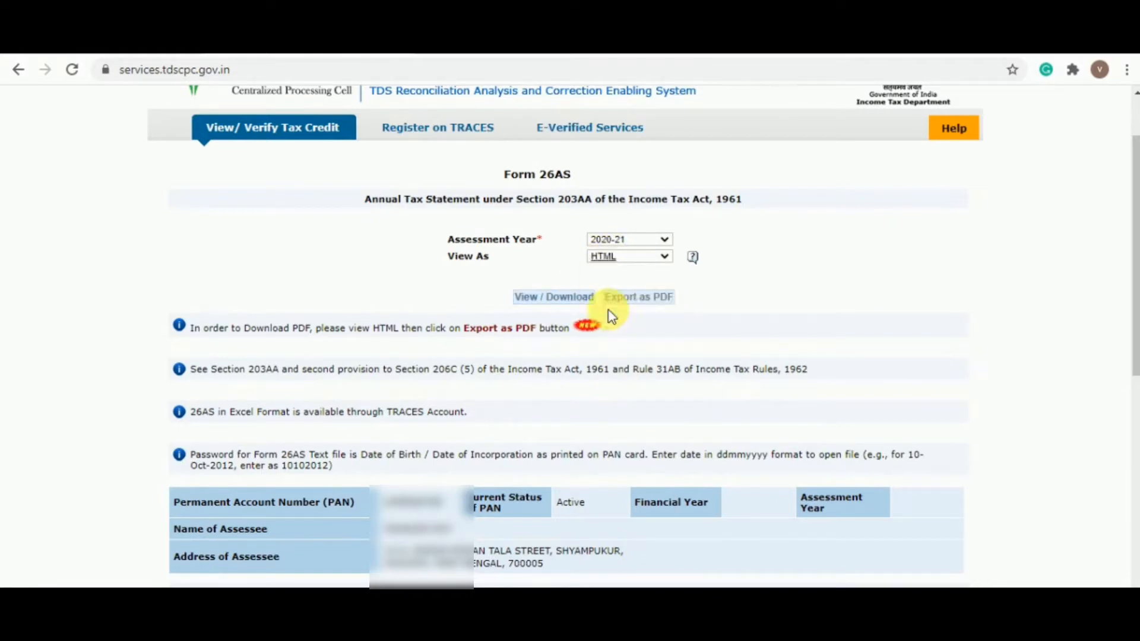
pyautogui.click(546, 296)
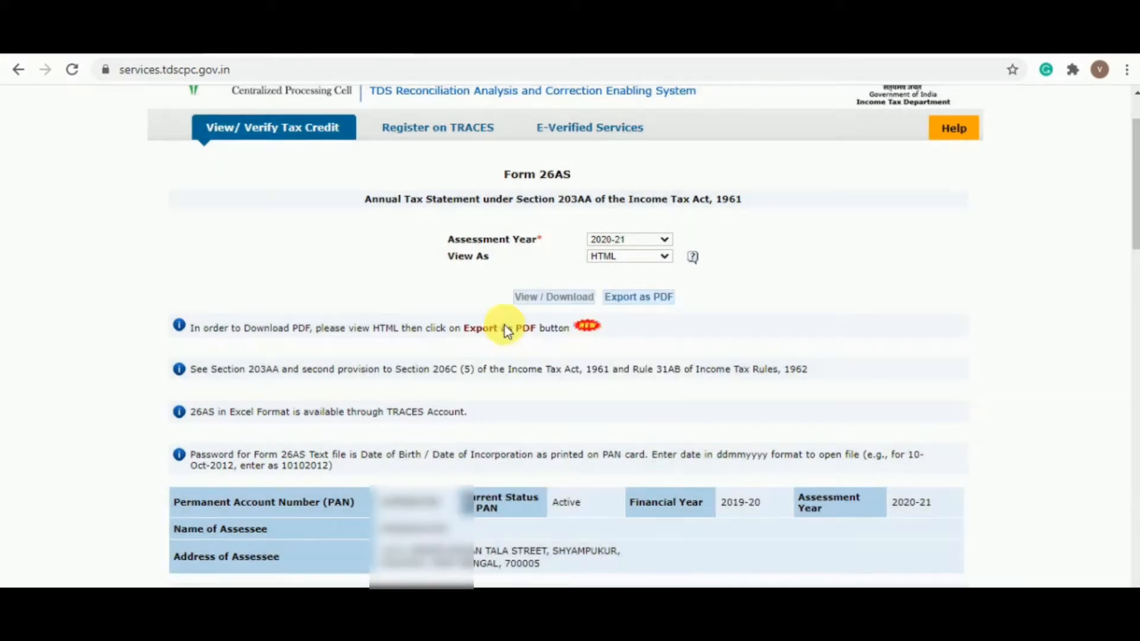
# - Export the Form 26AS statement as PDF and switch to the 2020 26AS document open in Word
pyautogui.scroll(2, 567, 376)
pyautogui.click(643, 386)
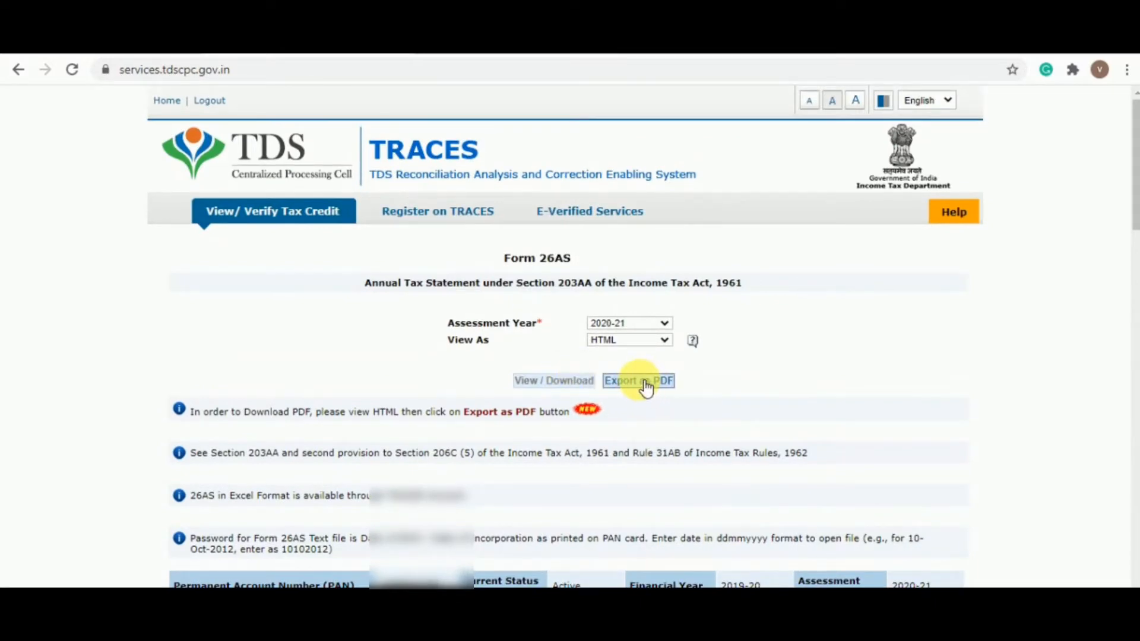
pyautogui.moveTo(678, 630)
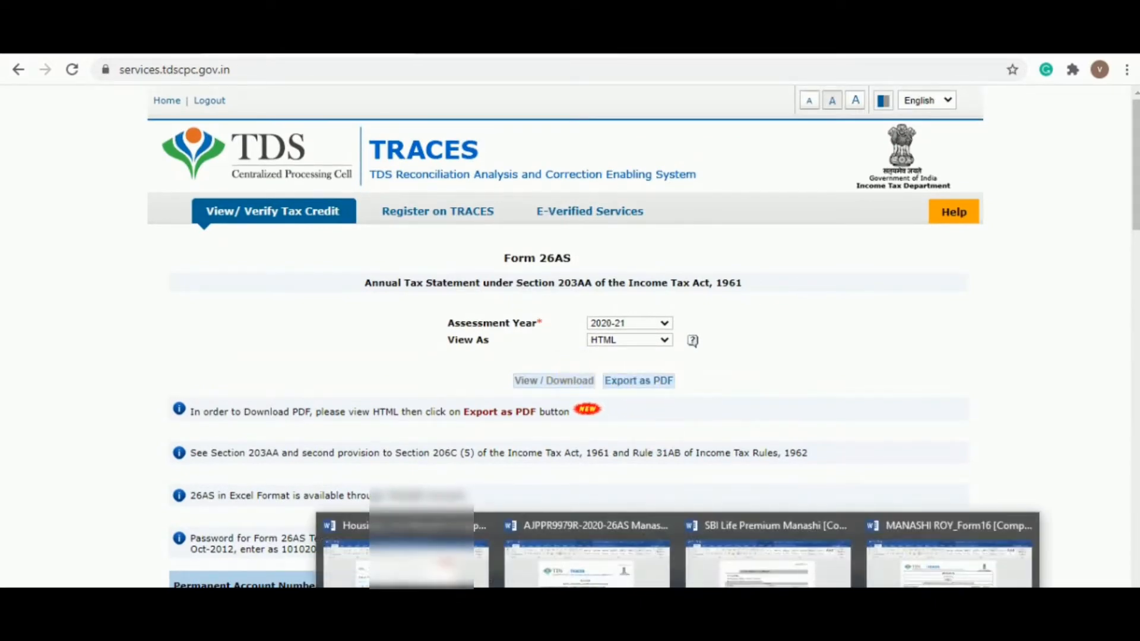
pyautogui.click(591, 573)
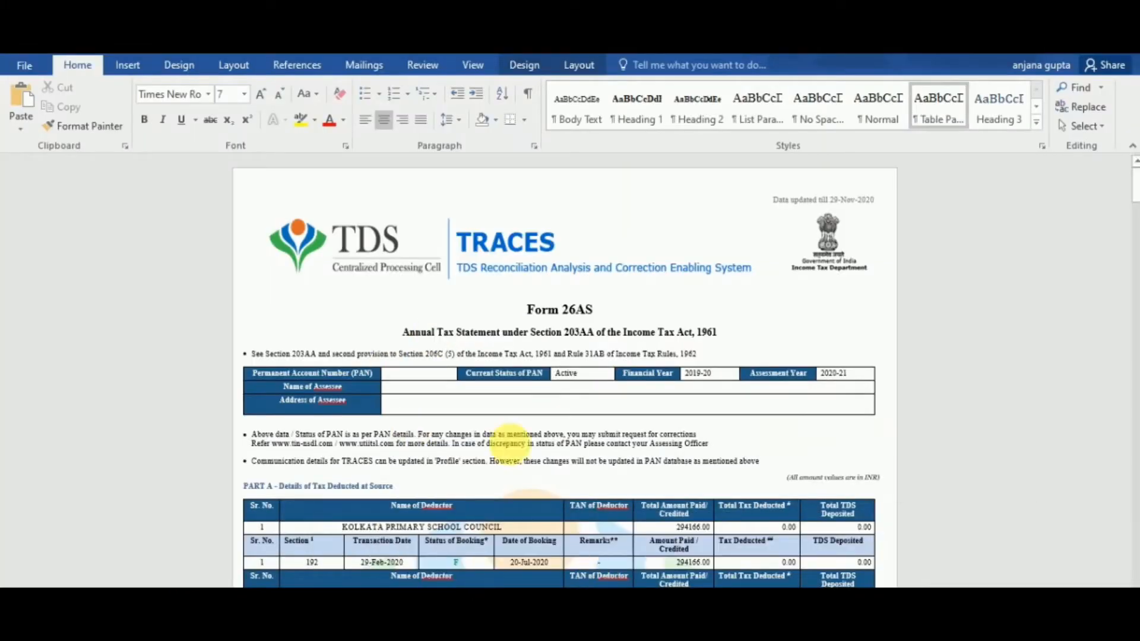
# - Examine the Form 26AS header and the Part A tables of tax deducted at source by each deductor
pyautogui.scroll(-1, 472, 377)
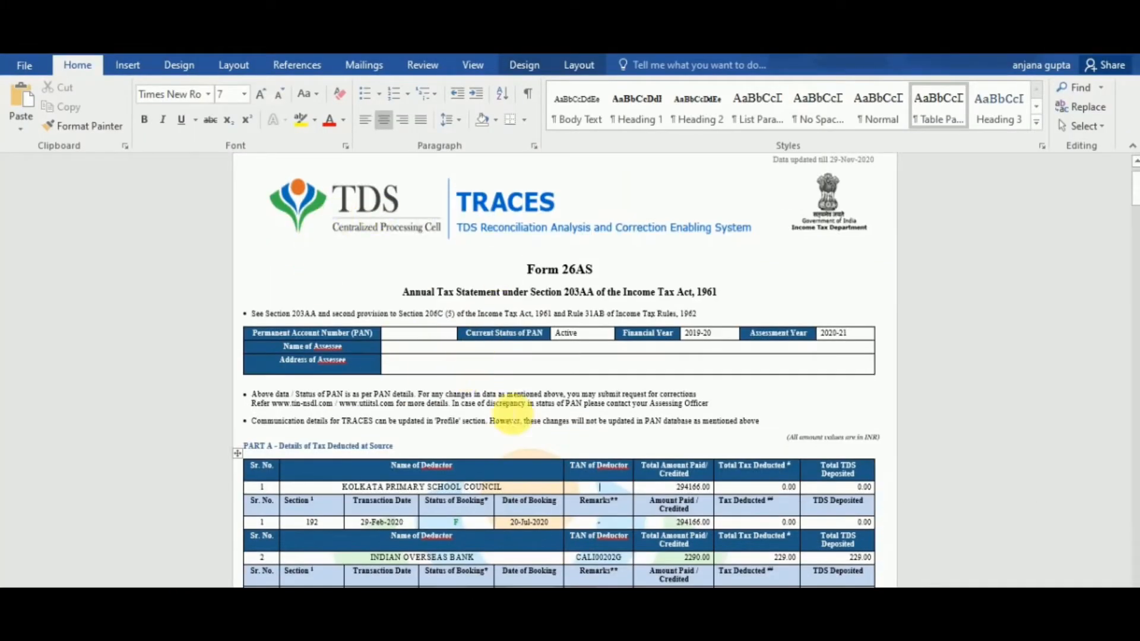
pyautogui.scroll(-2, 516, 353)
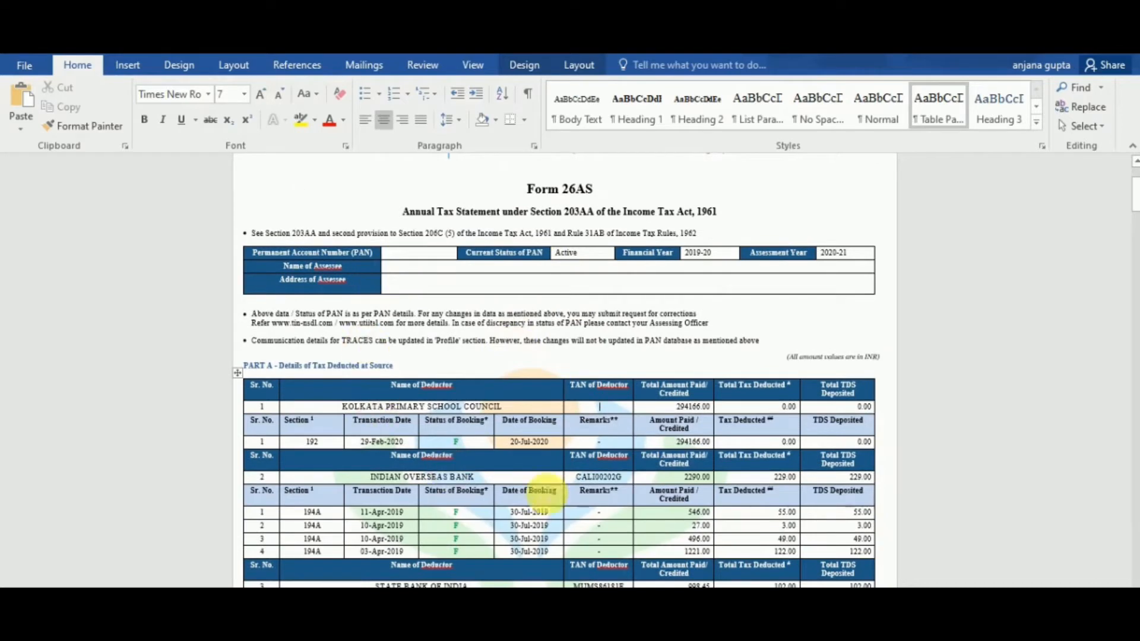
pyautogui.scroll(-1, 639, 445)
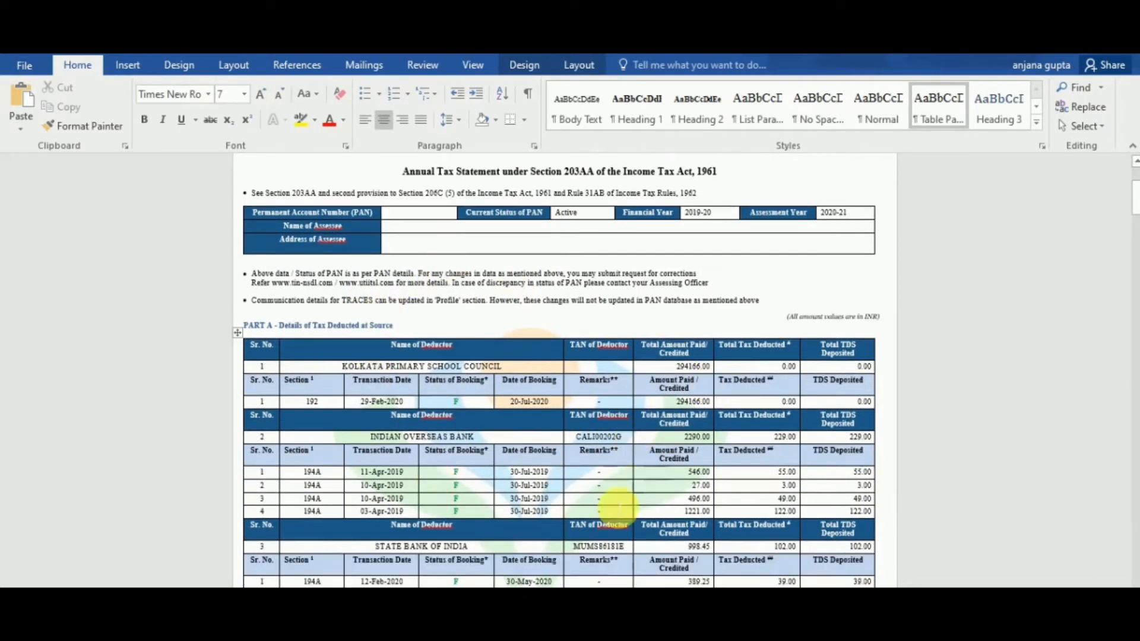
pyautogui.scroll(-2, 688, 415)
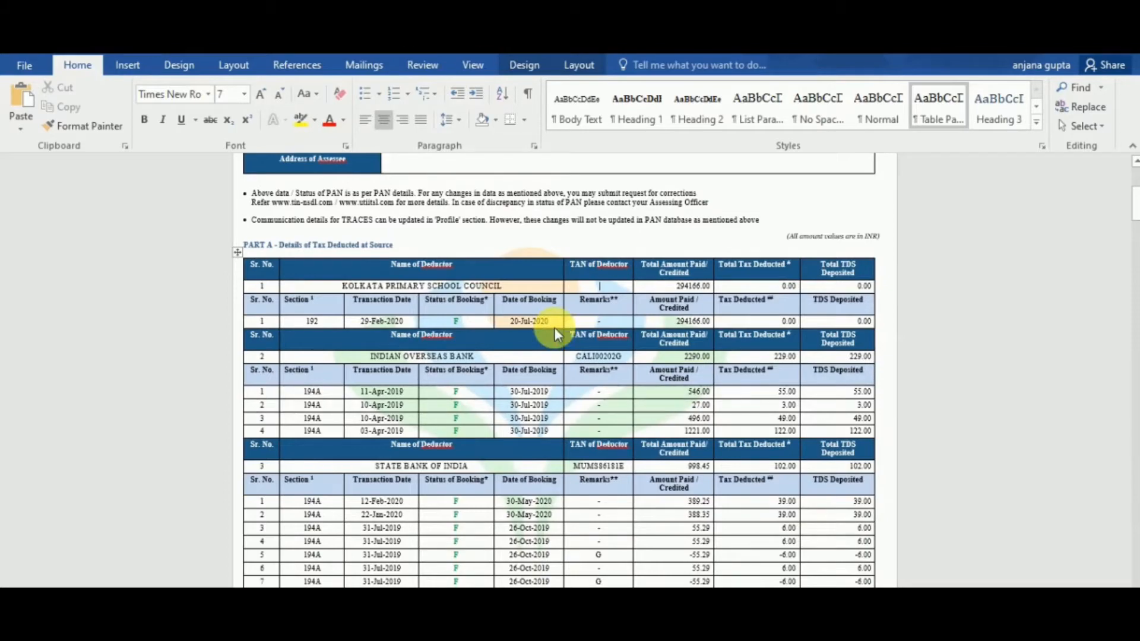
pyautogui.scroll(8, 564, 357)
pyautogui.scroll(-4, 564, 356)
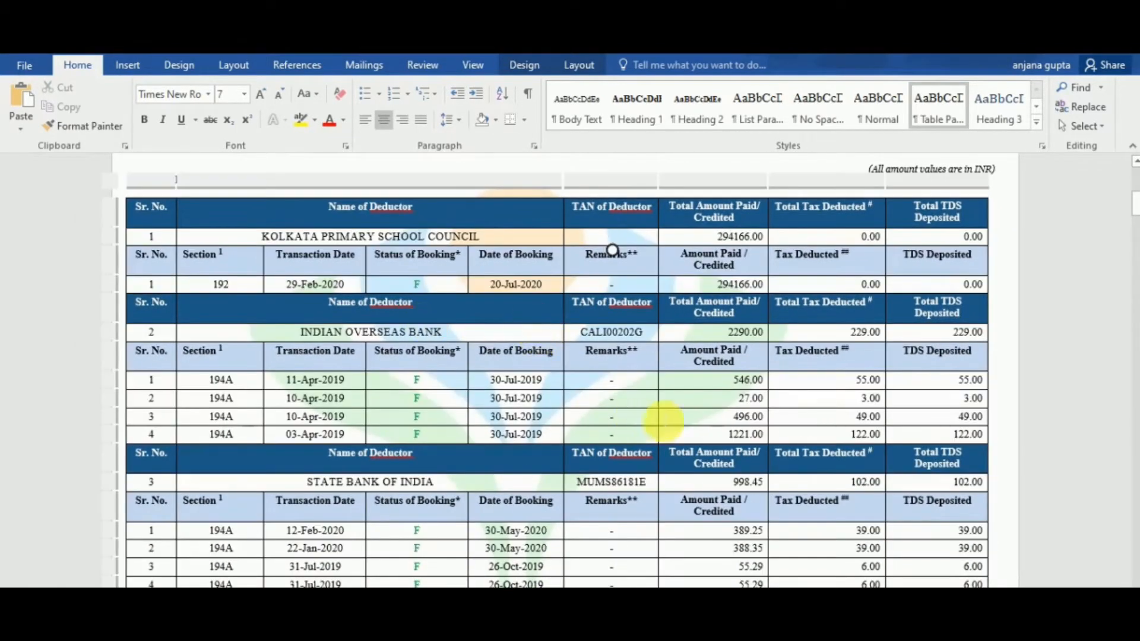
pyautogui.scroll(3, 694, 303)
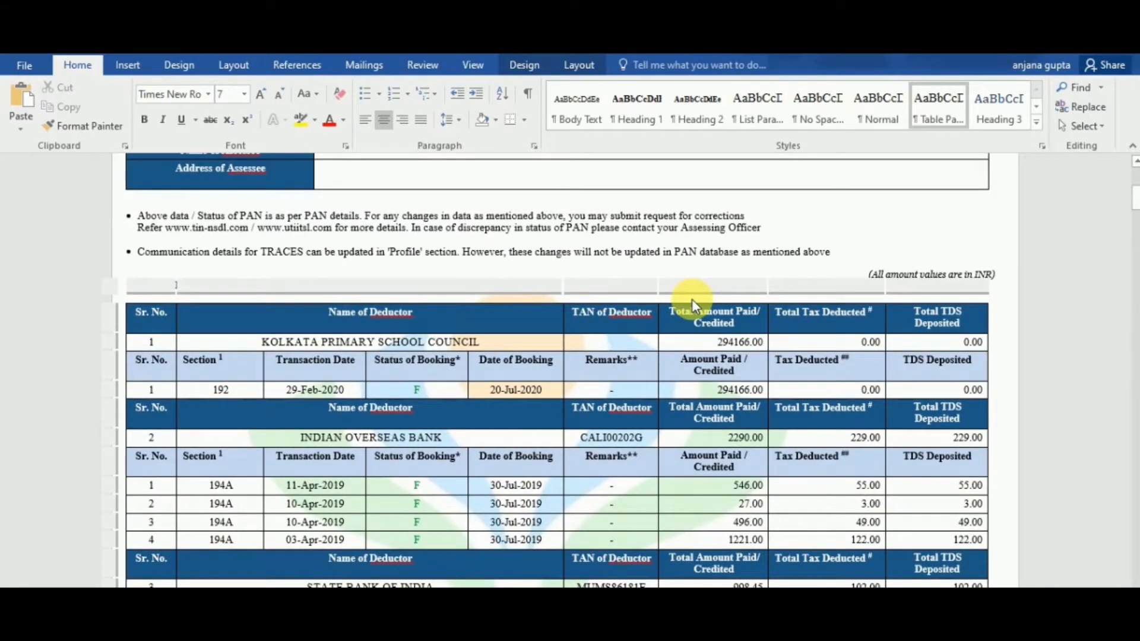
pyautogui.scroll(-2, 692, 298)
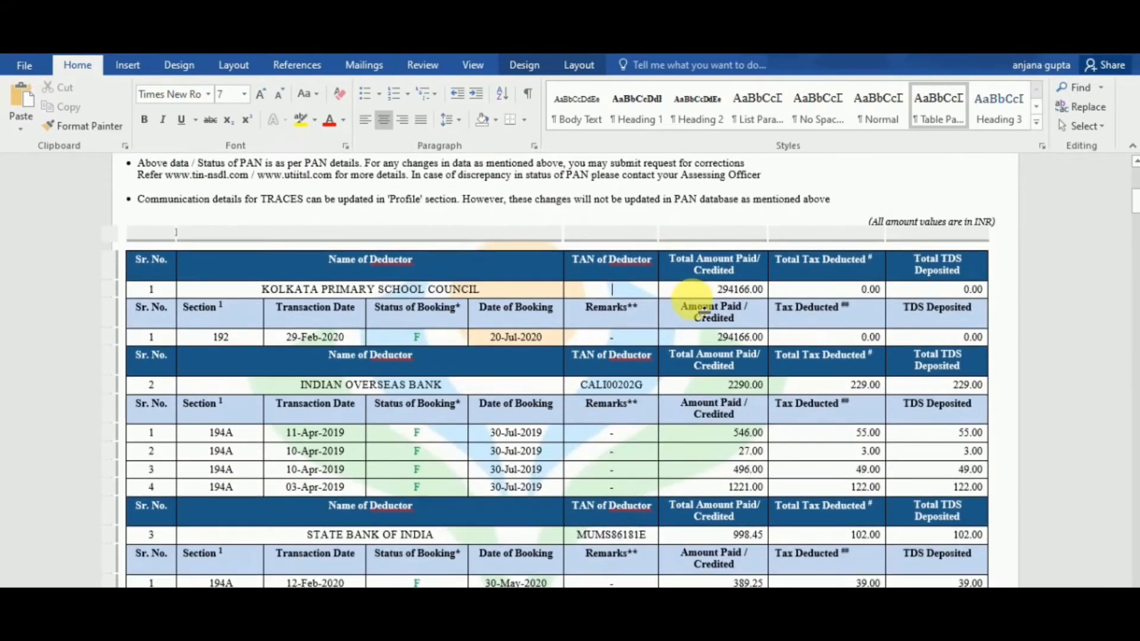
# - Check the Kolkata Primary School Council entry in Part A, including its TAN of Deductor and section 192 cells
pyautogui.click(612, 289)
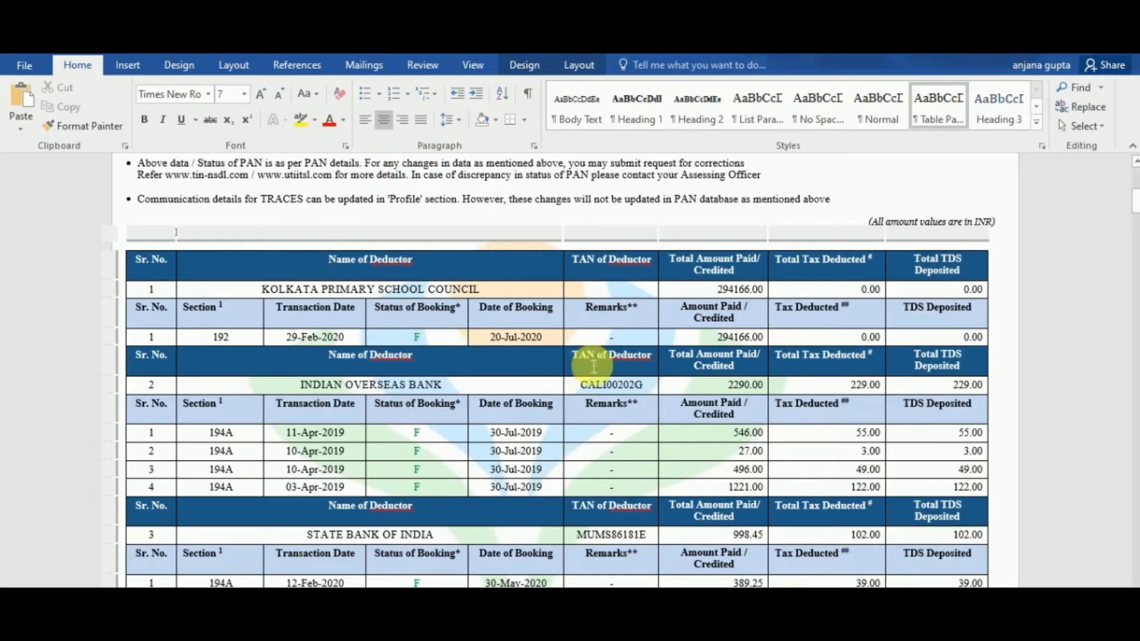
pyautogui.scroll(-3, 415, 356)
pyautogui.scroll(1, 238, 345)
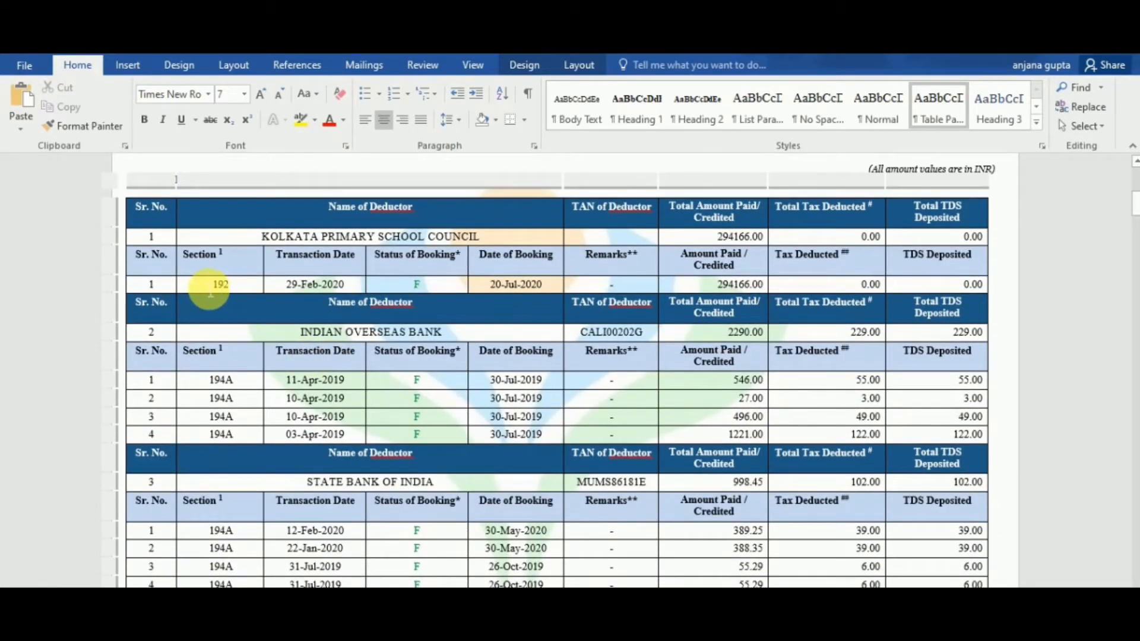
pyautogui.moveTo(211, 291); pyautogui.dragTo(240, 292)
pyautogui.click(240, 292)
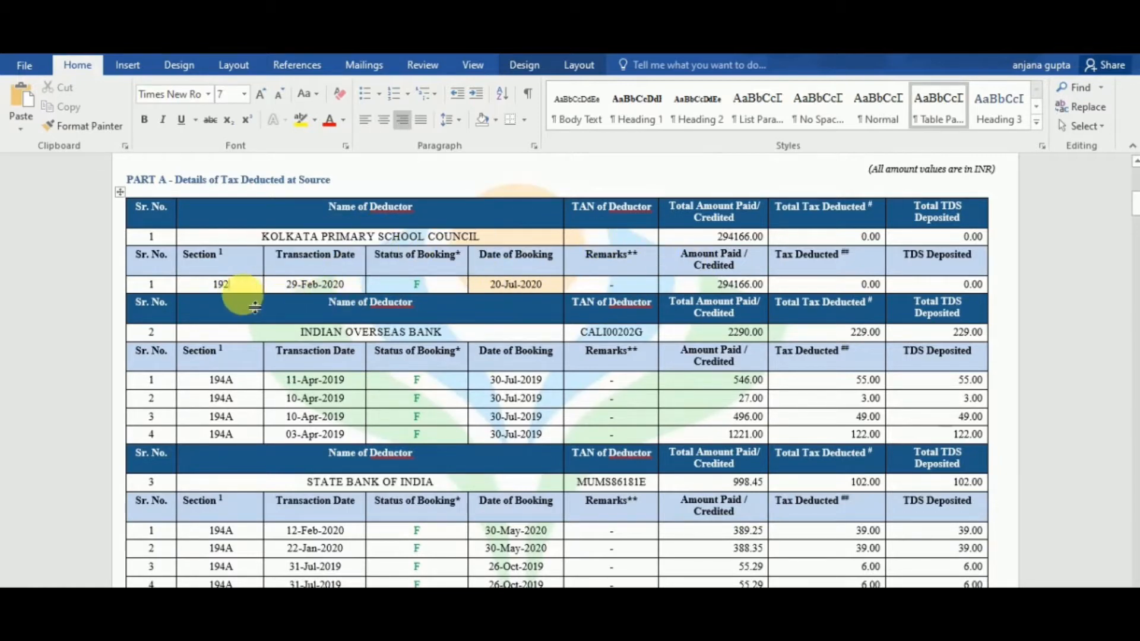
# - Check the total amount credited for Kolkata Primary School Council, and look through the remaining Part A rows down to Part A1
pyautogui.moveTo(717, 240); pyautogui.dragTo(751, 244)
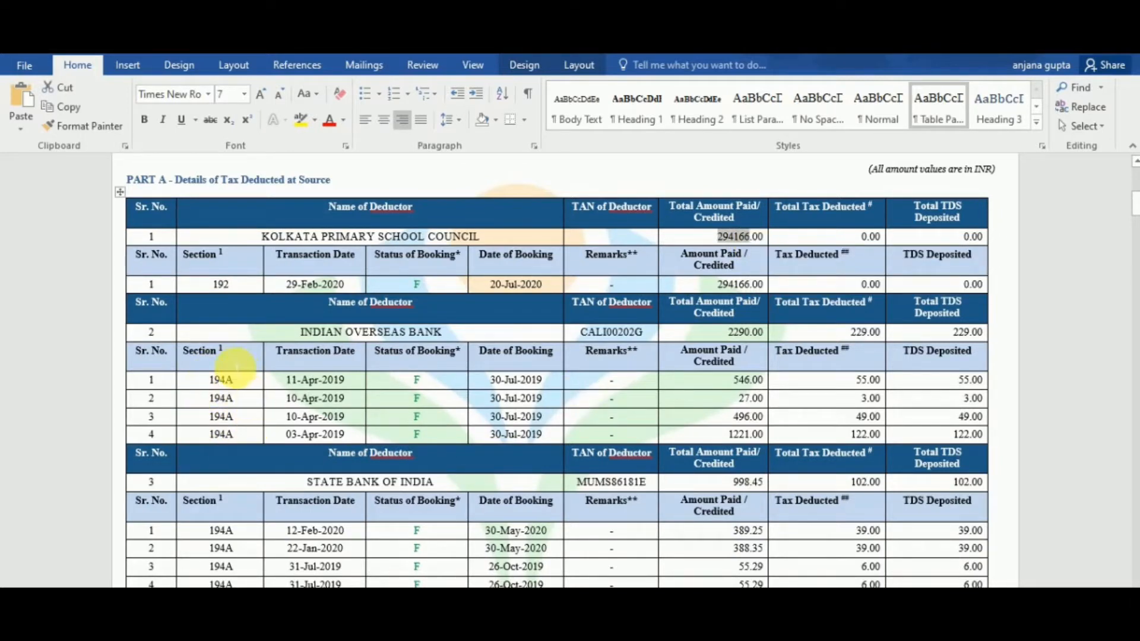
pyautogui.scroll(-1, 364, 239)
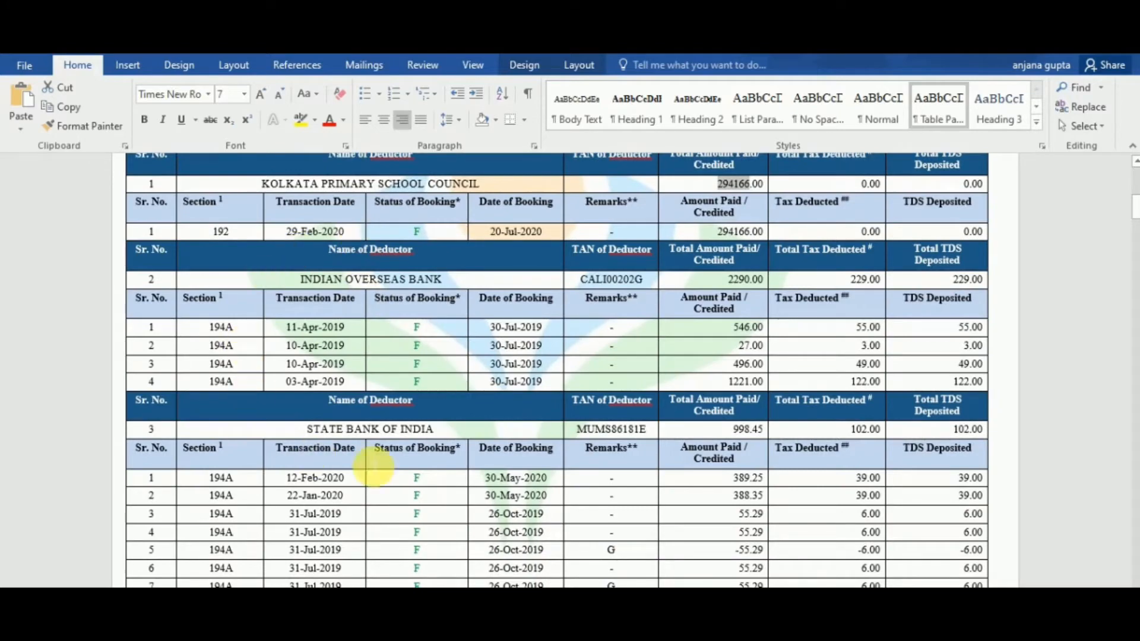
pyautogui.scroll(-2, 403, 456)
pyautogui.scroll(-12, 403, 456)
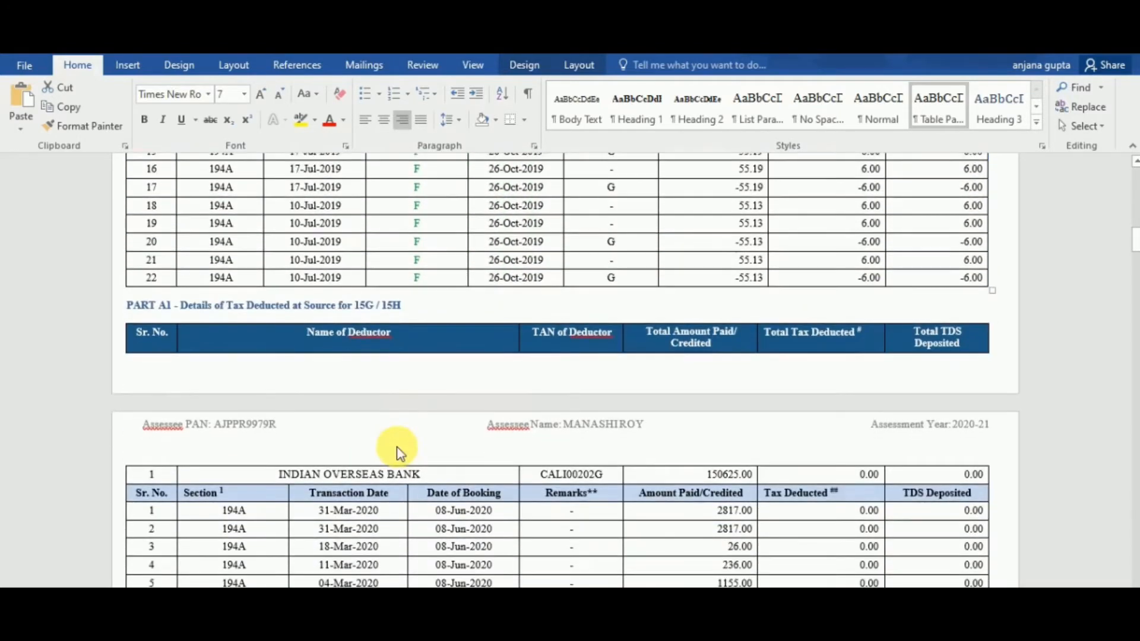
pyautogui.scroll(10, 570, 423)
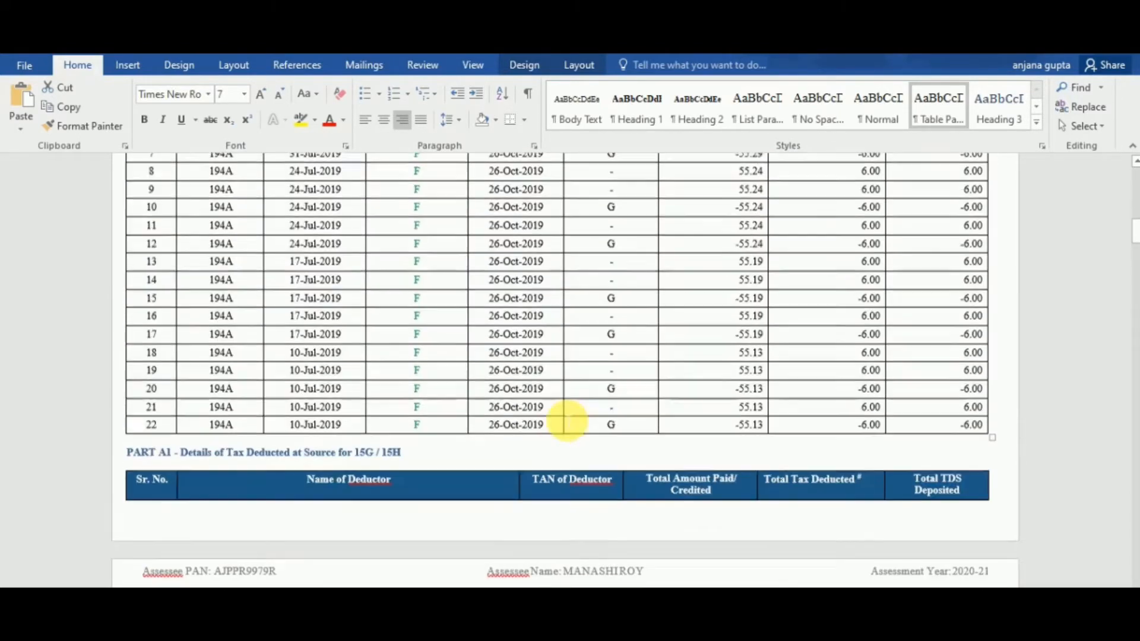
pyautogui.scroll(5, 567, 420)
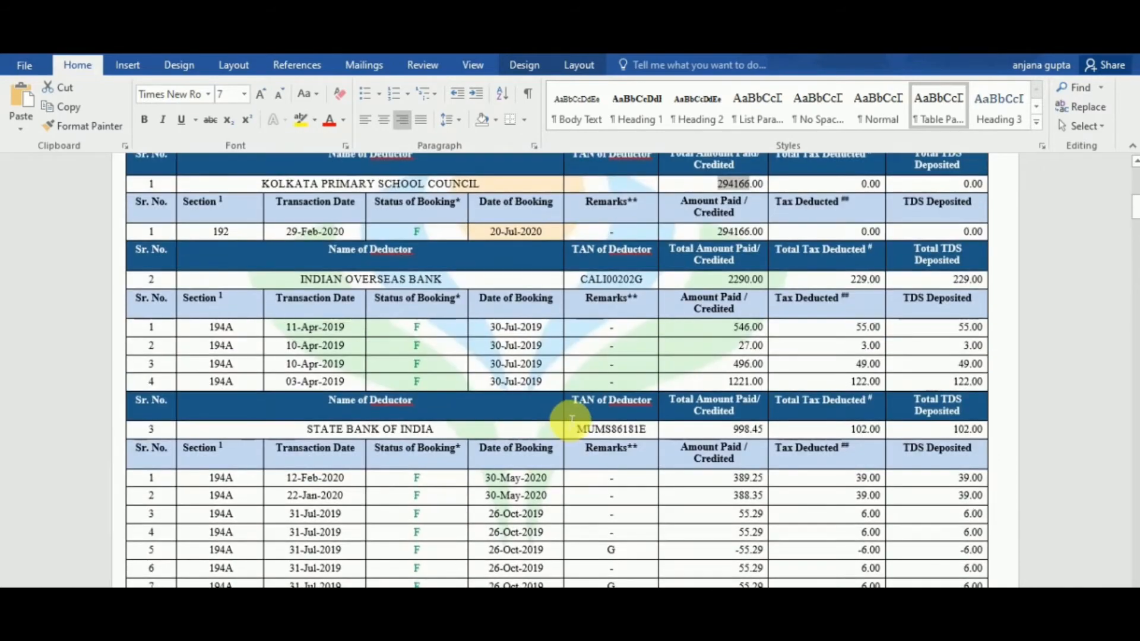
# - Switch to the e-Filing portal in Chrome and start Filing of Income Tax Return from the Dashboard
pyautogui.moveTo(639, 600)
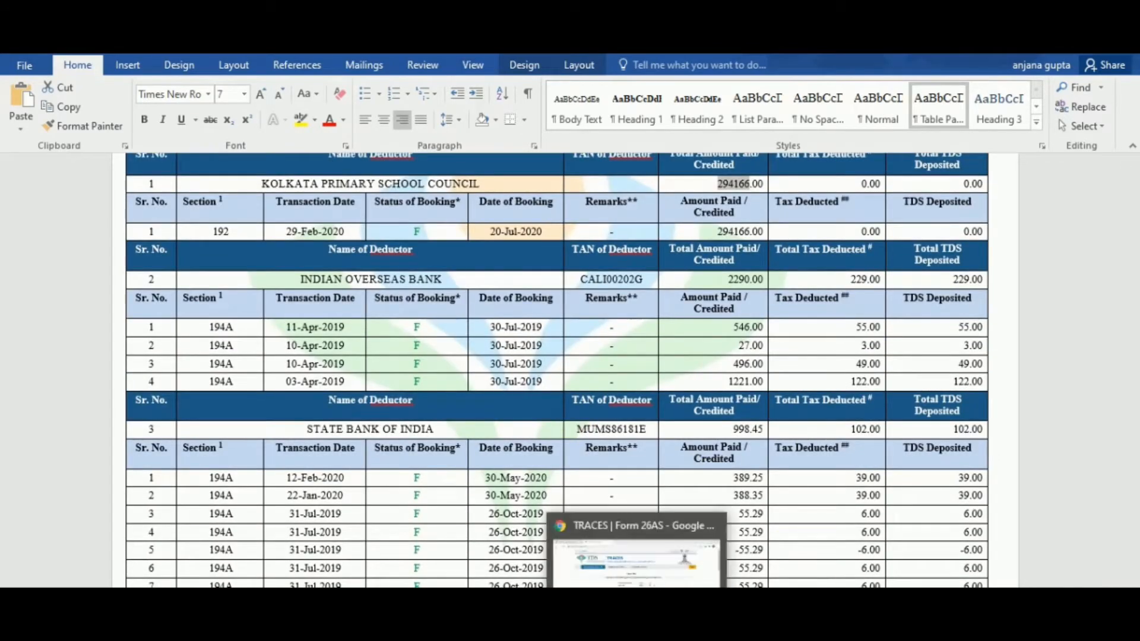
pyautogui.click(635, 555)
pyautogui.moveTo(267, 212)
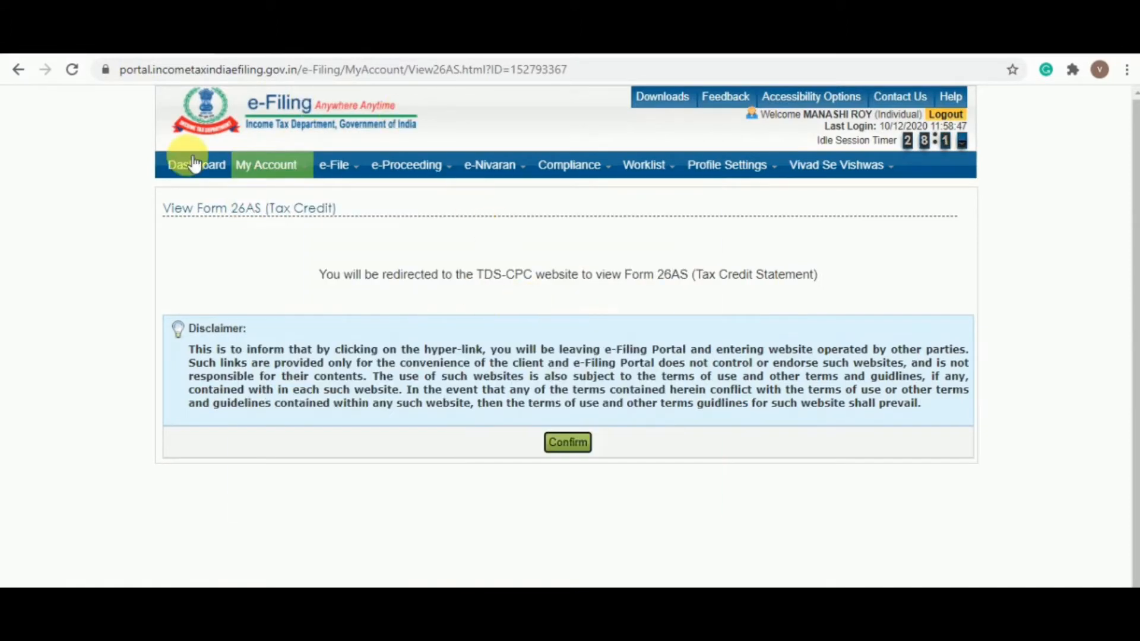
pyautogui.click(192, 169)
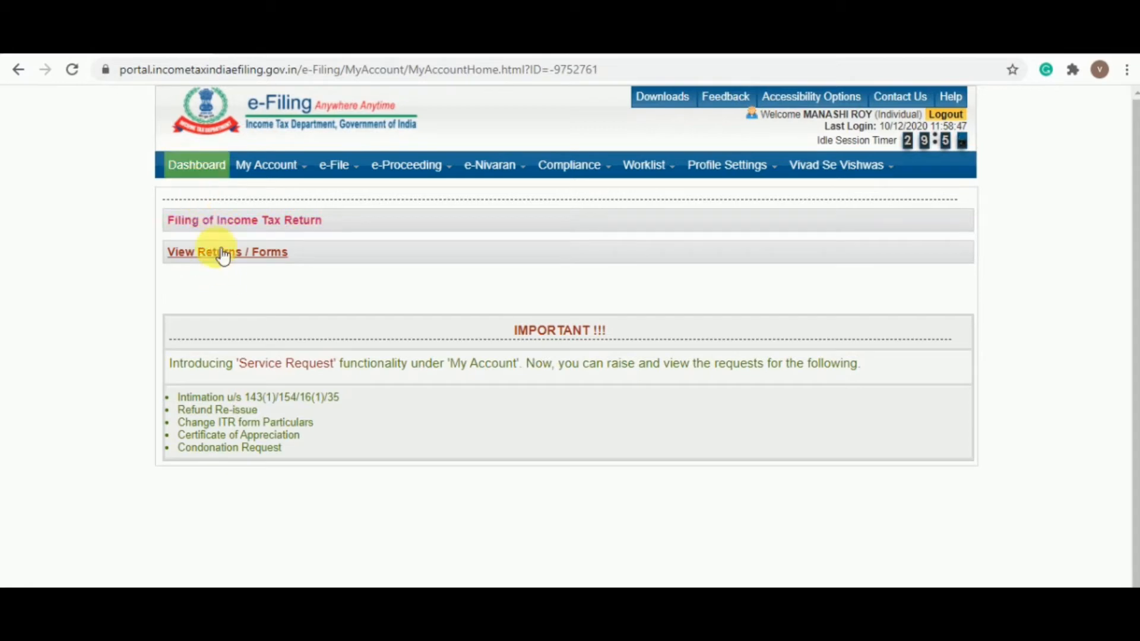
pyautogui.click(226, 220)
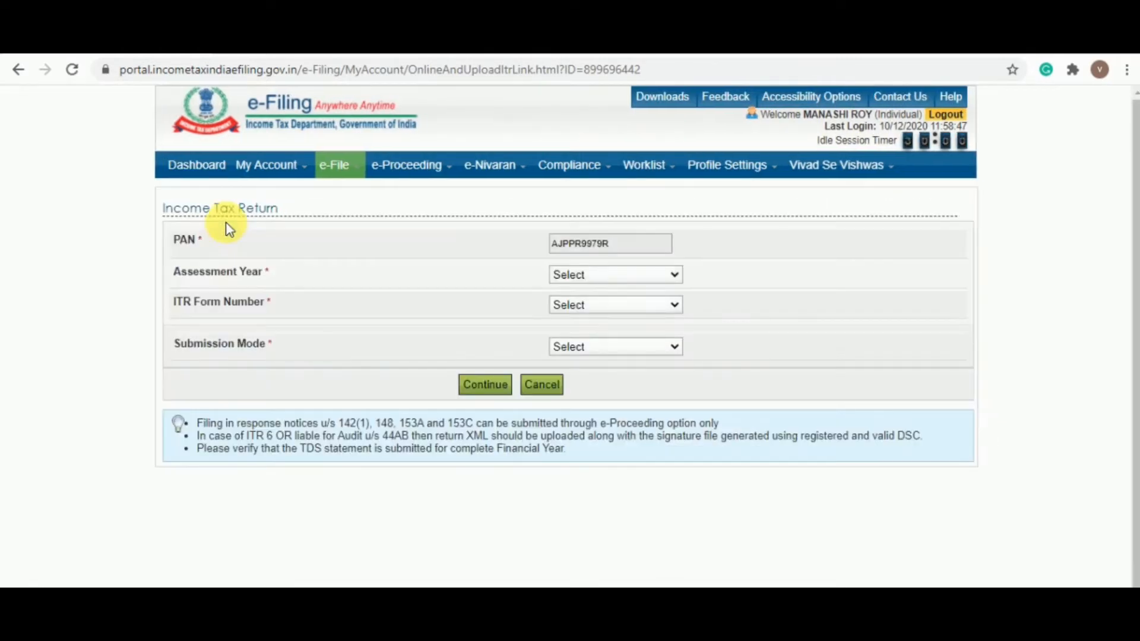
# - Set the return to assessment year 2020-21, form ITR-1, filing type Original/Revised Return and submission mode Prepare and Submit Online
pyautogui.click(601, 275)
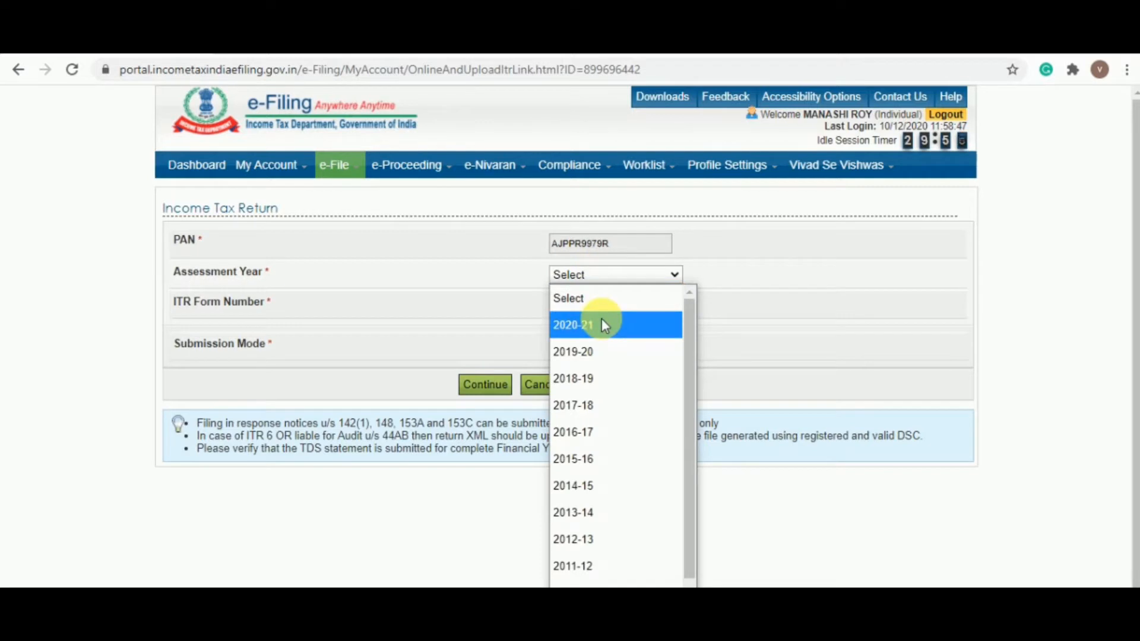
pyautogui.click(602, 320)
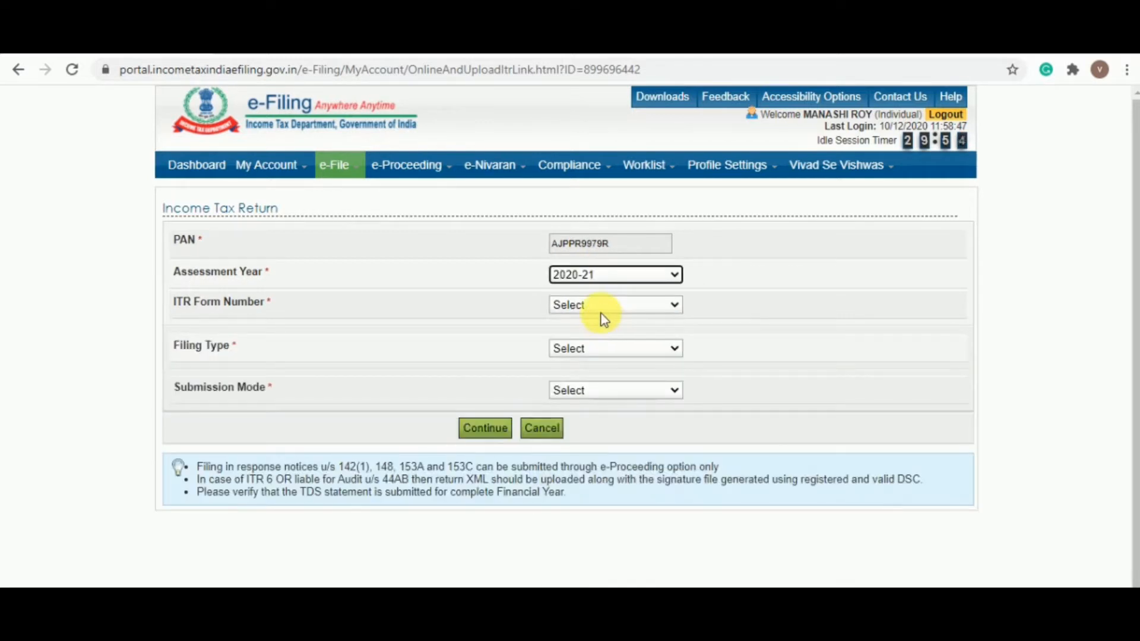
pyautogui.click(601, 307)
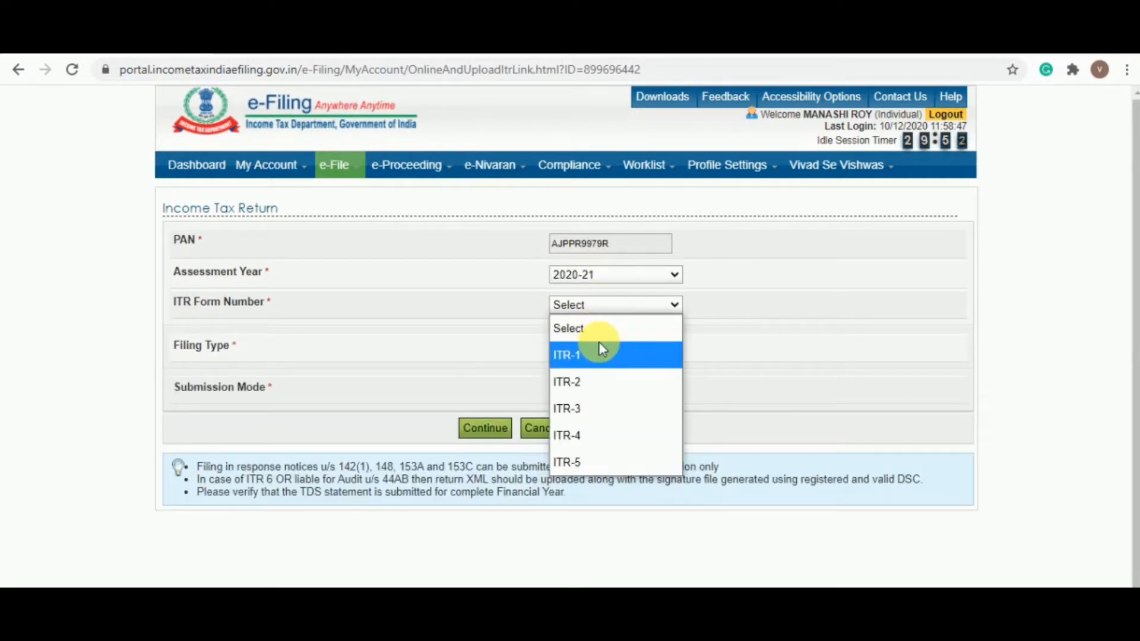
pyautogui.click(591, 352)
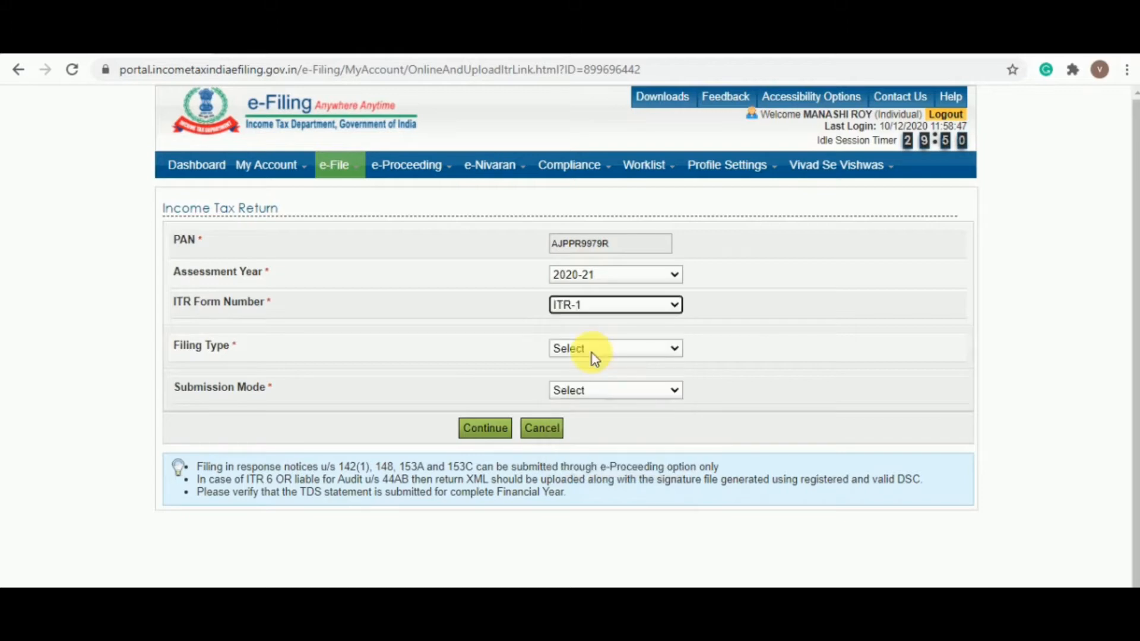
pyautogui.click(593, 354)
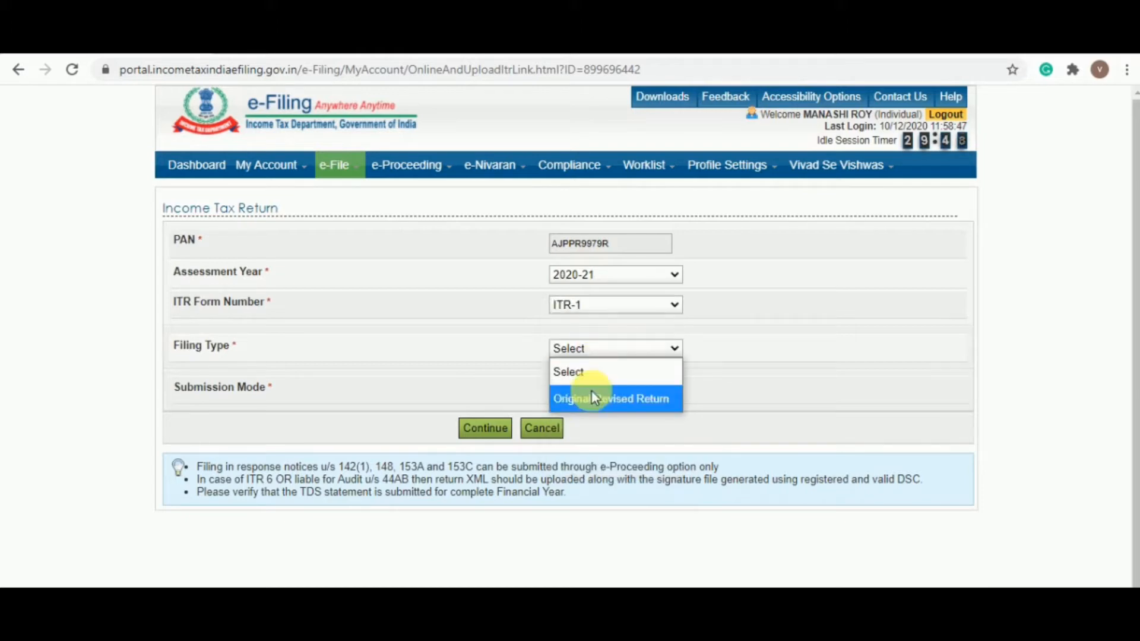
pyautogui.click(616, 397)
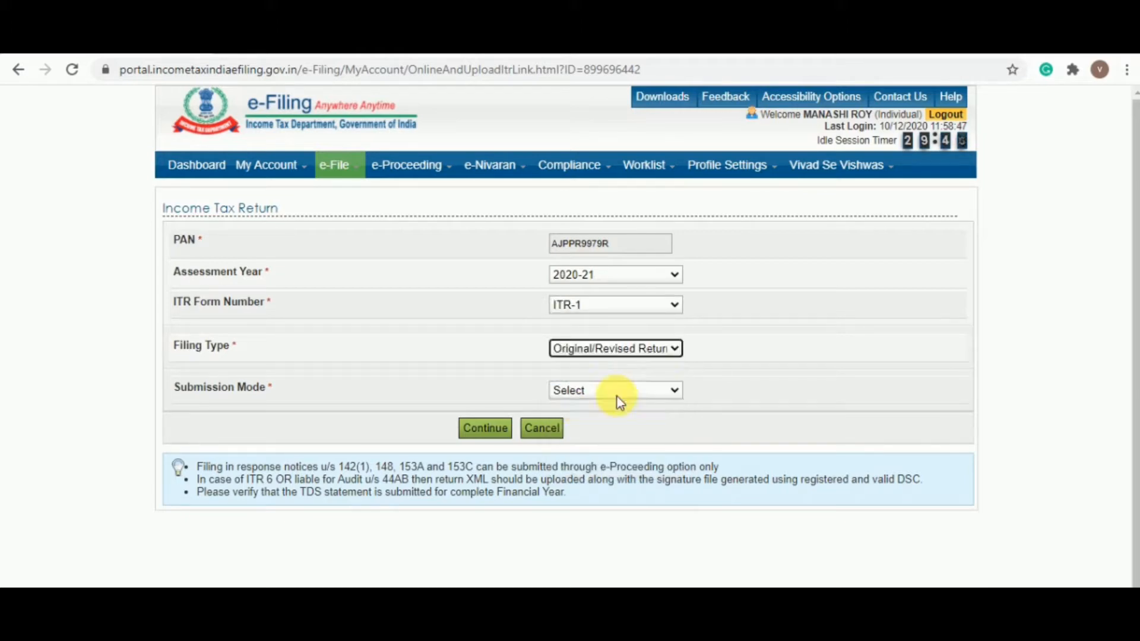
pyautogui.click(617, 393)
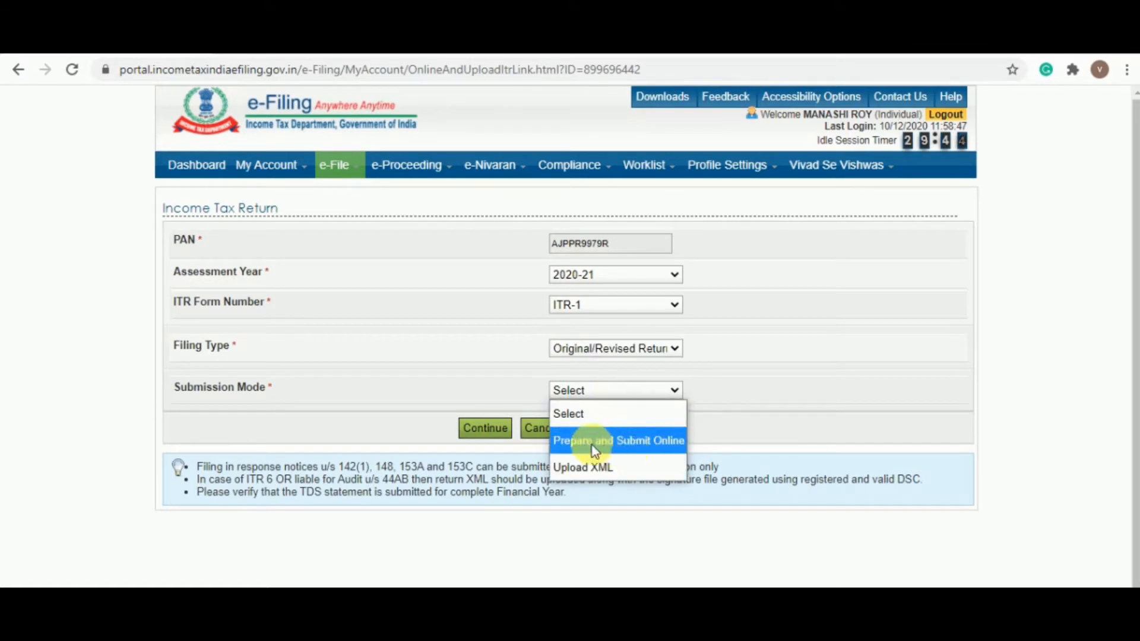
pyautogui.click(628, 443)
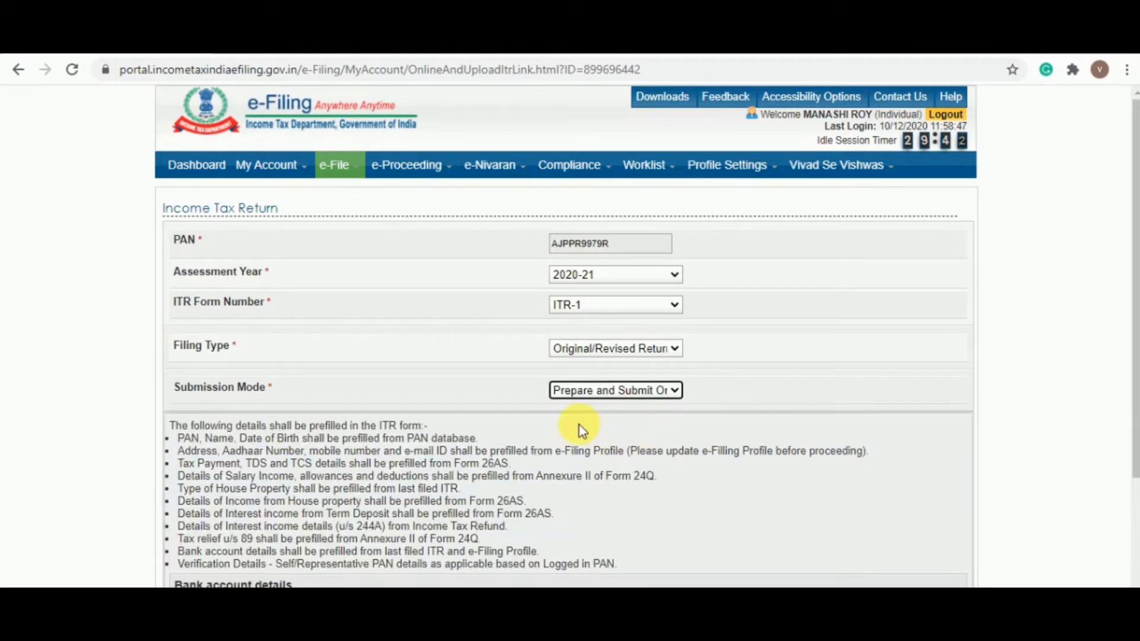
# - Select the Indian Overseas Bank account for refund credit and continue to the ITR-1 form, agreeing to the prefill consent
pyautogui.scroll(-1, 581, 429)
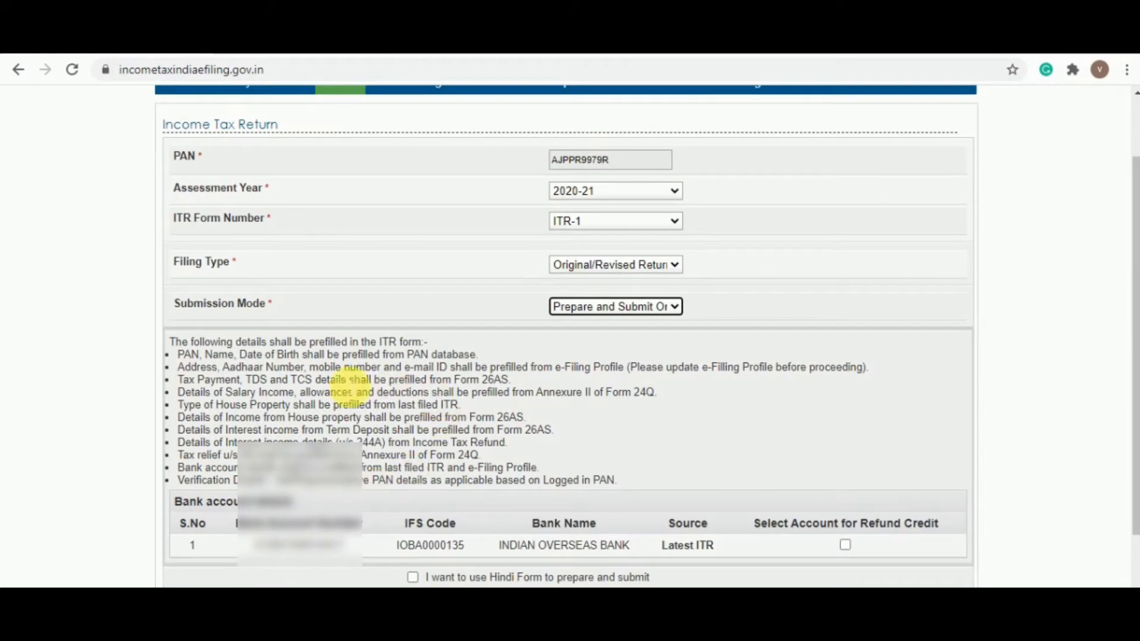
pyautogui.scroll(-1, 456, 396)
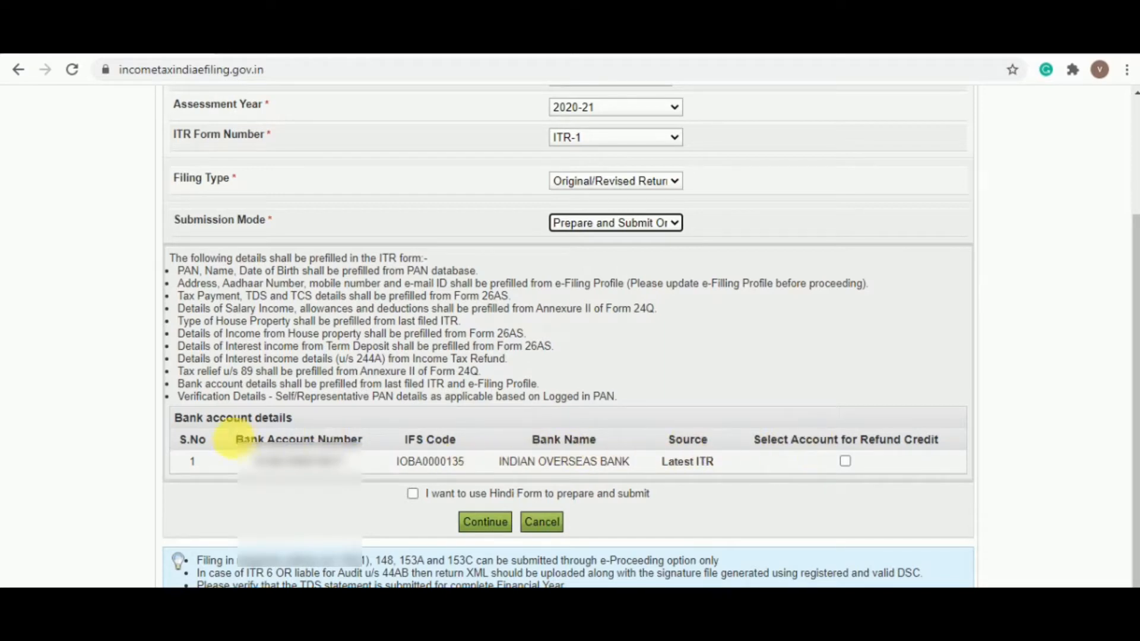
pyautogui.click(846, 462)
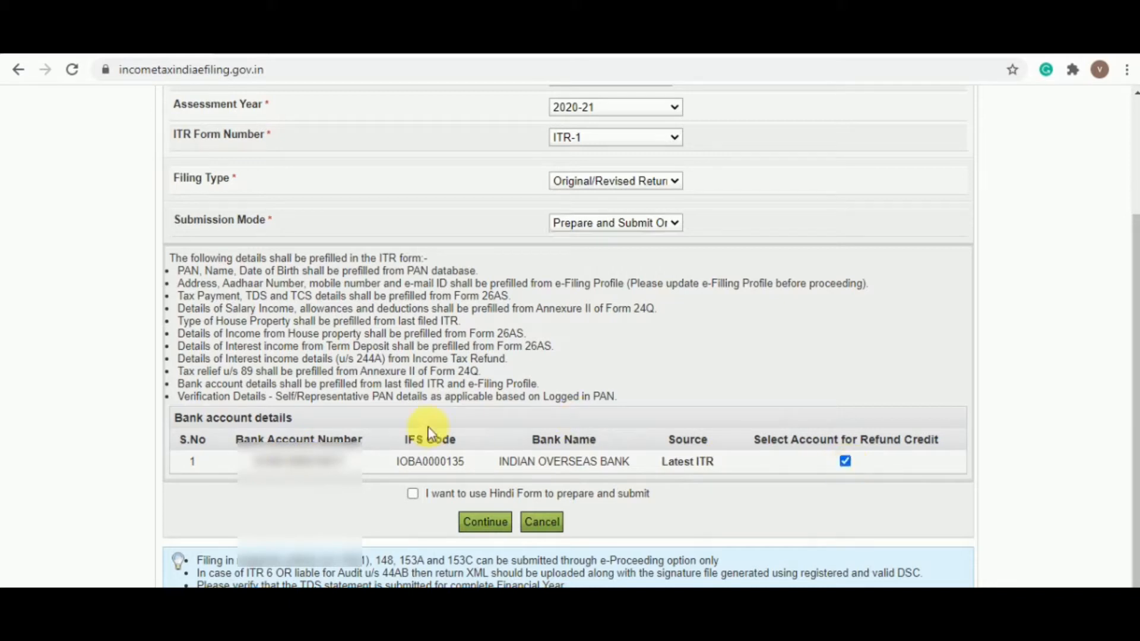
pyautogui.click(469, 525)
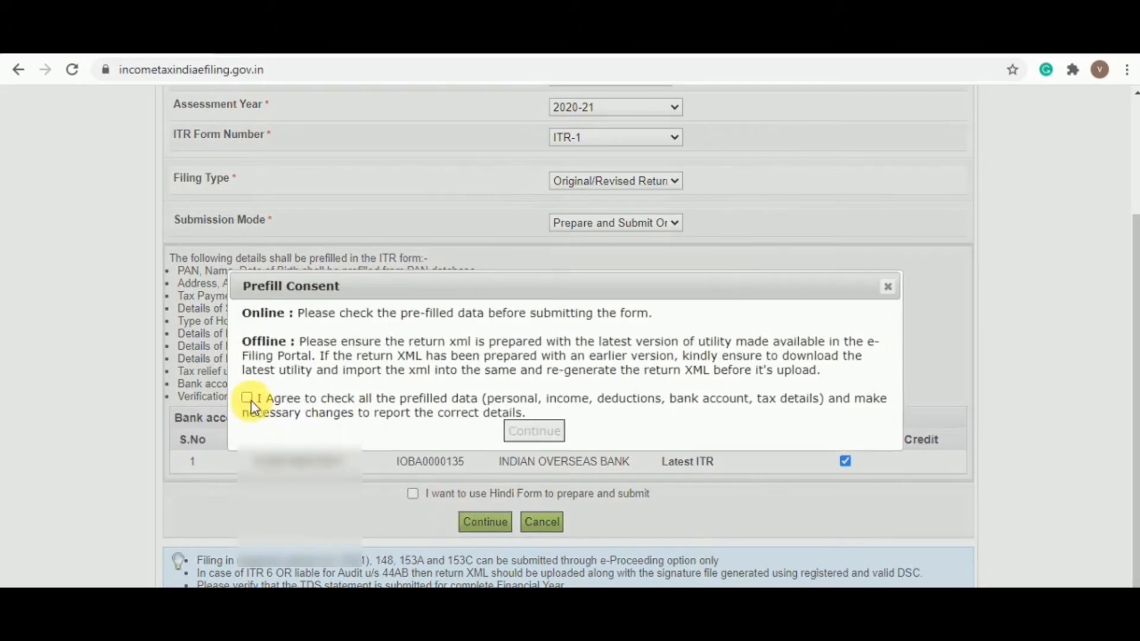
pyautogui.click(248, 399)
pyautogui.click(526, 431)
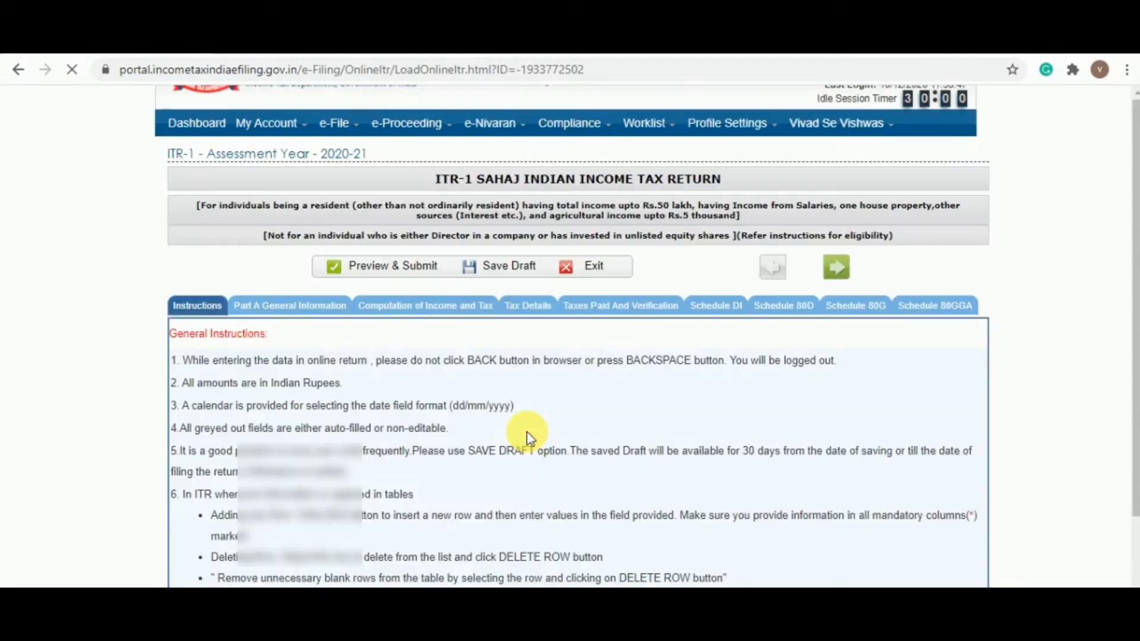
# - Open Part A General Information of the ITR-1 and review the prefilled personal, contact and address details
pyautogui.scroll(-2, 527, 438)
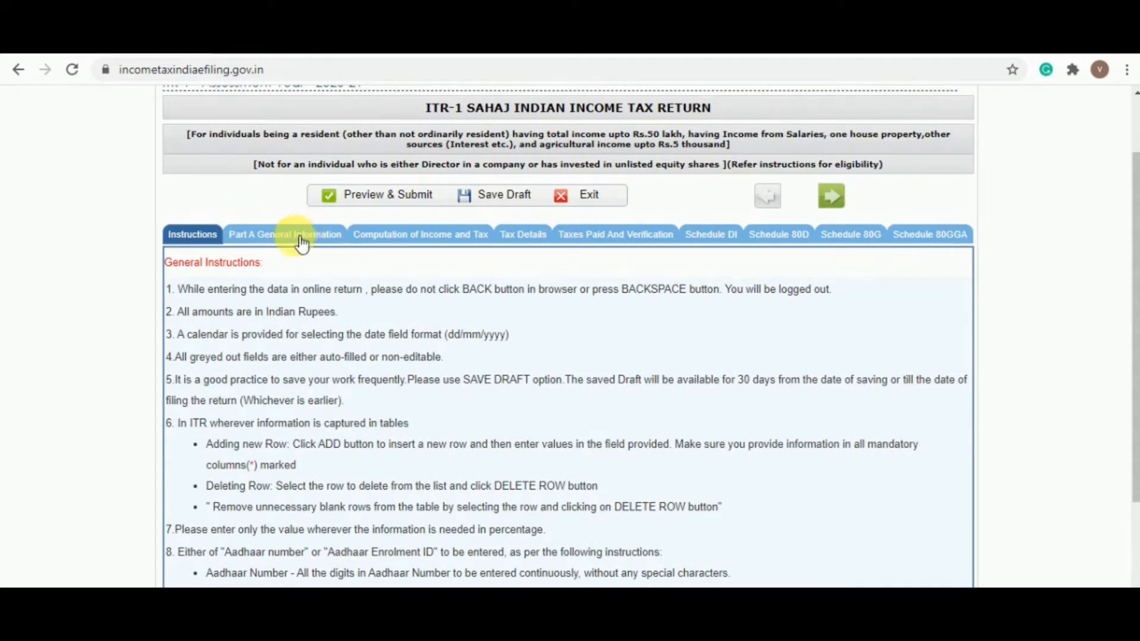
pyautogui.click(293, 235)
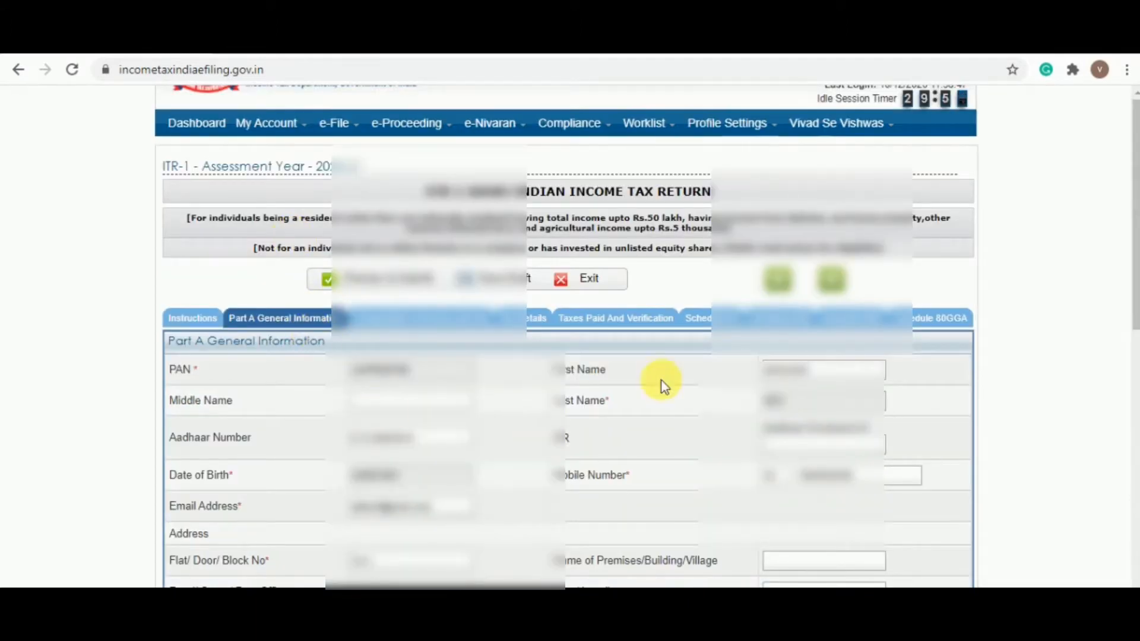
pyautogui.scroll(-3, 590, 366)
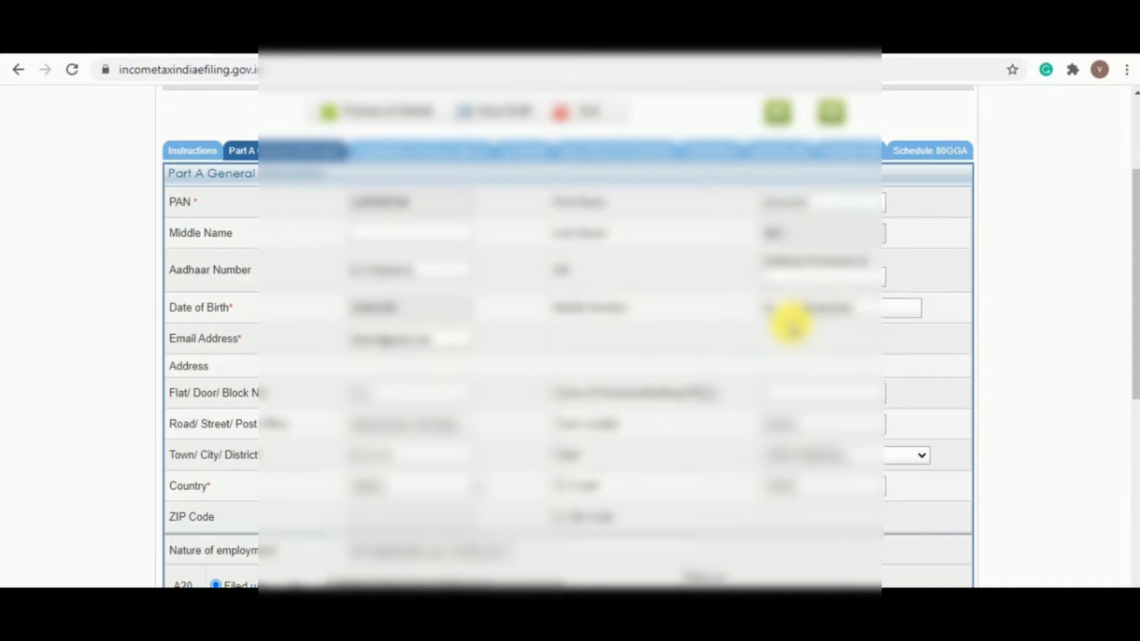
pyautogui.scroll(-1, 791, 322)
pyautogui.scroll(-5, 791, 322)
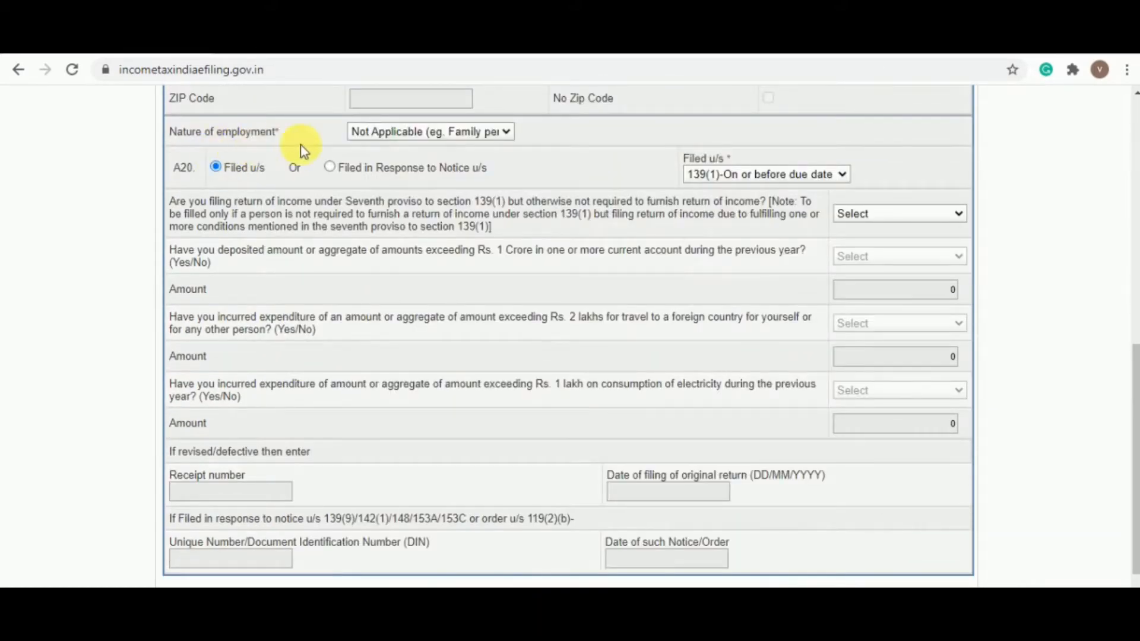
# - Set the nature of employment to Others and choose 139(1)-On or before due date as the Filed u/s section
pyautogui.click(408, 136)
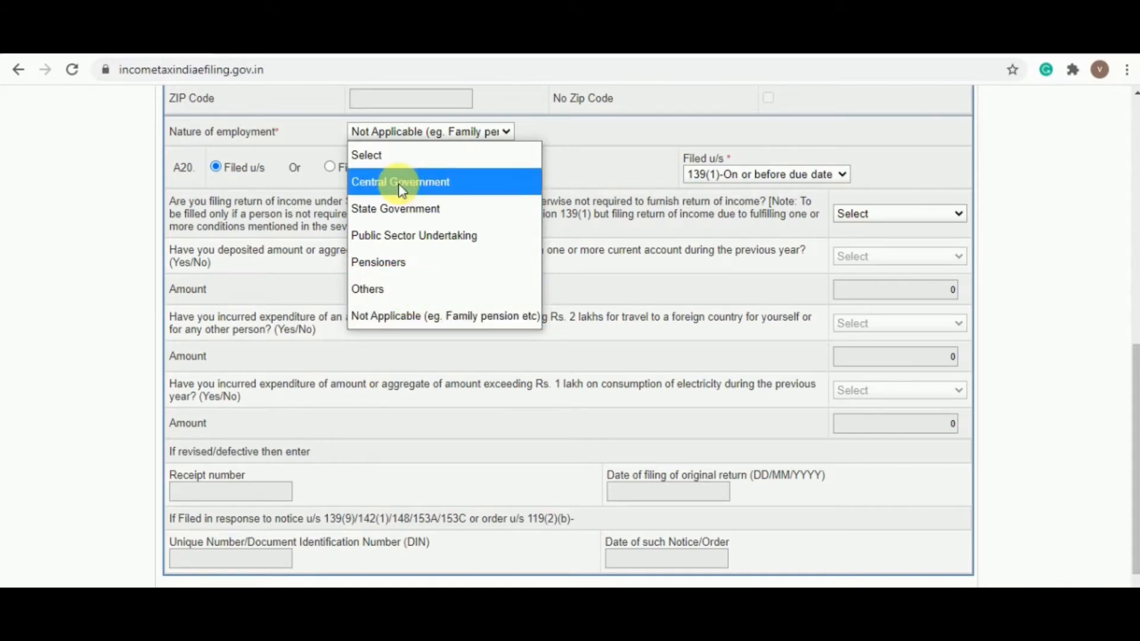
pyautogui.click(389, 289)
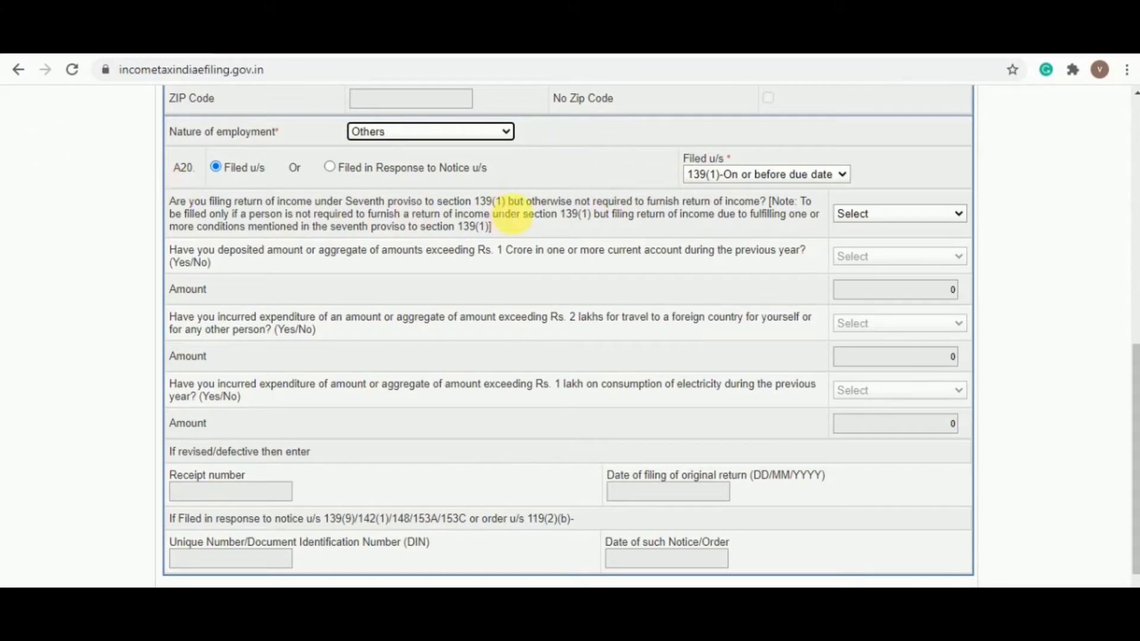
pyautogui.click(716, 185)
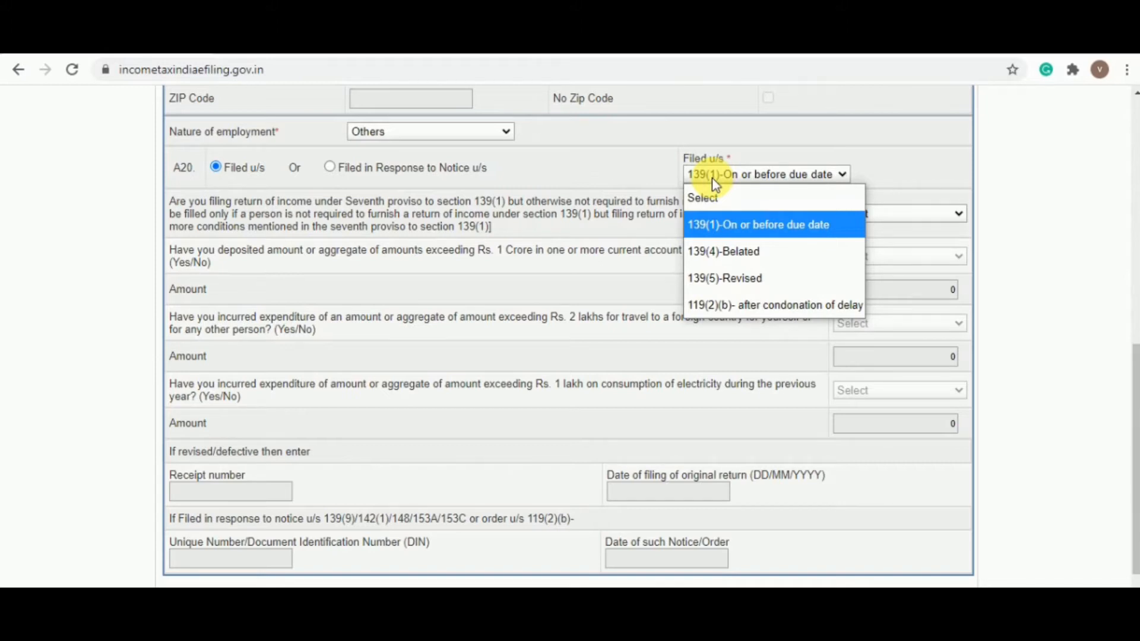
pyautogui.click(720, 226)
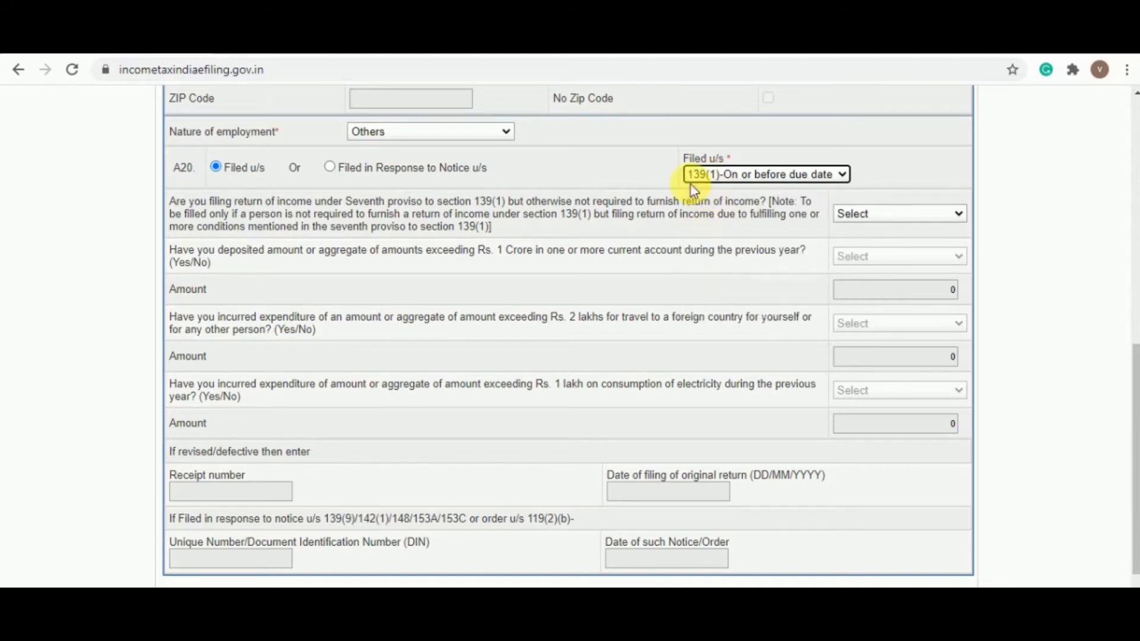
# - Try 139(4)-Belated as the Filed u/s section and restore 139(1)-On or before due date
pyautogui.click(724, 184)
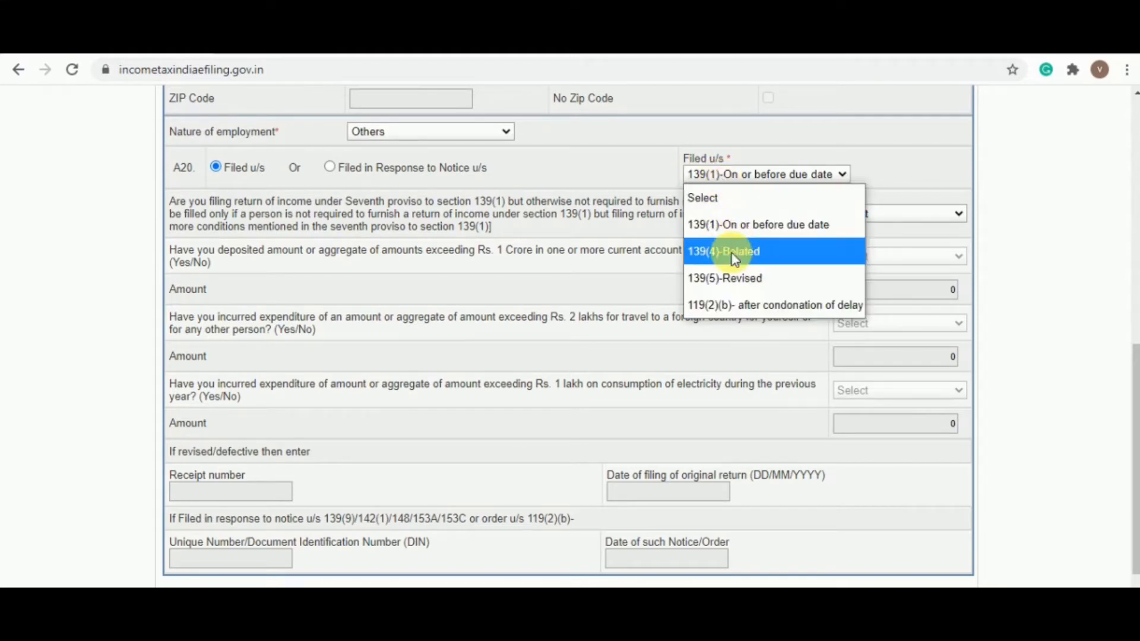
pyautogui.click(771, 260)
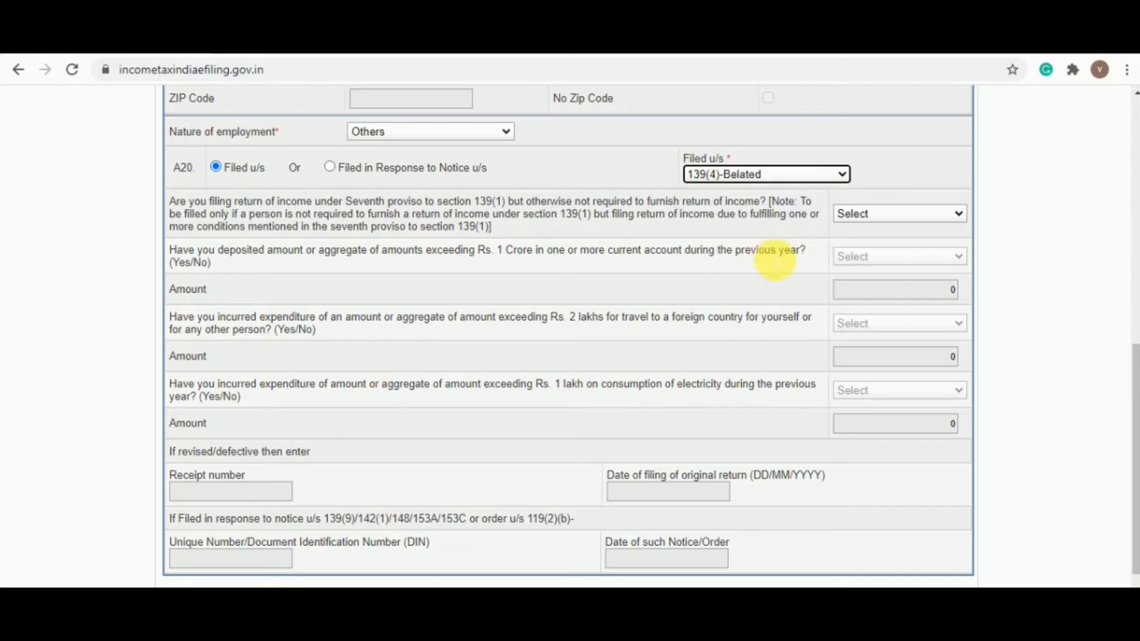
pyautogui.click(751, 180)
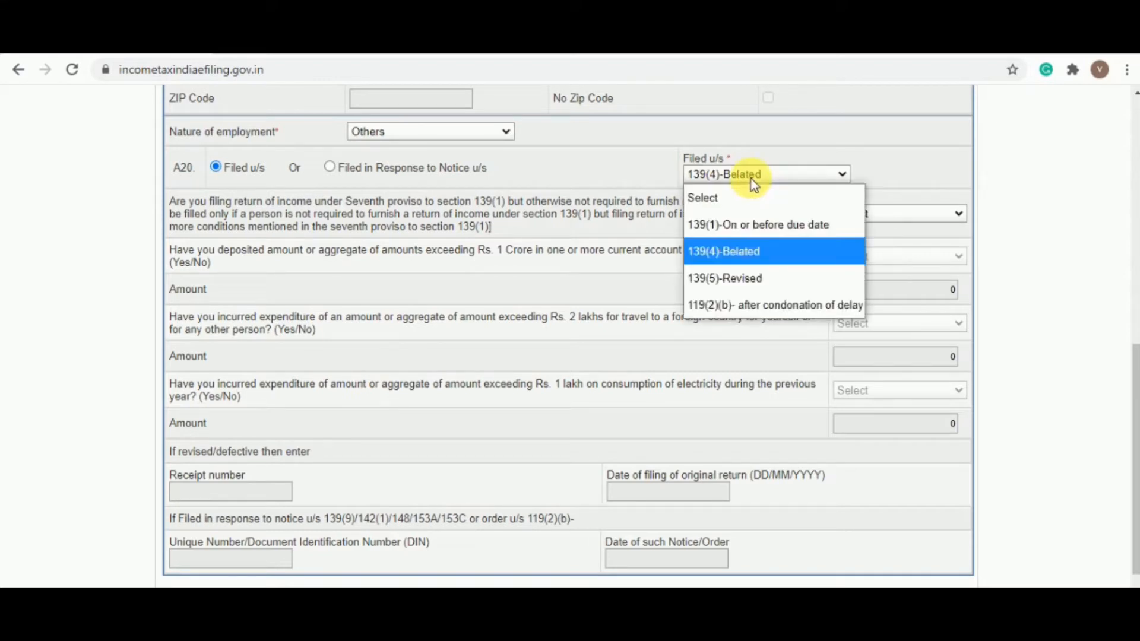
pyautogui.click(715, 223)
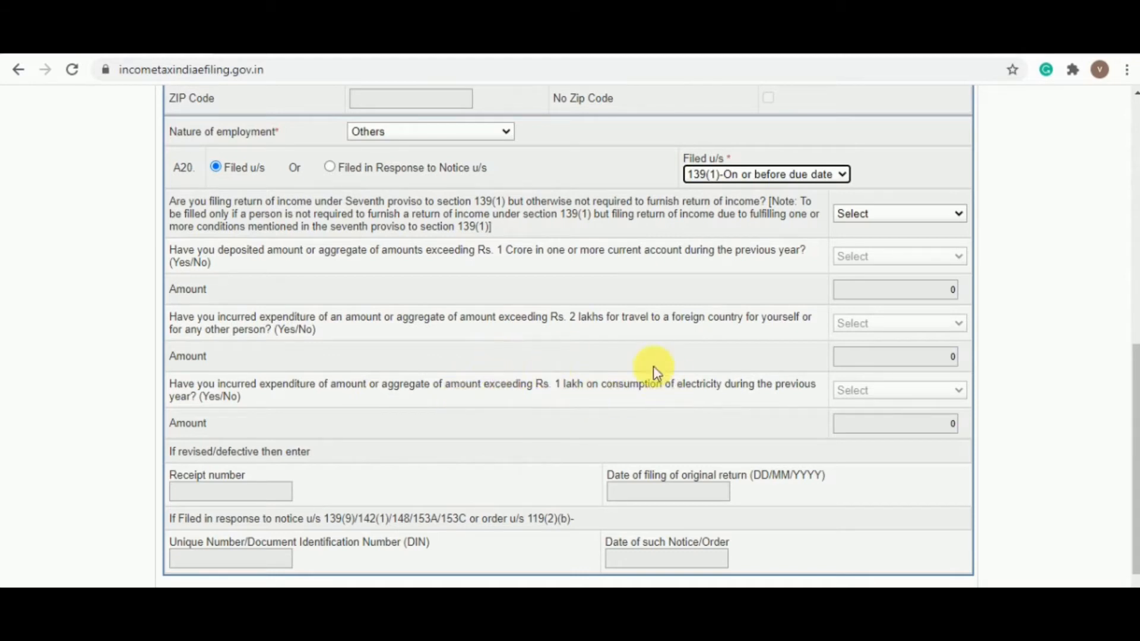
# - Try answering YES to the seventh proviso question and to the question on current account deposits exceeding Rs. 1 Crore
pyautogui.click(857, 213)
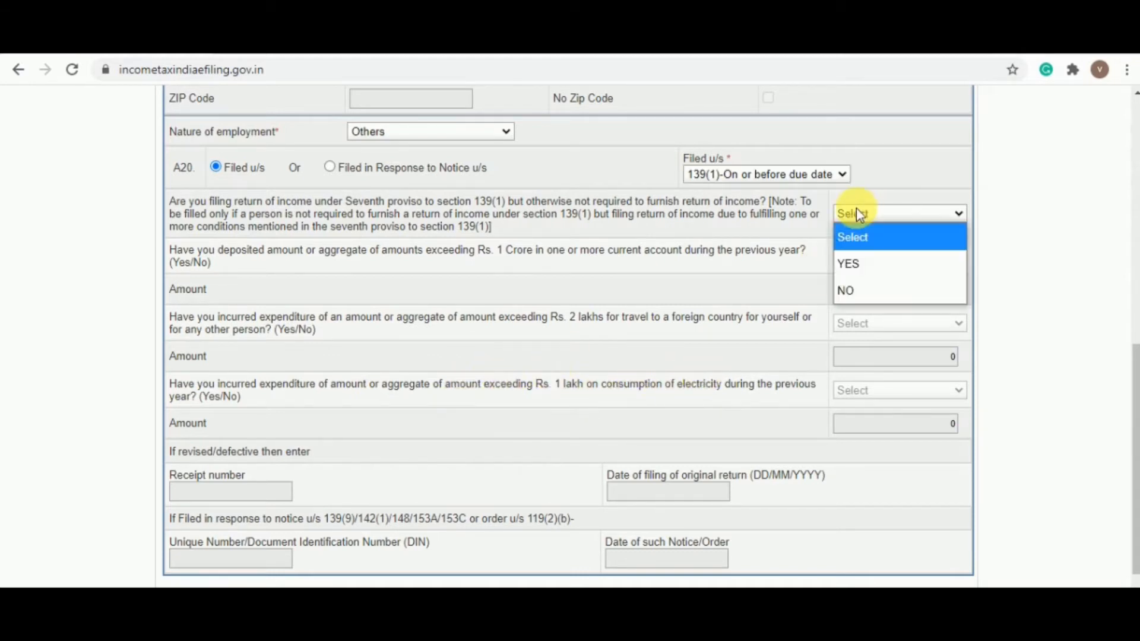
pyautogui.click(855, 262)
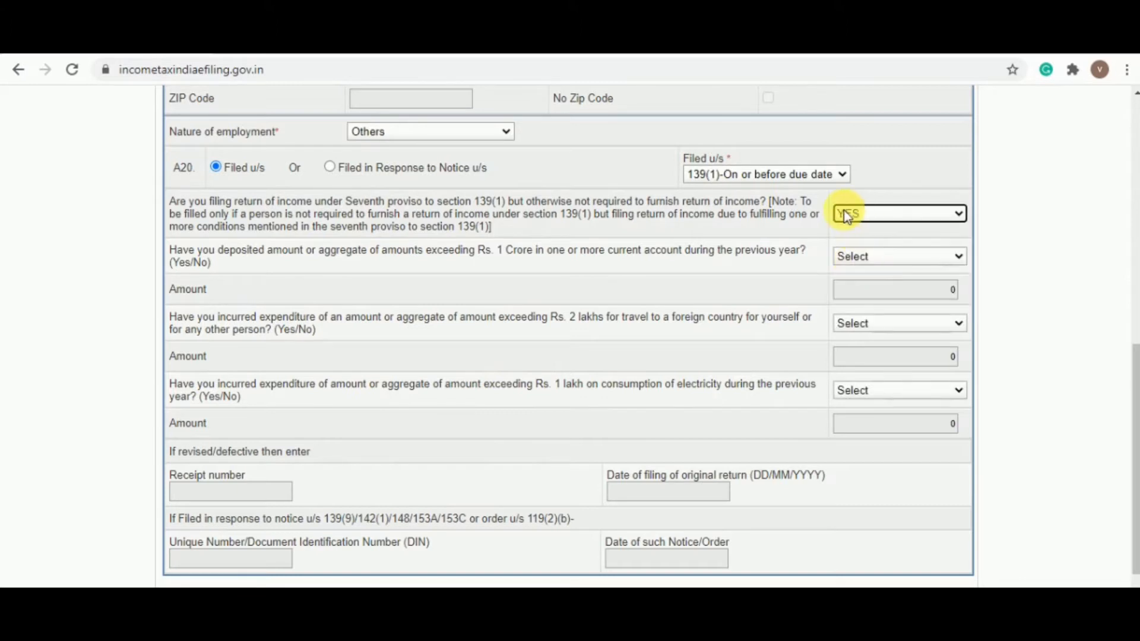
pyautogui.click(879, 256)
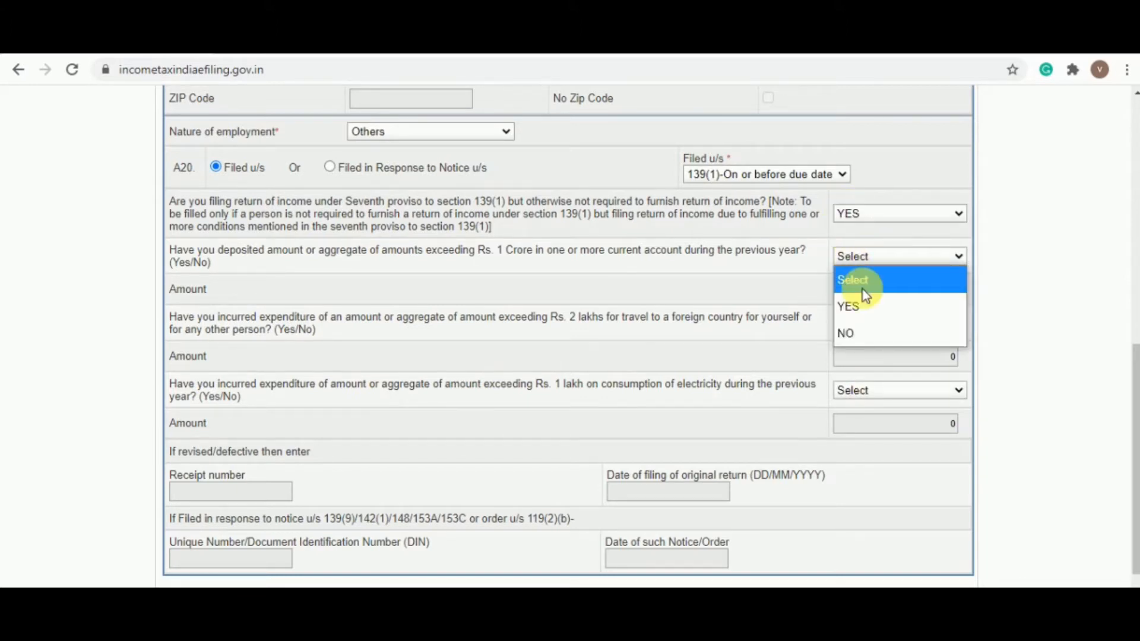
pyautogui.click(860, 306)
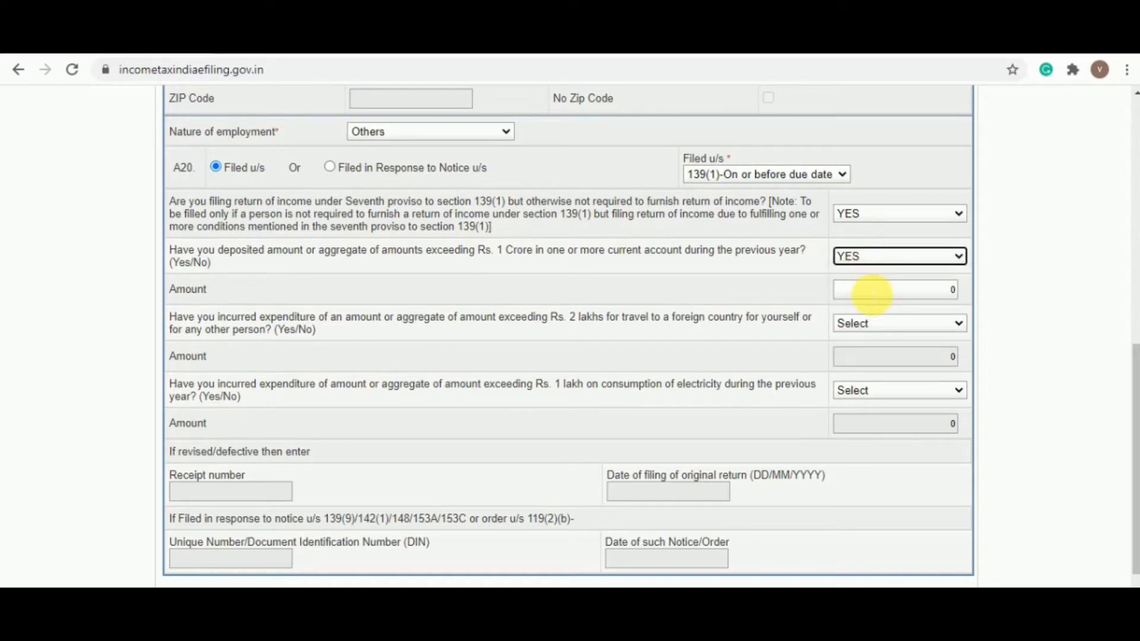
pyautogui.doubleClick(952, 290)
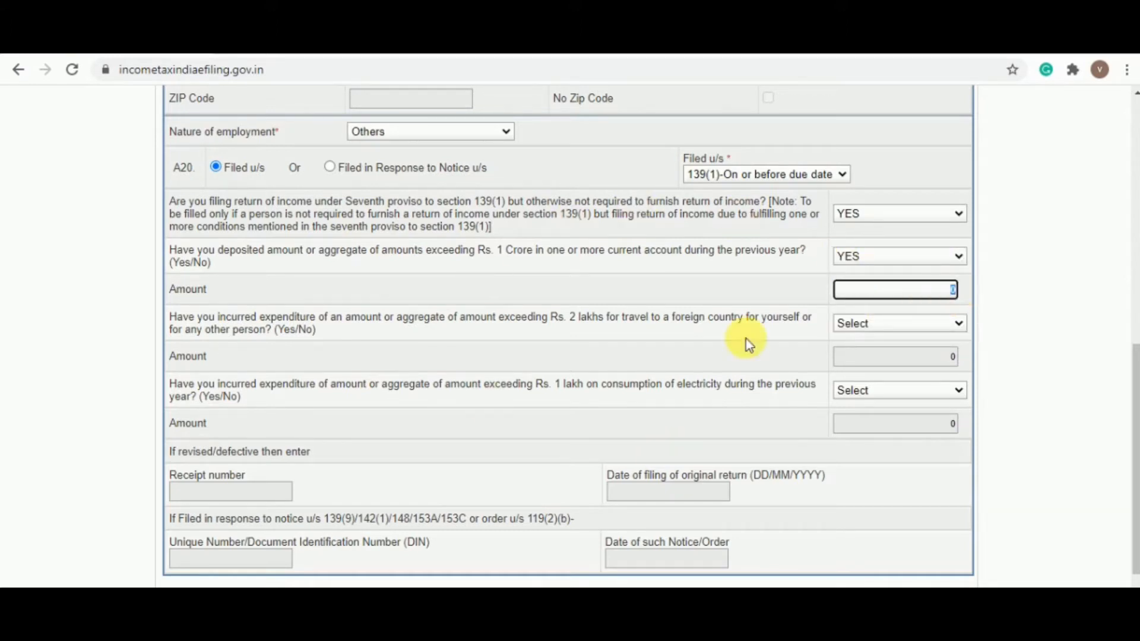
# - Answer NO to the question on filing under the seventh proviso to section 139(1) and save the return as a draft
pyautogui.click(864, 209)
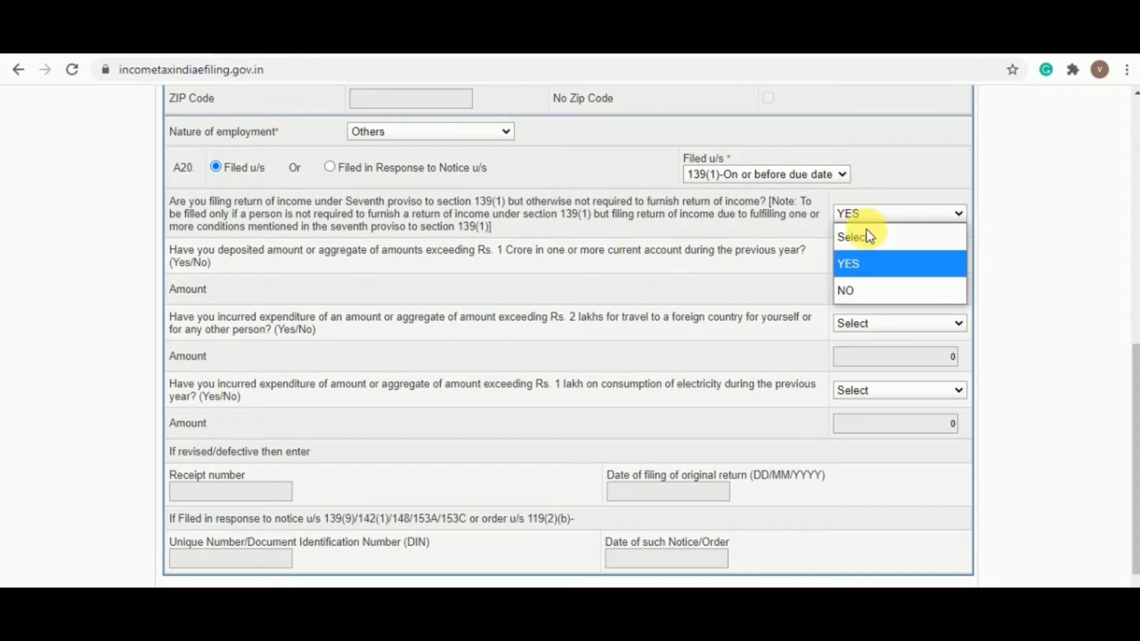
pyautogui.click(867, 288)
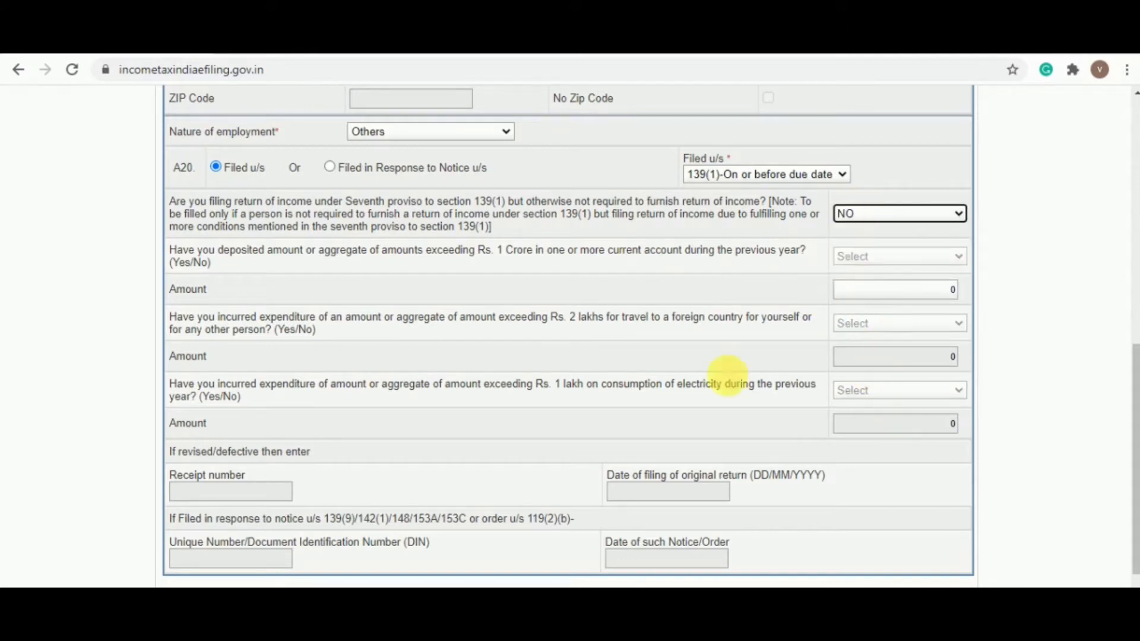
pyautogui.scroll(-2, 843, 356)
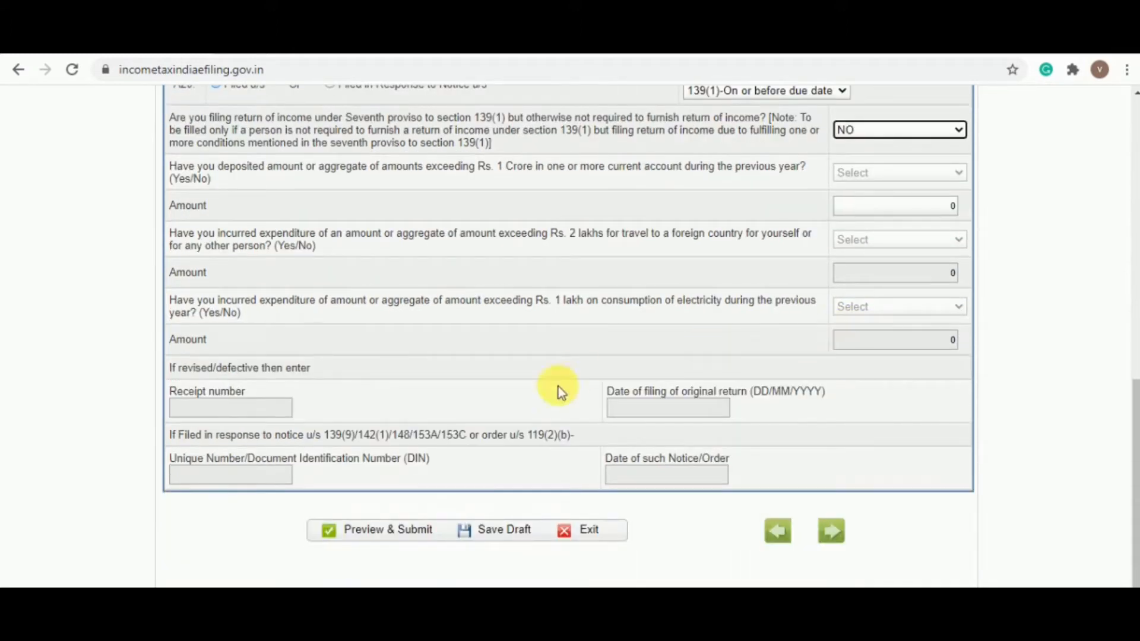
pyautogui.click(507, 530)
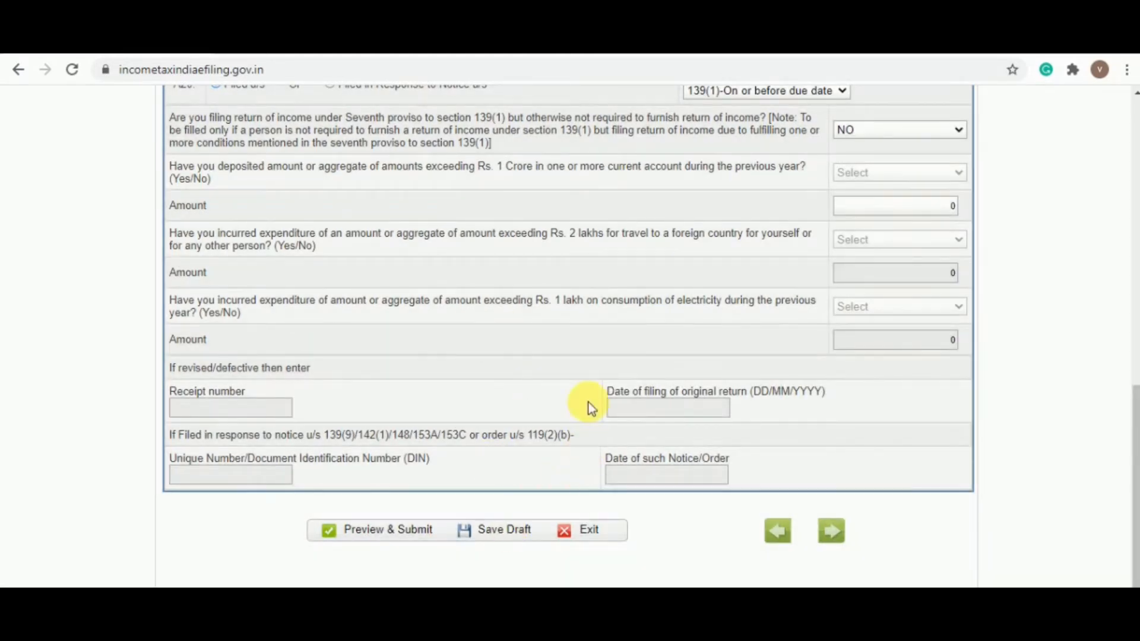
# - Advance to the Computation of Income and Tax page and go to its Part B Gross Total Income section
pyautogui.scroll(2, 589, 403)
pyautogui.scroll(-2, 589, 403)
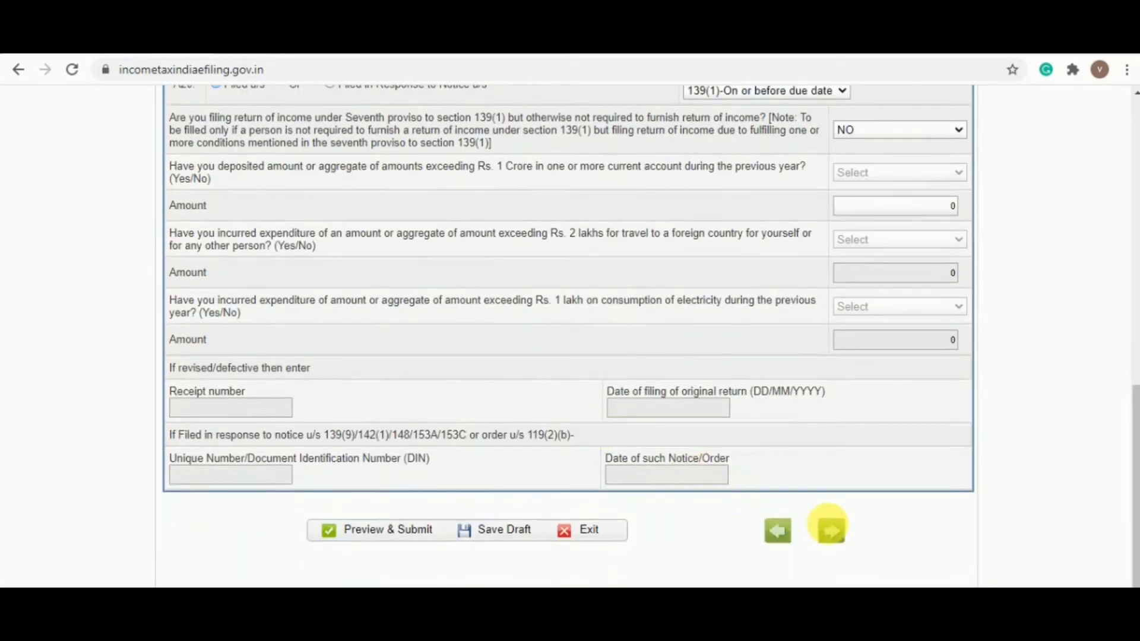
pyautogui.click(833, 532)
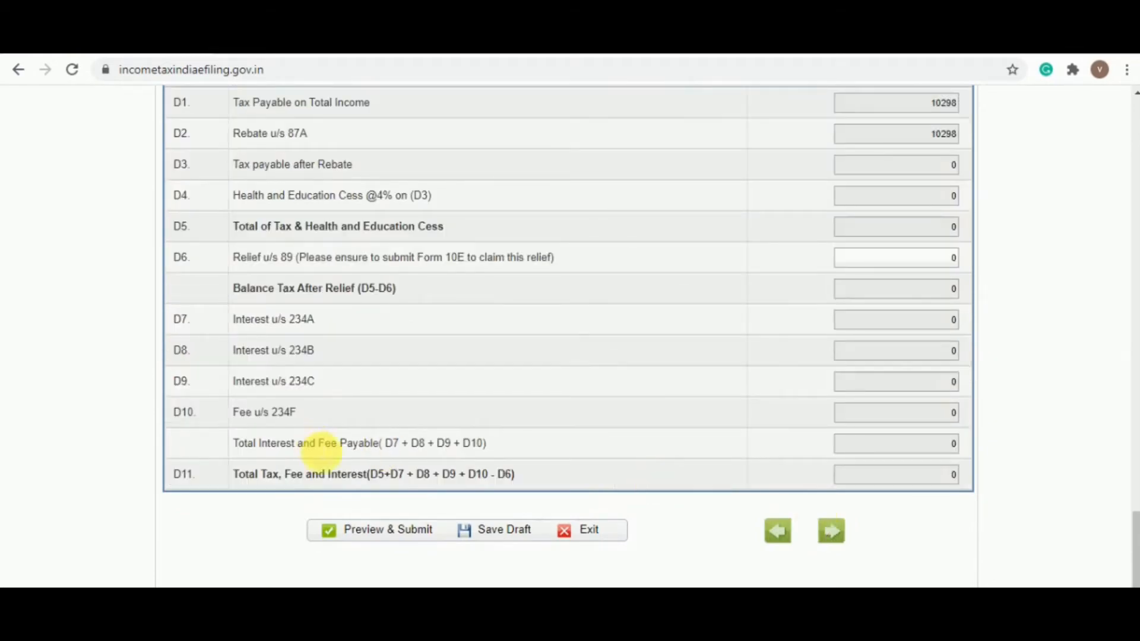
pyautogui.scroll(8, 462, 433)
pyautogui.scroll(20, 550, 379)
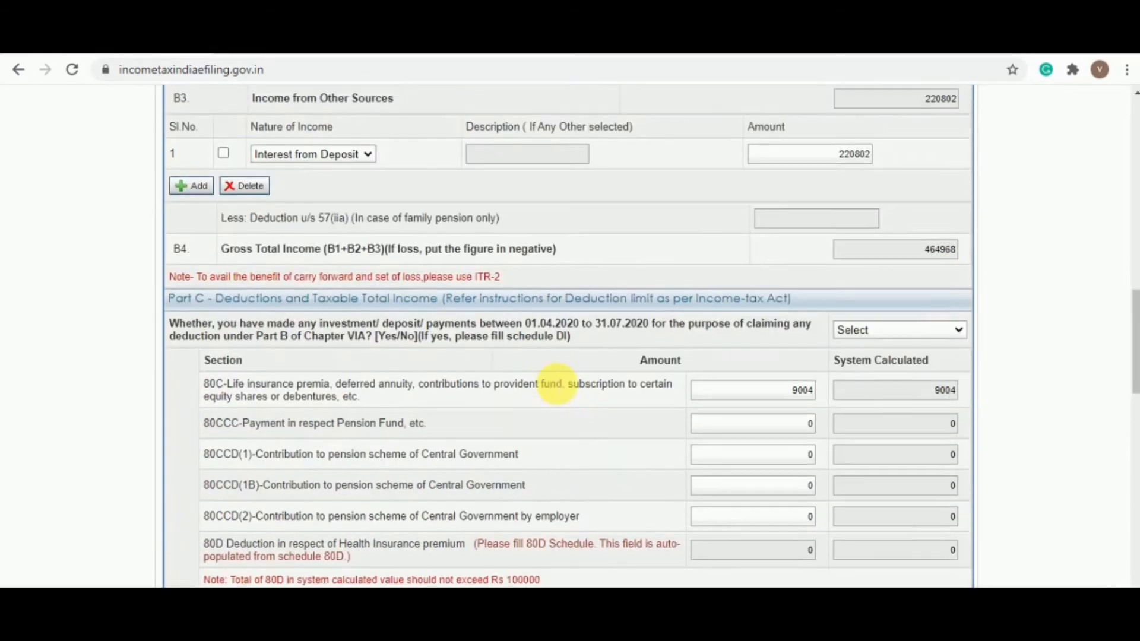
pyautogui.scroll(5, 556, 383)
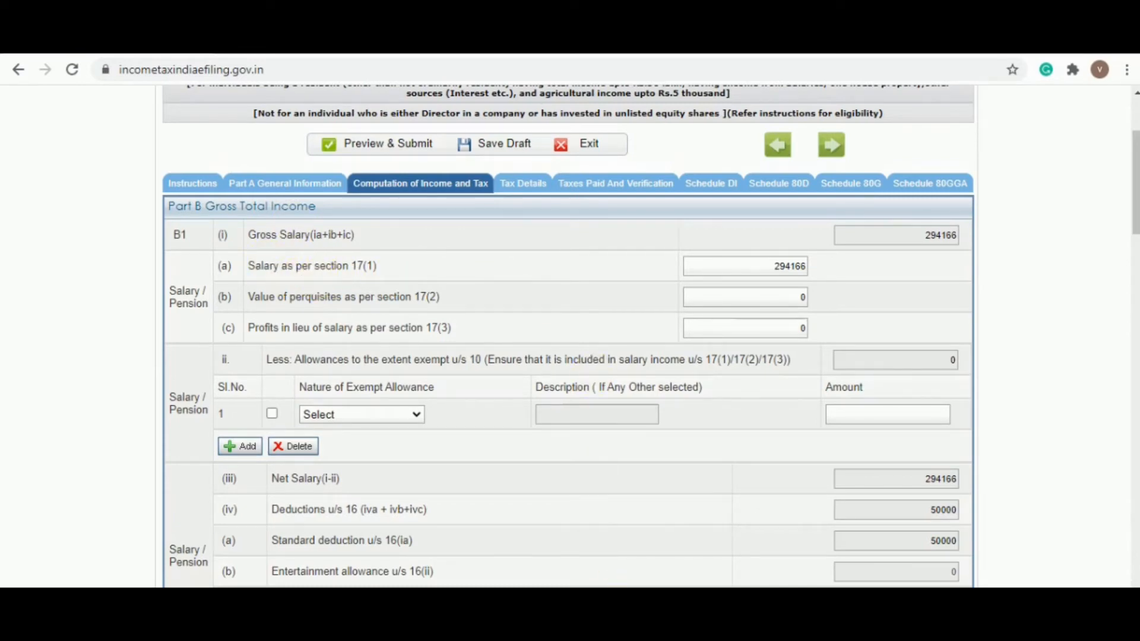
# - Switch to the Form 16 document in Word, check the salary amount paid/credited in Part A, and return to the ITR-1 form
pyautogui.moveTo(678, 638)
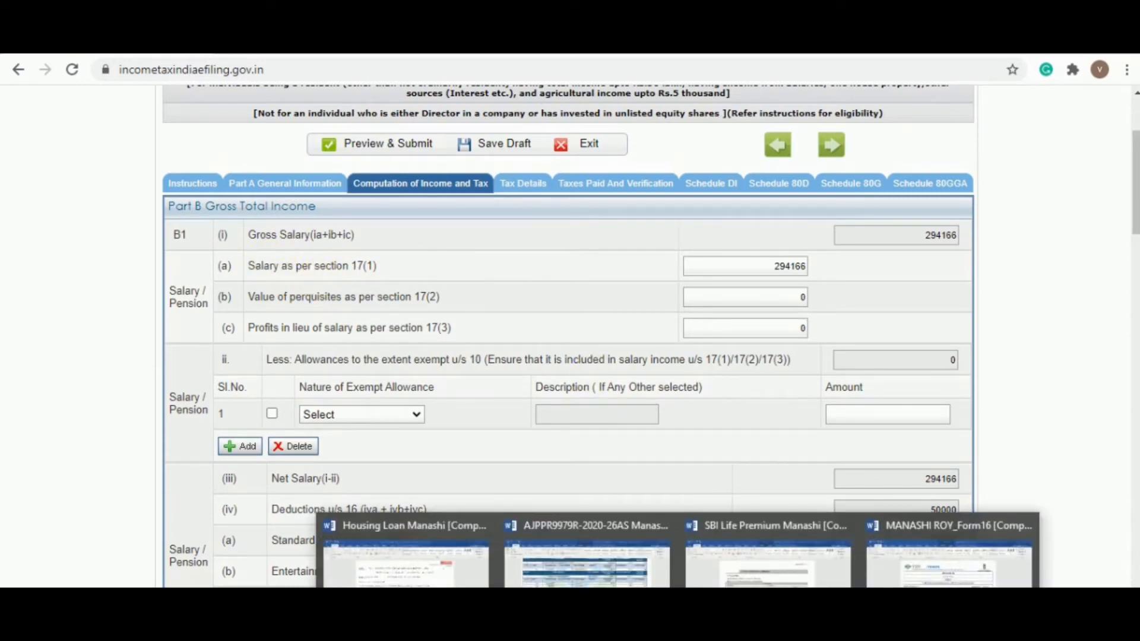
pyautogui.moveTo(950, 561)
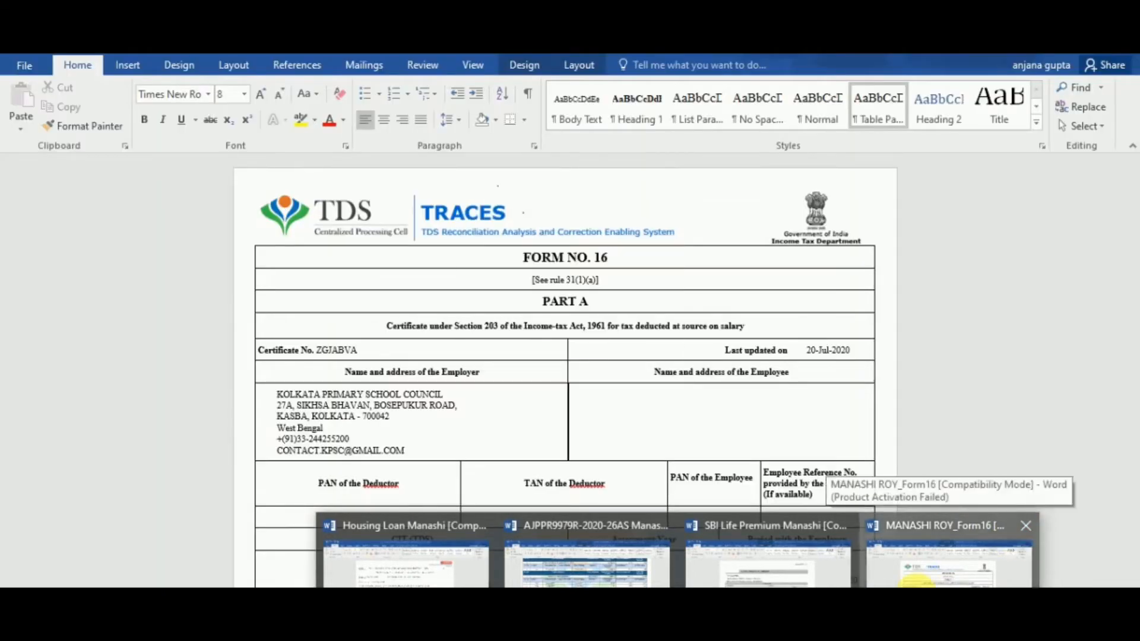
pyautogui.click(926, 576)
pyautogui.scroll(-3, 580, 365)
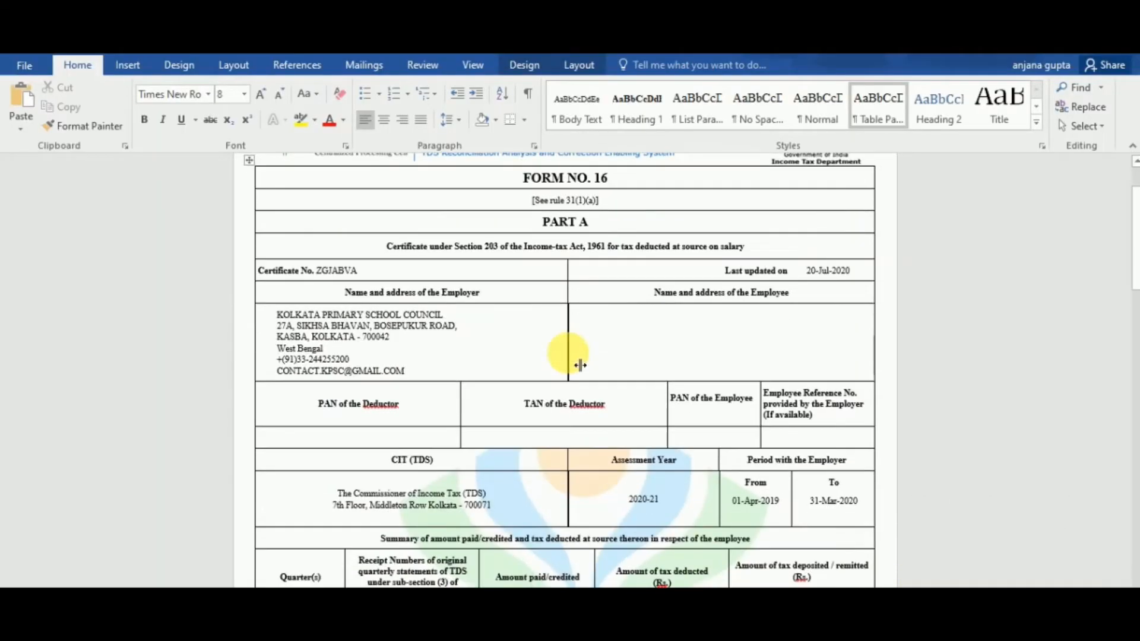
pyautogui.scroll(-9, 580, 365)
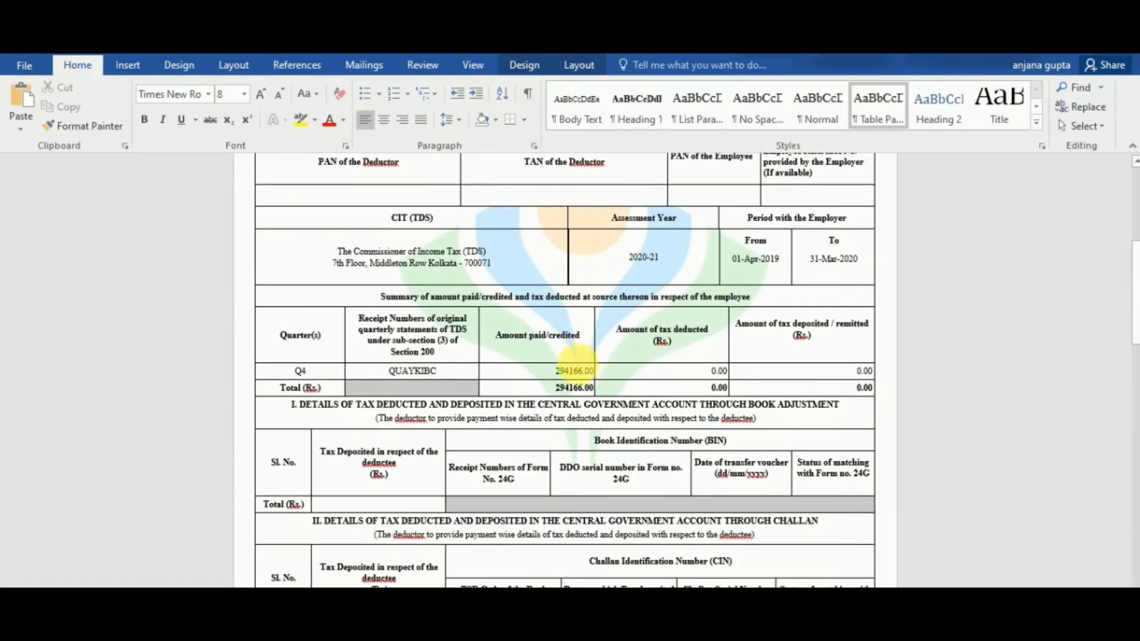
pyautogui.scroll(4, 552, 380)
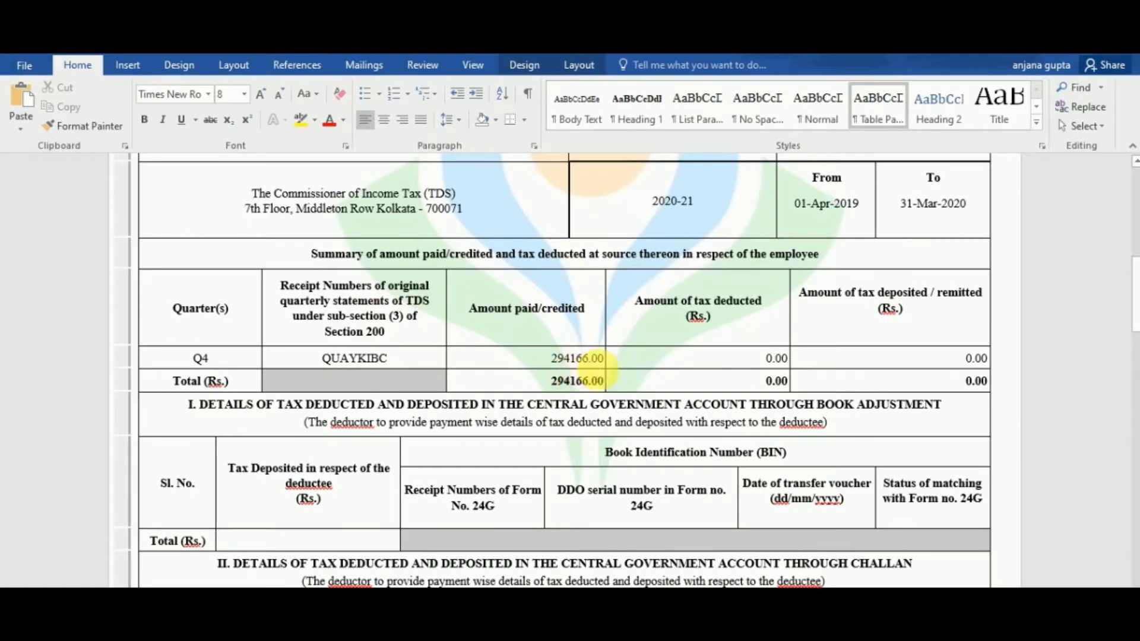
pyautogui.hotkey('alt', 'Tab')
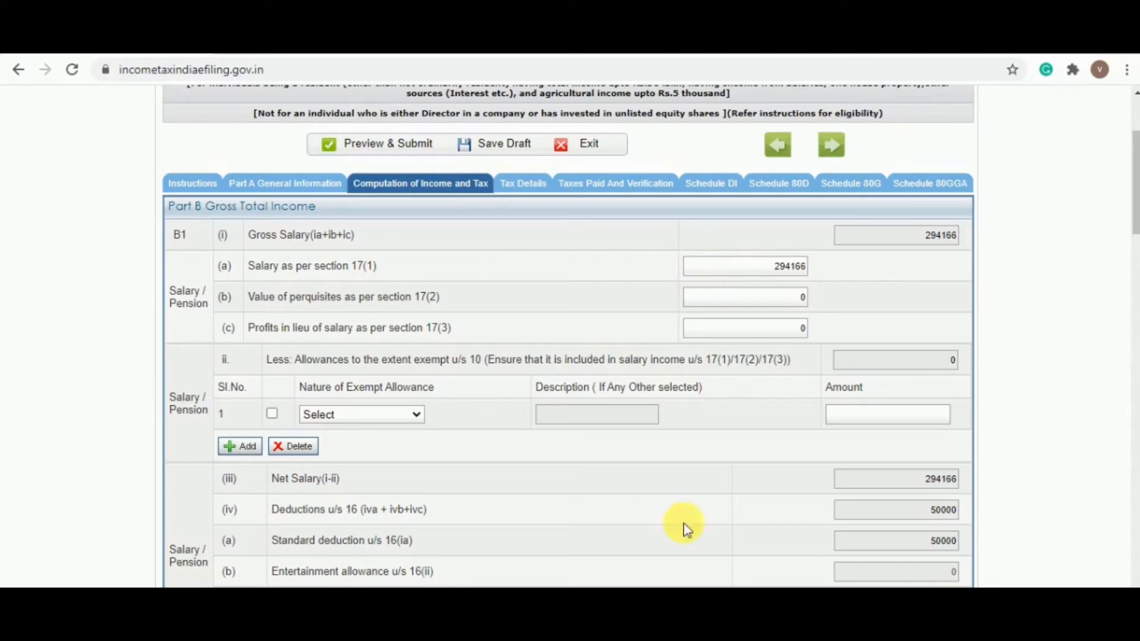
# - Switch to the Form 26AS document in Word, check the employer's section 192 amount paid/credited, and return to the ITR-1 form
pyautogui.moveTo(678, 632)
pyautogui.click(587, 558)
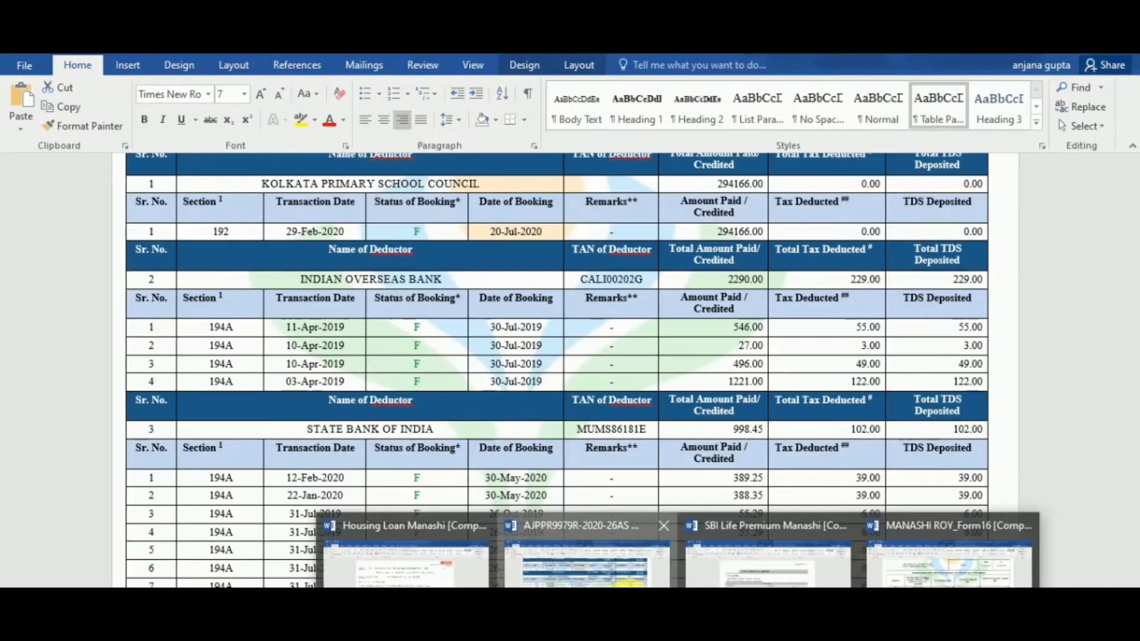
pyautogui.click(717, 232)
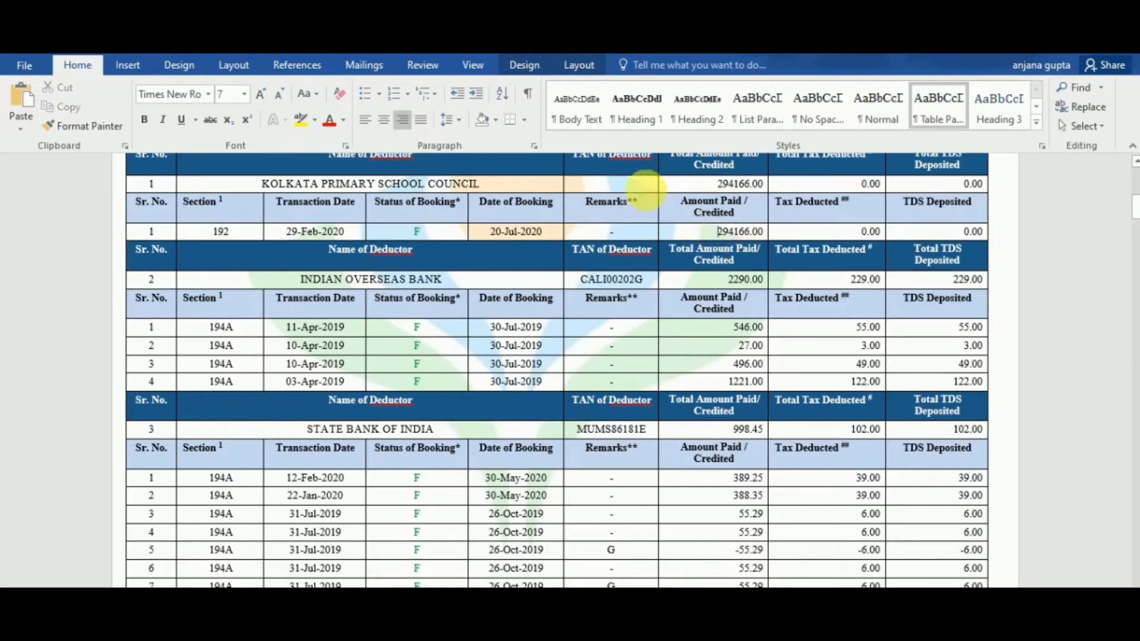
pyautogui.hotkey('alt', 'Tab')
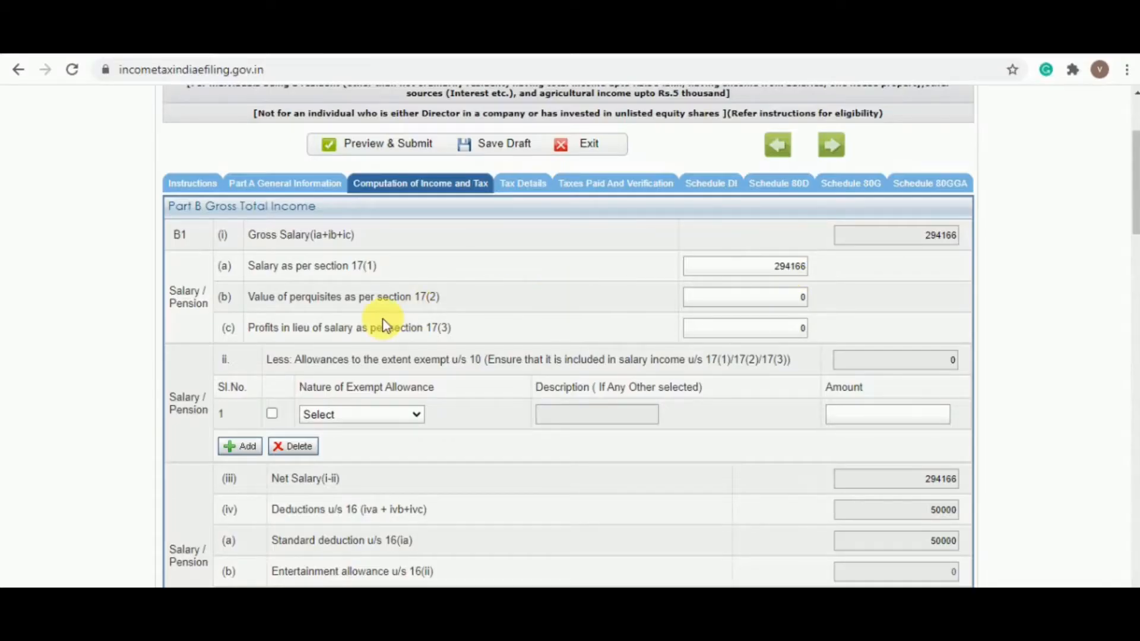
# - Try Sec 10(10A)-Commuted value of pension received as the nature of exempt allowance and reset it to Select
pyautogui.scroll(-1, 380, 321)
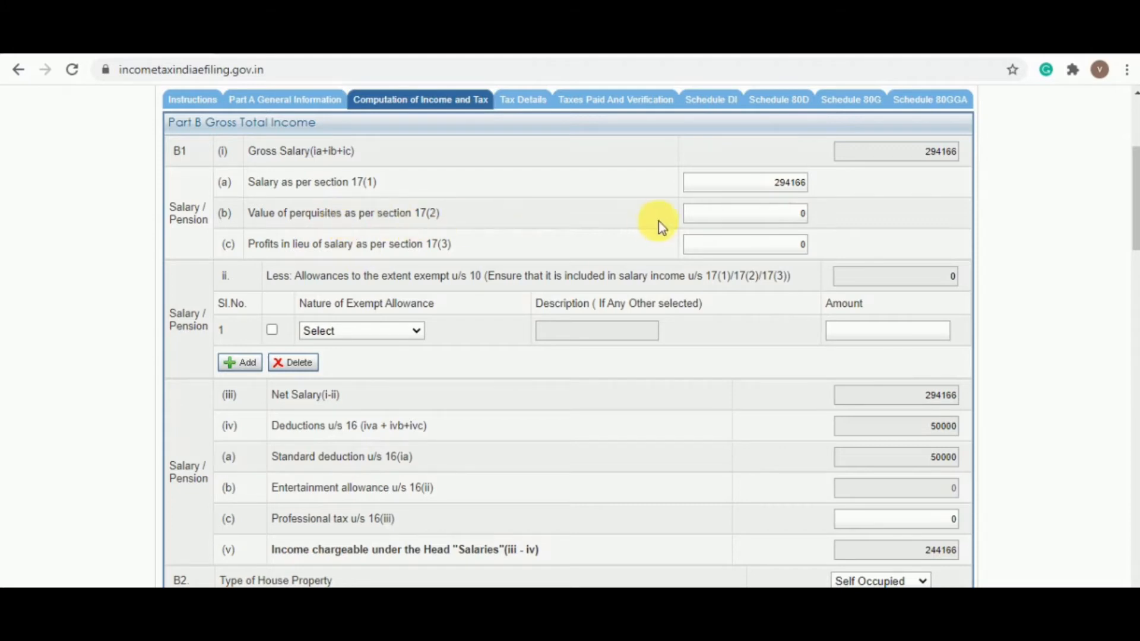
pyautogui.scroll(-1, 726, 252)
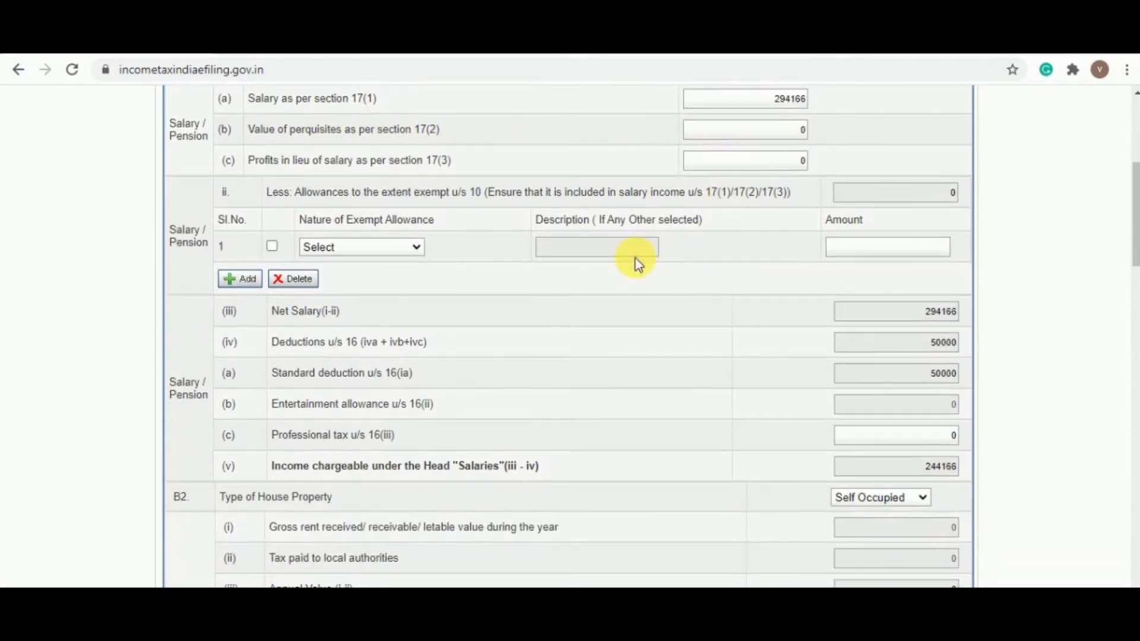
pyautogui.click(398, 246)
pyautogui.scroll(-1, 415, 310)
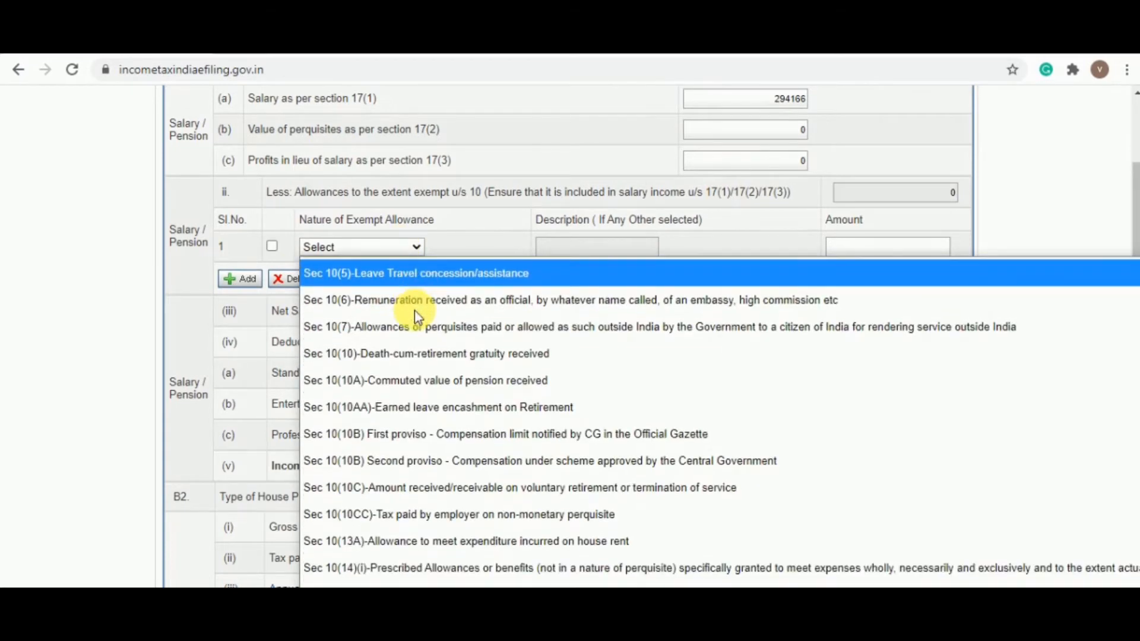
pyautogui.click(447, 379)
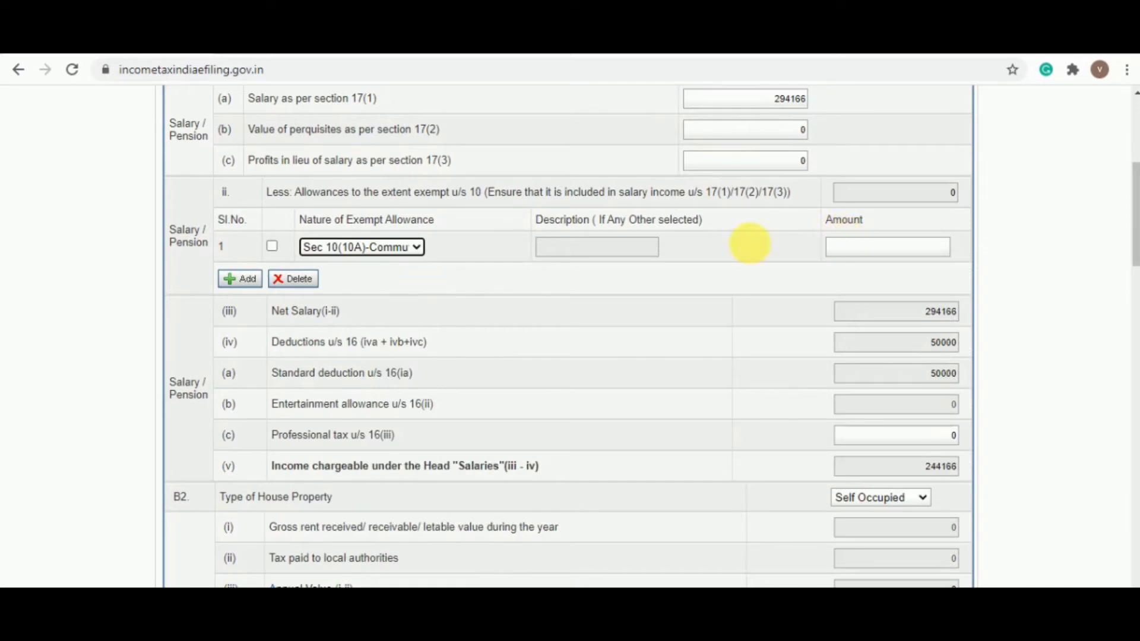
pyautogui.click(396, 247)
pyautogui.click(392, 270)
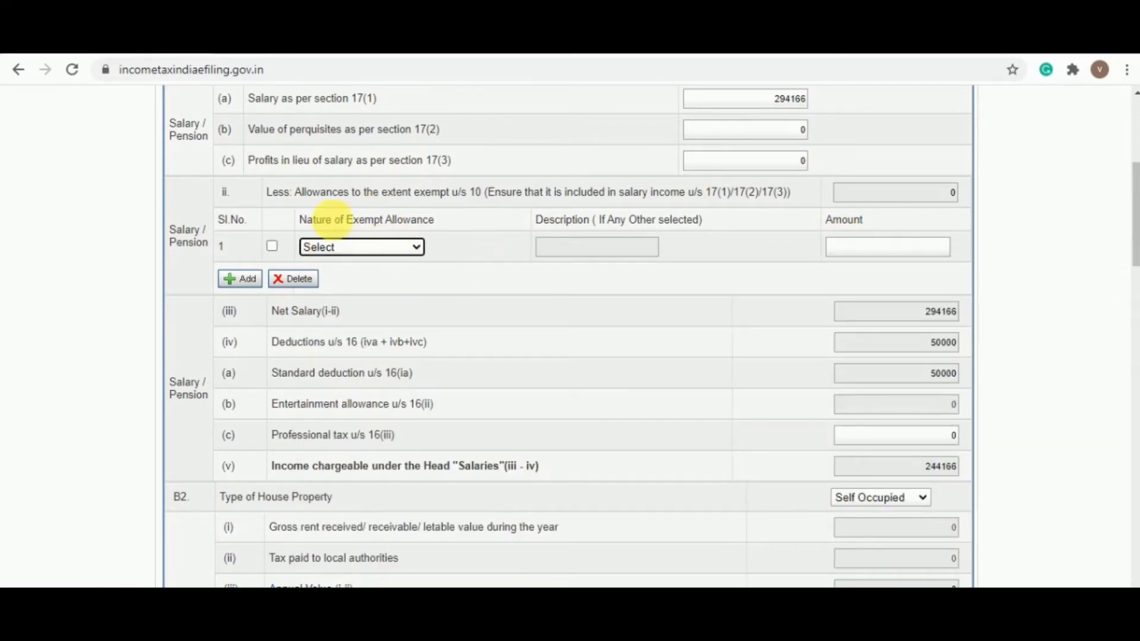
# - Review the net salary, the deductions u/s 16 and the income chargeable under the head Salaries
pyautogui.scroll(-2, 355, 252)
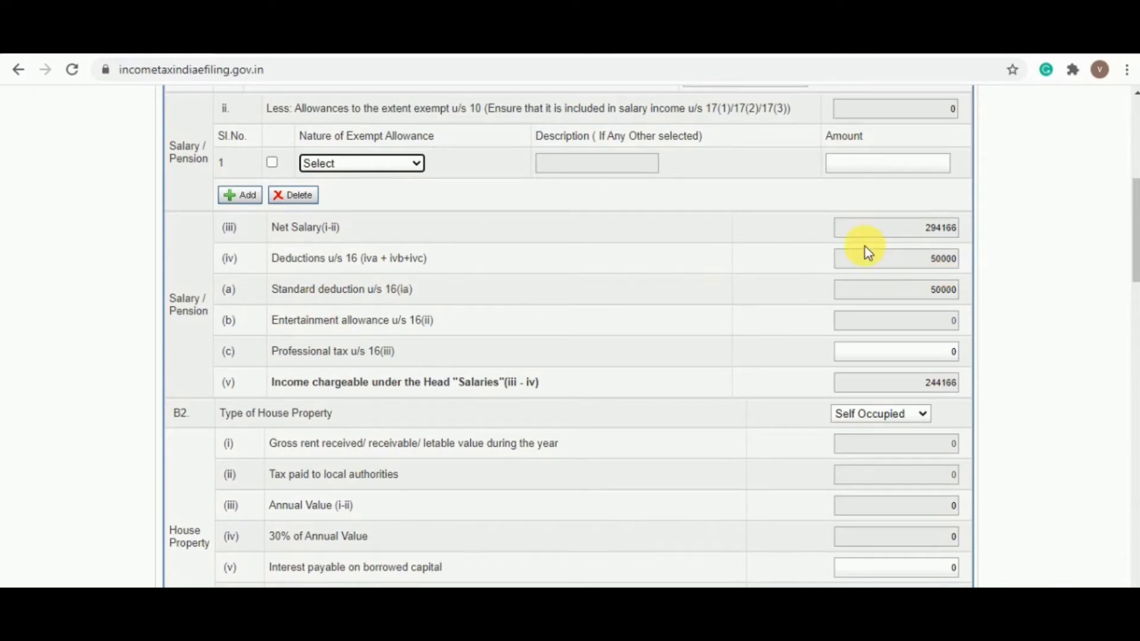
pyautogui.scroll(-2, 404, 382)
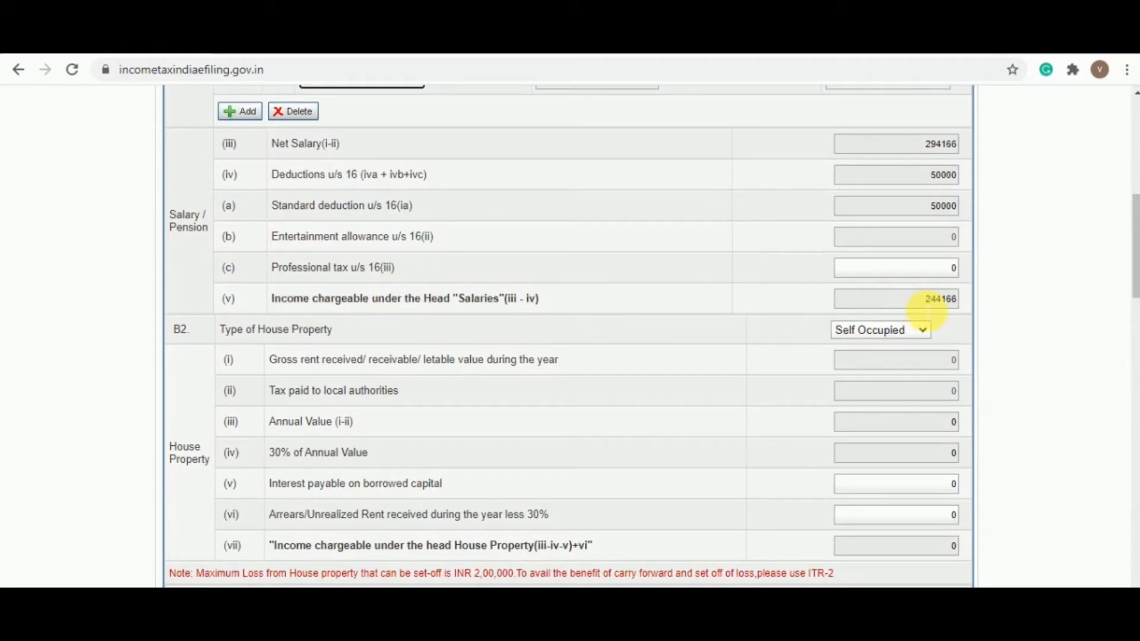
pyautogui.moveTo(927, 309); pyautogui.dragTo(963, 307)
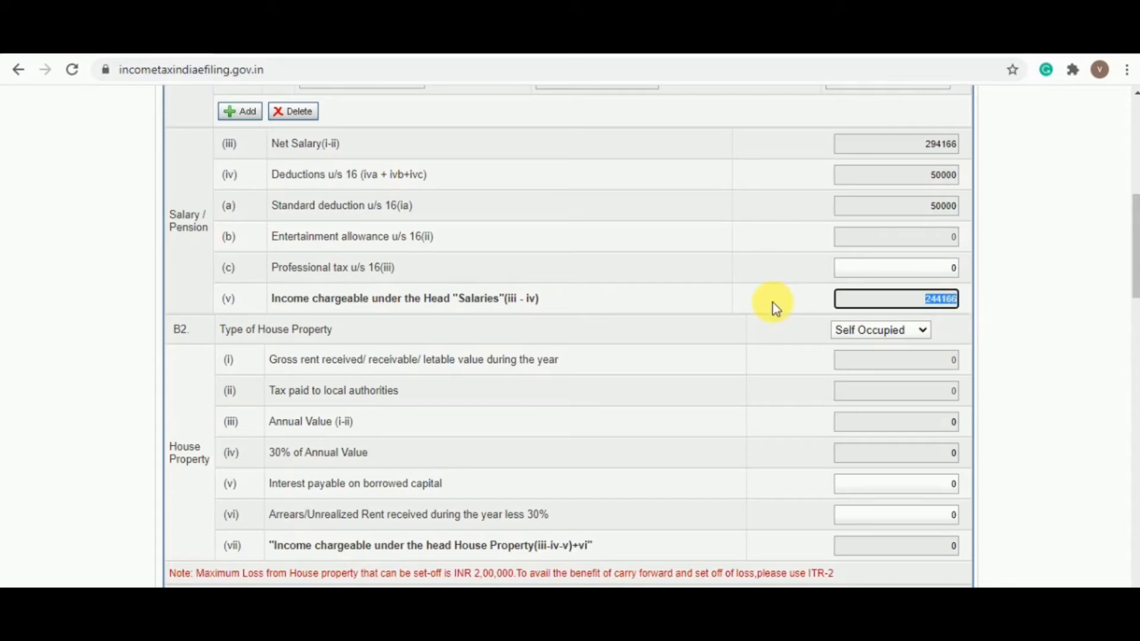
# - Set the type of house property in B2 to Let Out and dismiss the save-draft reminder
pyautogui.scroll(-1, 490, 301)
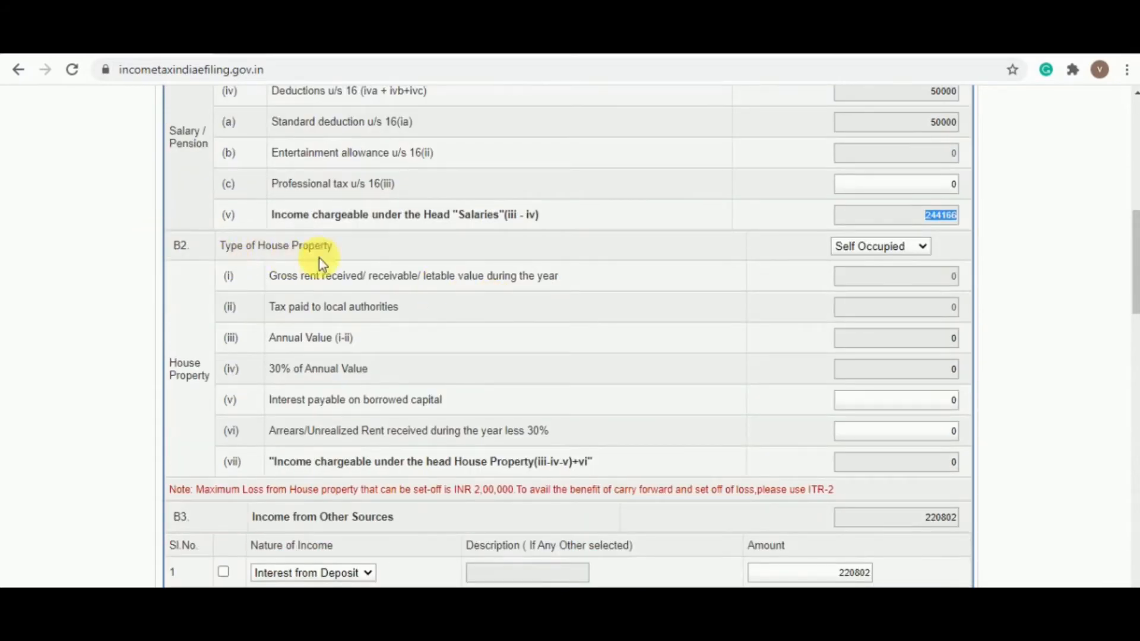
pyautogui.scroll(-1, 511, 264)
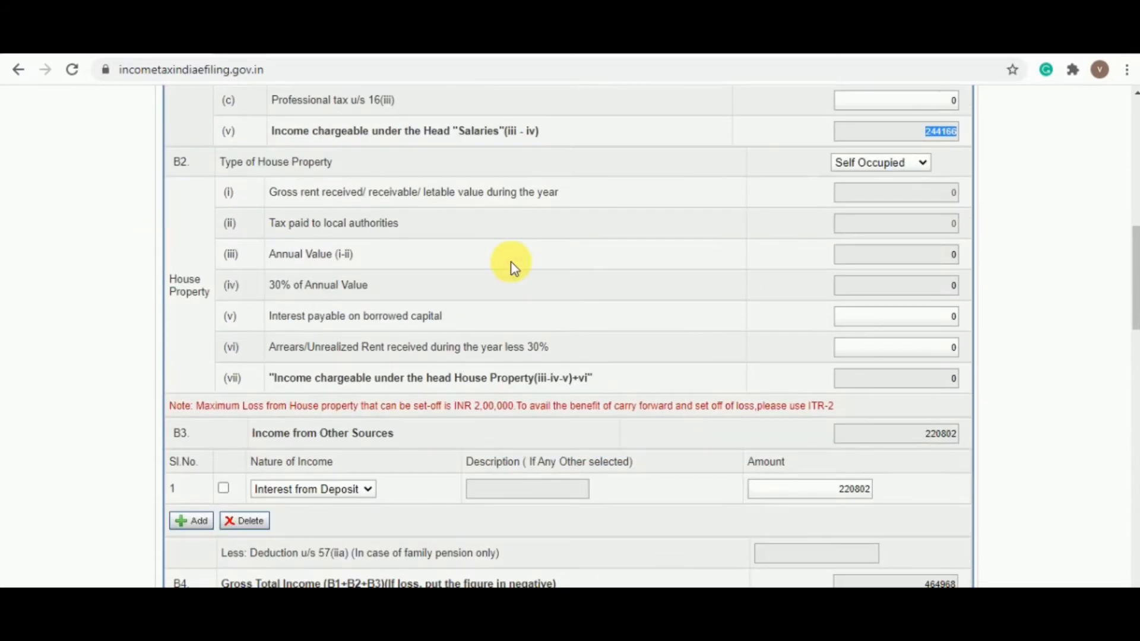
pyautogui.click(881, 172)
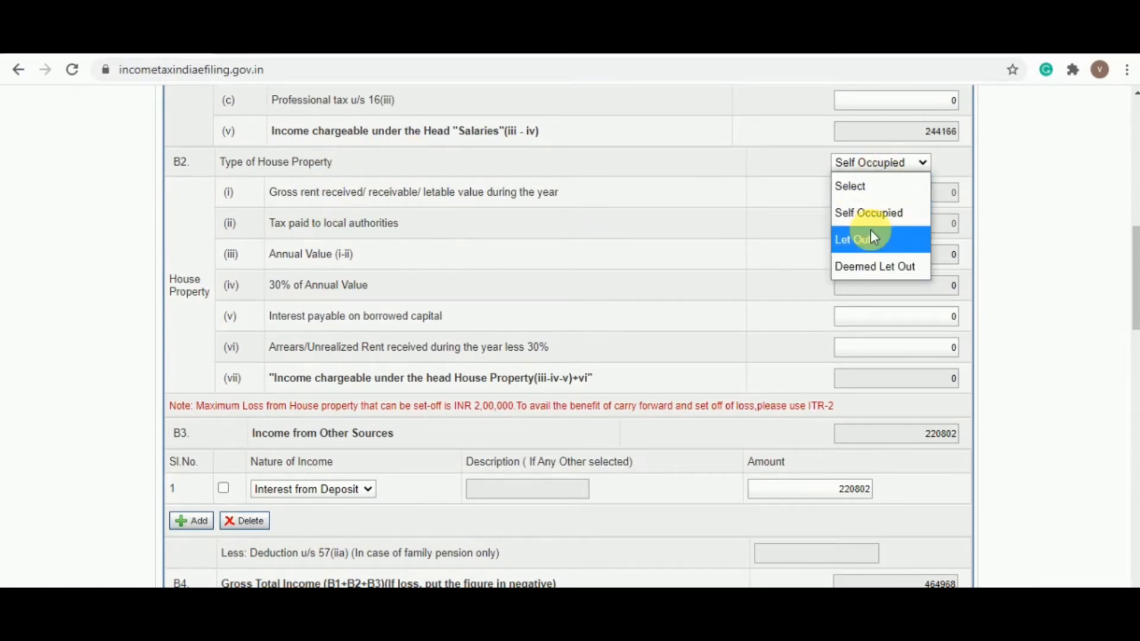
pyautogui.click(872, 232)
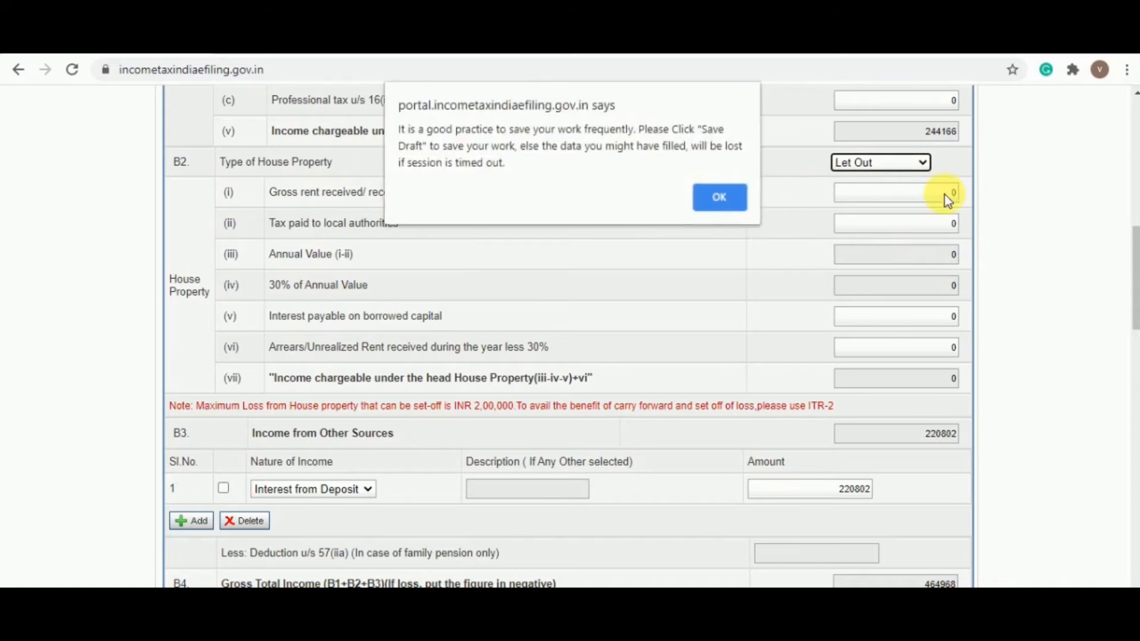
pyautogui.click(698, 197)
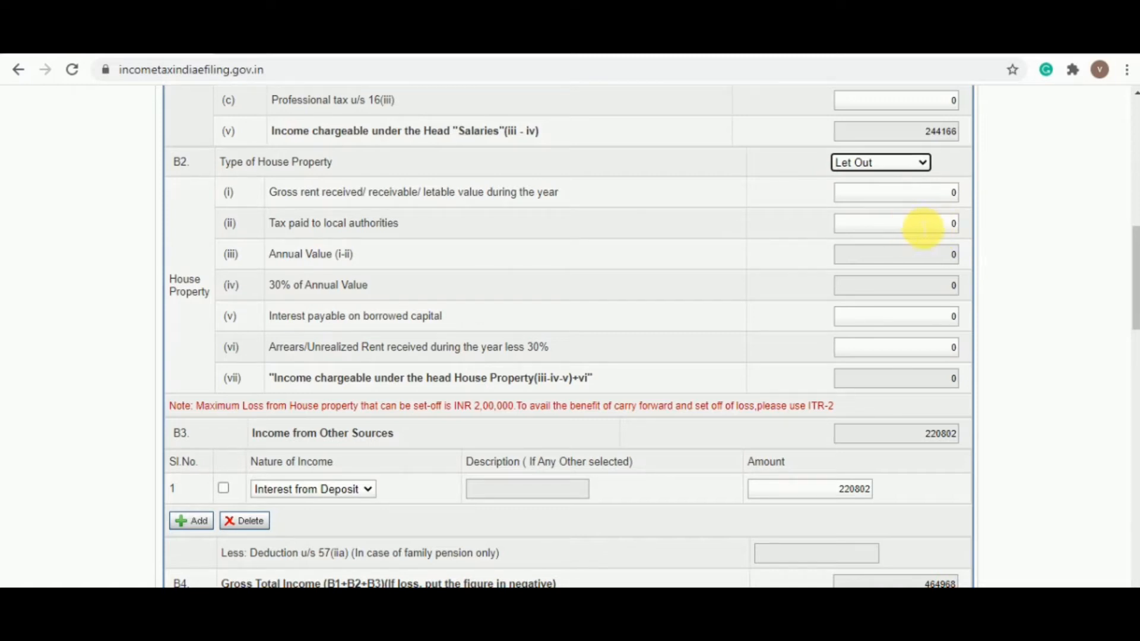
# - Change the type of house property in B2 to Self Occupied
pyautogui.click(855, 172)
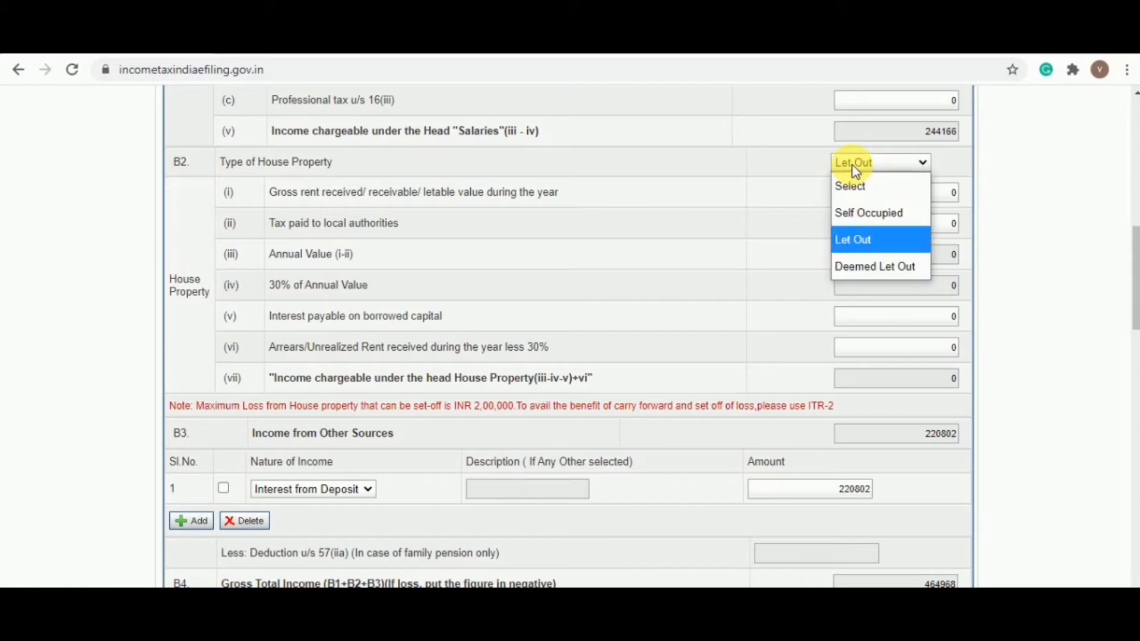
pyautogui.click(867, 215)
pyautogui.scroll(-1, 400, 191)
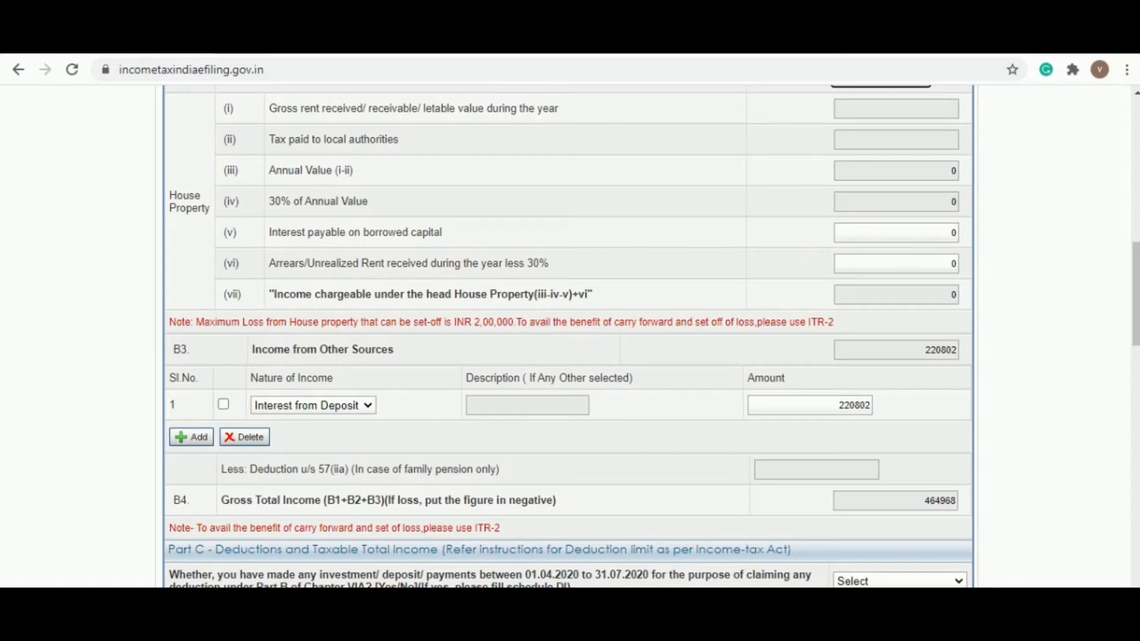
# - Switch to the HDFC housing loan certificate in Word and check its certificate period and the interest component
pyautogui.moveTo(678, 625)
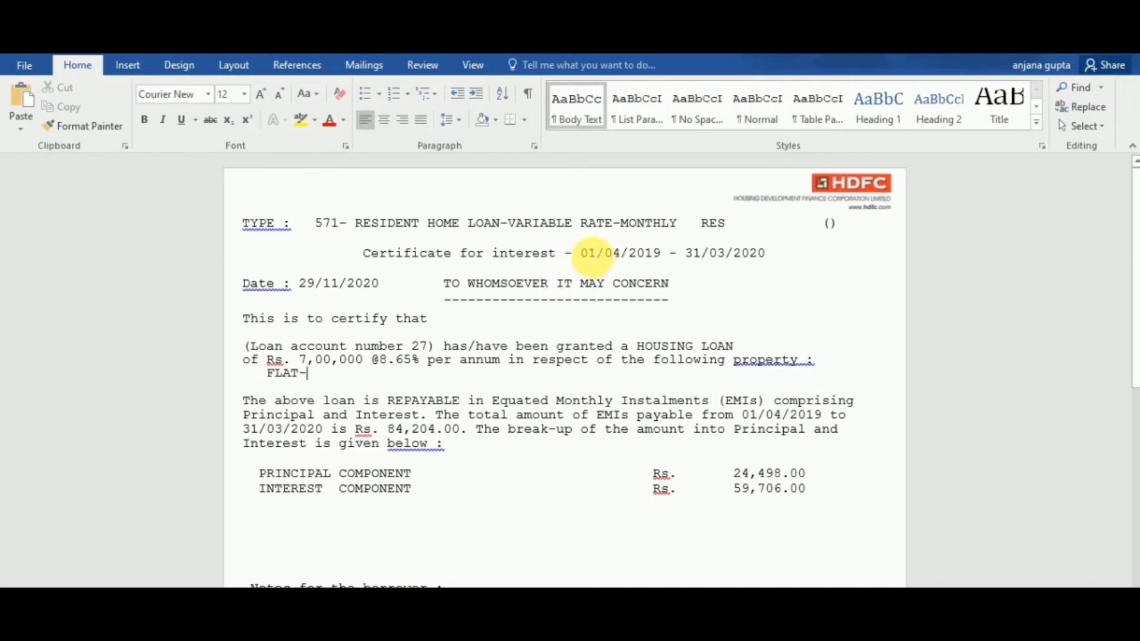
pyautogui.moveTo(589, 254); pyautogui.dragTo(778, 261)
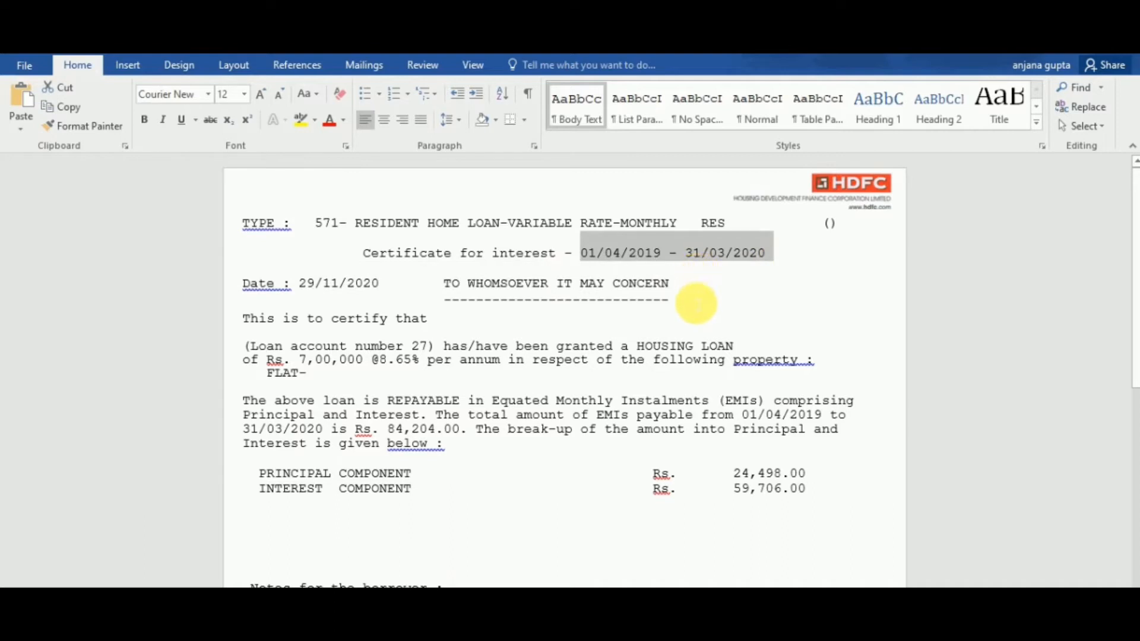
pyautogui.click(696, 304)
pyautogui.scroll(-2, 674, 304)
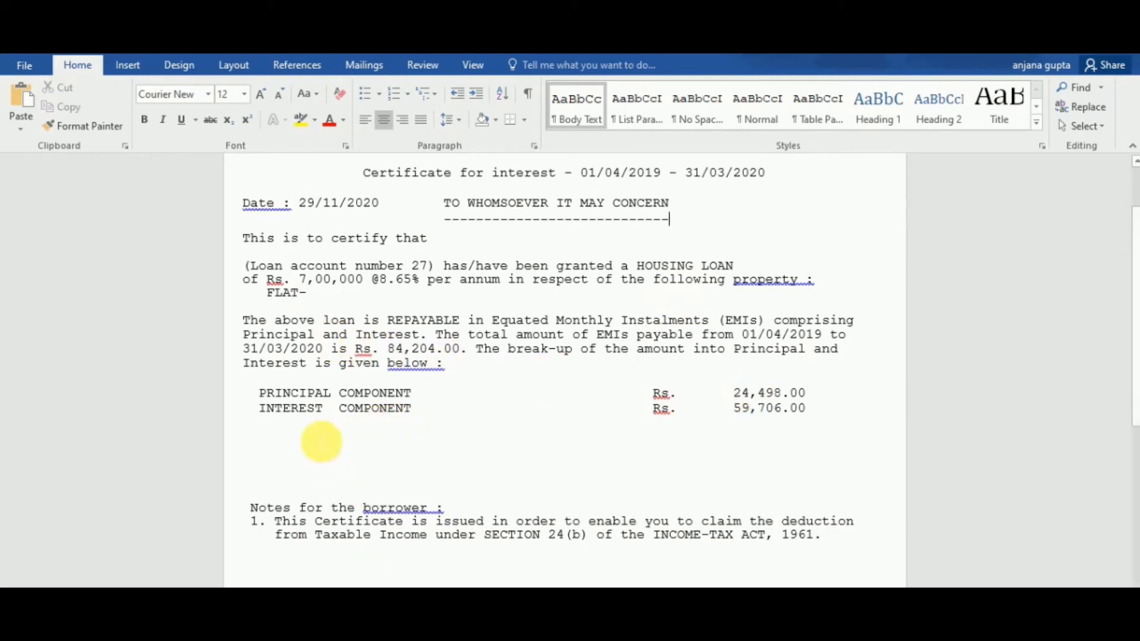
pyautogui.moveTo(263, 419); pyautogui.dragTo(419, 419)
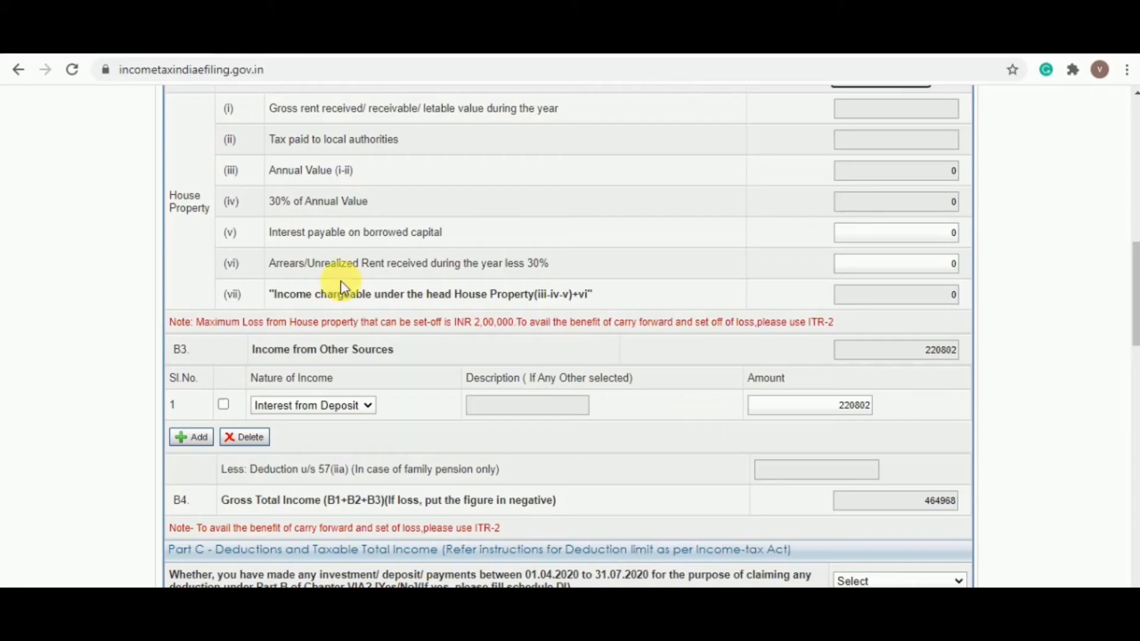
# - In the ITR-1 form, enter 59706 as the interest payable on borrowed capital under House Property
pyautogui.click(886, 238)
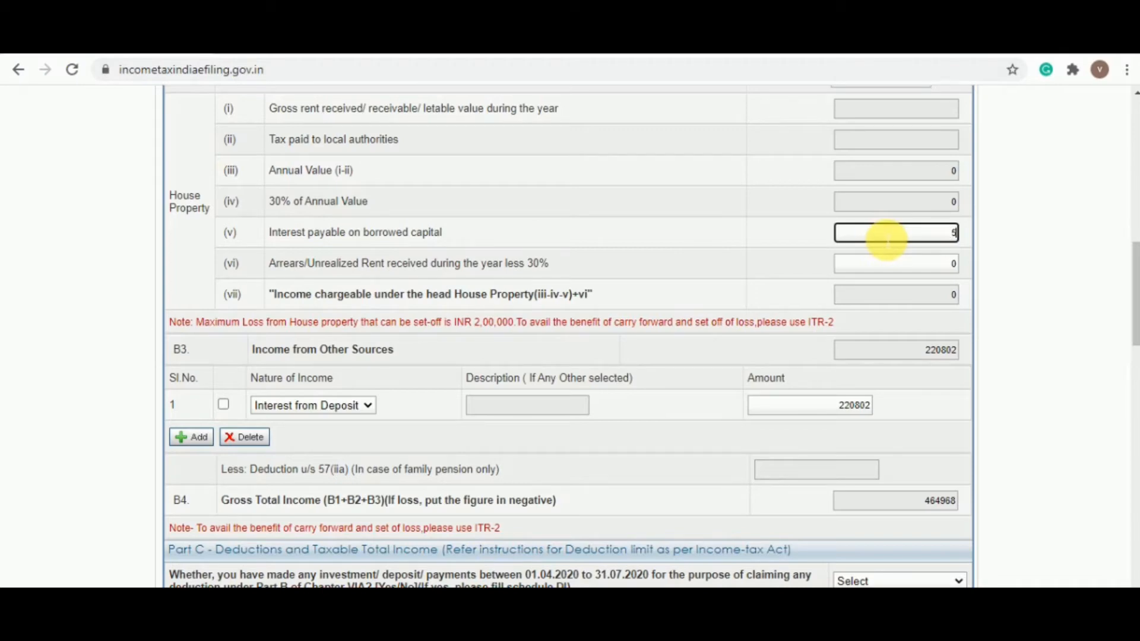
pyautogui.write('59706')
pyautogui.press('Tab')
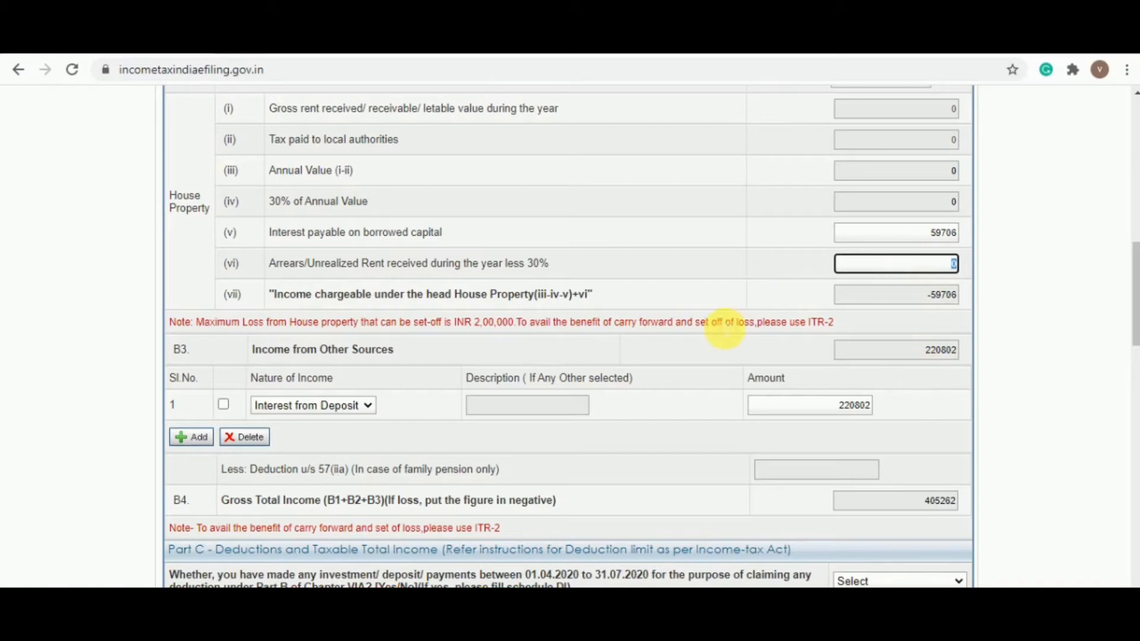
# - Select Interest from Deposit (Bank/Post Office/Cooperative Society) as the nature of income in the first B3 Income from Other Sources row
pyautogui.scroll(-1, 724, 328)
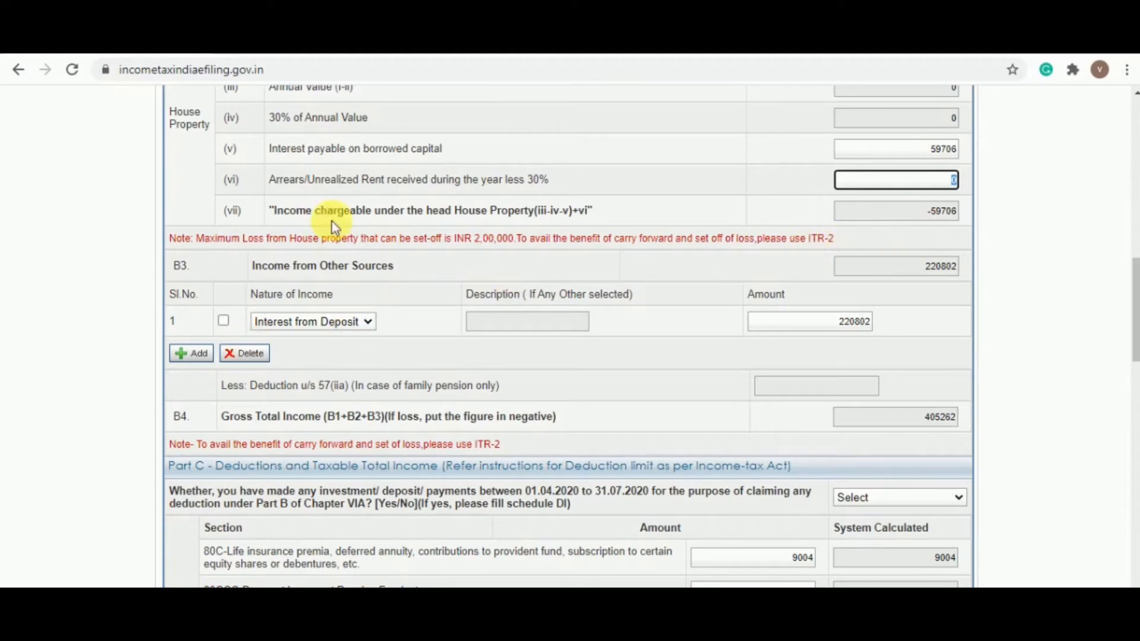
pyautogui.scroll(-2, 363, 351)
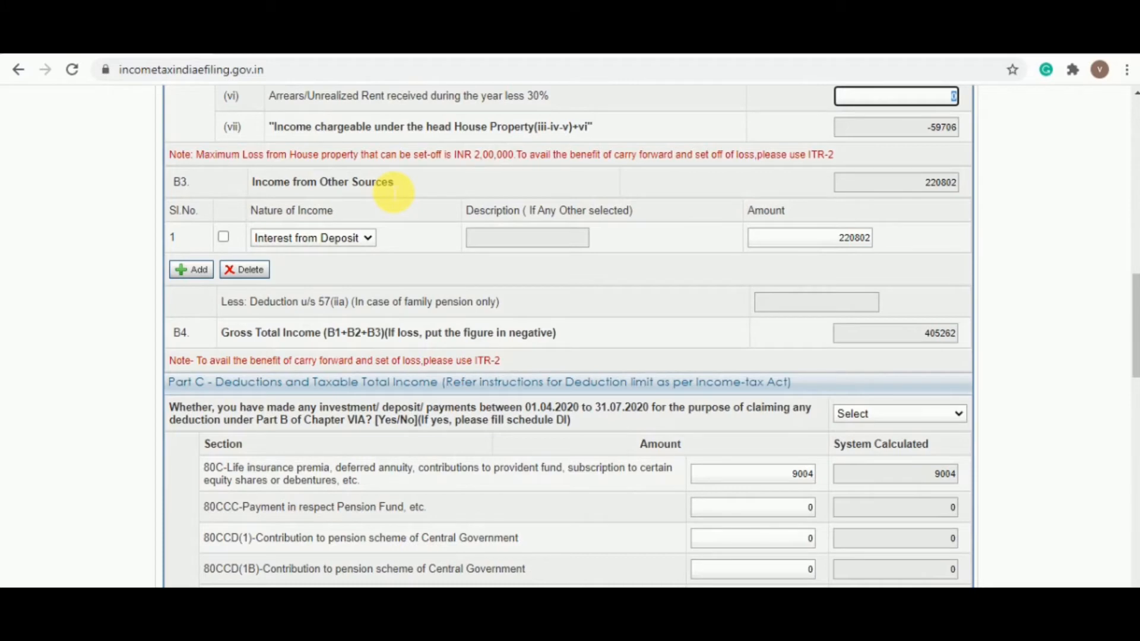
pyautogui.click(310, 238)
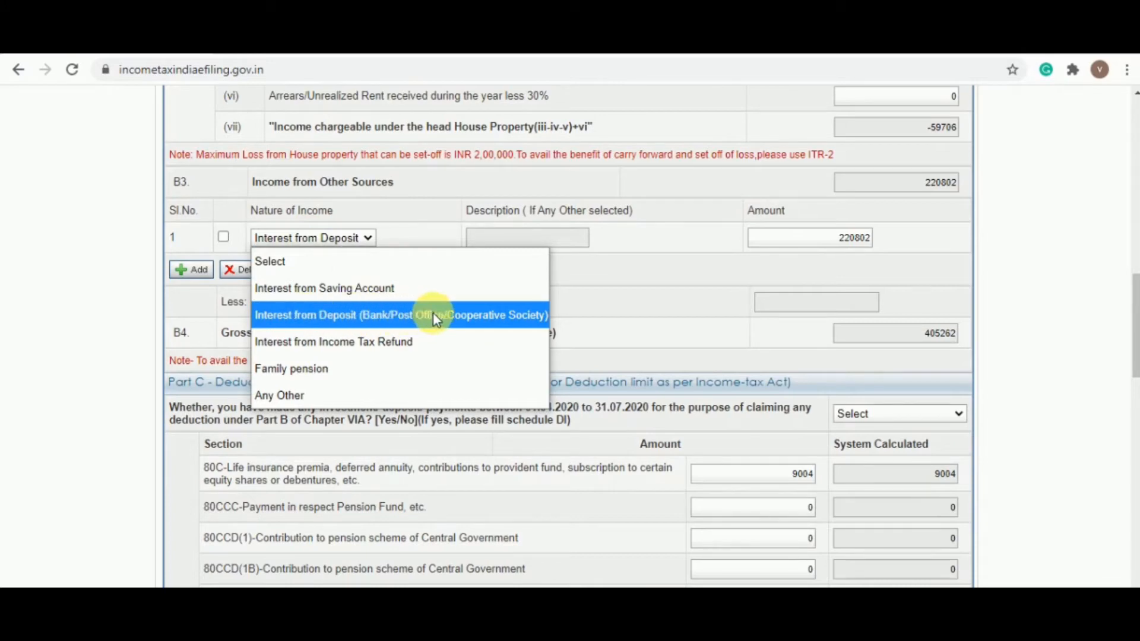
pyautogui.click(484, 320)
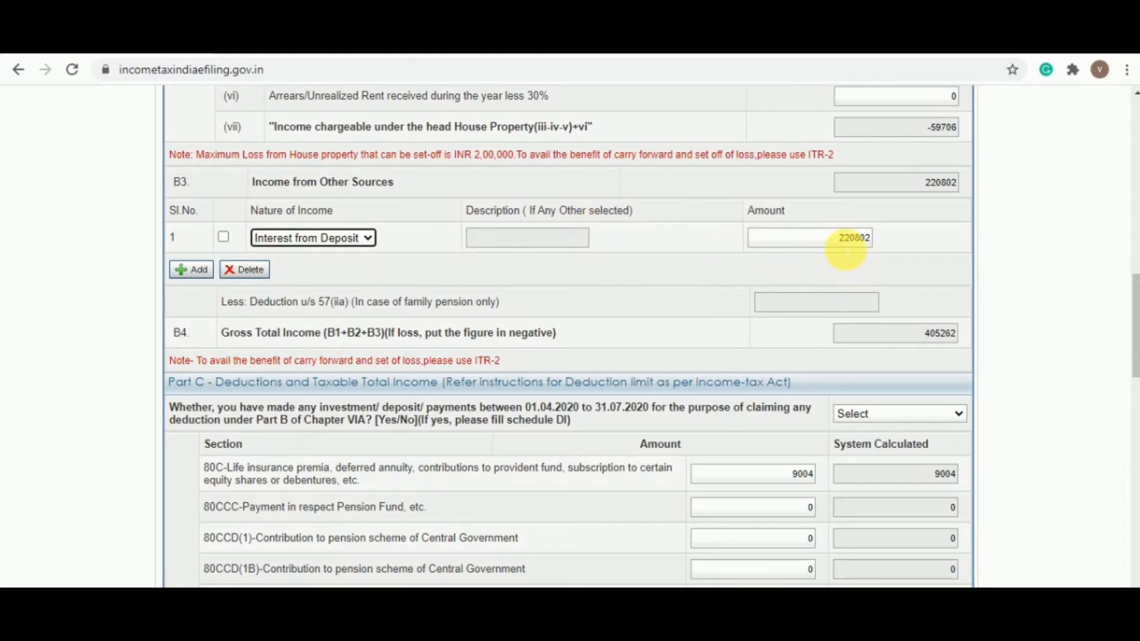
# - Switch to Form 26AS in Word, review the section 194A interest entries of Indian Overseas Bank and State Bank of India, and return to ITR-1
pyautogui.doubleClick(868, 241)
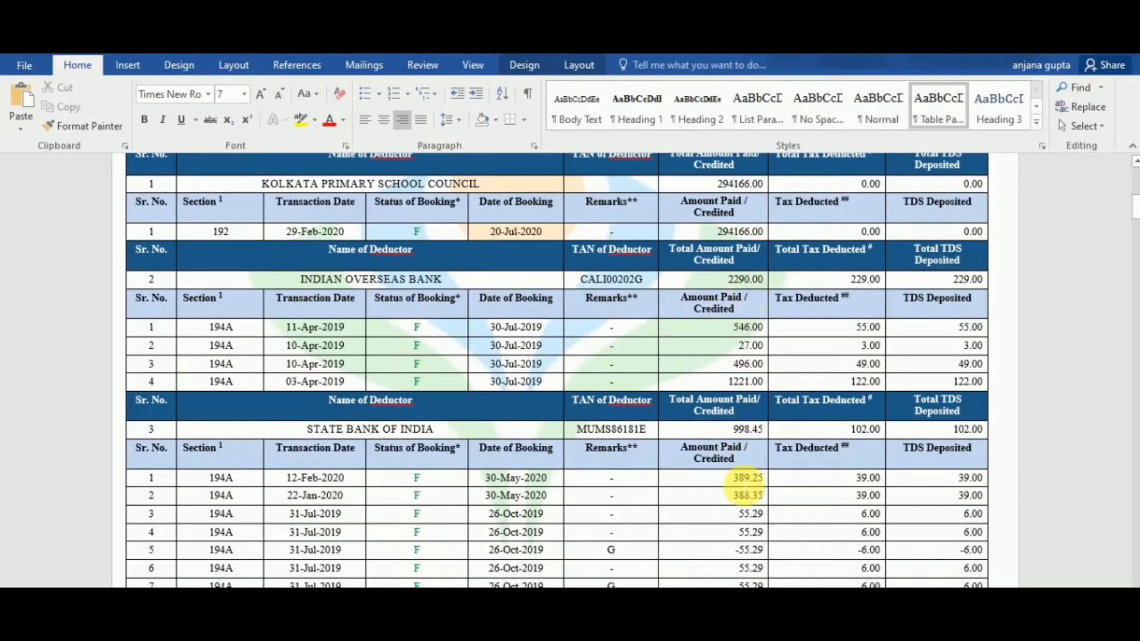
pyautogui.scroll(-7, 751, 374)
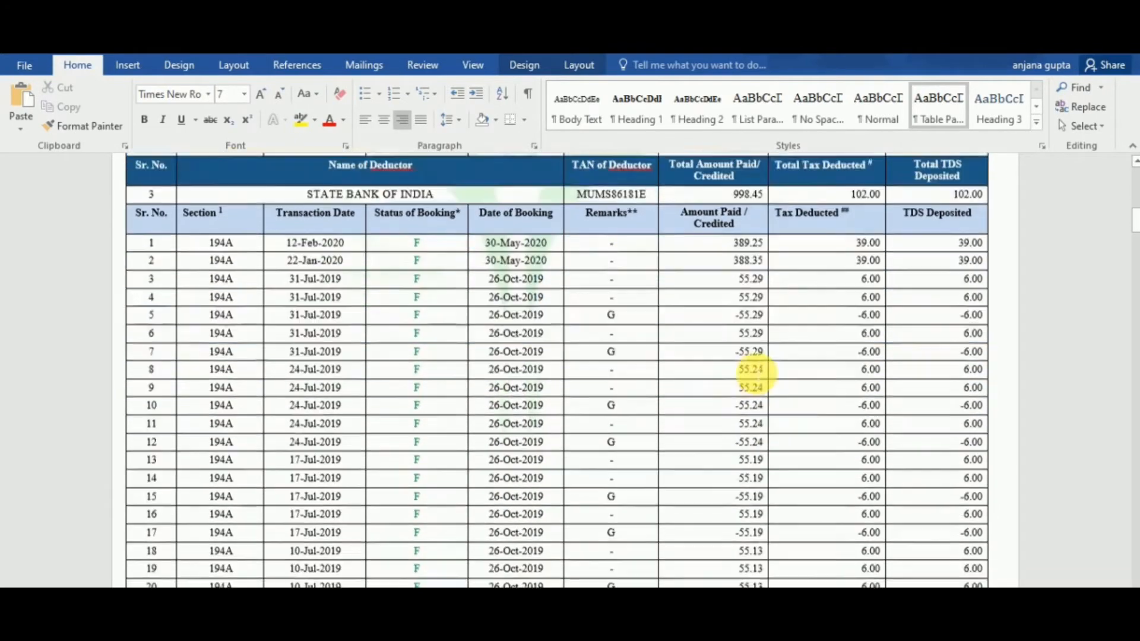
pyautogui.scroll(-6, 753, 371)
pyautogui.scroll(11, 753, 345)
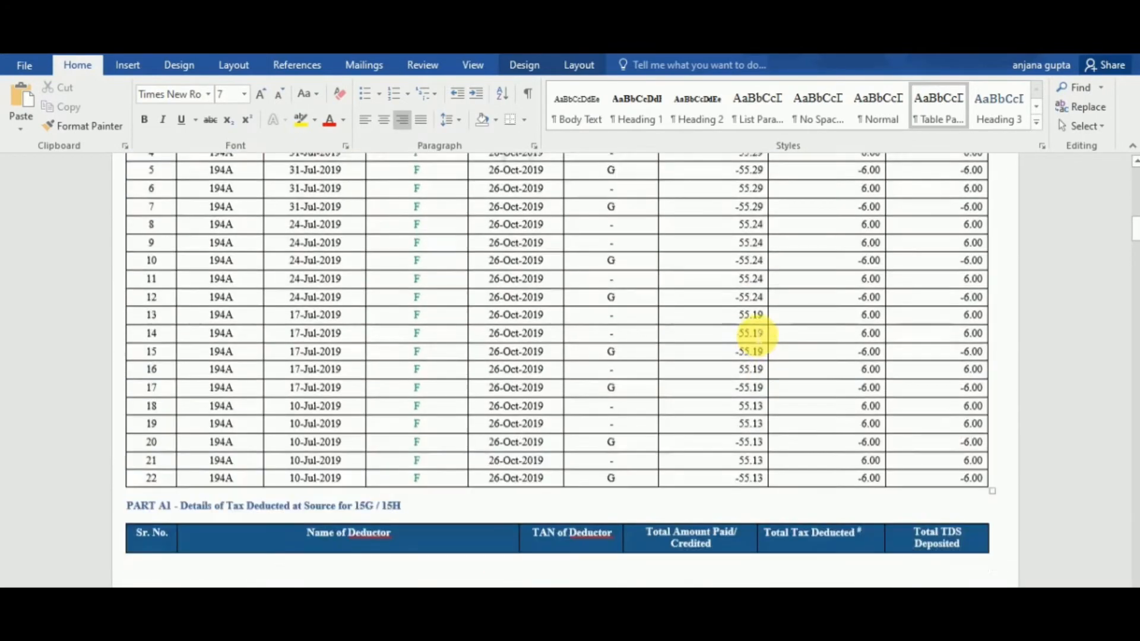
pyautogui.scroll(3, 751, 324)
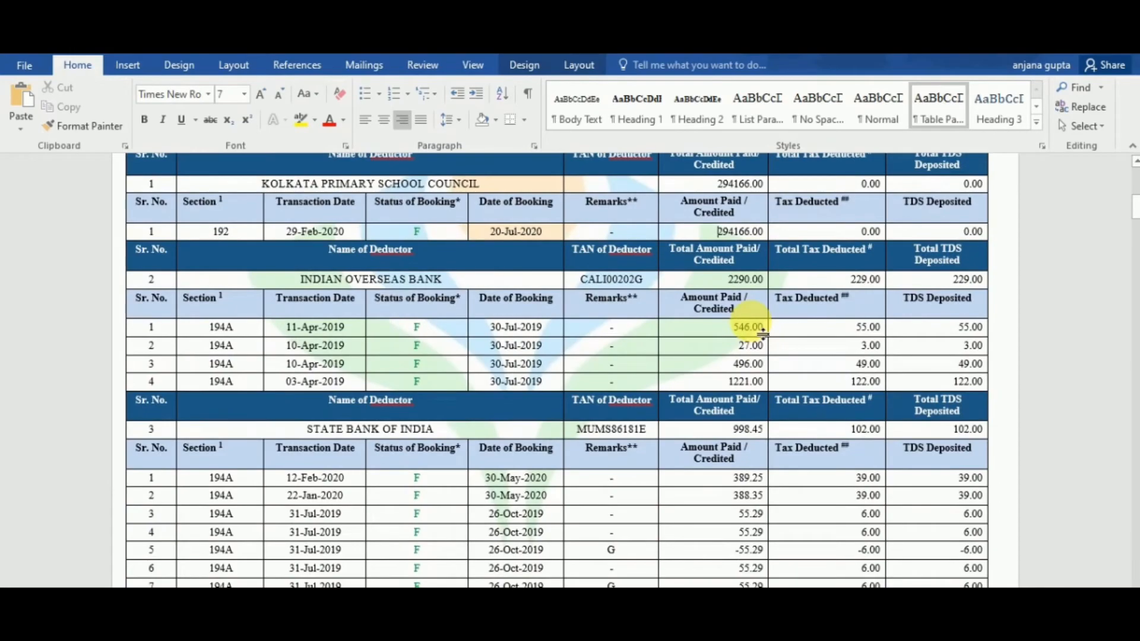
pyautogui.hotkey('alt', 'Tab')
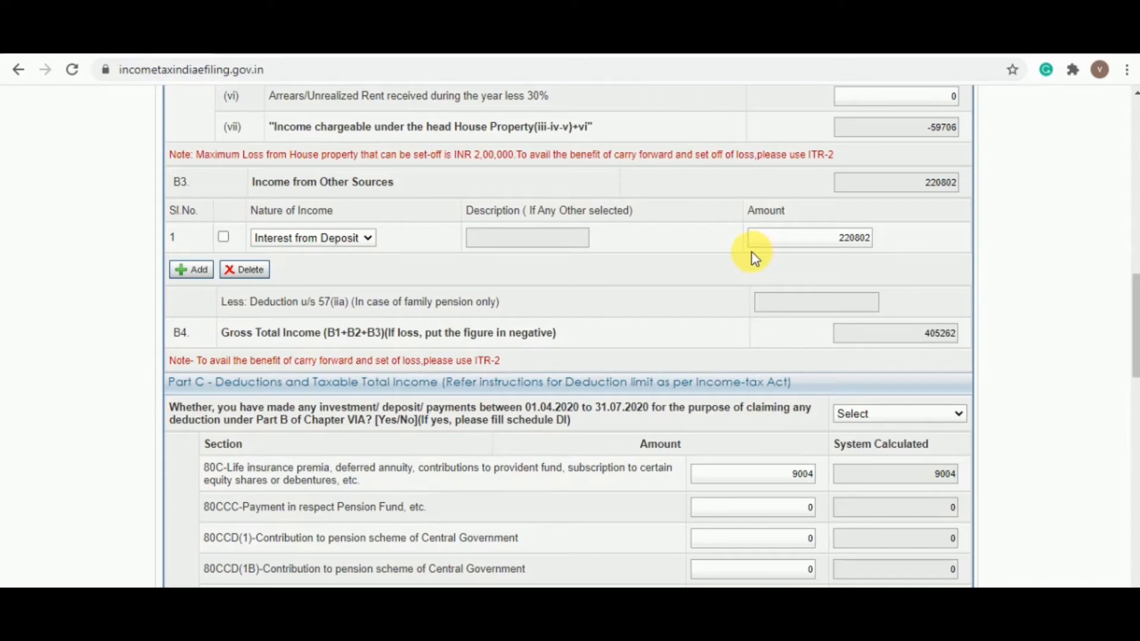
# - Add a second Income from Other Sources row for Interest from Saving Account with an amount of 5430
pyautogui.click(192, 270)
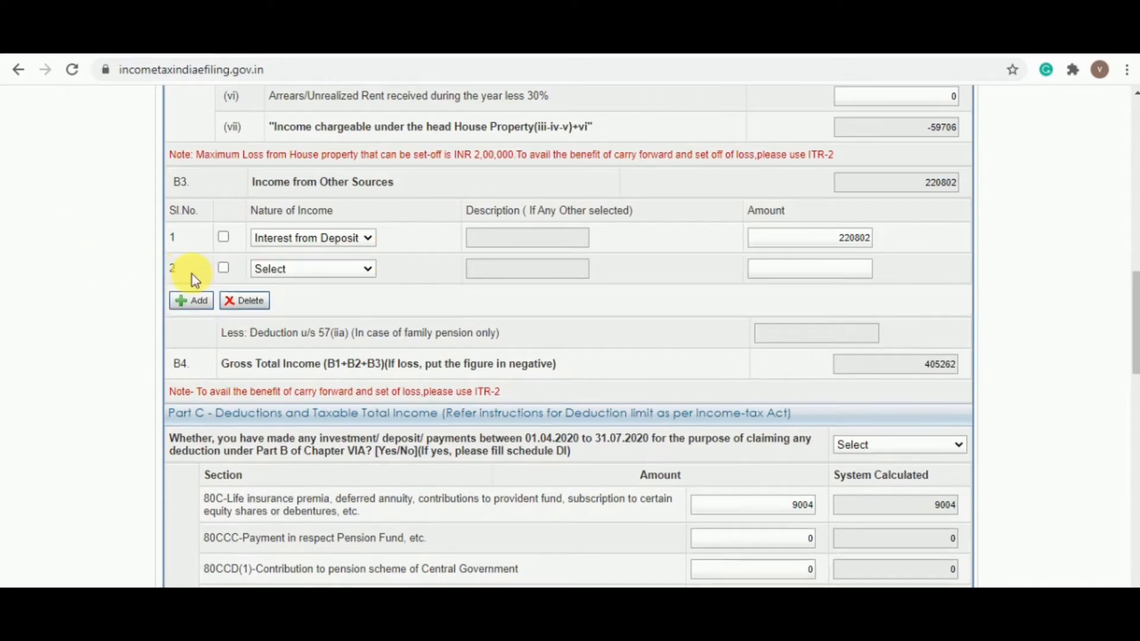
pyautogui.click(305, 274)
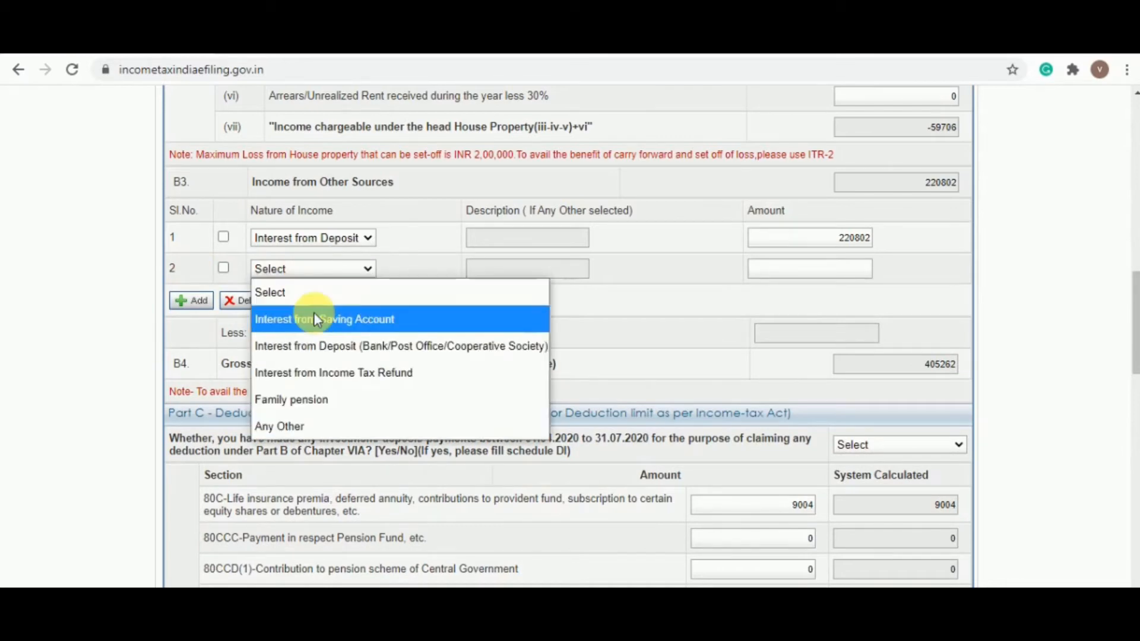
pyautogui.click(400, 321)
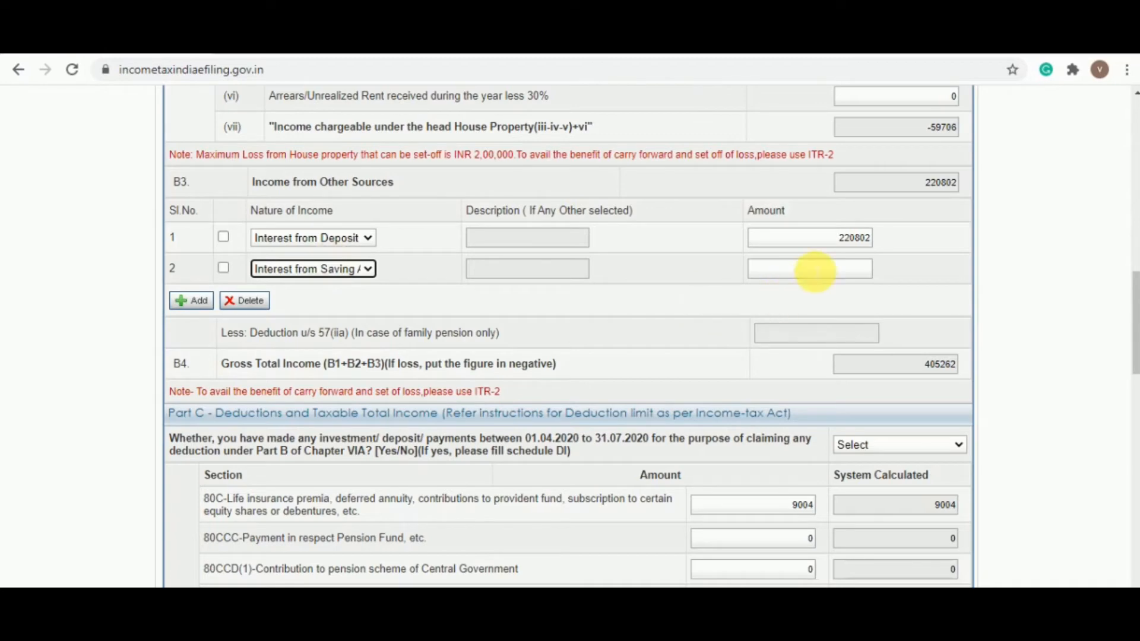
pyautogui.click(825, 271)
pyautogui.write('5430')
pyautogui.press('Tab')
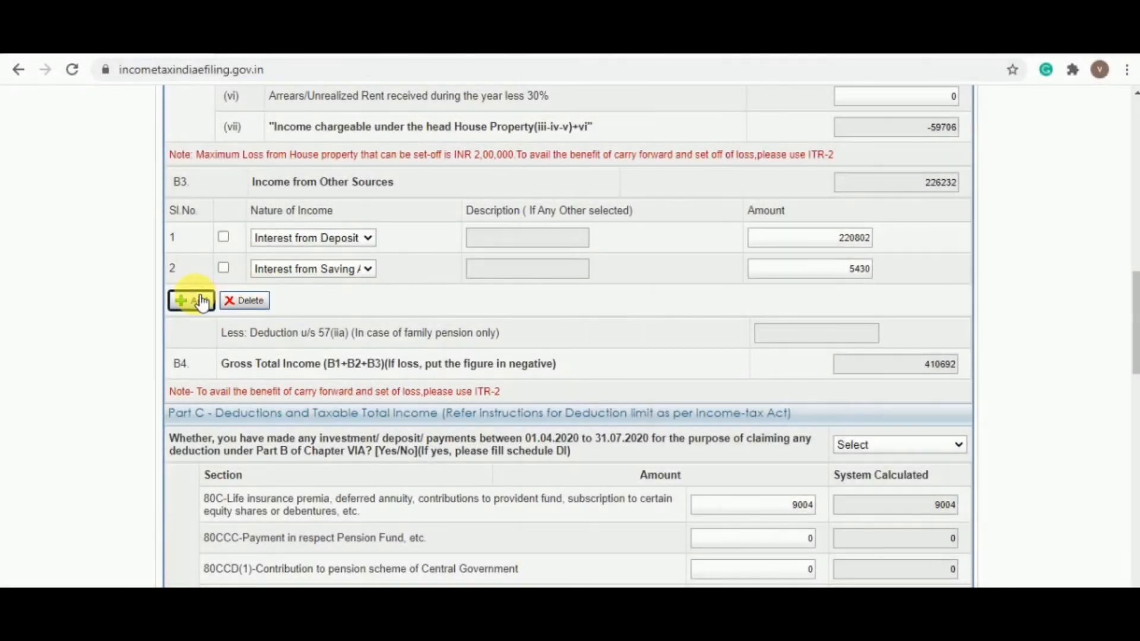
# - Add a third Income from Other Sources row with Interest from Income Tax Refund as its nature of income
pyautogui.click(191, 301)
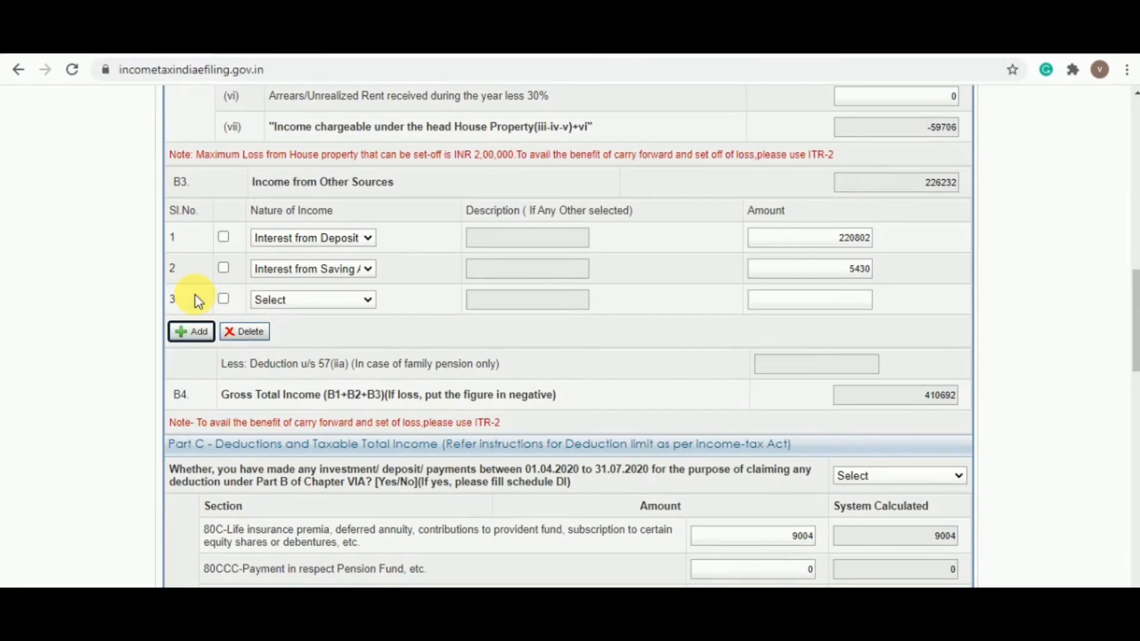
pyautogui.click(291, 297)
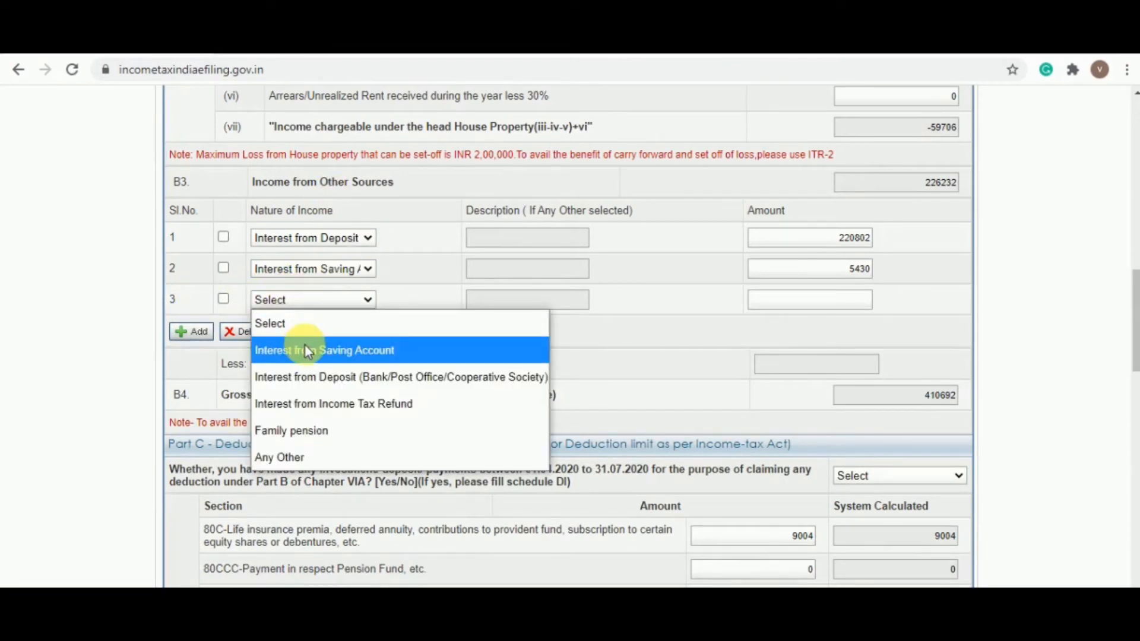
pyautogui.click(328, 409)
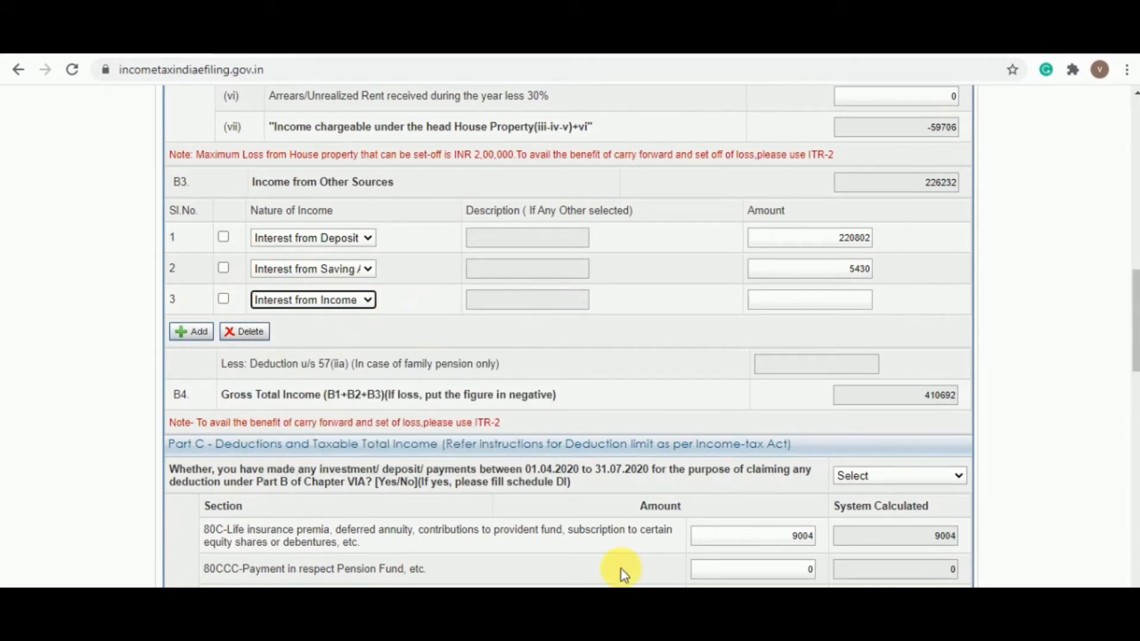
# - Switch to Form 26AS in Word and check the refund amount and interest in Part D - Details of Paid Refund
pyautogui.moveTo(677, 635)
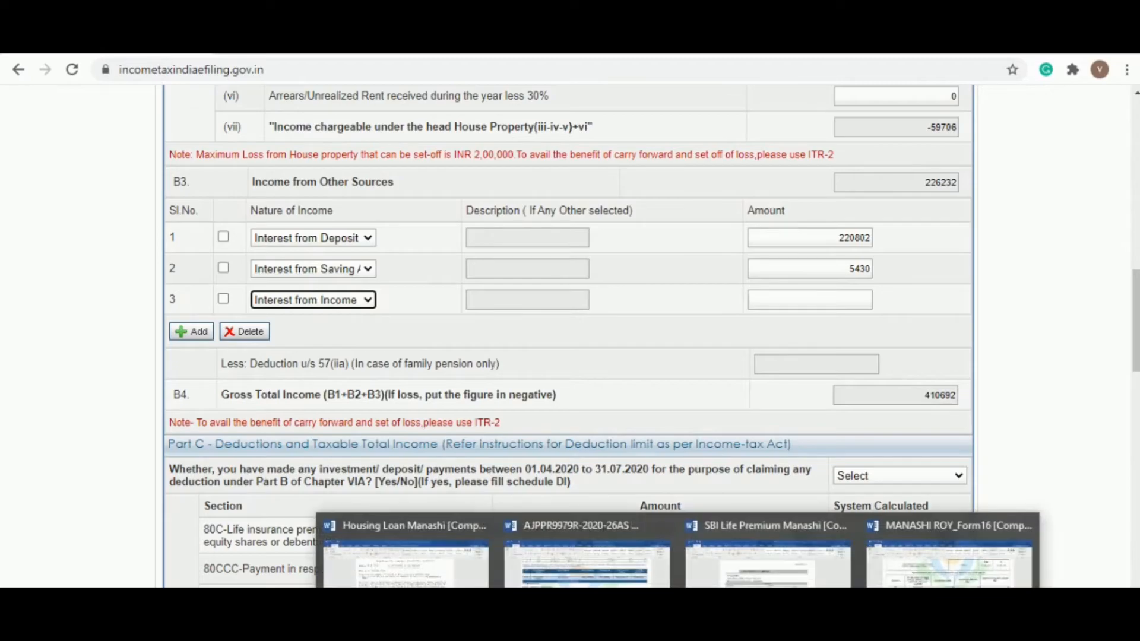
pyautogui.click(596, 552)
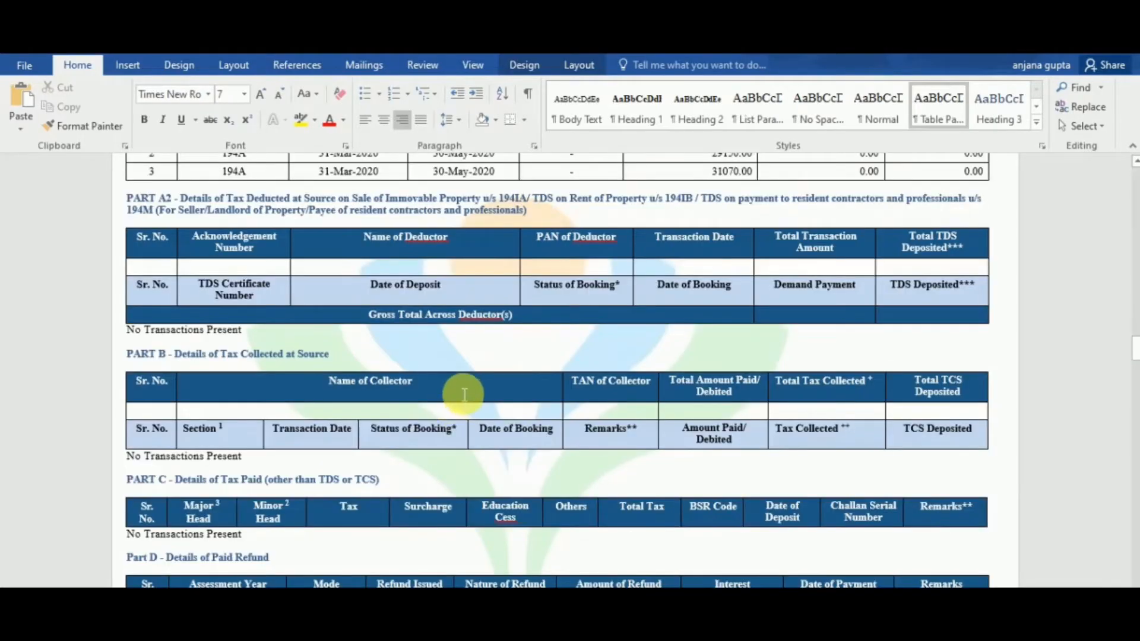
pyautogui.scroll(-5, 463, 394)
pyautogui.scroll(-4, 463, 395)
pyautogui.scroll(1, 751, 303)
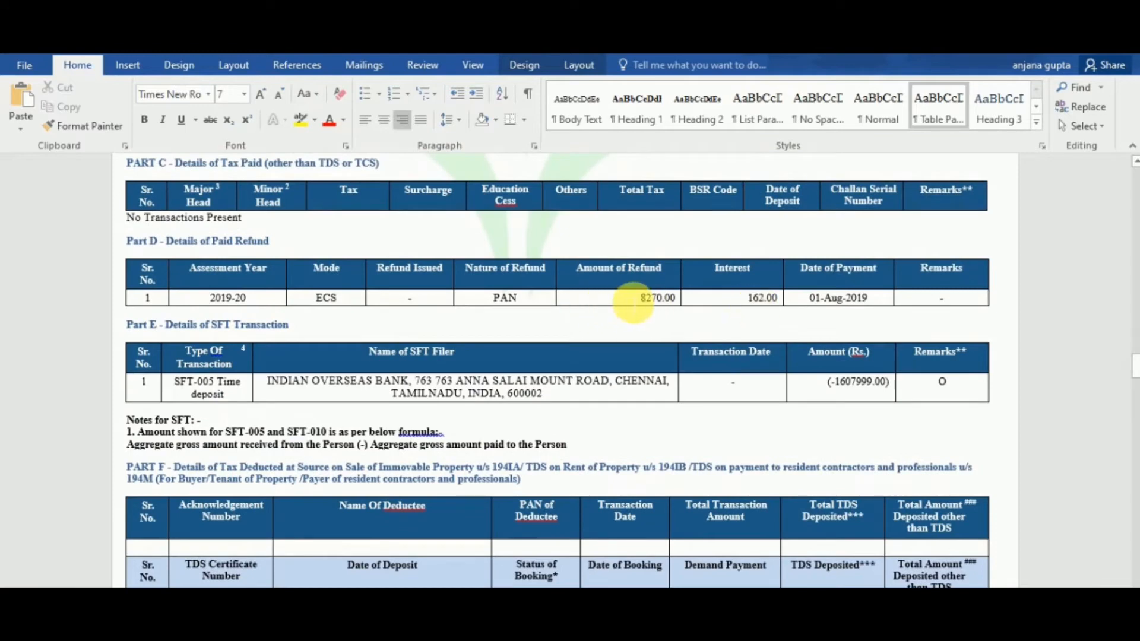
pyautogui.moveTo(633, 300); pyautogui.dragTo(677, 299)
pyautogui.moveTo(779, 299); pyautogui.dragTo(745, 300)
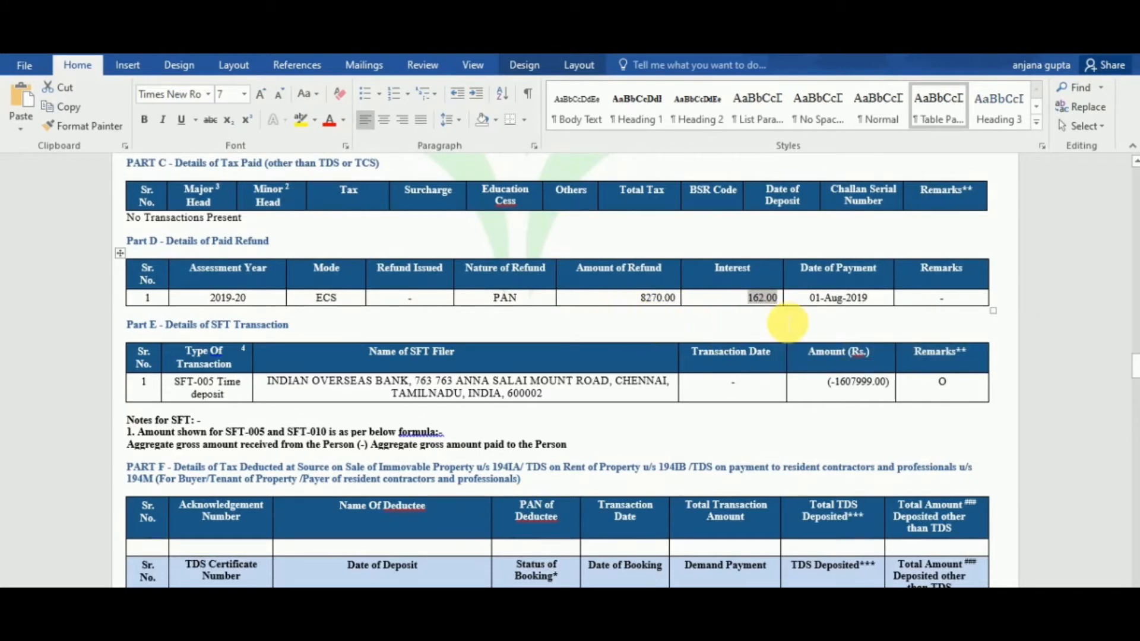
pyautogui.click(754, 313)
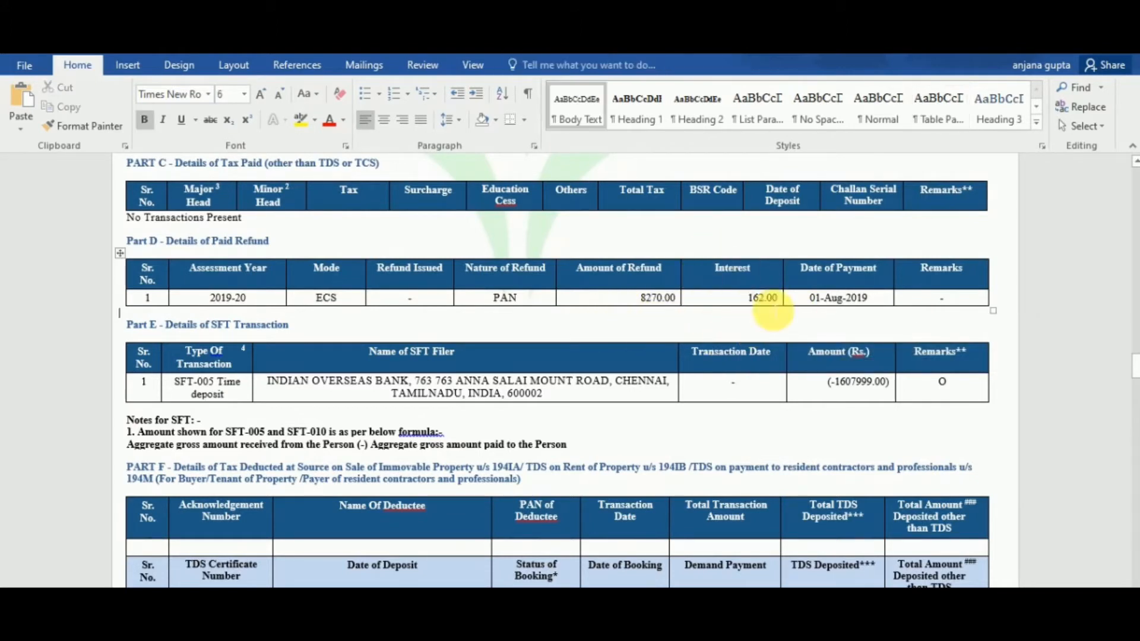
# - Return to the ITR-1 form and enter 162 as the amount for Interest from Income Tax Refund
pyautogui.hotkey('alt', 'Tab')
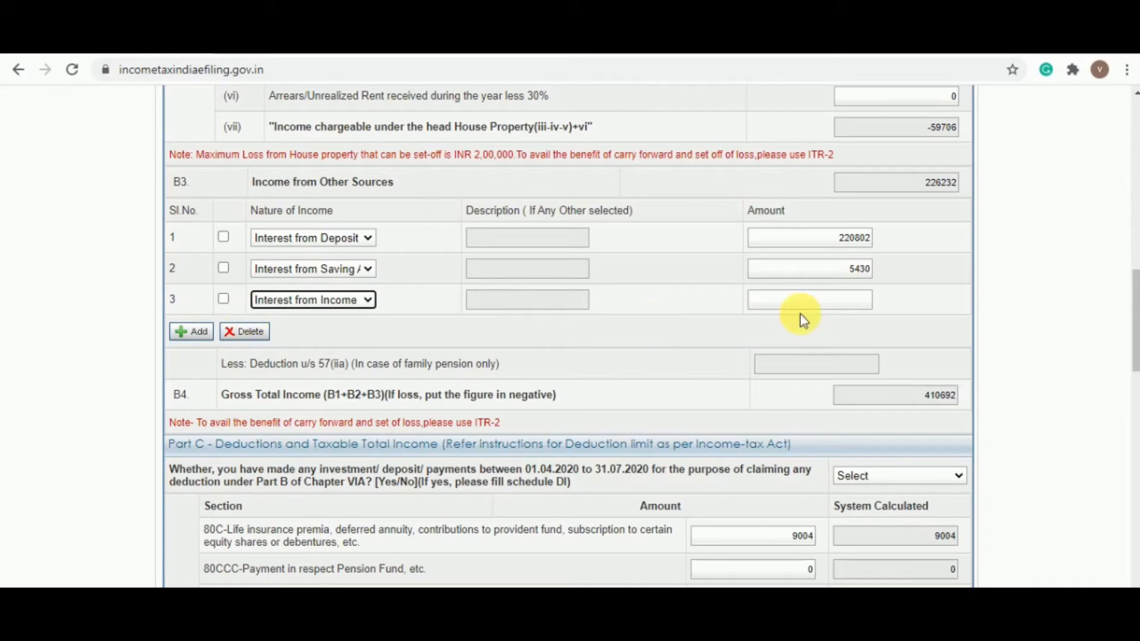
pyautogui.click(848, 310)
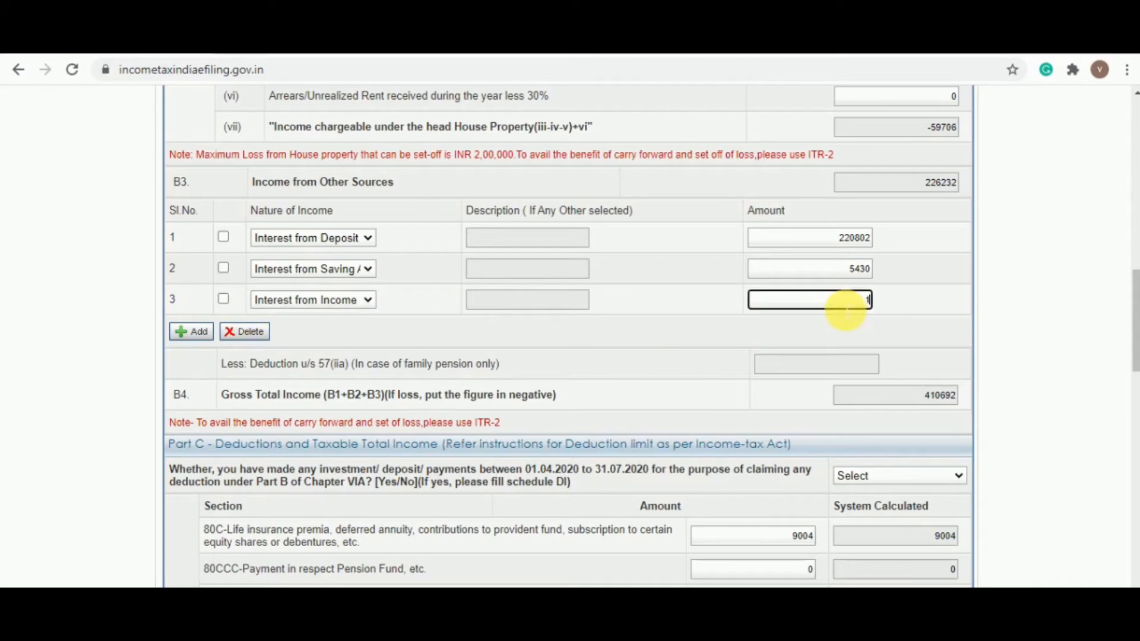
pyautogui.write('162')
# - Switch to Form 26AS in Word and review its tax deducted, 15G/15H, paid refund and SFT transaction sections
pyautogui.hotkey('alt', 'Tab')
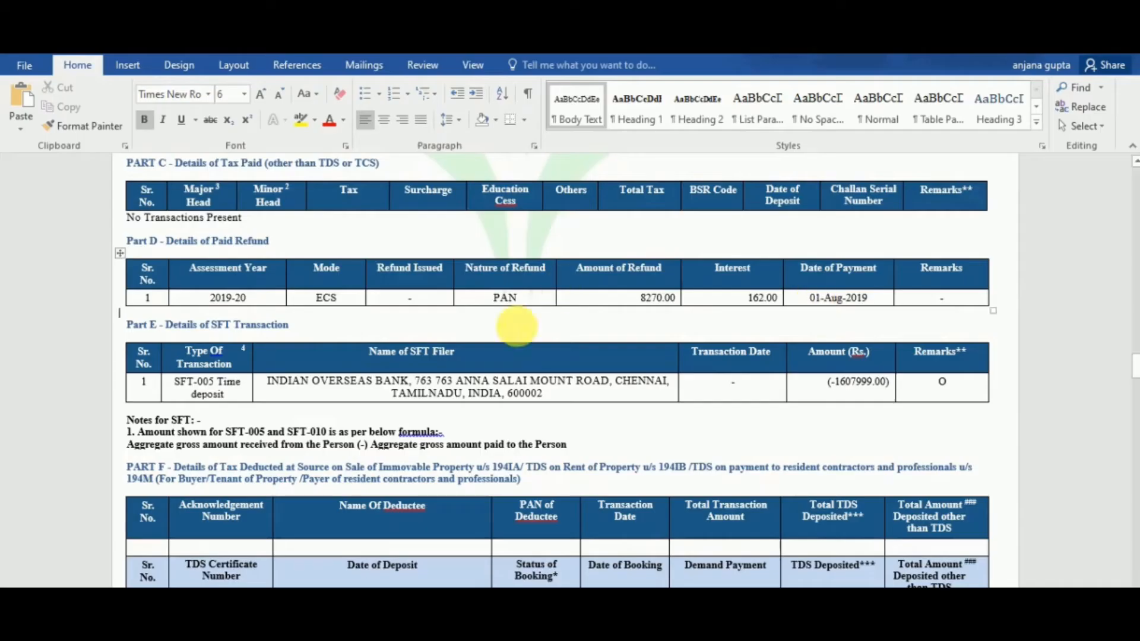
pyautogui.scroll(-5, 523, 334)
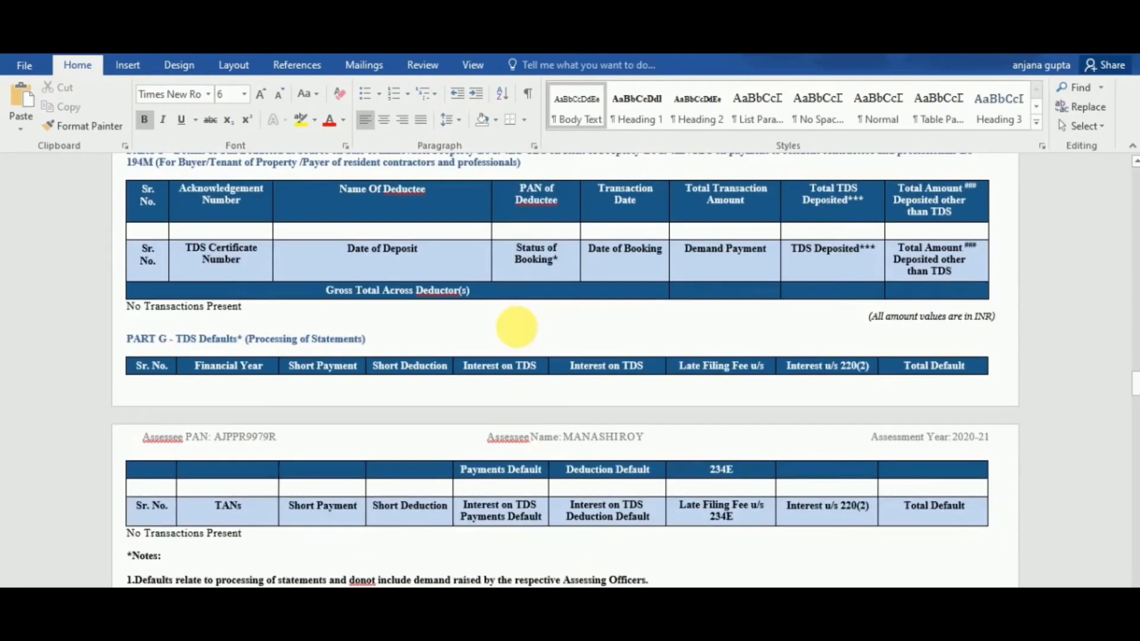
pyautogui.scroll(-2, 523, 333)
pyautogui.scroll(7, 525, 336)
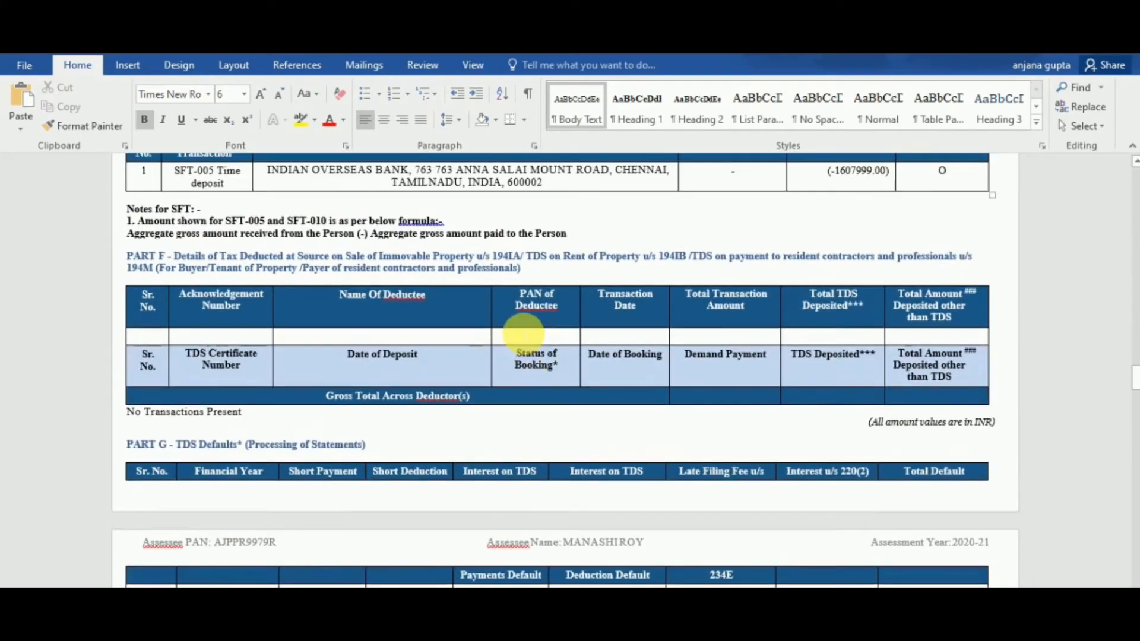
pyautogui.scroll(11, 523, 334)
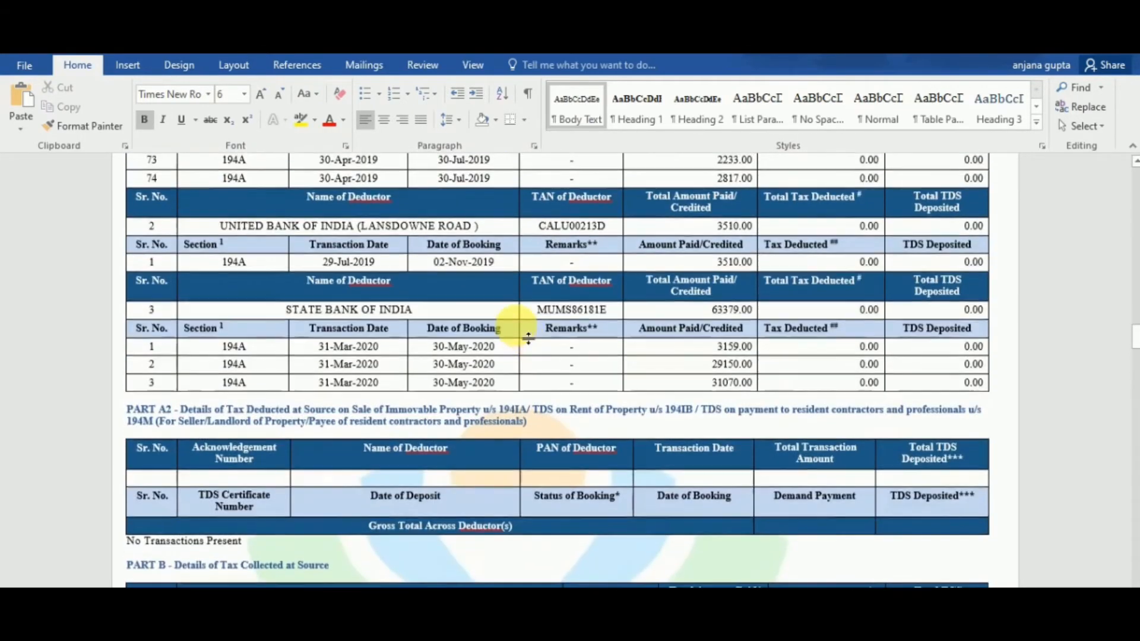
pyautogui.scroll(9, 529, 338)
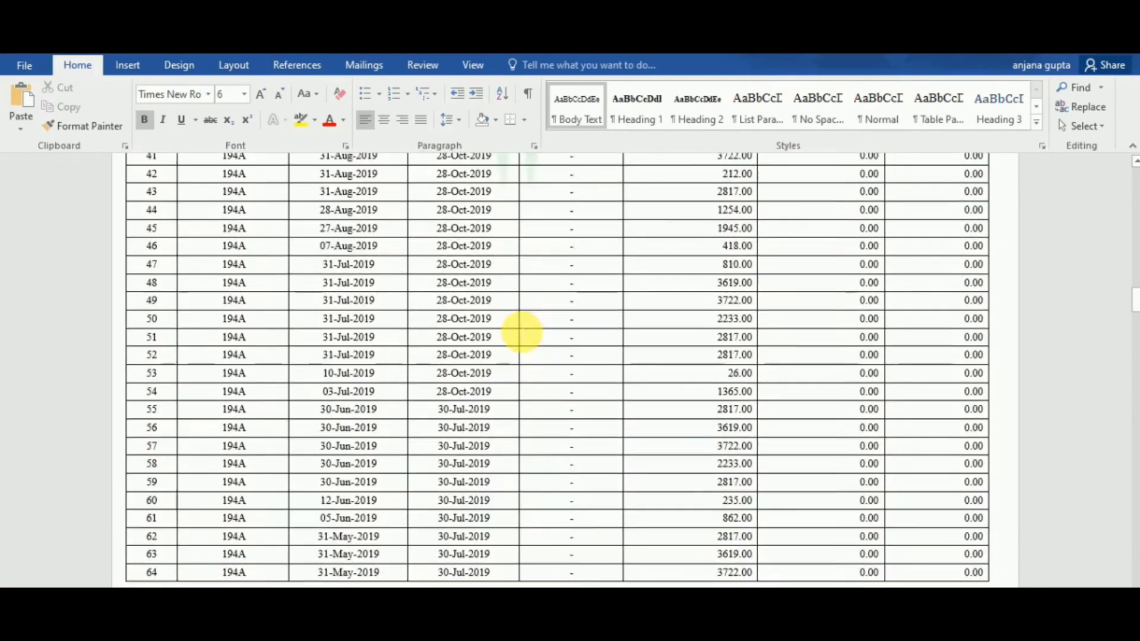
pyautogui.scroll(14, 522, 332)
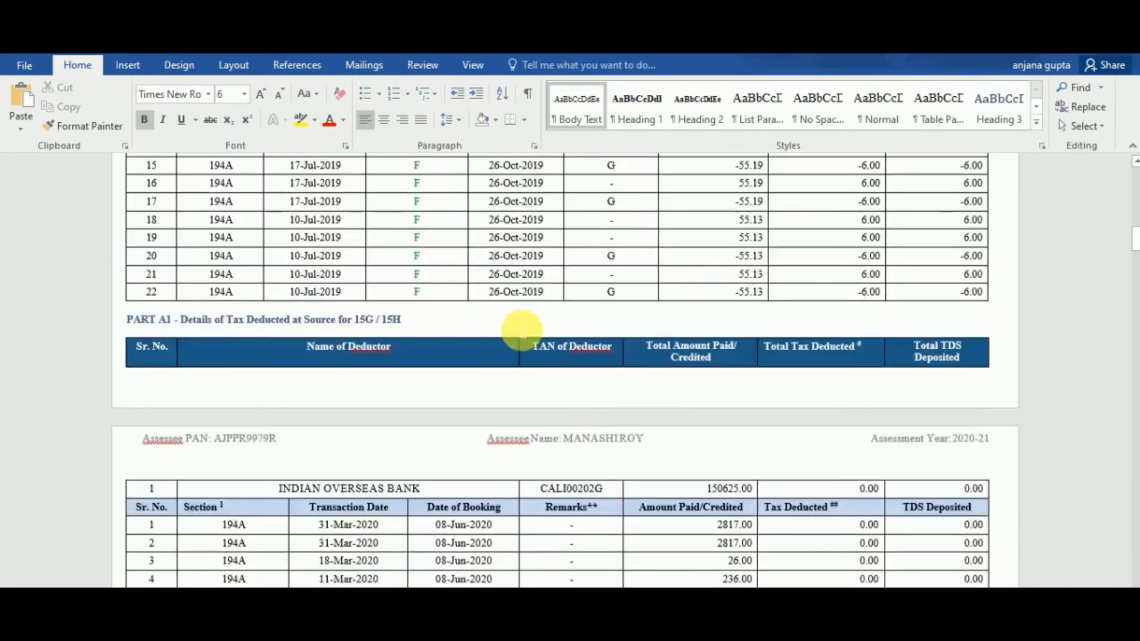
pyautogui.scroll(10, 516, 330)
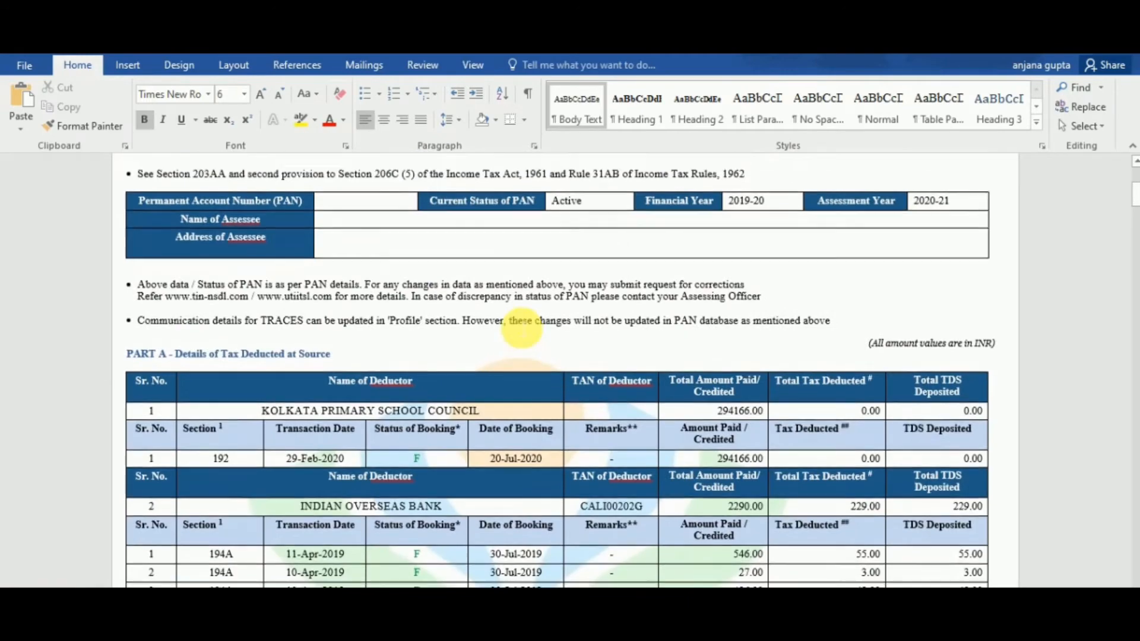
pyautogui.scroll(-15, 521, 327)
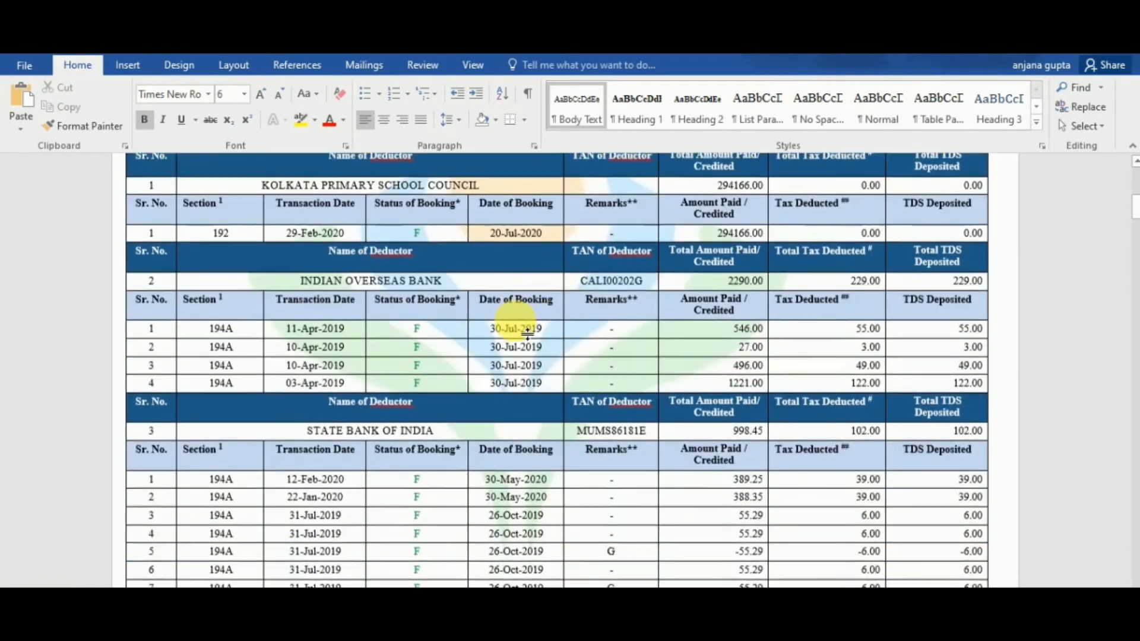
pyautogui.scroll(-12, 521, 327)
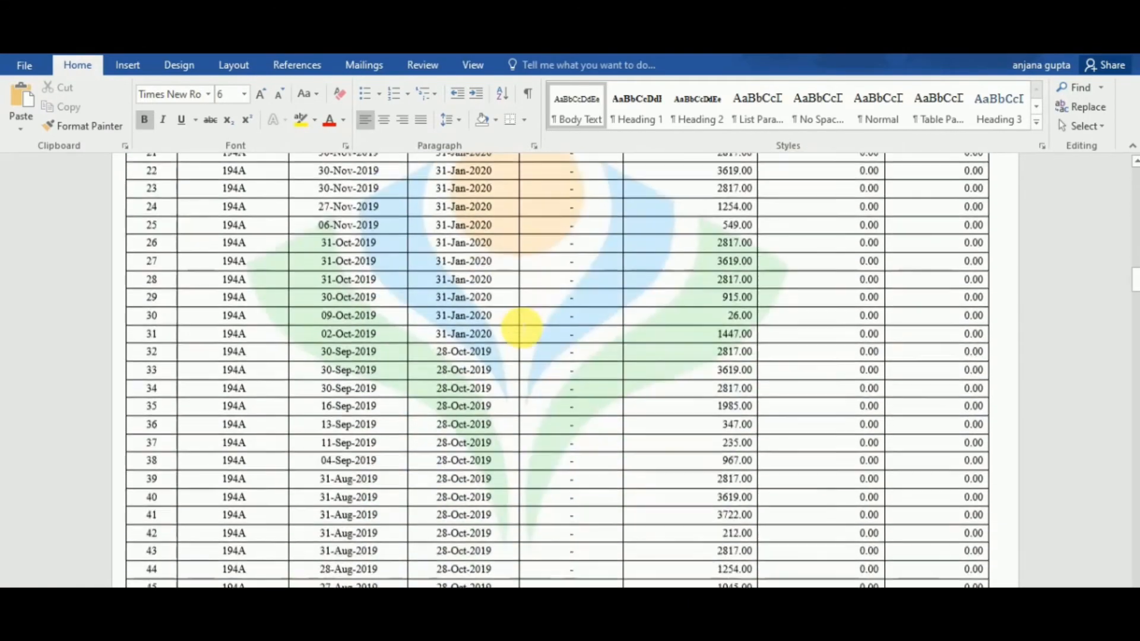
pyautogui.scroll(-15, 521, 328)
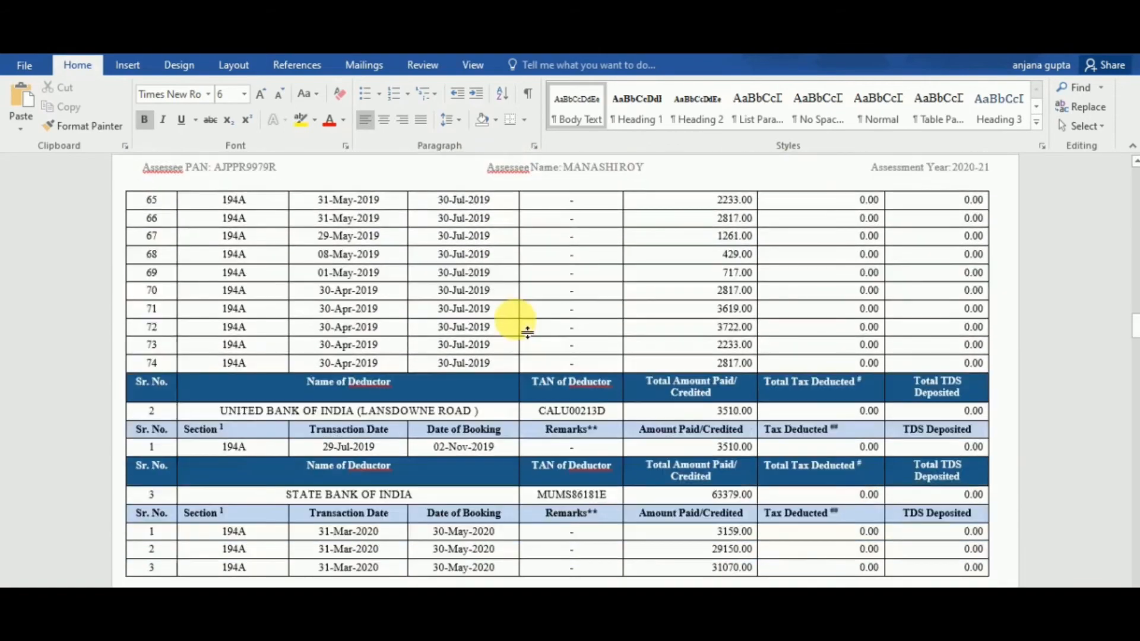
pyautogui.scroll(-4, 521, 327)
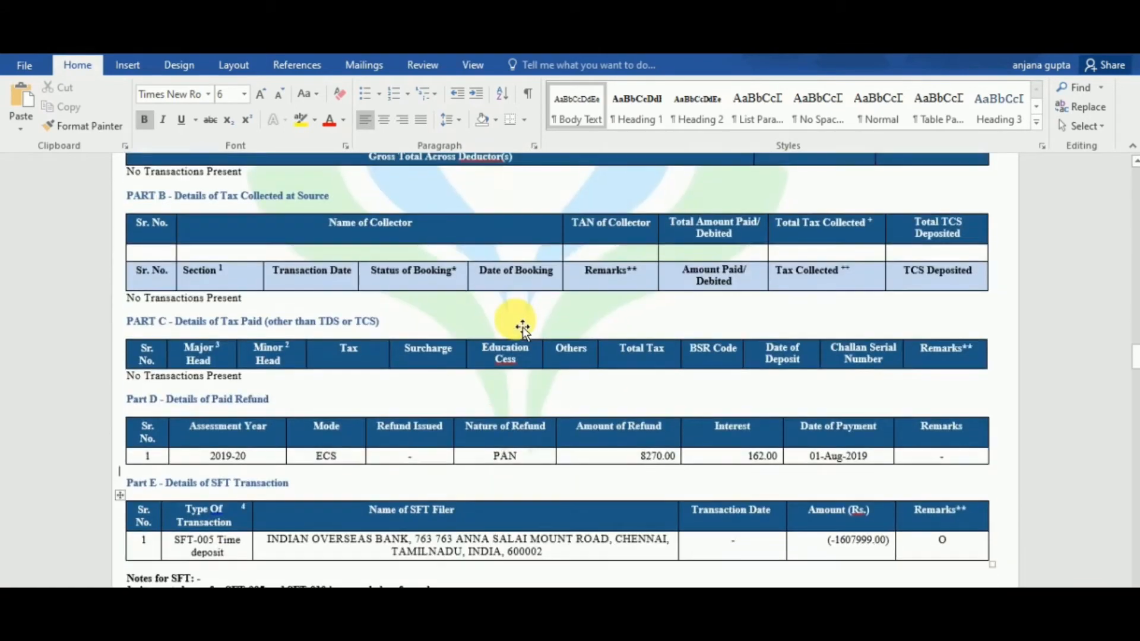
pyautogui.scroll(-2, 523, 327)
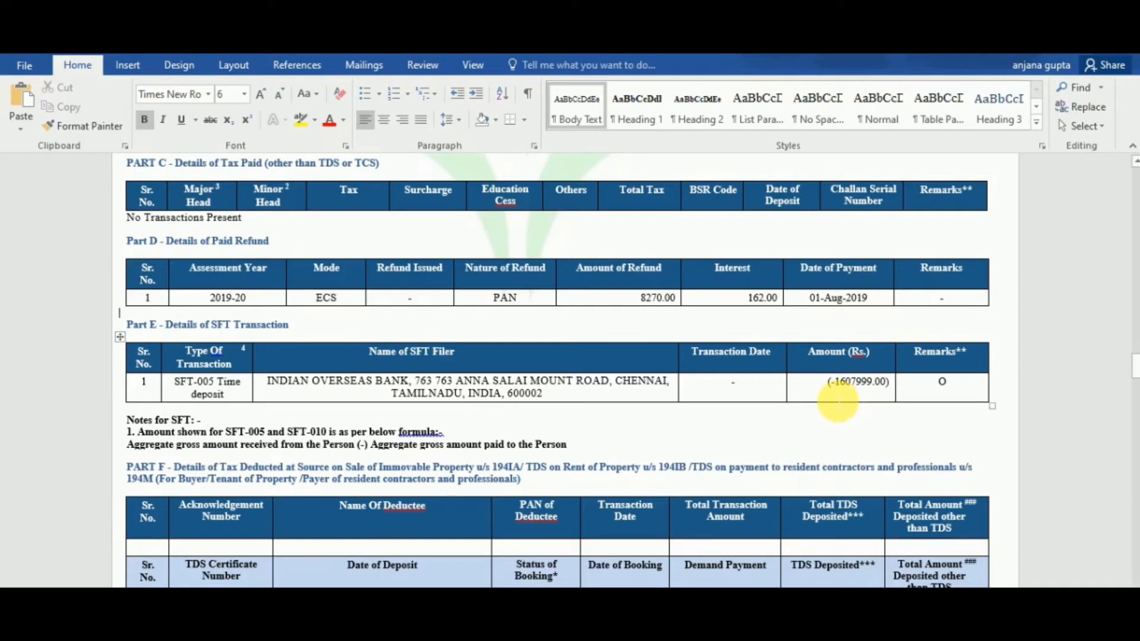
# - Return to the ITR-1 form, dismiss the save reminder and save the return as a draft
pyautogui.hotkey('alt', 'Tab')
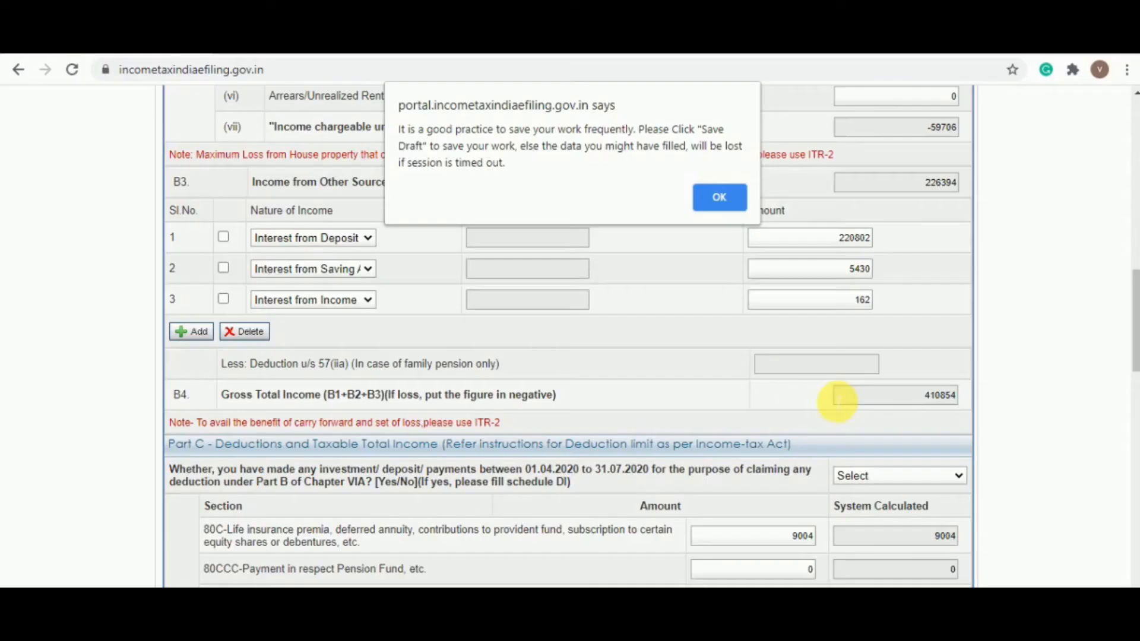
pyautogui.click(715, 197)
pyautogui.scroll(15, 580, 255)
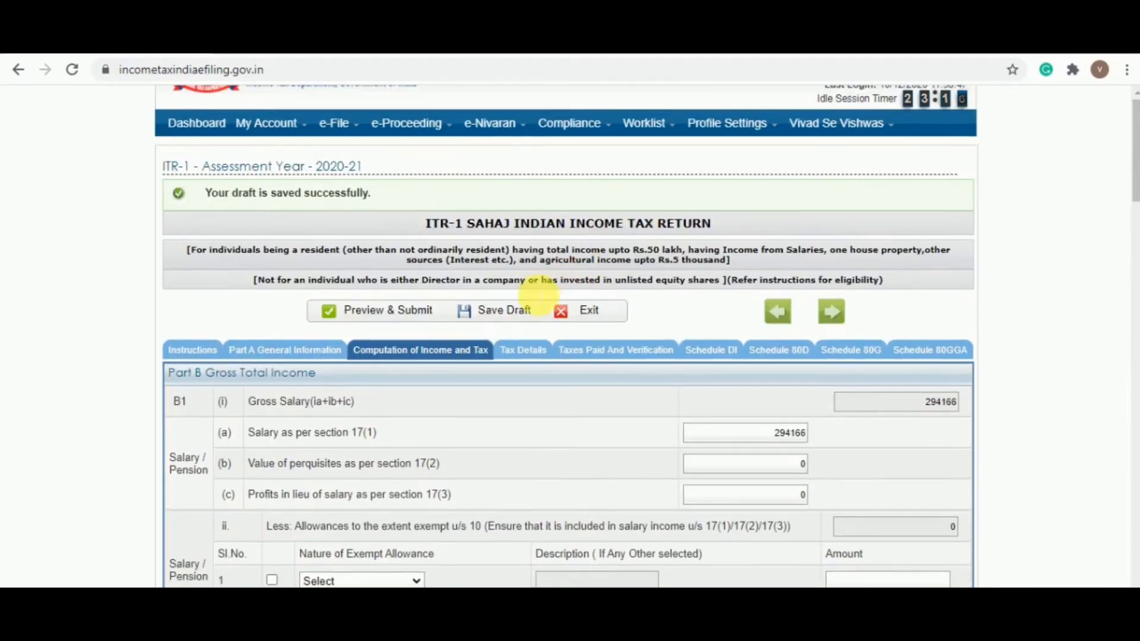
pyautogui.click(502, 311)
# - Try a fourth Income from Other Sources row of nature Any Other, described as OTHER INCOME, and delete that row
pyautogui.scroll(-20, 503, 309)
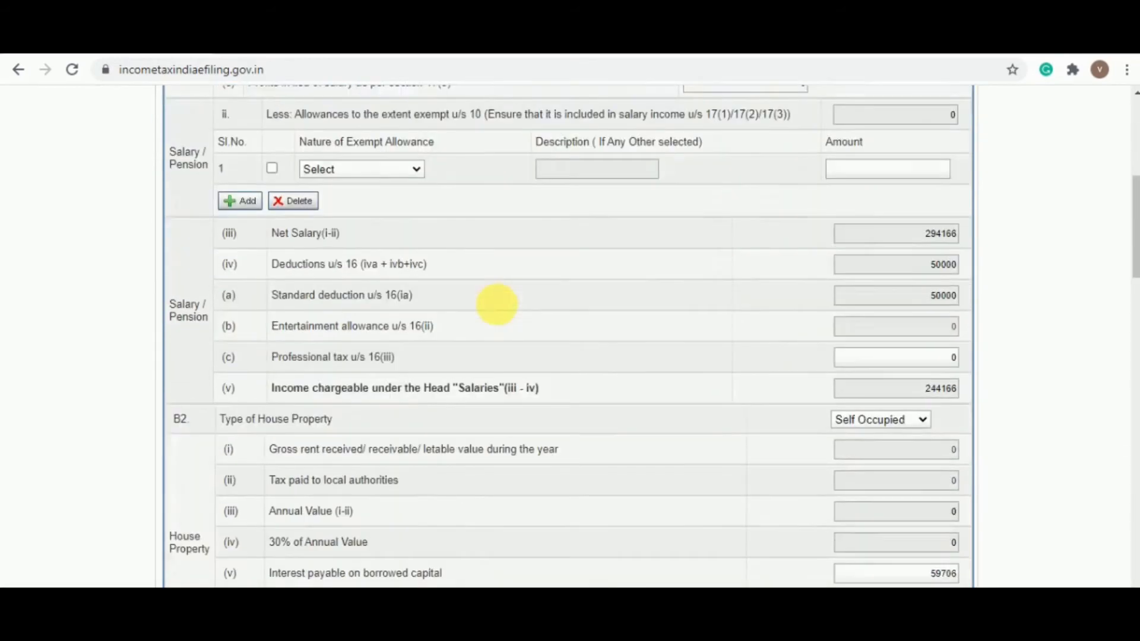
pyautogui.scroll(-6, 496, 303)
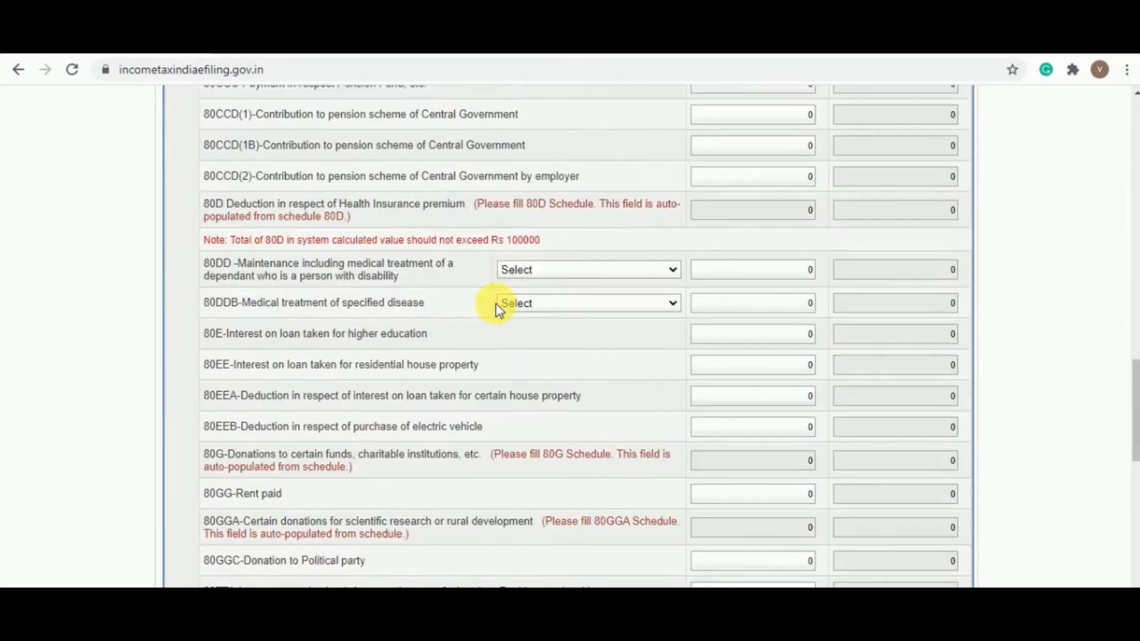
pyautogui.scroll(5, 499, 303)
pyautogui.scroll(3, 590, 158)
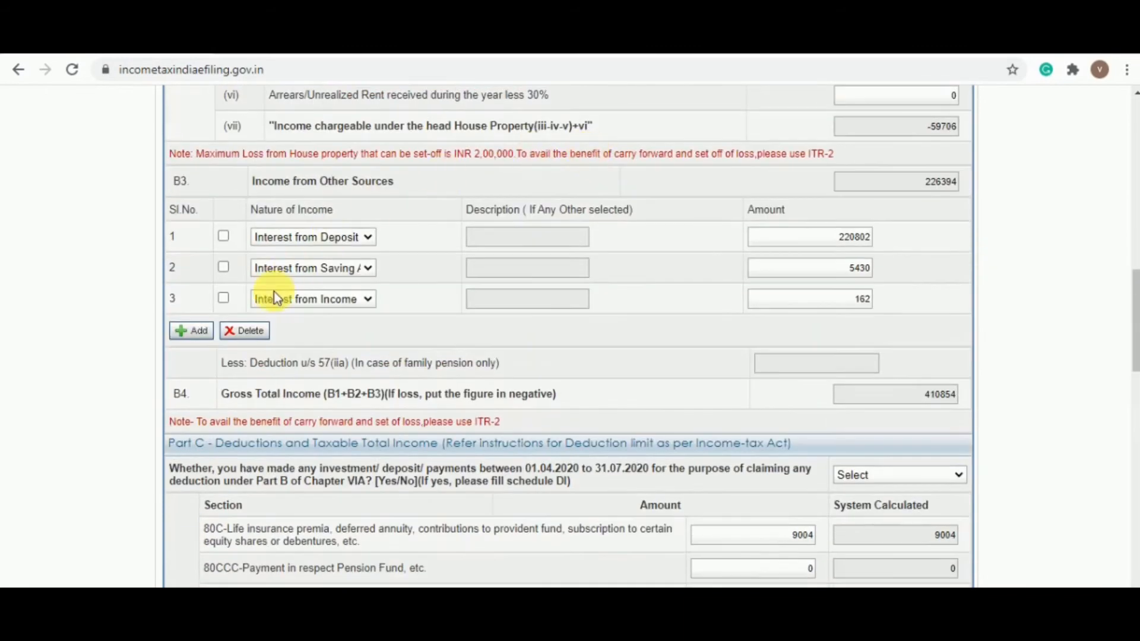
pyautogui.click(191, 330)
pyautogui.click(275, 330)
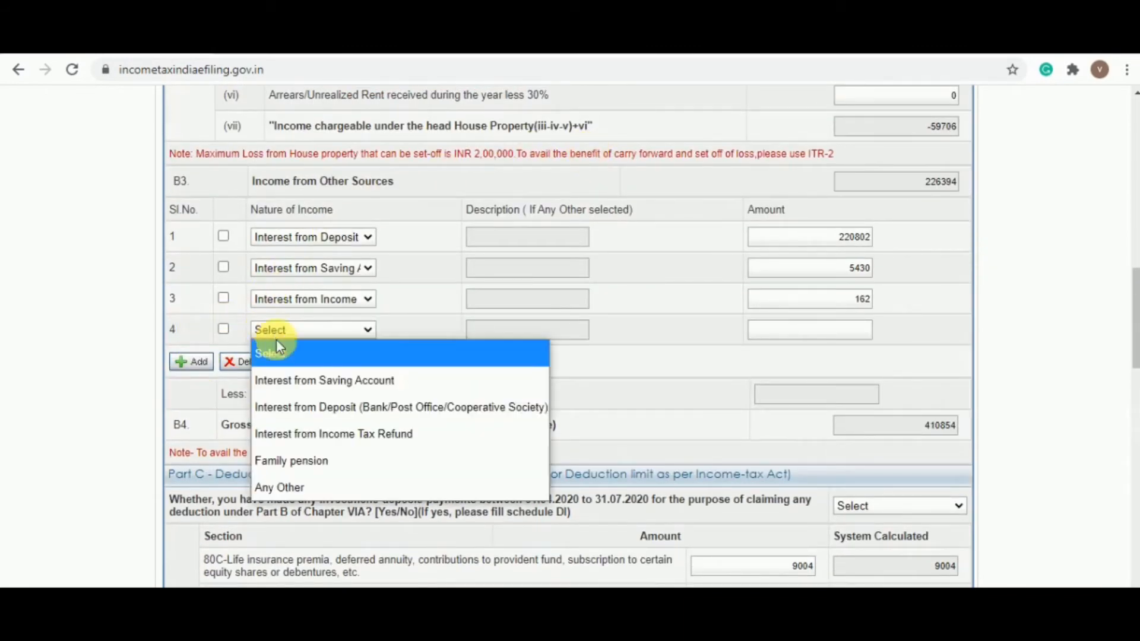
pyautogui.click(297, 486)
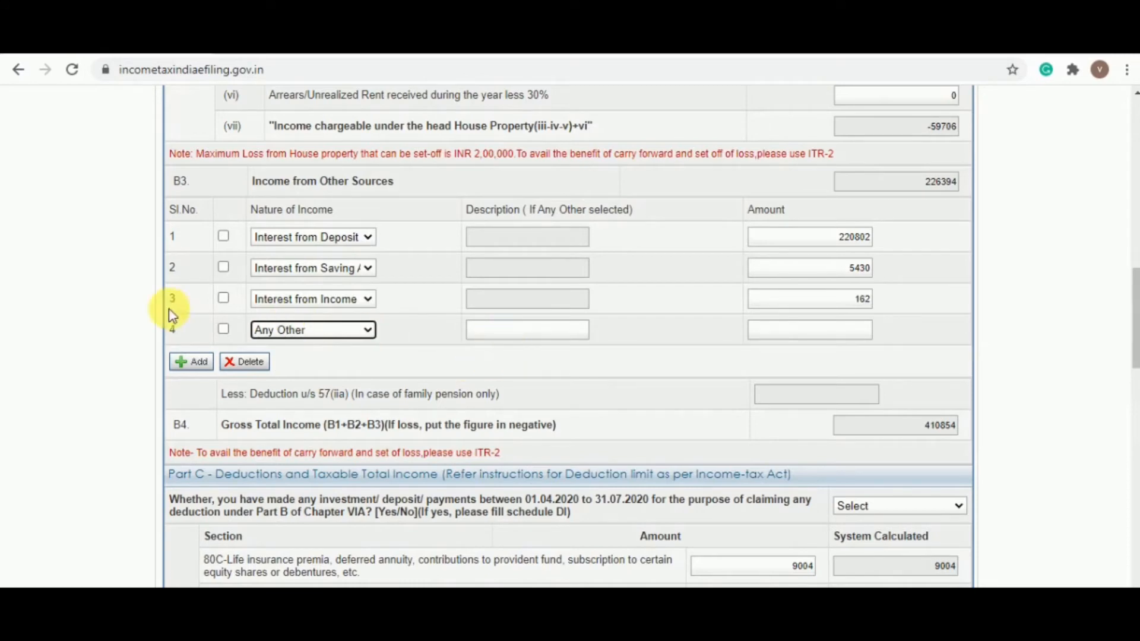
pyautogui.click(545, 331)
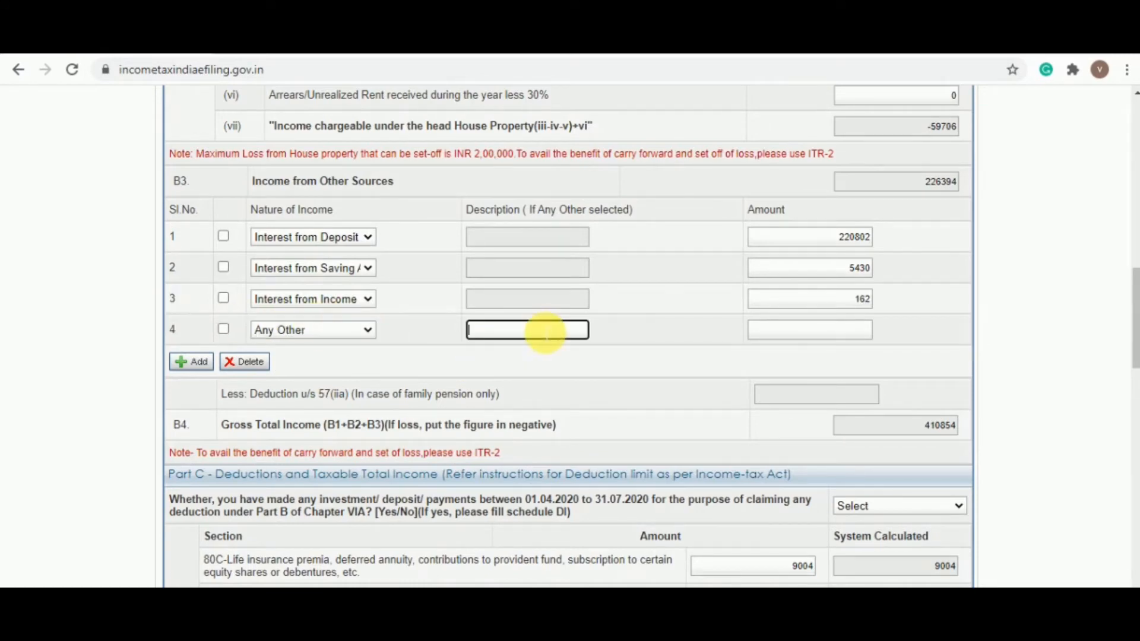
pyautogui.write('OTHER INCOME')
pyautogui.press('Tab')
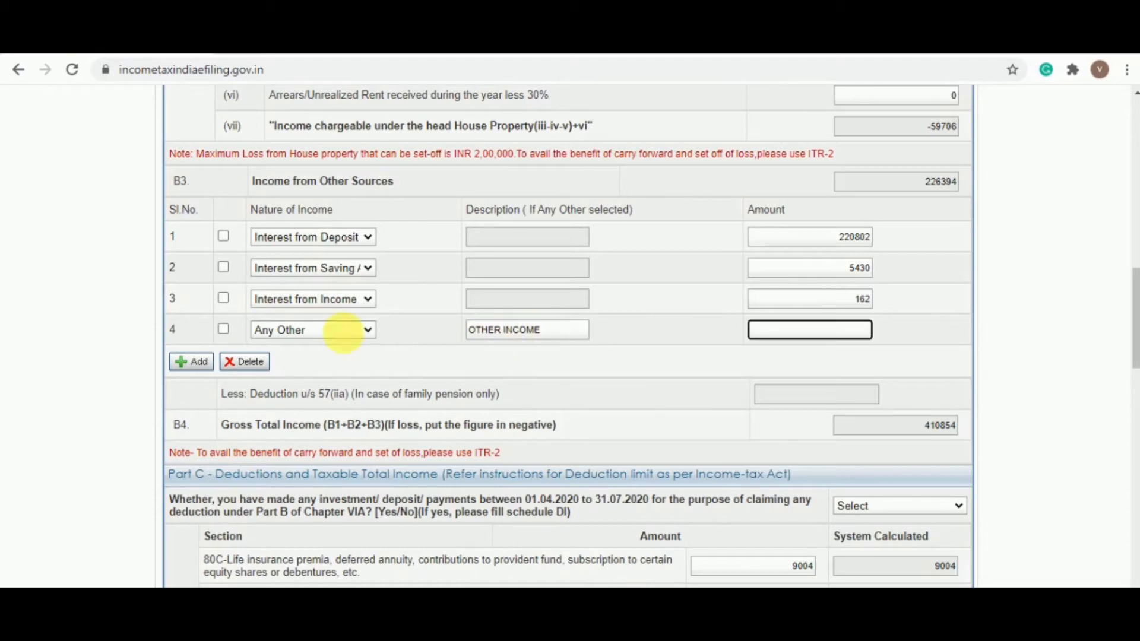
pyautogui.click(224, 331)
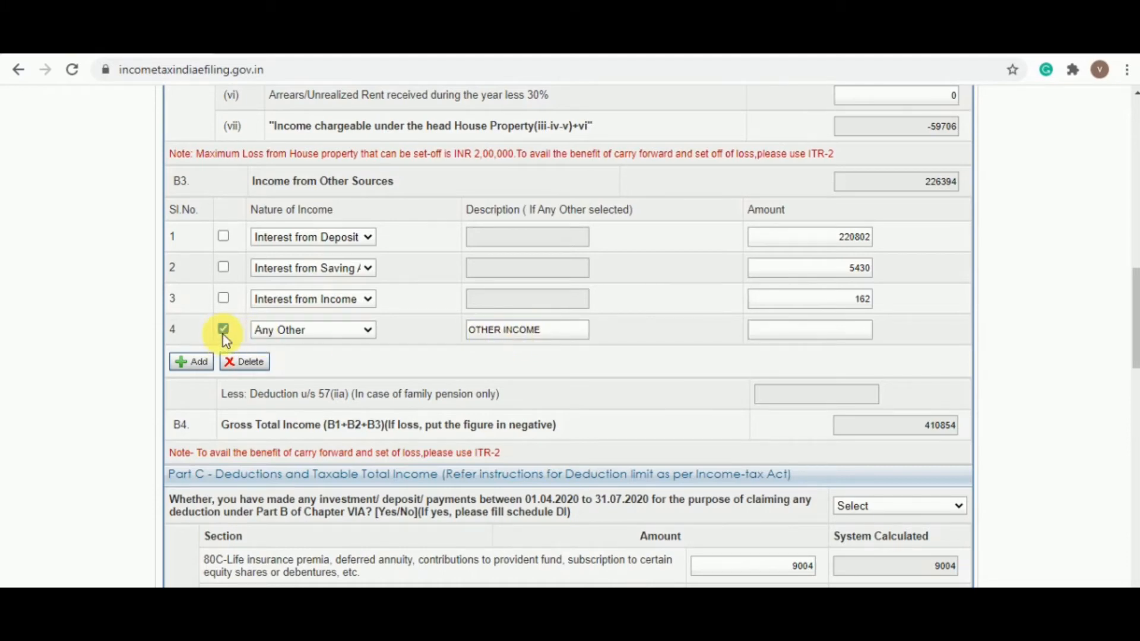
pyautogui.click(247, 366)
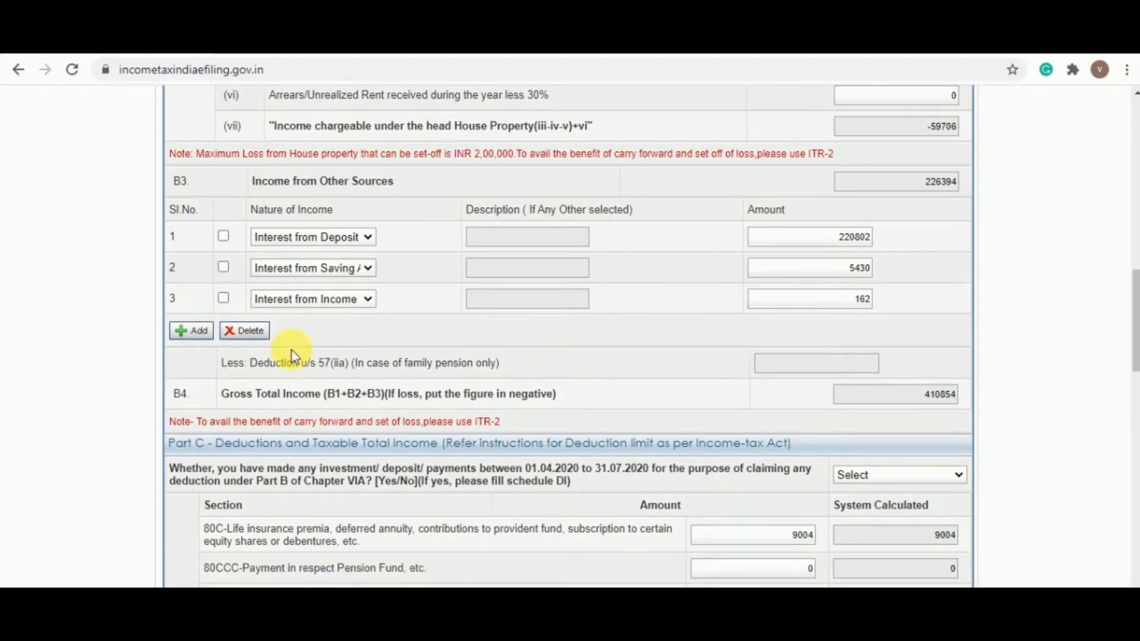
# - Answer NO to the Part C question on investments, deposits or payments made between 01.04.2020 and 31.07.2020 for Chapter VIA deductions
pyautogui.scroll(-2, 291, 353)
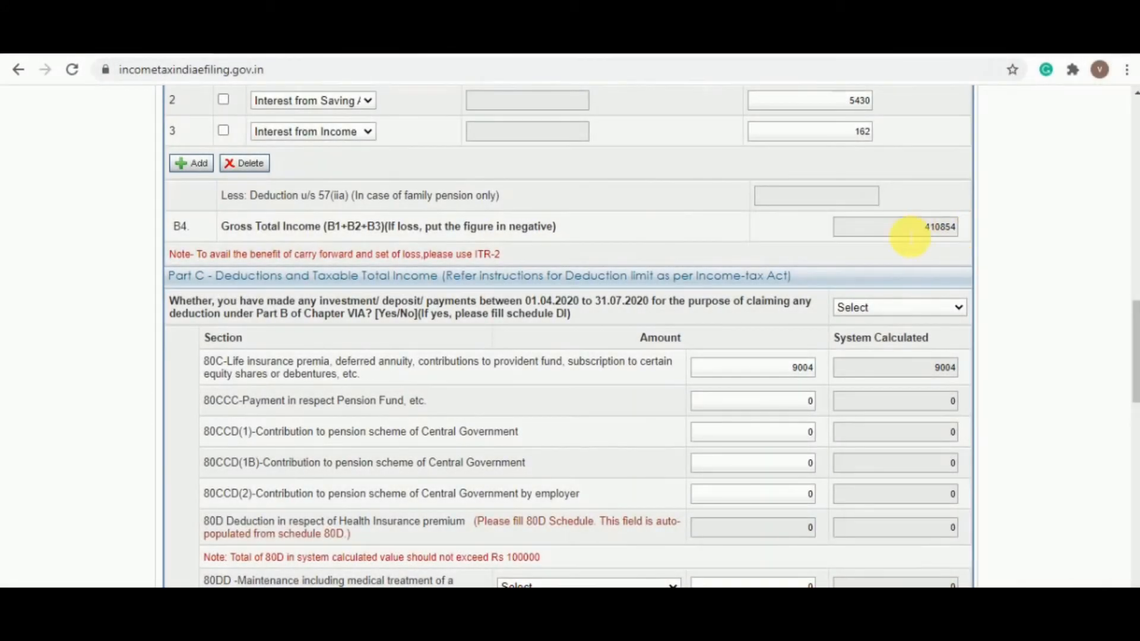
pyautogui.doubleClick(938, 226)
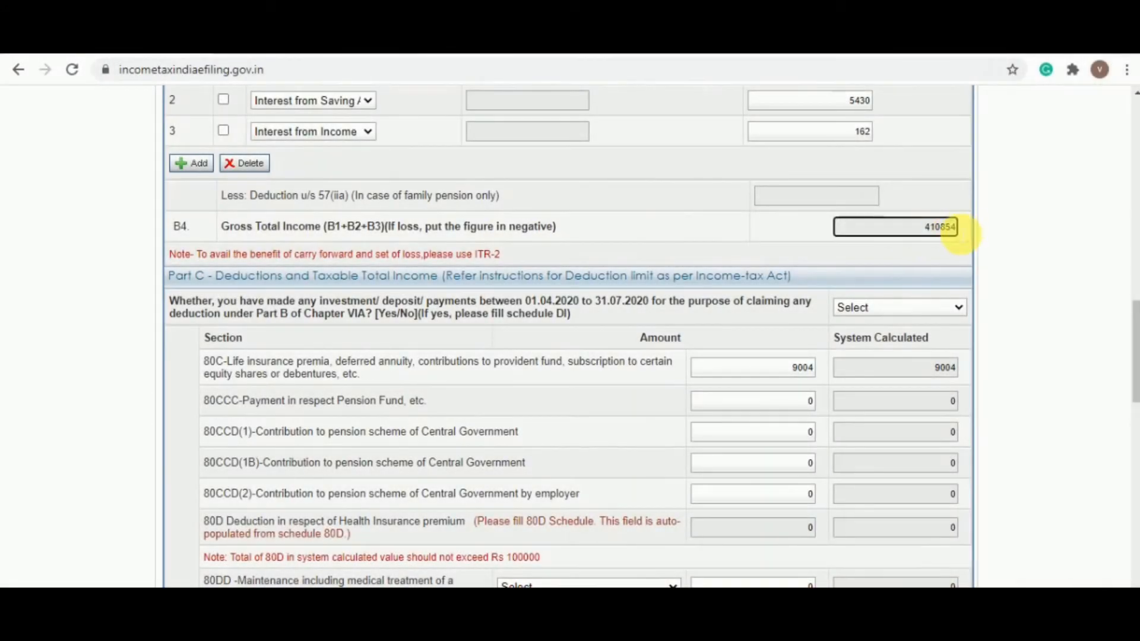
pyautogui.scroll(-2, 726, 256)
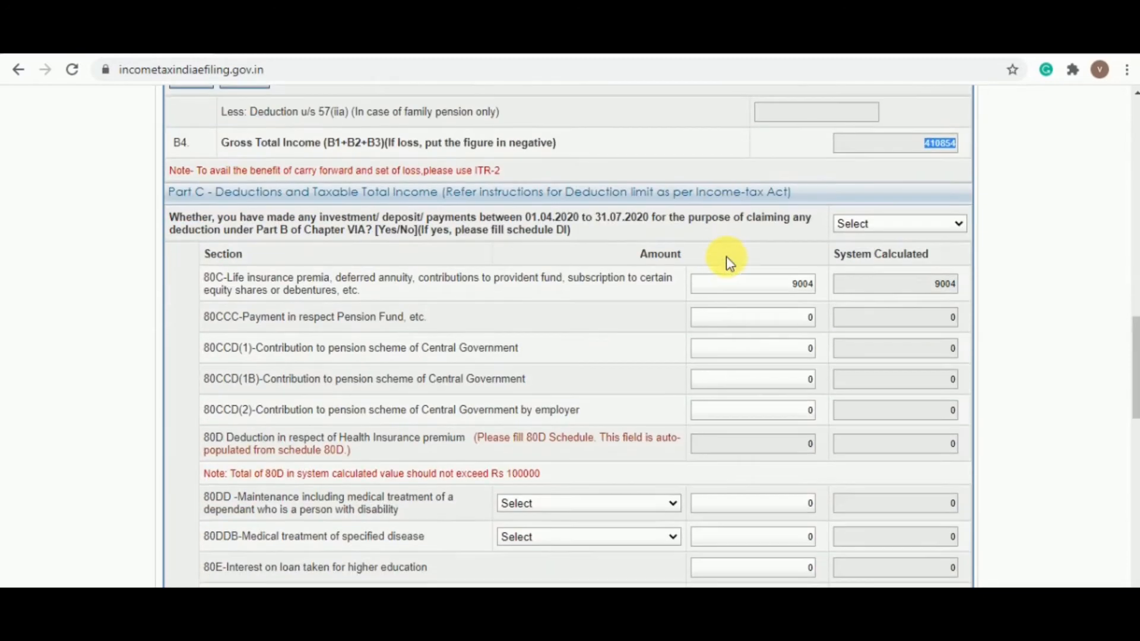
pyautogui.scroll(-2, 301, 250)
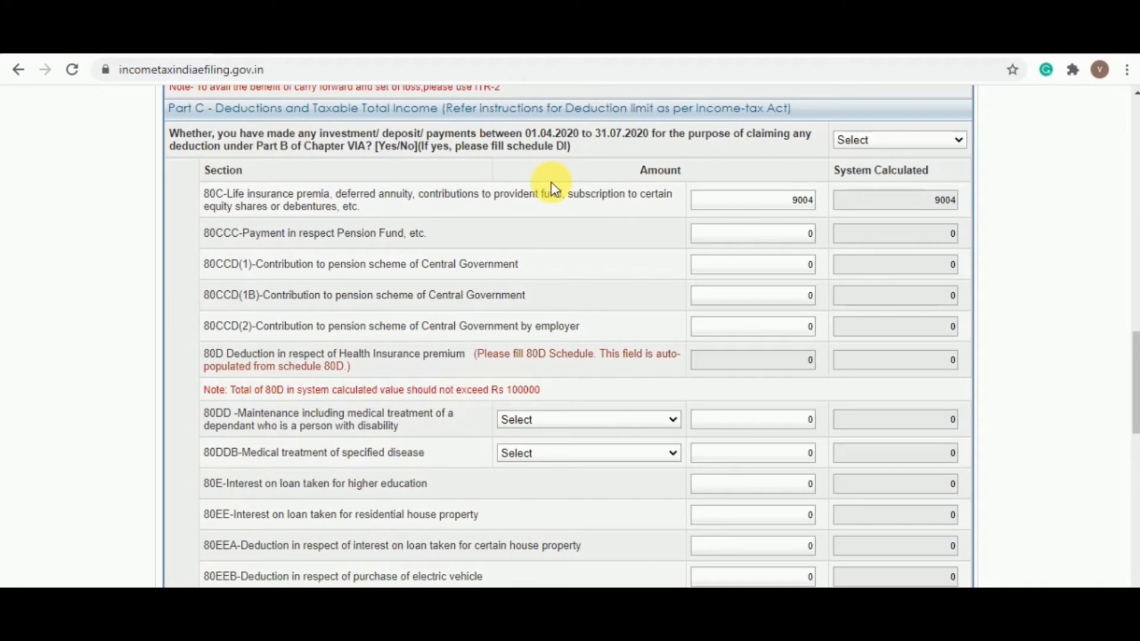
pyautogui.click(854, 140)
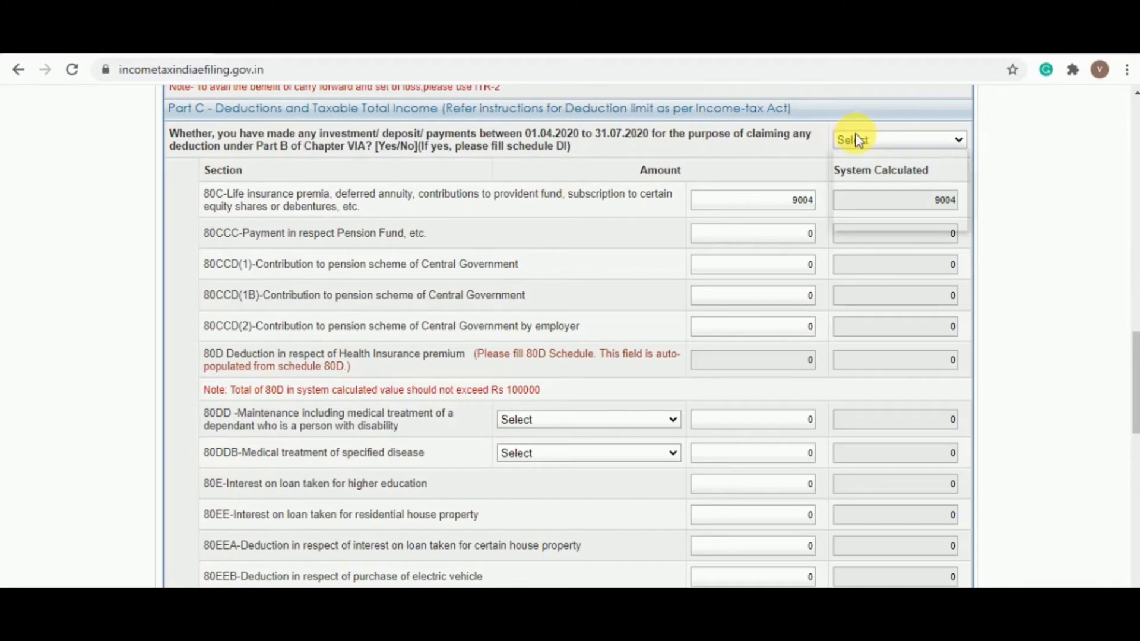
pyautogui.click(863, 188)
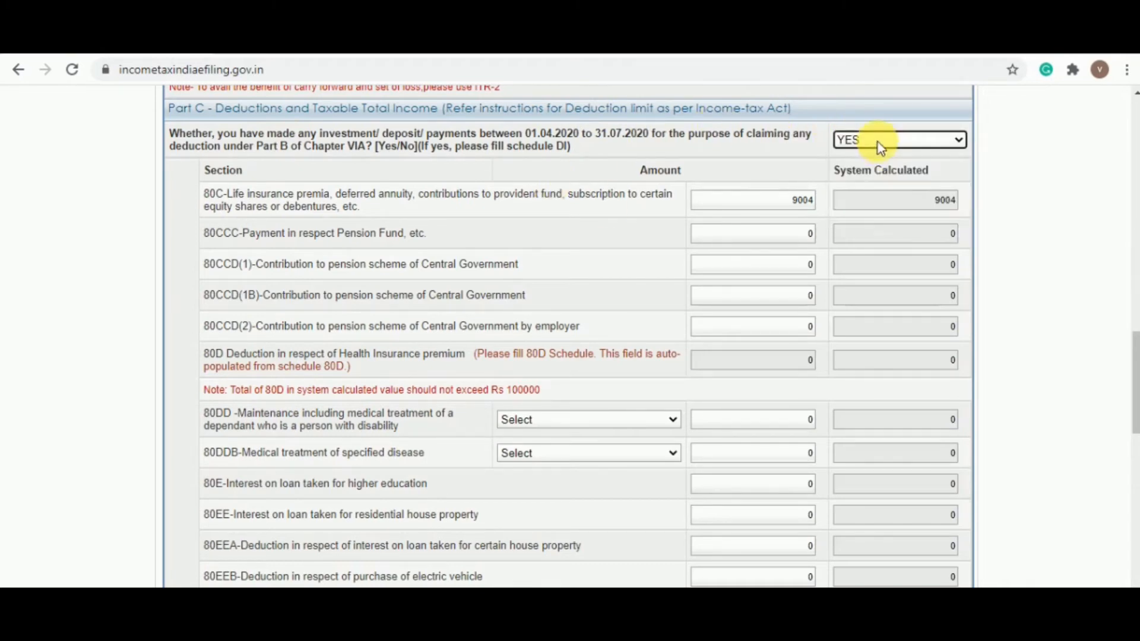
pyautogui.click(878, 142)
pyautogui.click(859, 212)
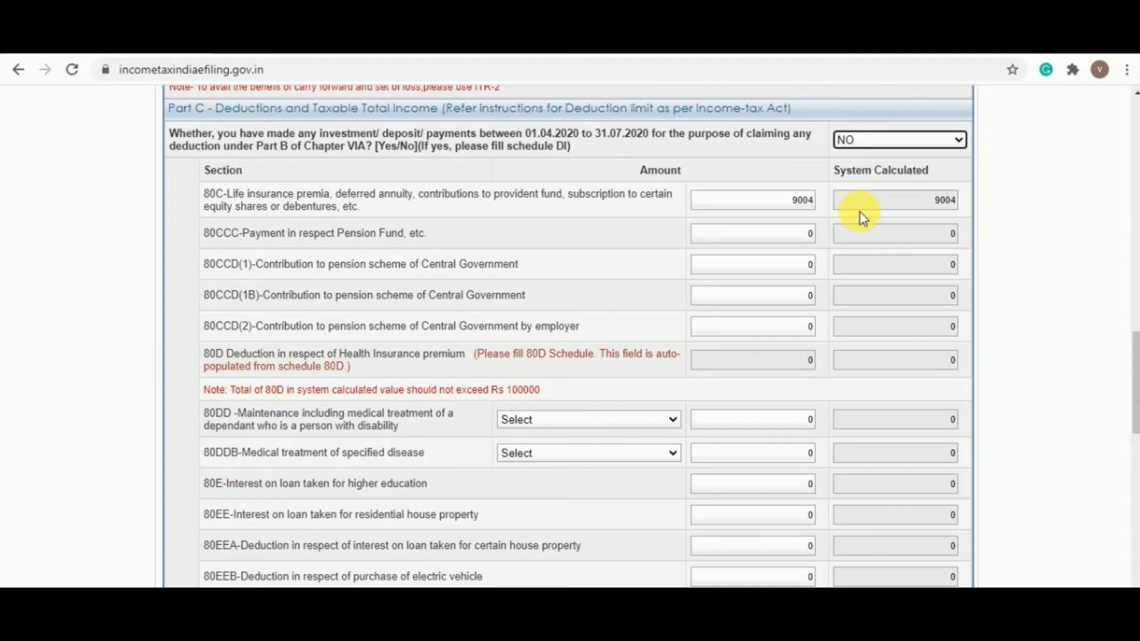
pyautogui.click(869, 142)
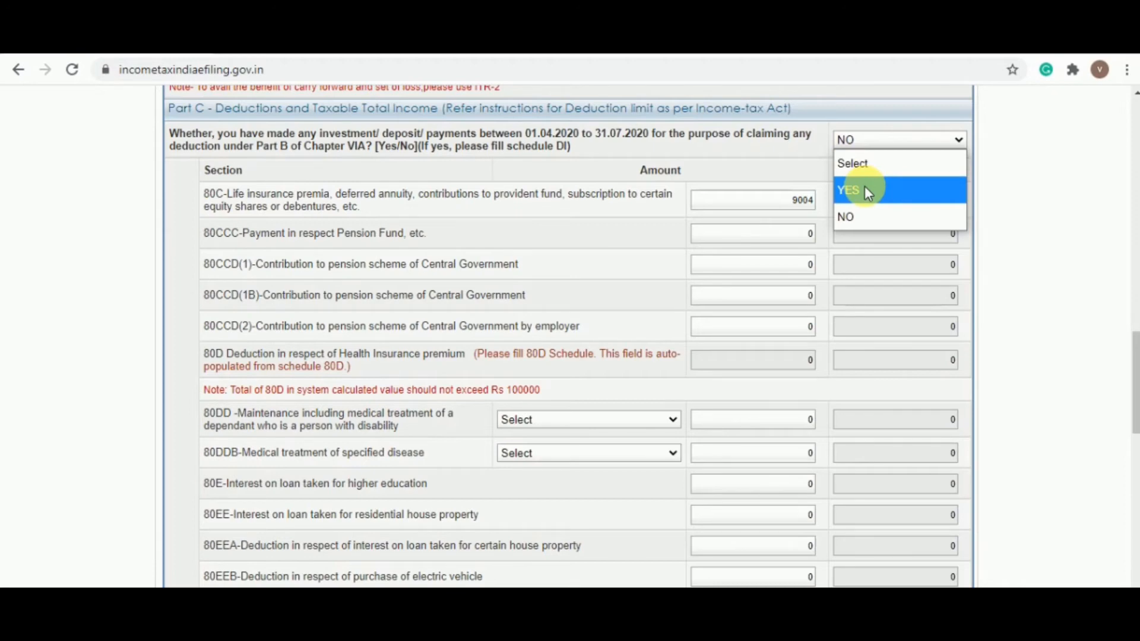
pyautogui.click(864, 190)
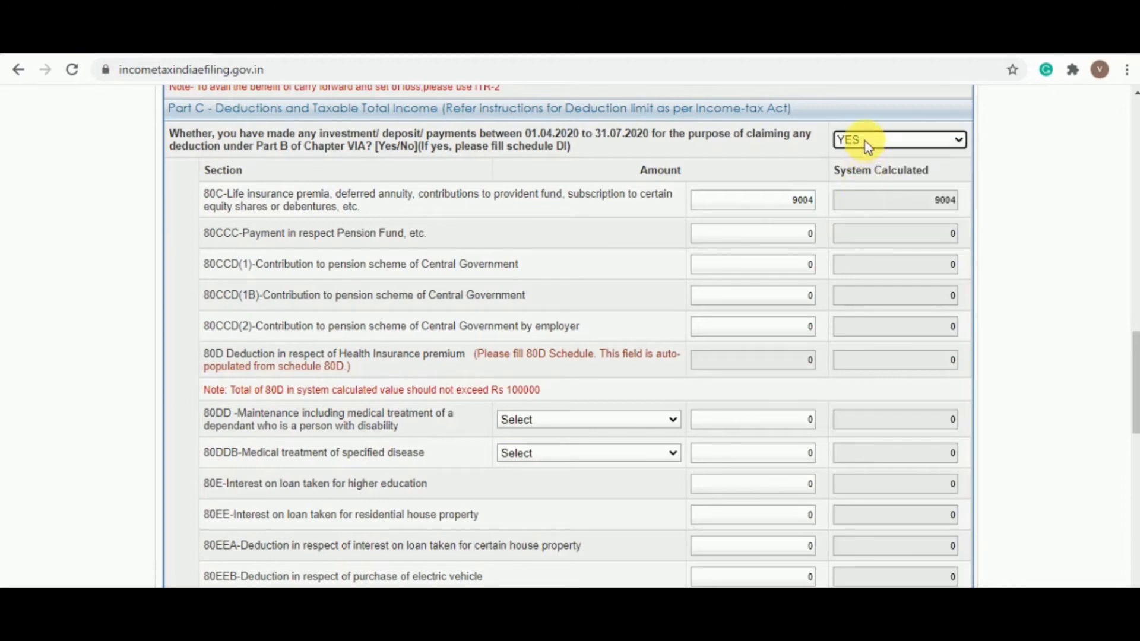
pyautogui.click(864, 141)
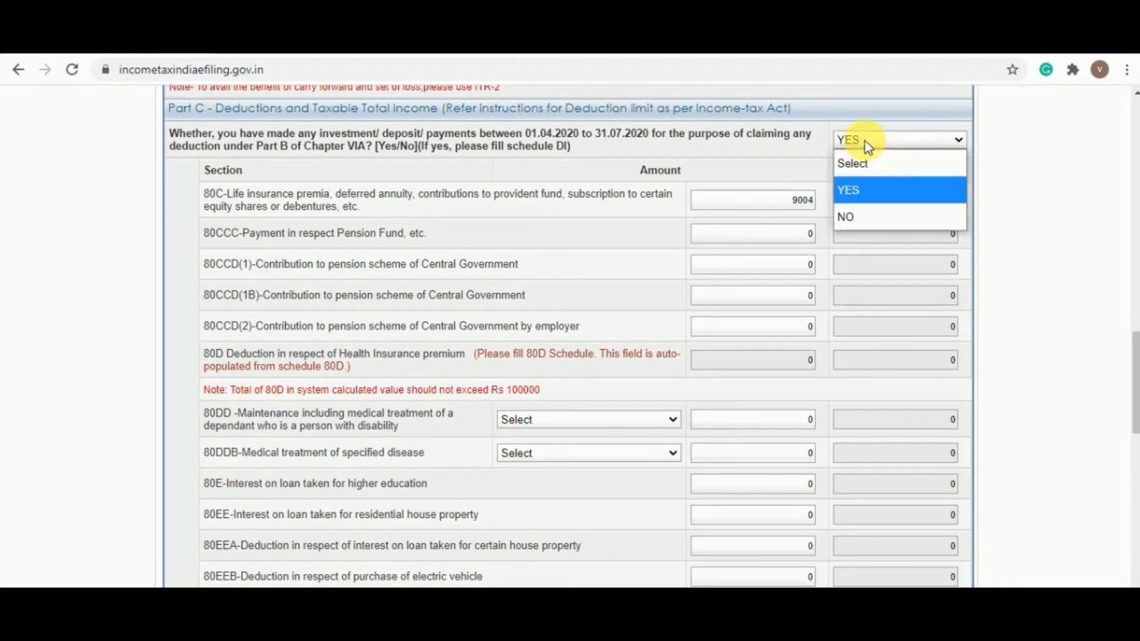
pyautogui.click(859, 211)
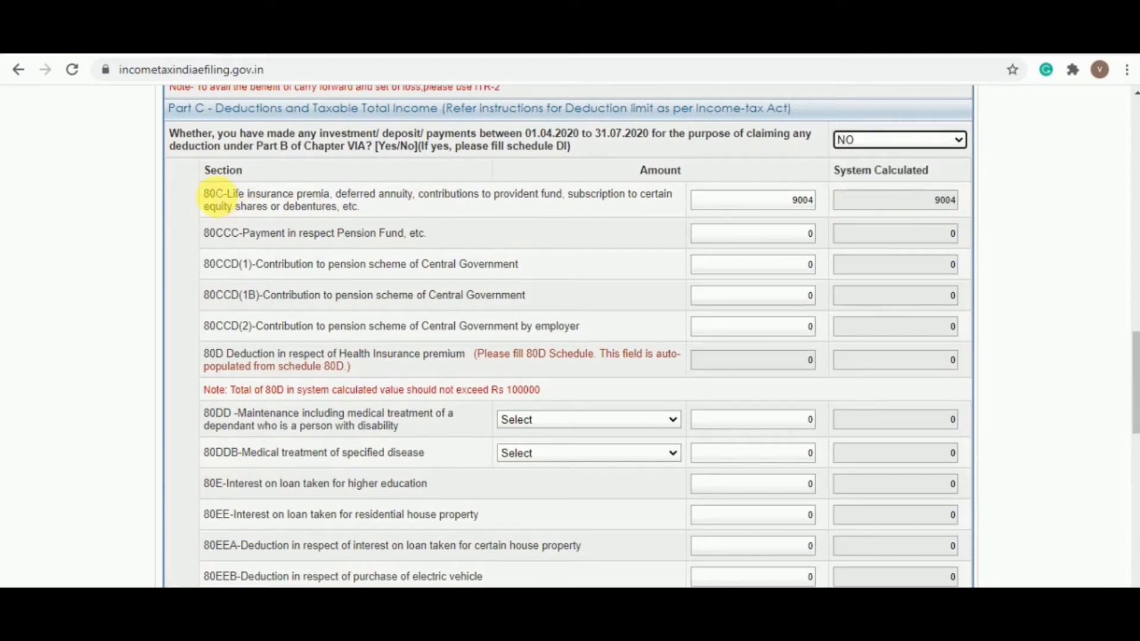
pyautogui.click(224, 194)
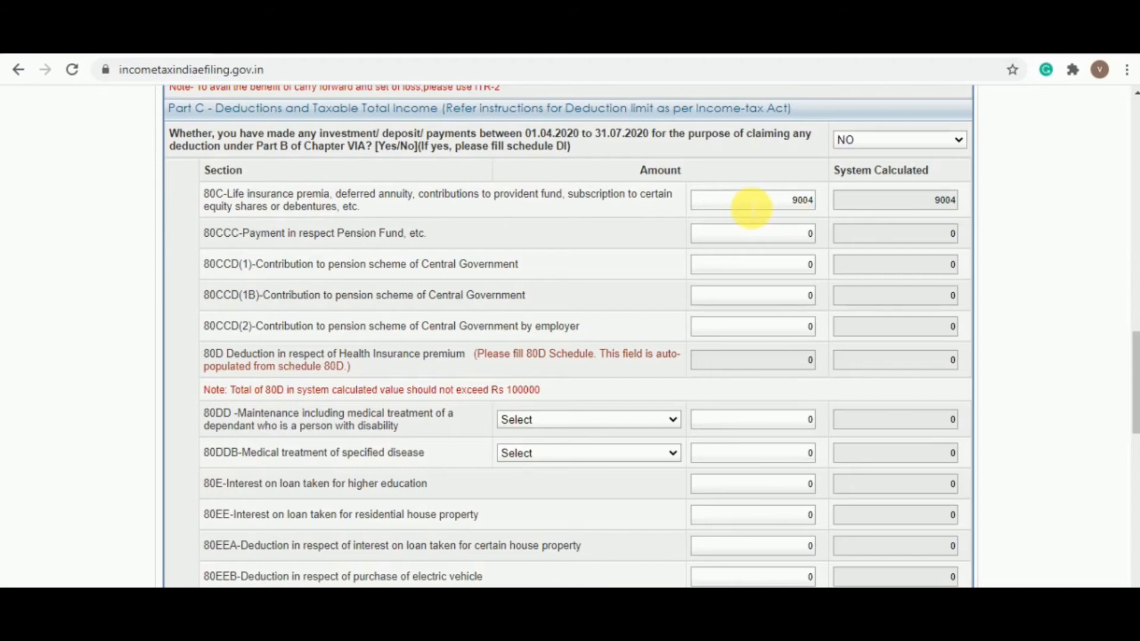
# - Check the SBI Life renewal premium notice in Word and set the section 80C deduction to 32681 in the ITR-1 form
pyautogui.click(795, 201)
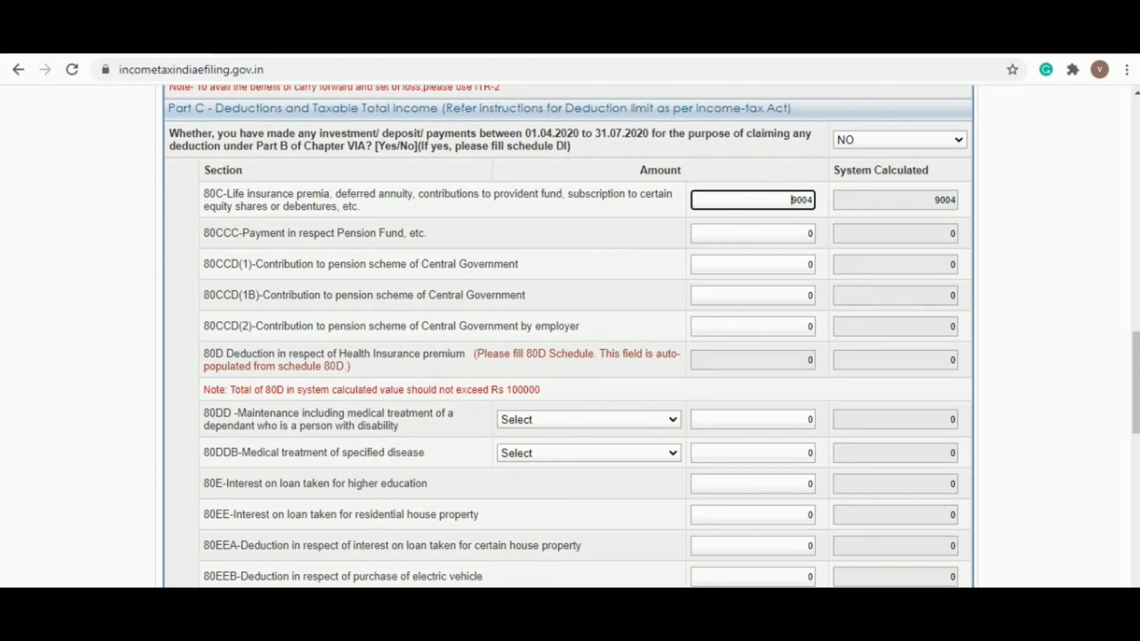
pyautogui.moveTo(678, 638)
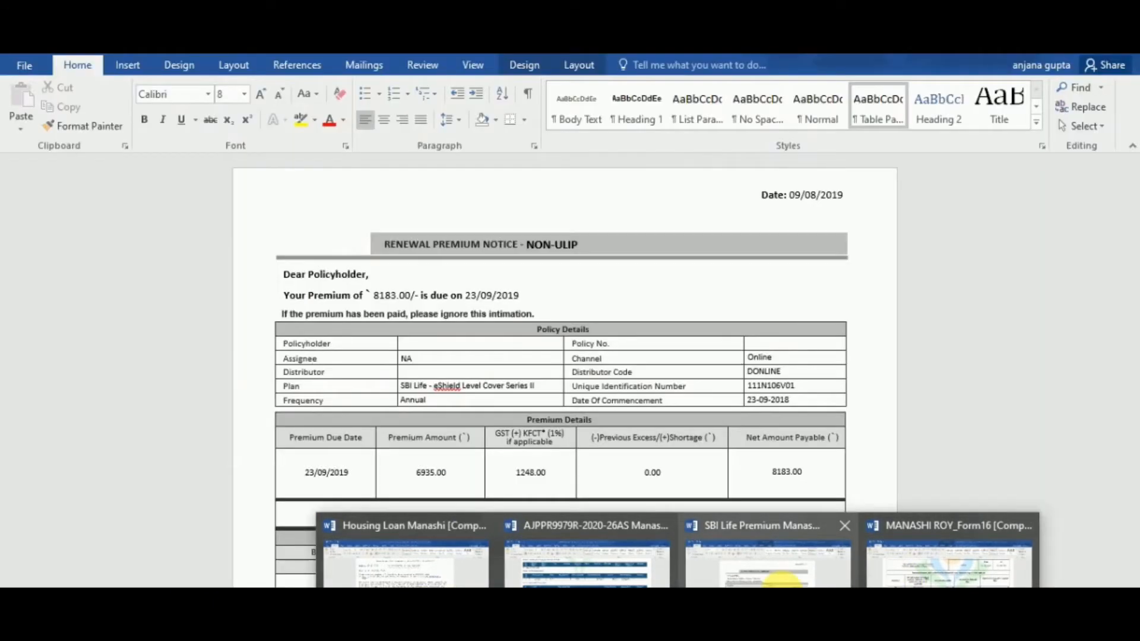
pyautogui.click(772, 579)
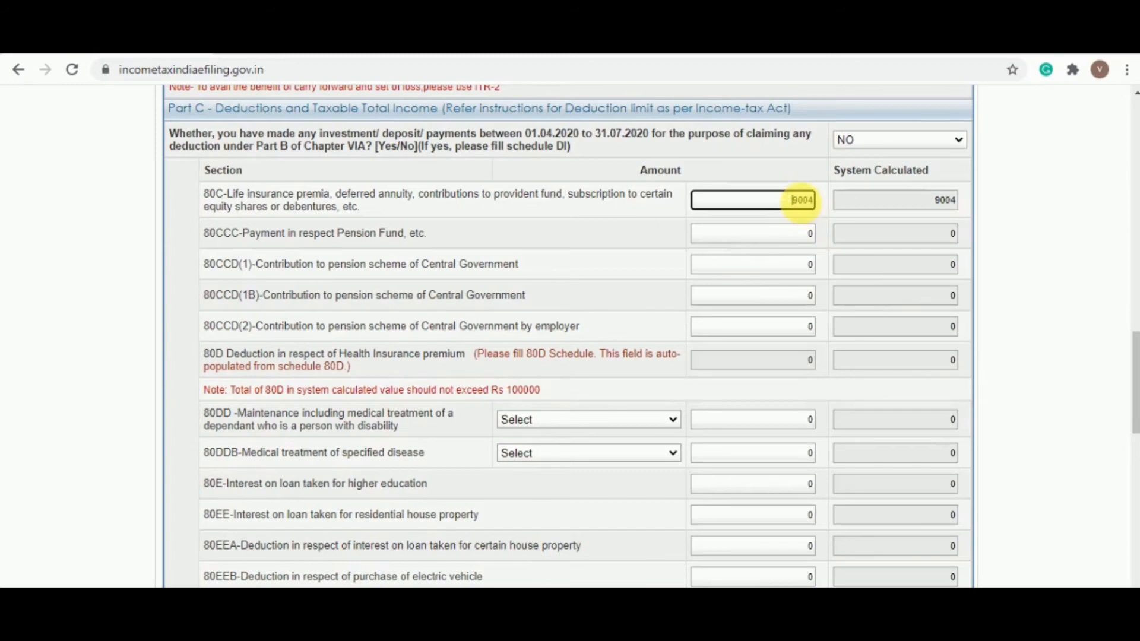
pyautogui.moveTo(792, 201); pyautogui.dragTo(819, 202)
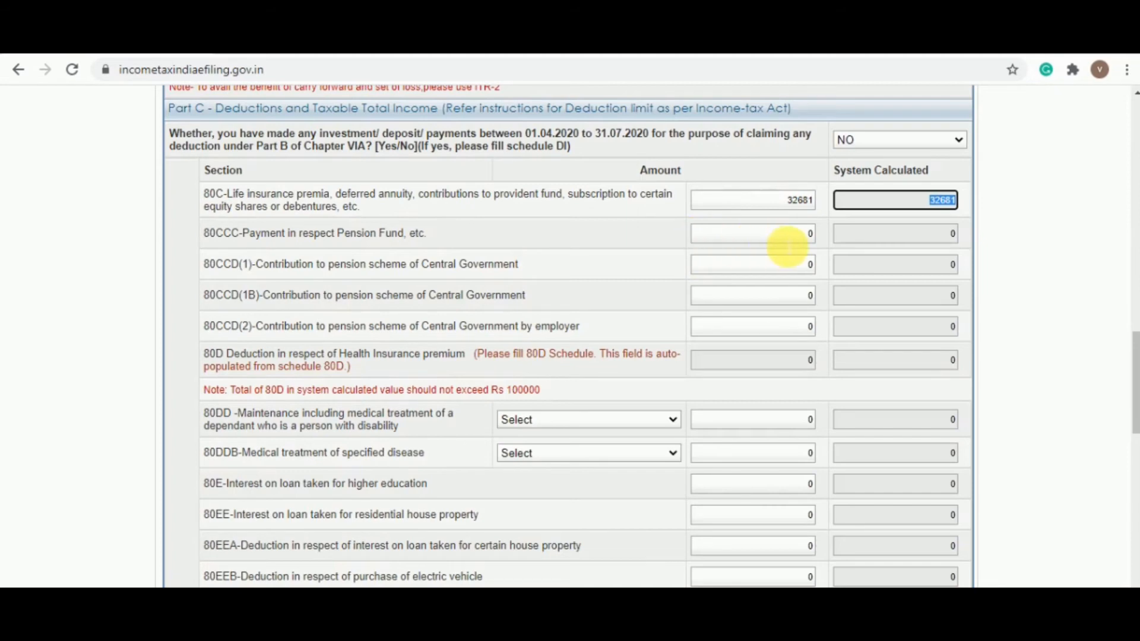
# - Review the section 80D row of the Chapter VIA deductions and open Schedule 80D for health insurance
pyautogui.scroll(-3, 764, 309)
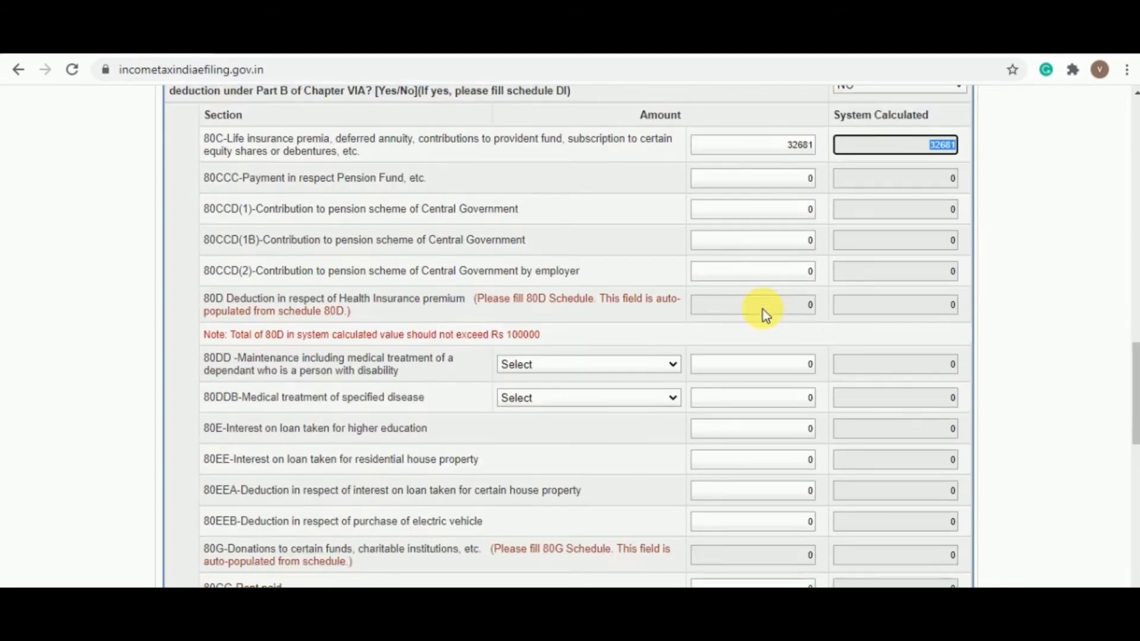
pyautogui.click(721, 198)
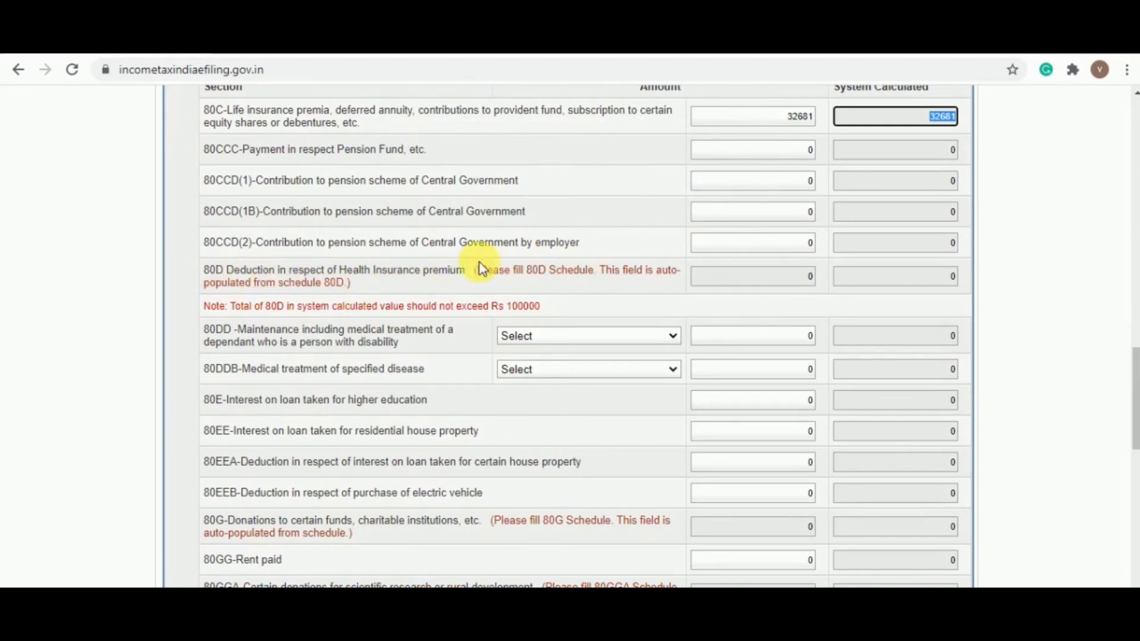
pyautogui.click(547, 276)
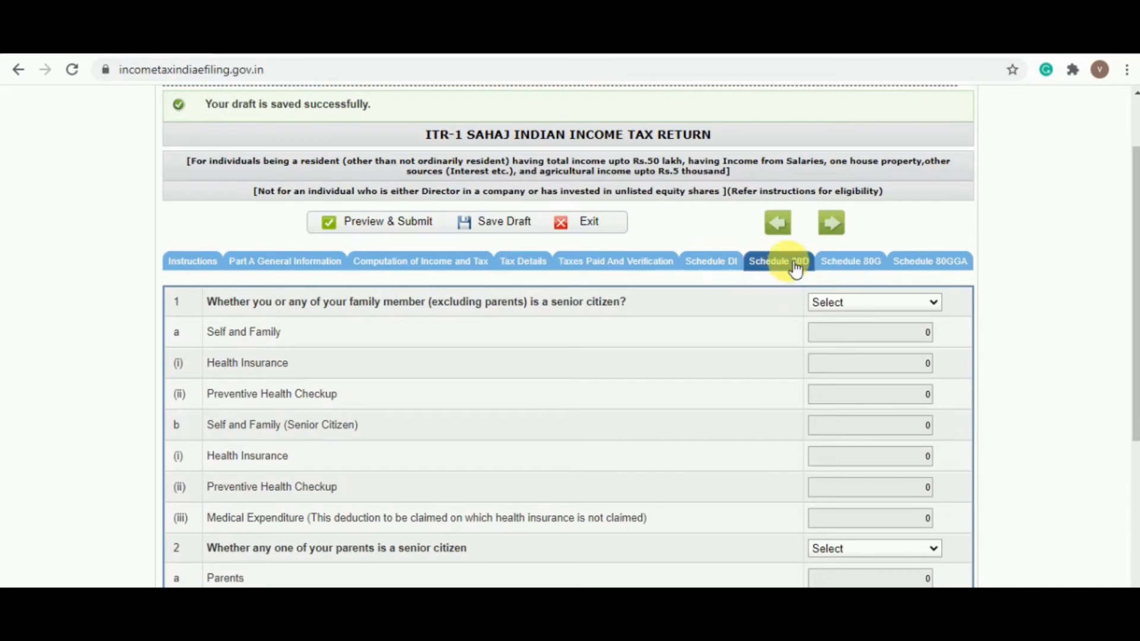
pyautogui.click(766, 270)
pyautogui.scroll(-3, 368, 352)
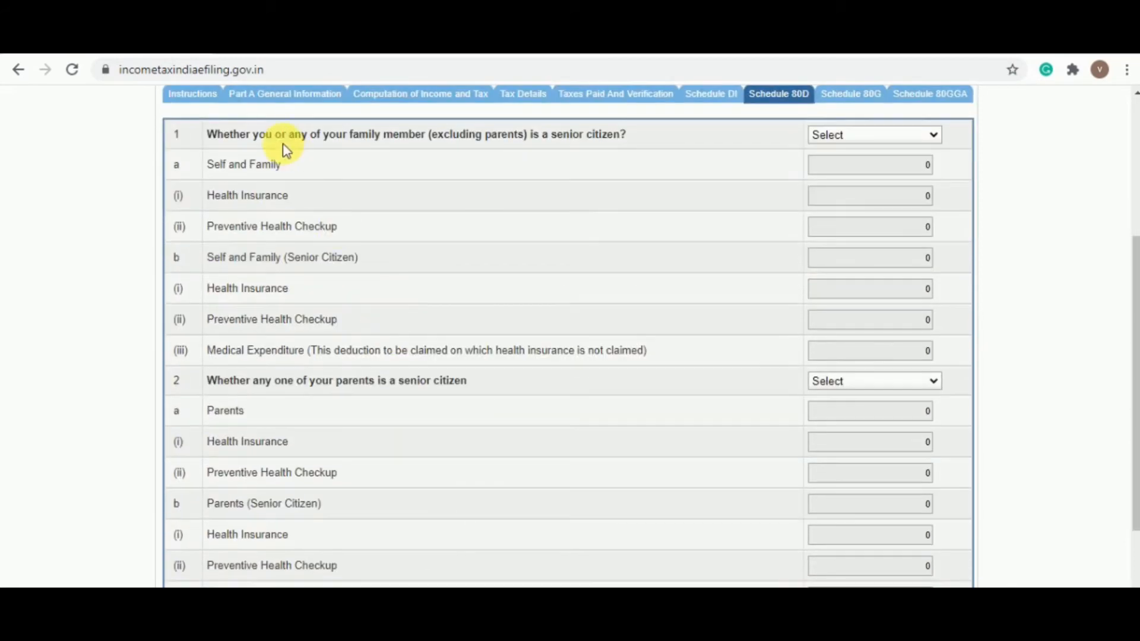
# - Try answering YES to the self and family senior citizen question and entering 5000 for Preventive Health Checkup
pyautogui.click(857, 140)
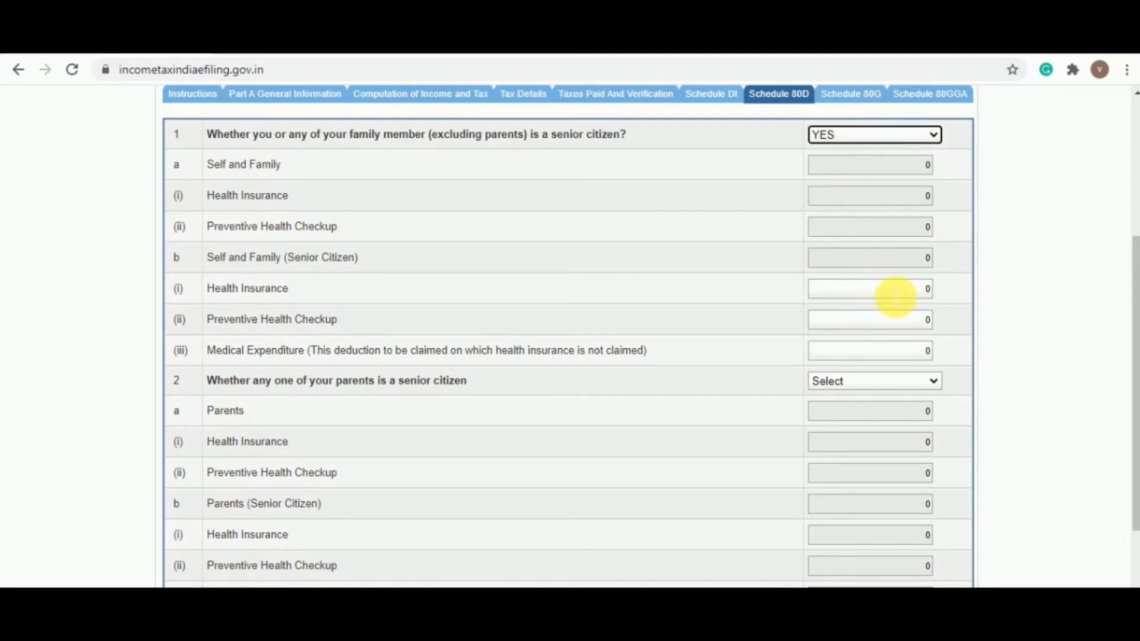
pyautogui.click(896, 297)
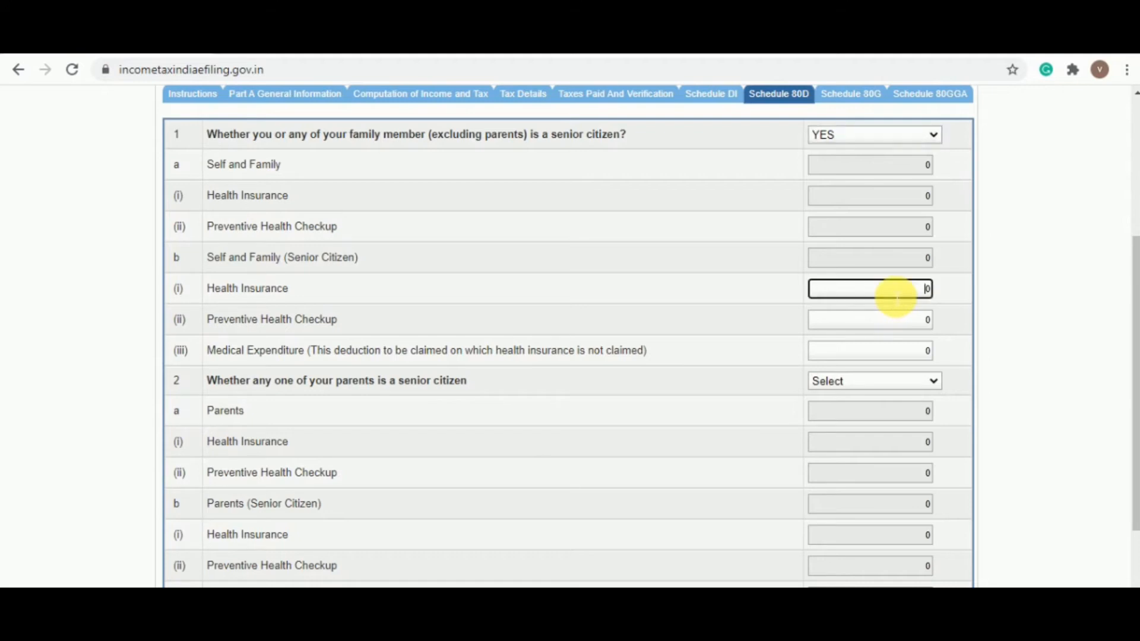
pyautogui.click(897, 320)
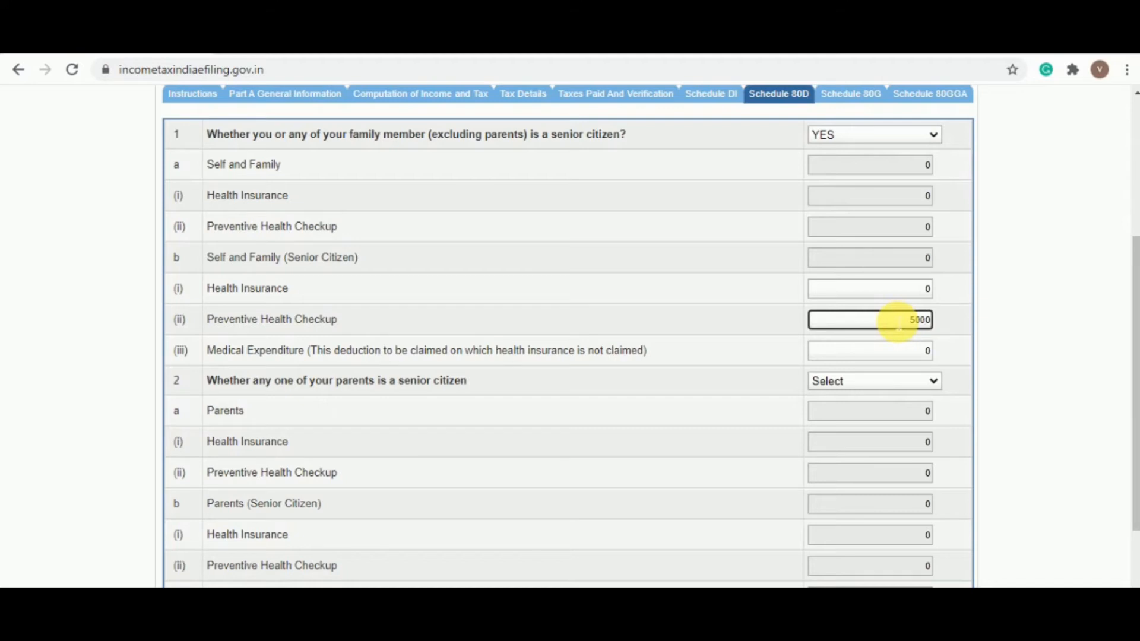
pyautogui.write('5000')
pyautogui.press('Tab')
# - Answer NO to the self and family senior citizen question and set the parents question to Not claiming for Parents
pyautogui.click(841, 140)
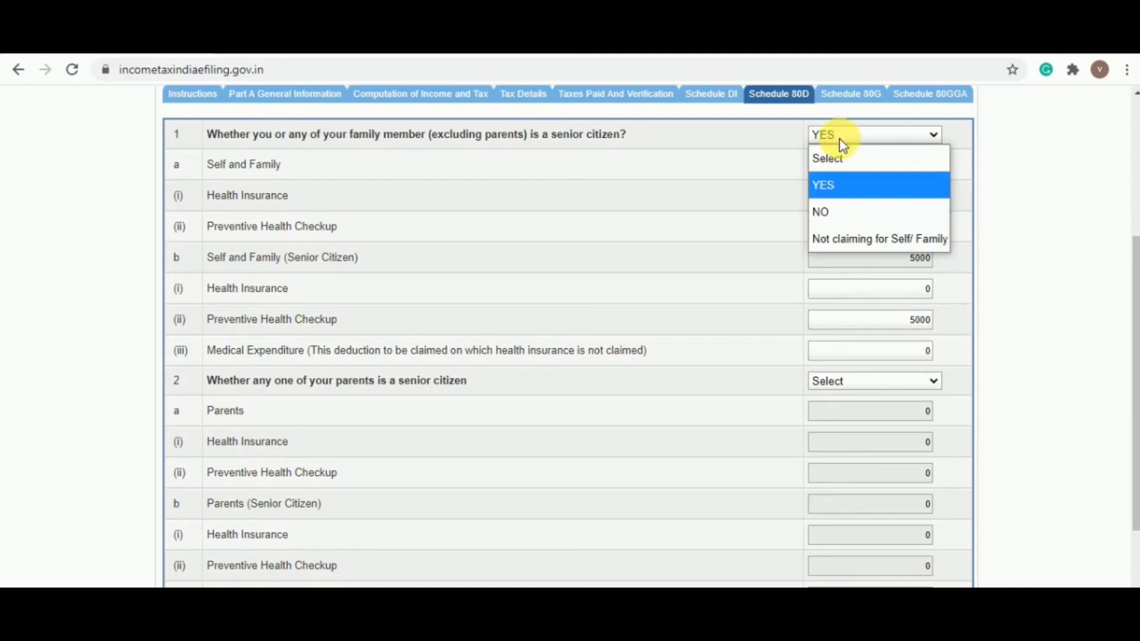
pyautogui.click(844, 215)
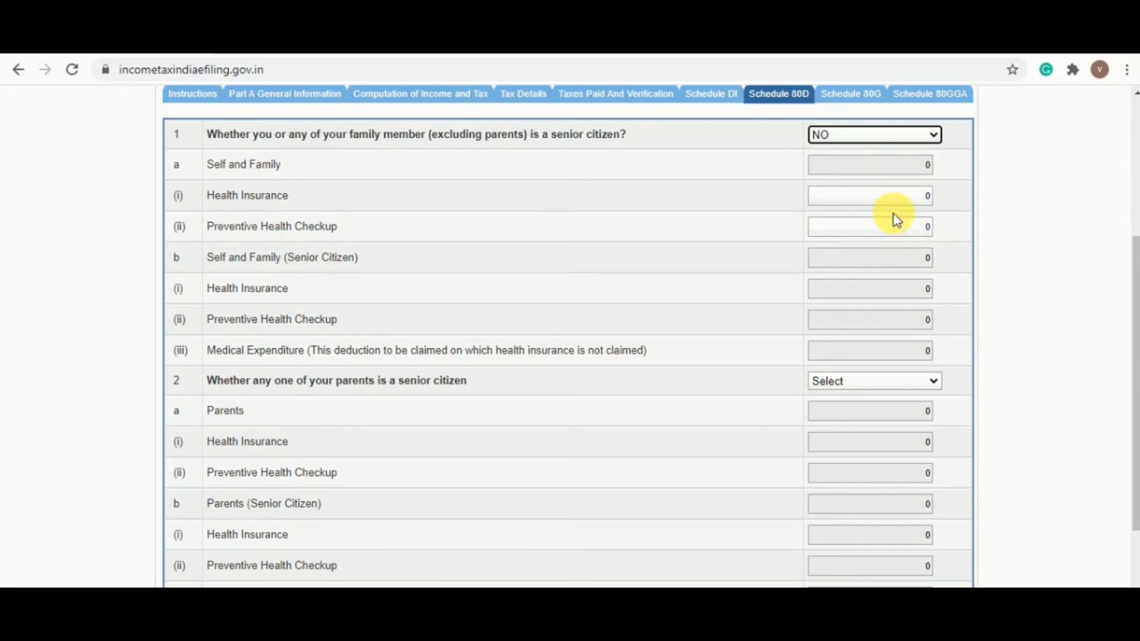
pyautogui.scroll(-3, 682, 386)
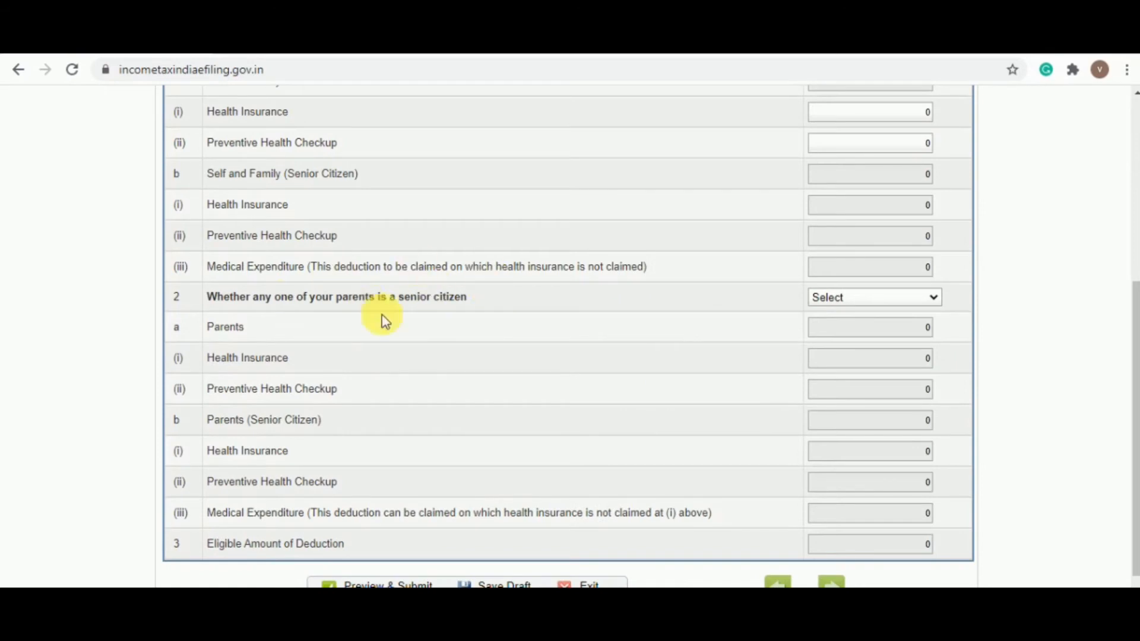
pyautogui.click(876, 295)
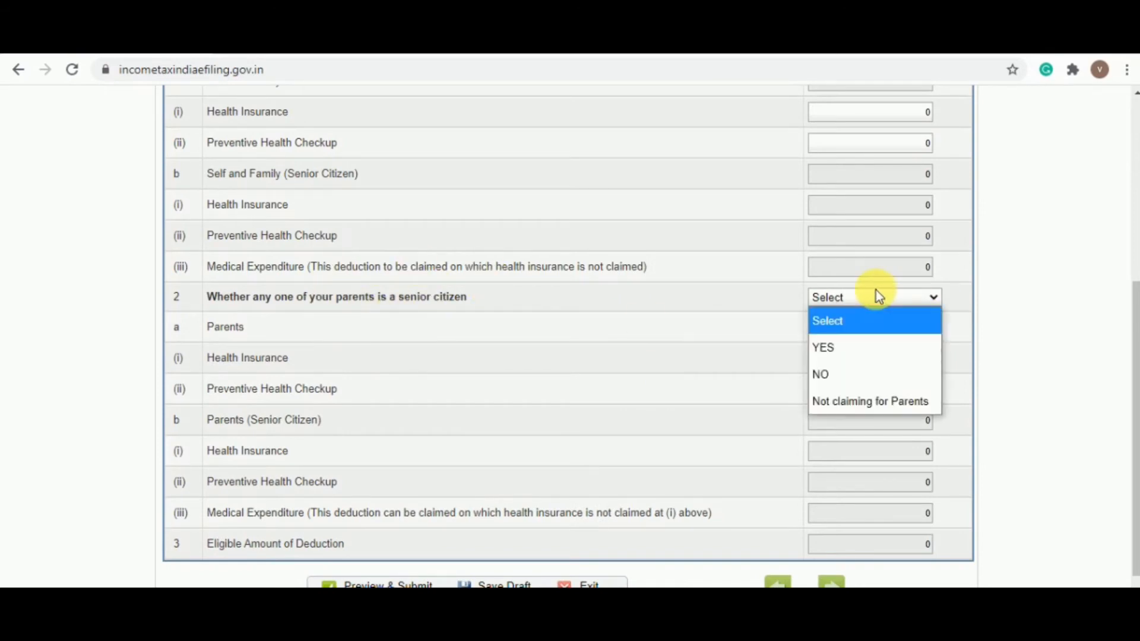
pyautogui.click(854, 344)
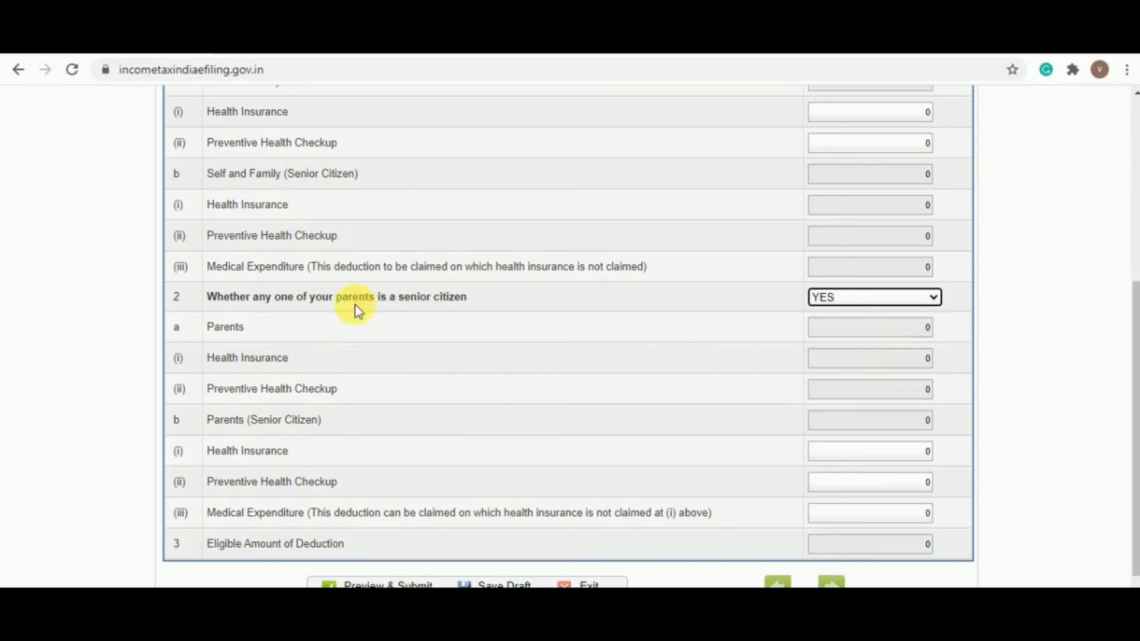
pyautogui.click(881, 298)
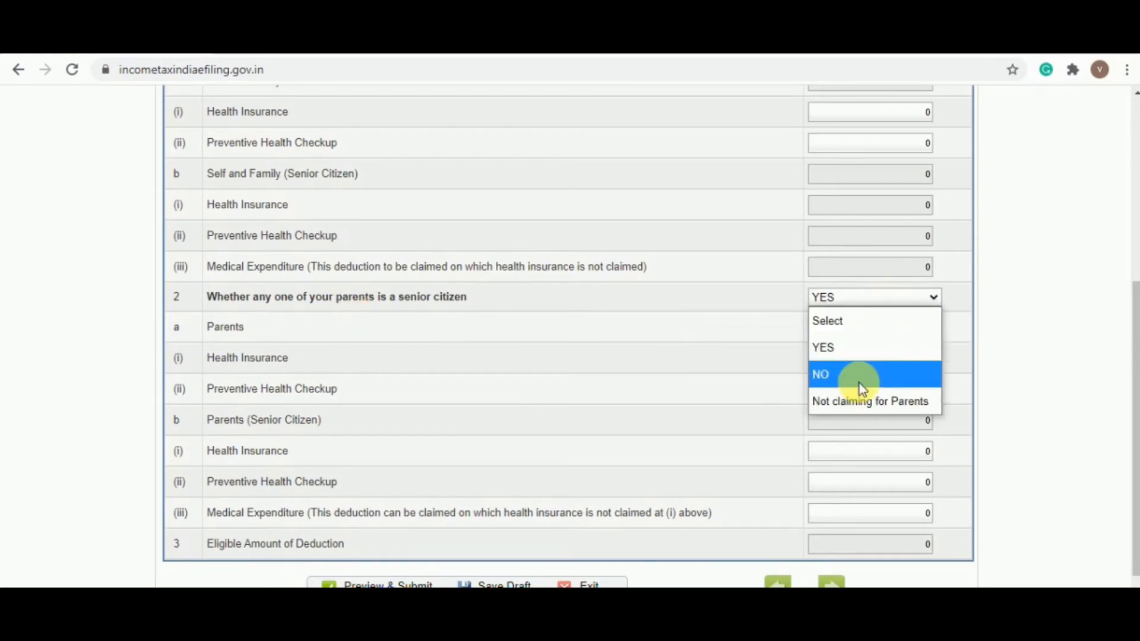
pyautogui.click(859, 383)
pyautogui.click(860, 304)
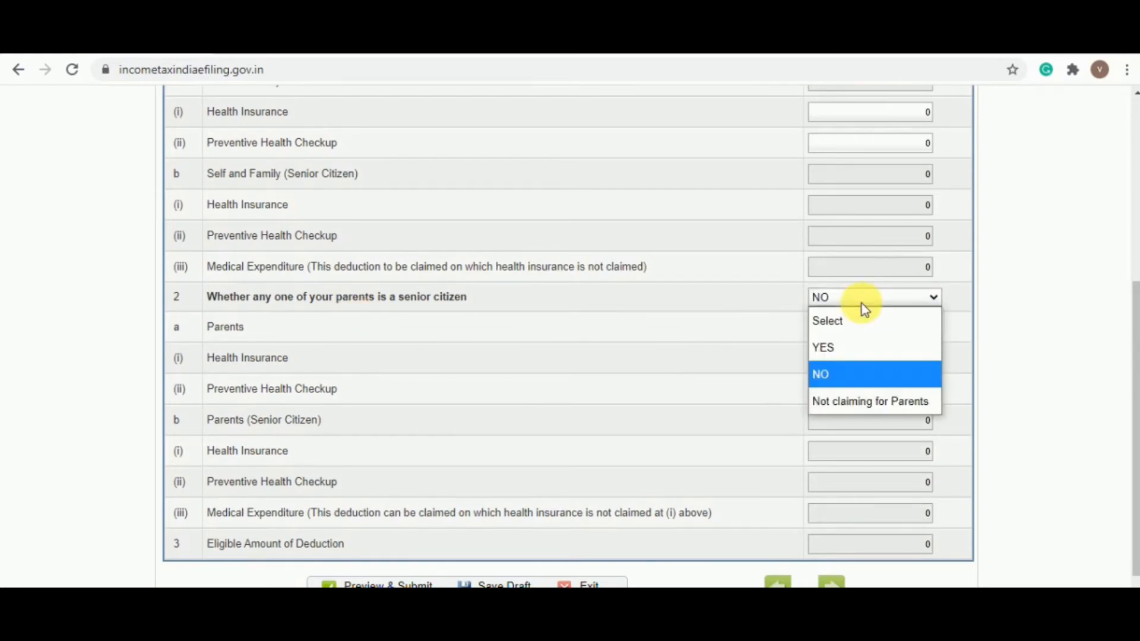
pyautogui.click(861, 401)
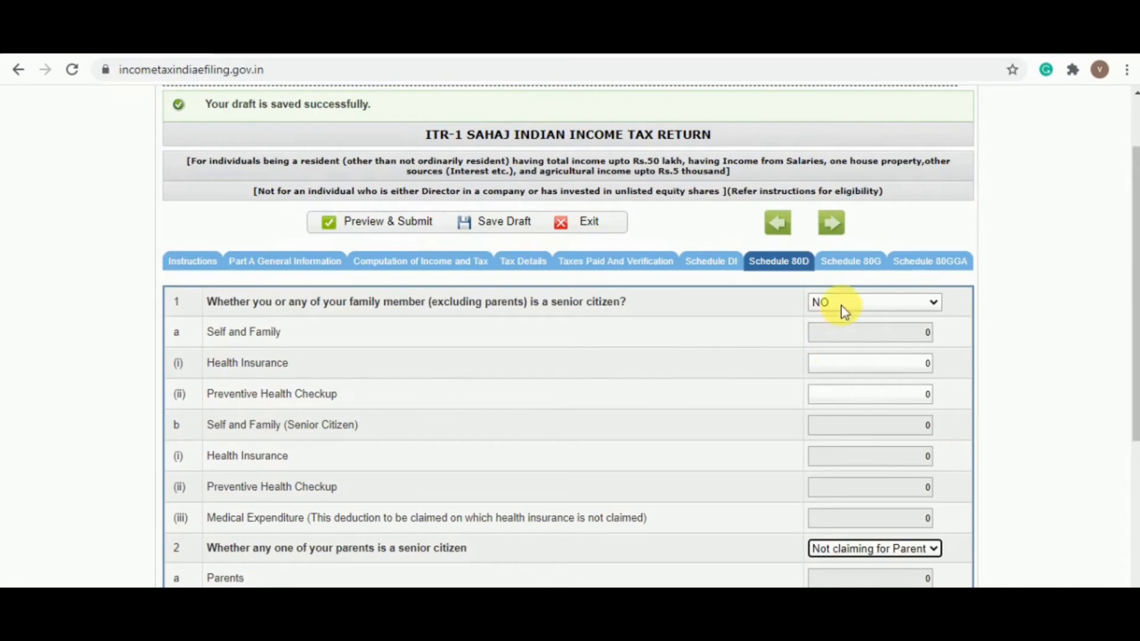
# - Recheck both Schedule 80D questions and reselect Not claiming for Parents for the parents' senior citizen question
pyautogui.scroll(-2, 819, 297)
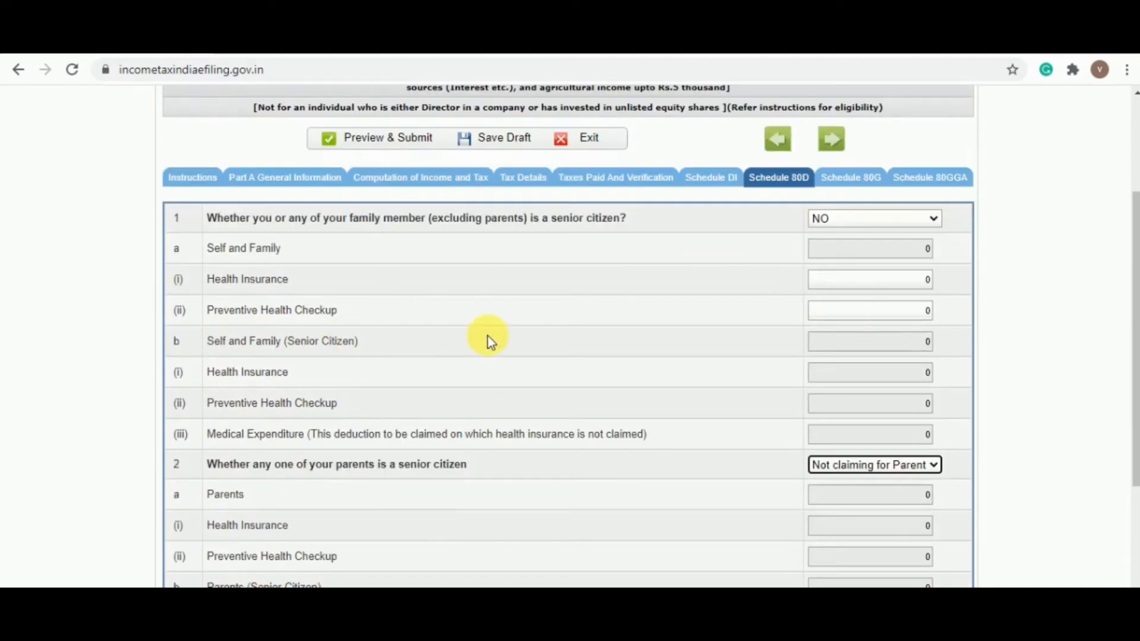
pyautogui.scroll(-1, 487, 336)
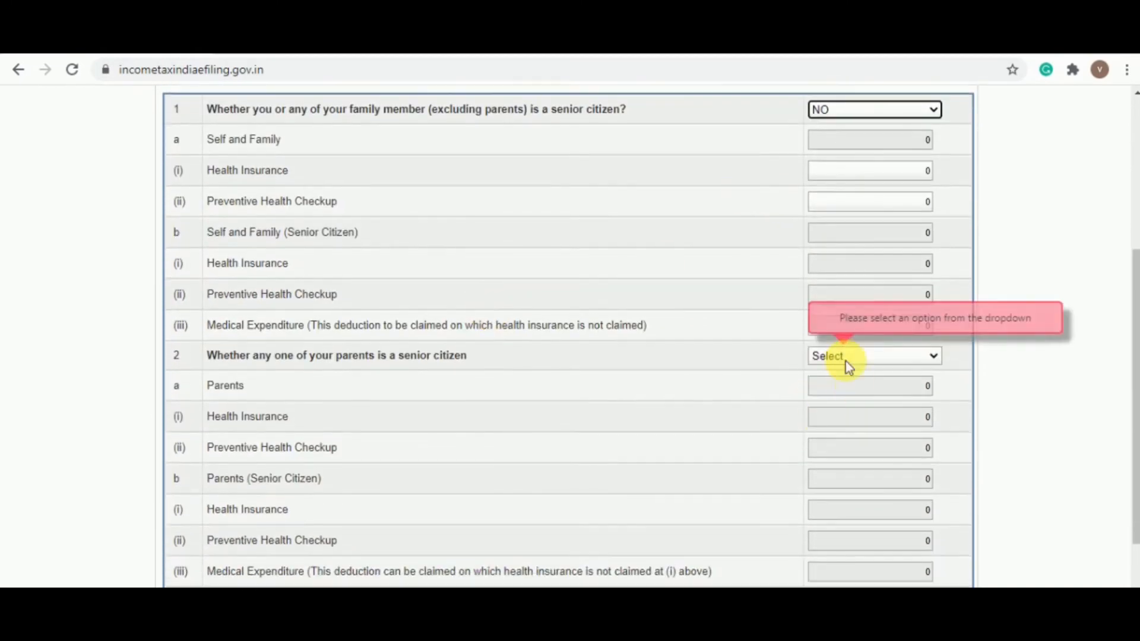
pyautogui.scroll(1, 855, 359)
pyautogui.scroll(-1, 852, 361)
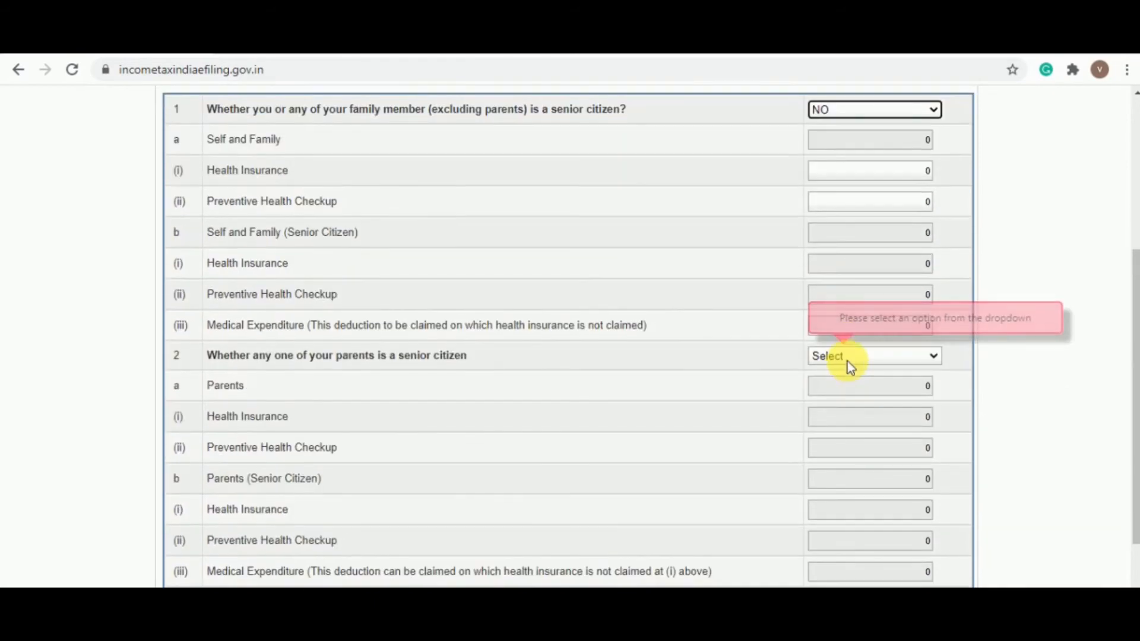
pyautogui.click(847, 361)
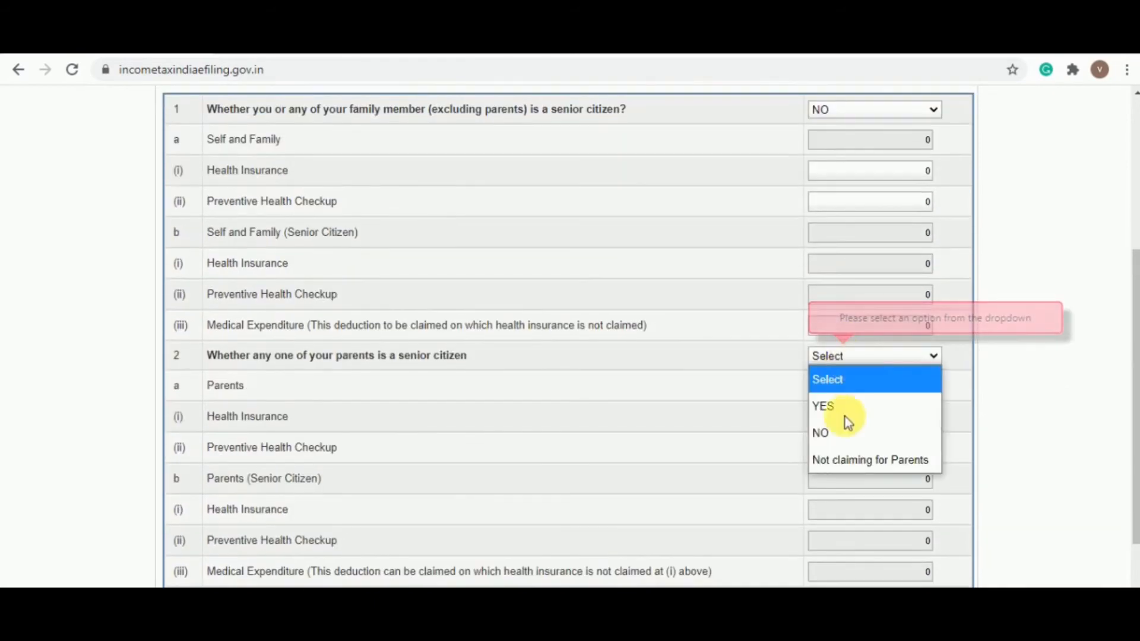
pyautogui.click(840, 458)
# - Return to Computation of Income and Tax and review the house property interest and the Chapter VIA deductions, including the housing loan sections
pyautogui.scroll(2, 749, 417)
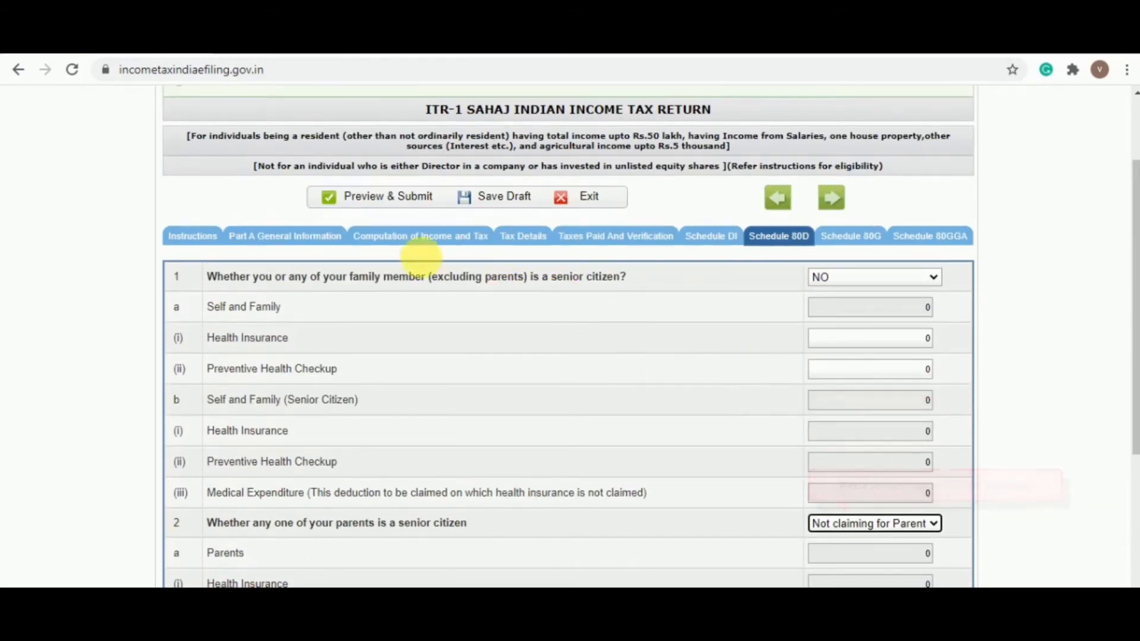
pyautogui.click(423, 241)
pyautogui.scroll(-20, 665, 451)
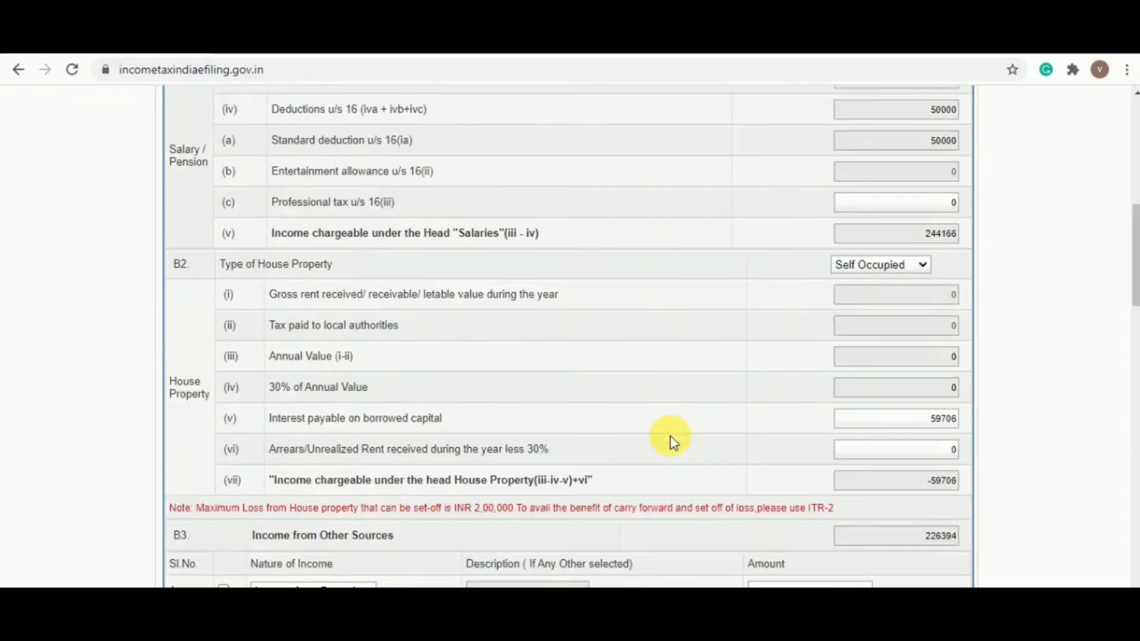
pyautogui.scroll(5, 671, 440)
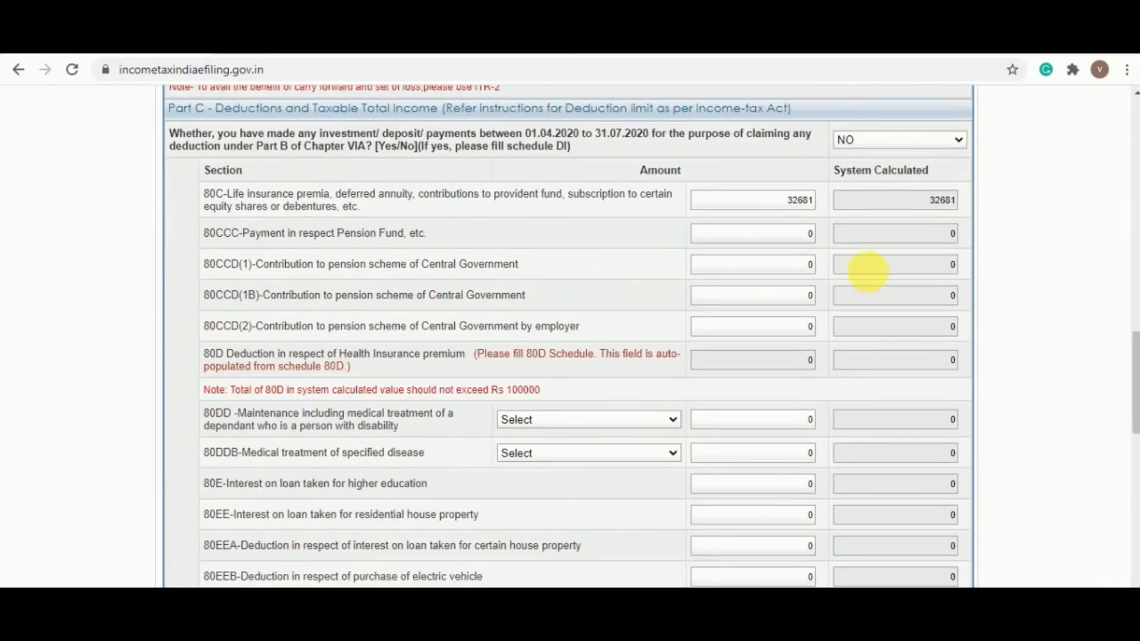
pyautogui.scroll(-3, 383, 333)
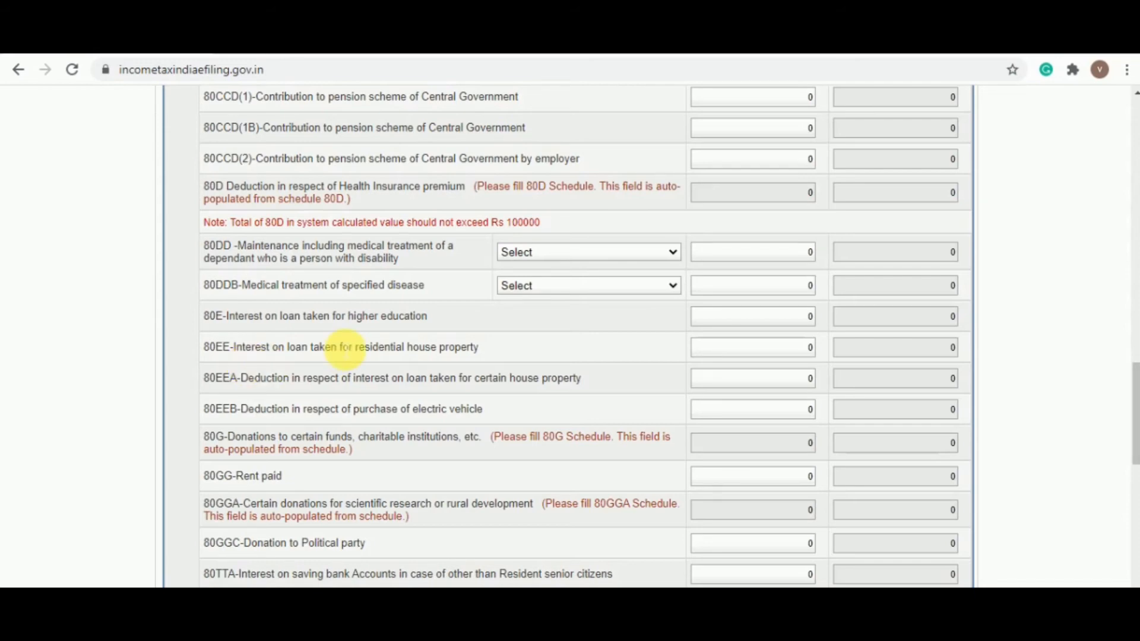
pyautogui.scroll(15, 351, 353)
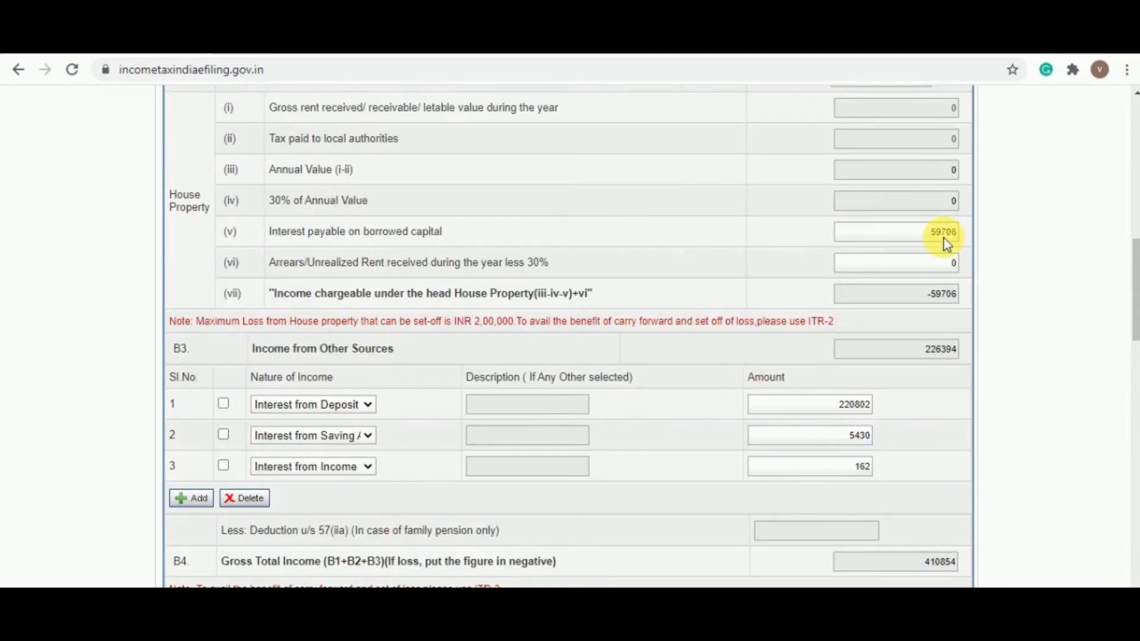
pyautogui.scroll(-12, 947, 249)
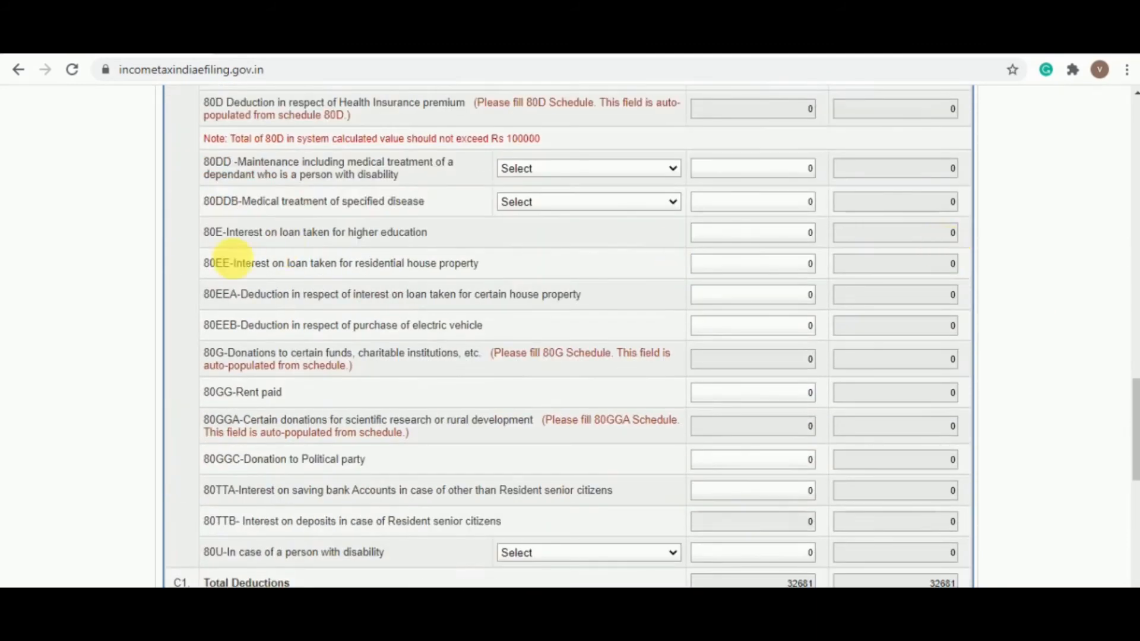
# - Highlight the principal component in the housing loan certificate in Word, and return to the ITR-1 form to check the section 80C amount
pyautogui.moveTo(678, 635)
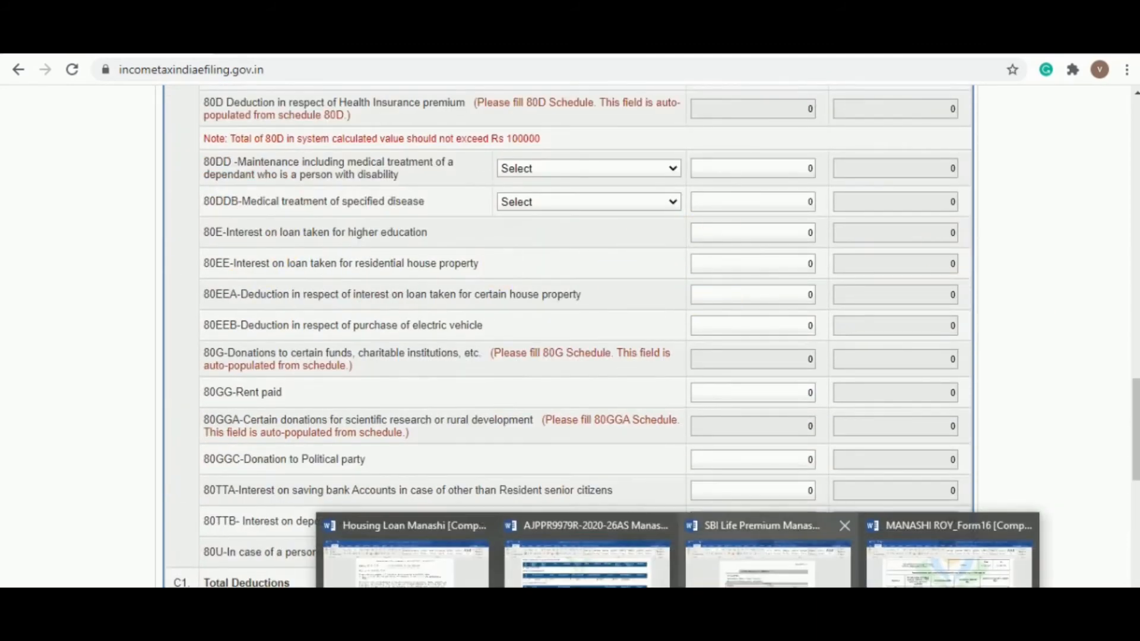
pyautogui.click(415, 570)
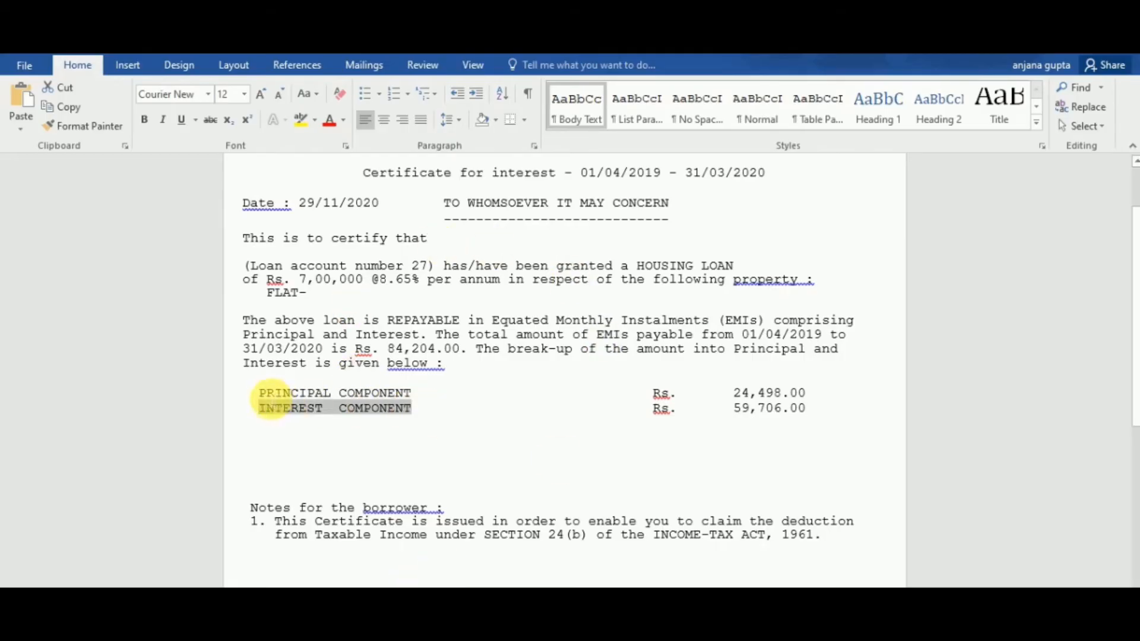
pyautogui.moveTo(261, 393); pyautogui.dragTo(412, 394)
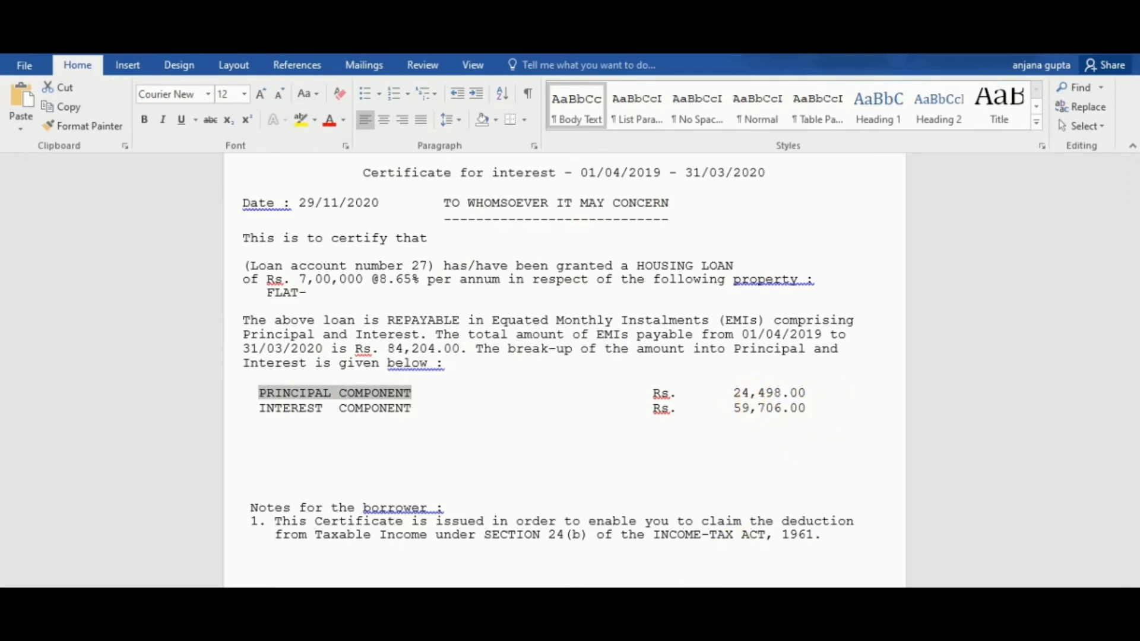
pyautogui.hotkey('alt', 'Tab')
pyautogui.scroll(4, 647, 508)
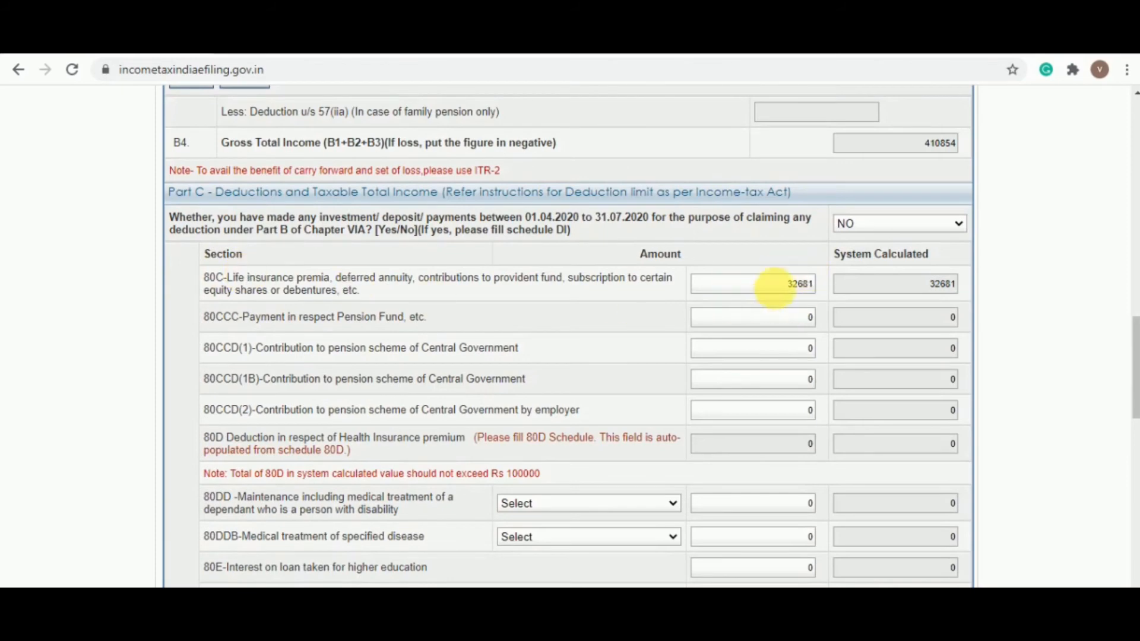
pyautogui.moveTo(785, 291); pyautogui.dragTo(821, 292)
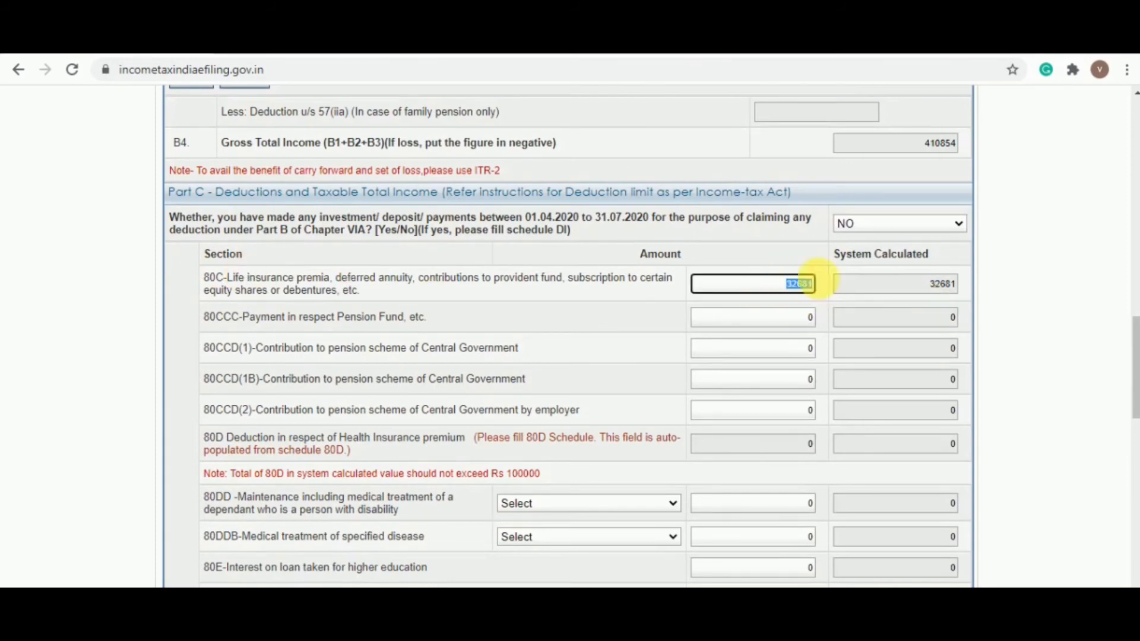
pyautogui.click(751, 269)
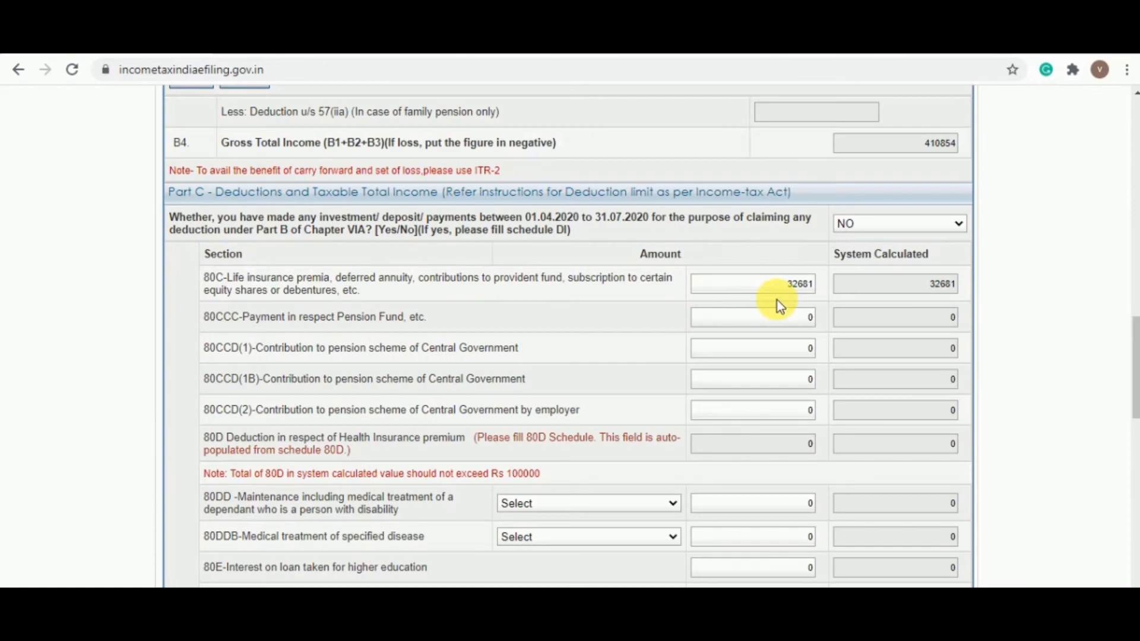
# - Review the Part C deduction rows from section 80C through section 80U in the computation schedule
pyautogui.scroll(-8, 778, 300)
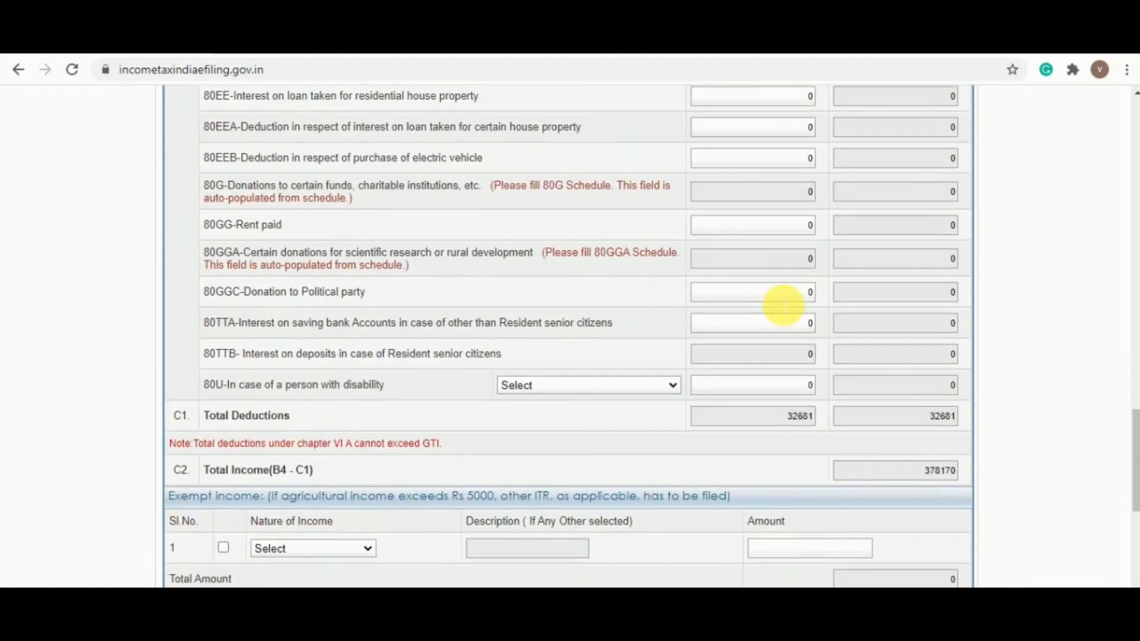
pyautogui.scroll(8, 783, 304)
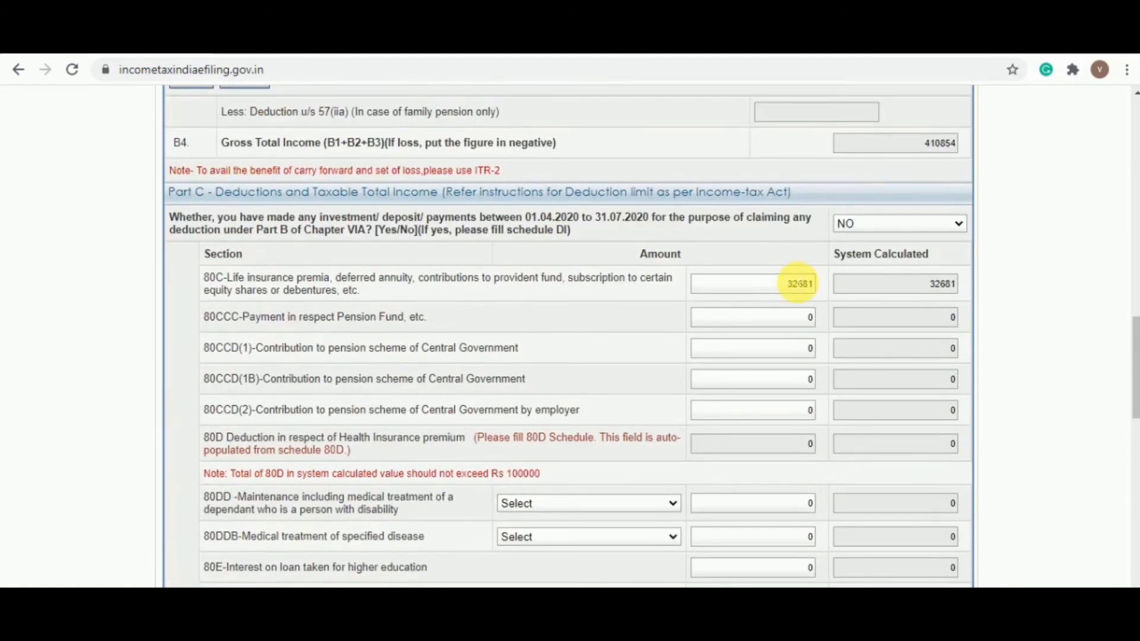
pyautogui.scroll(-3, 778, 291)
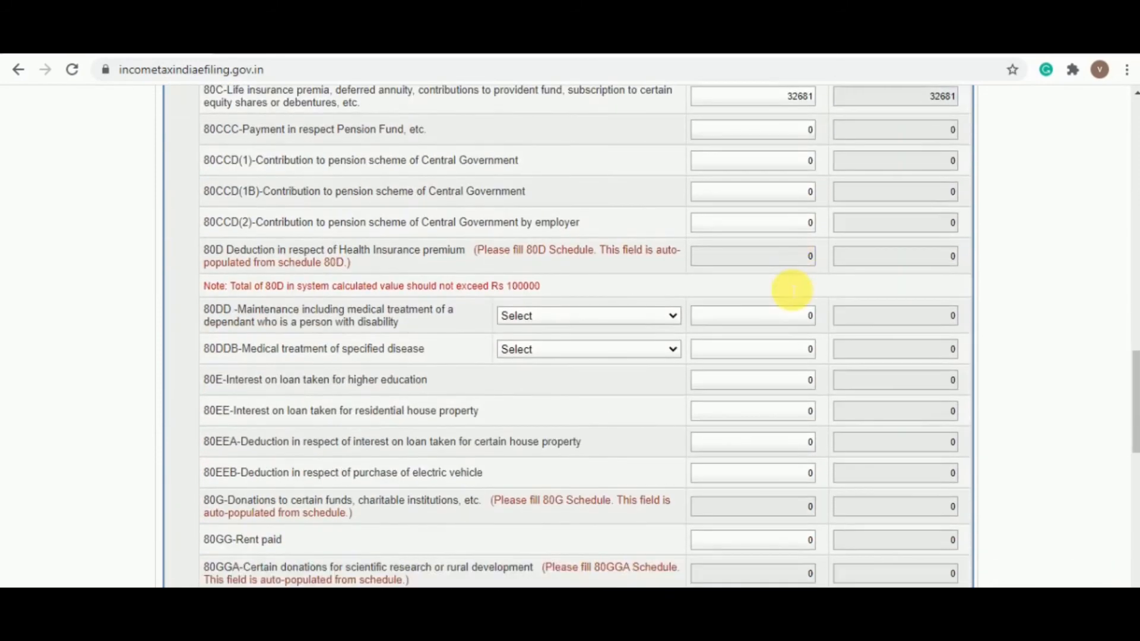
pyautogui.scroll(-2, 793, 290)
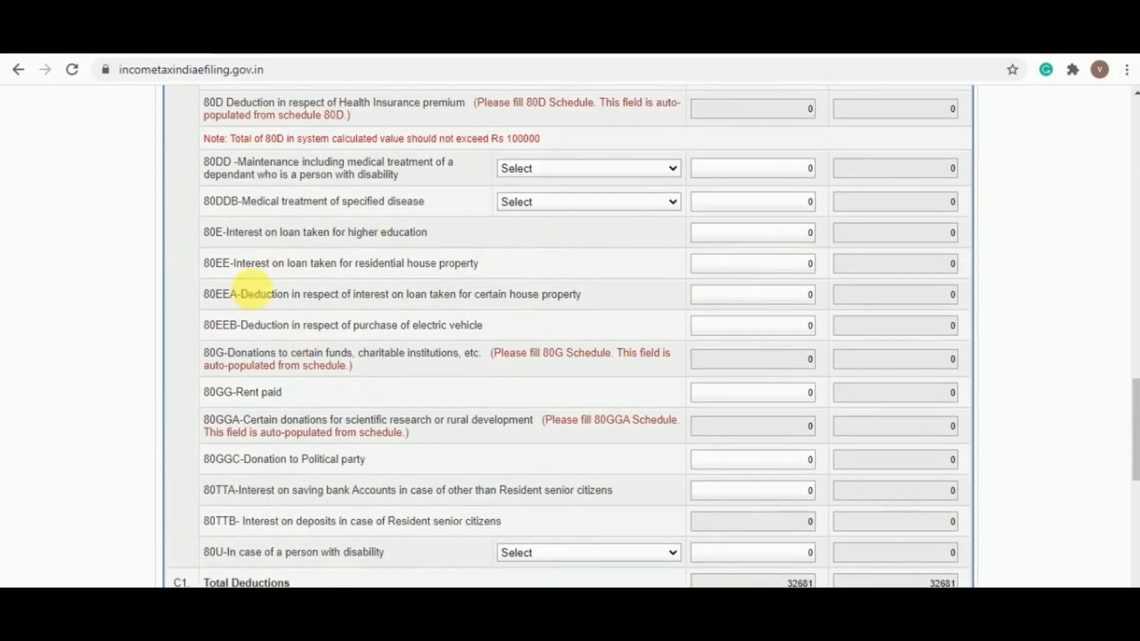
pyautogui.scroll(-2, 351, 388)
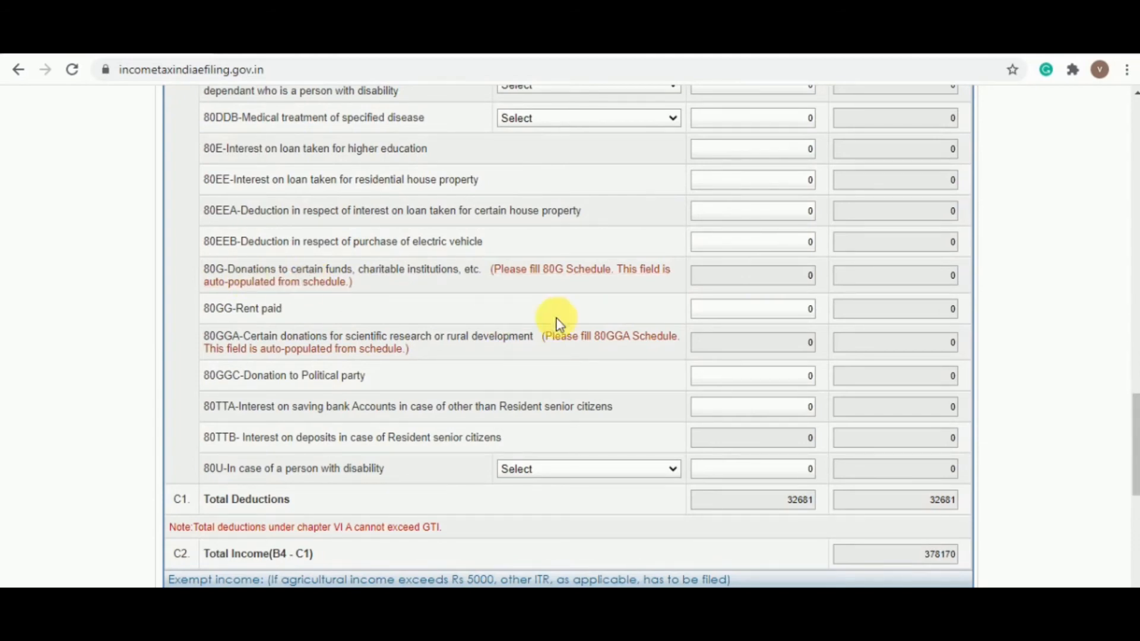
# - Examine the donation categories in Schedule 80G and return to the Chapter VIA deductions in Computation of Income and Tax
pyautogui.click(635, 267)
pyautogui.scroll(10, 605, 229)
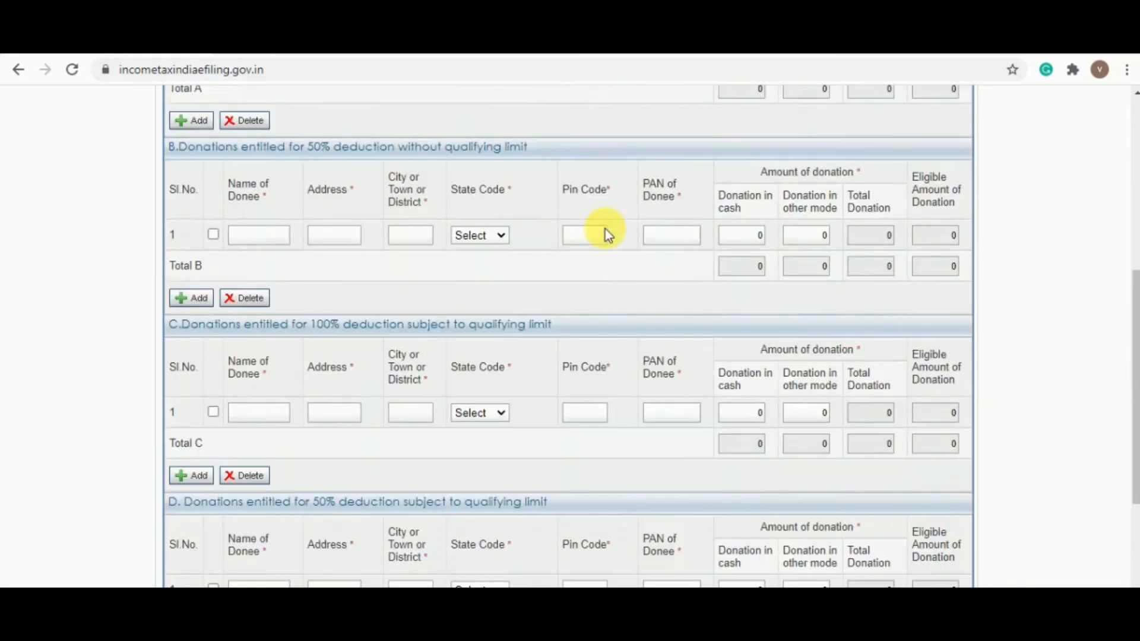
pyautogui.scroll(-2, 382, 308)
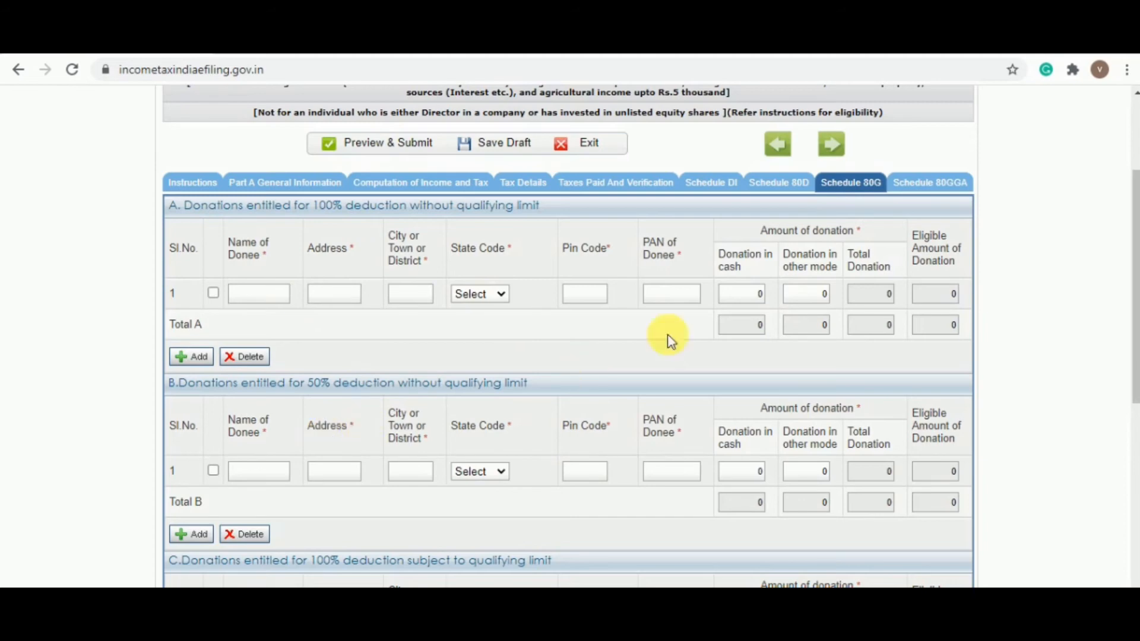
pyautogui.click(456, 185)
pyautogui.scroll(-20, 666, 398)
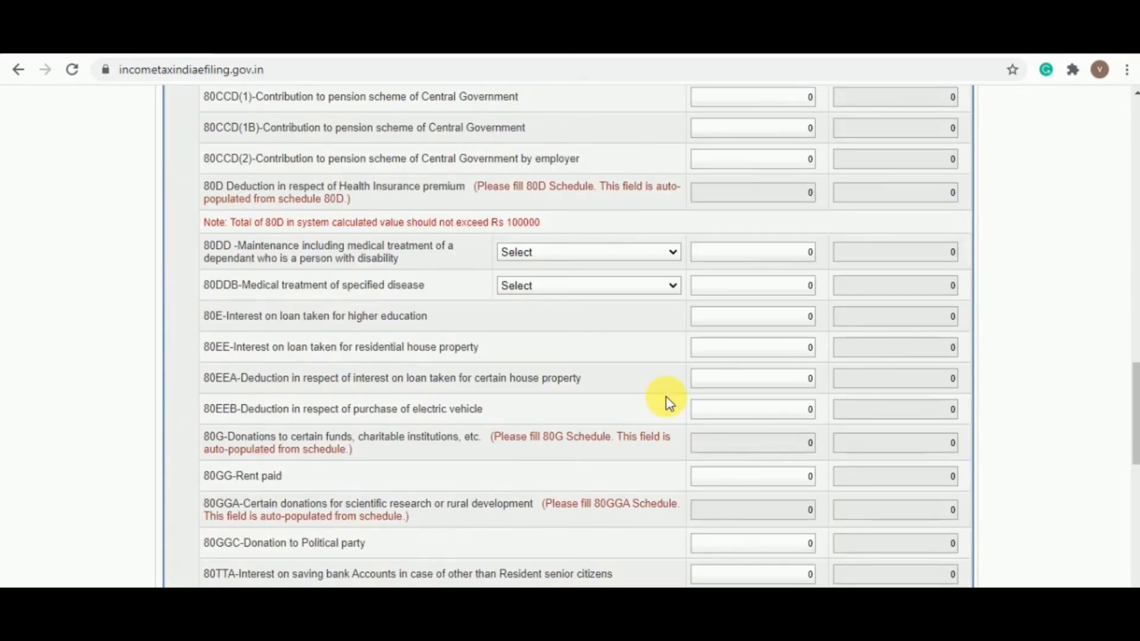
pyautogui.scroll(-3, 667, 397)
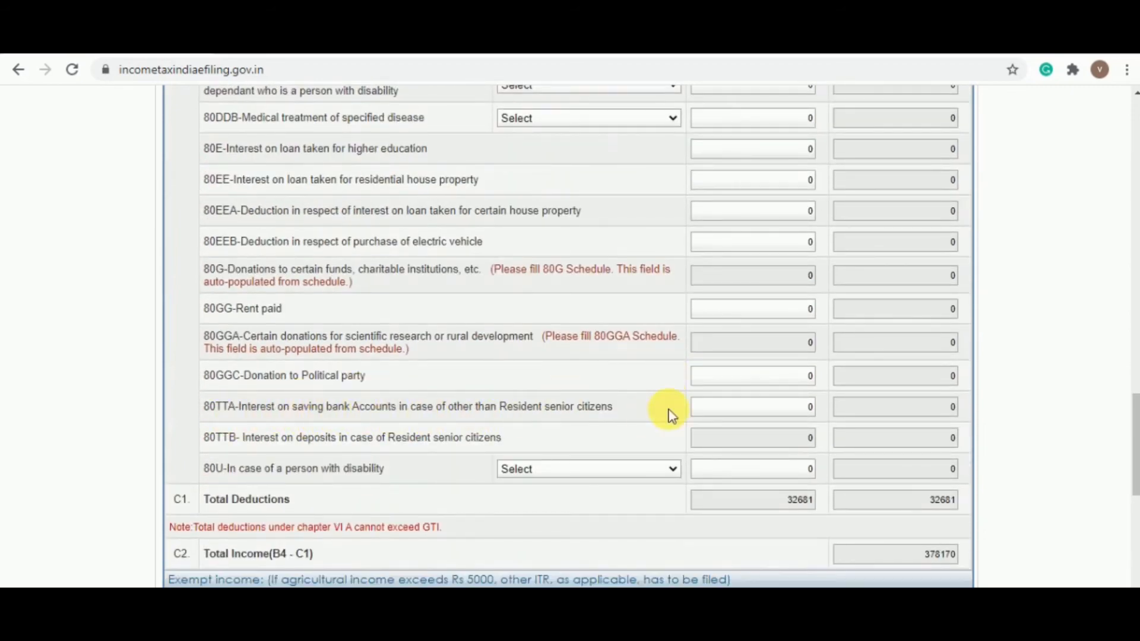
# - Check the savings account interest under Income from Other Sources and enter 5430 as the section 80TTA deduction
pyautogui.scroll(15, 670, 414)
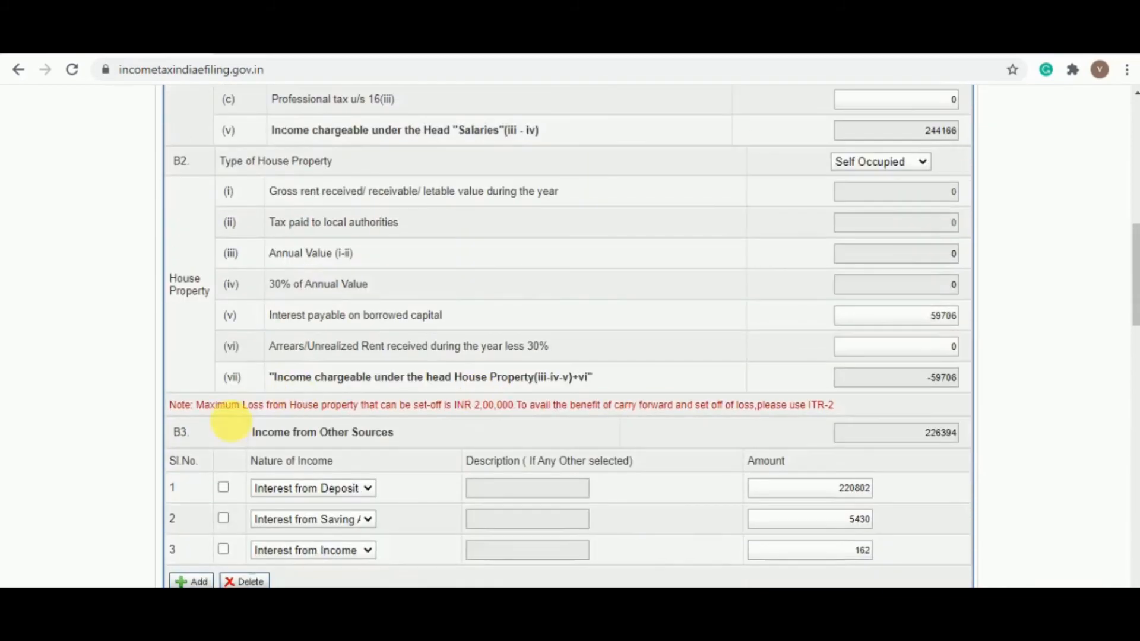
pyautogui.scroll(-3, 231, 423)
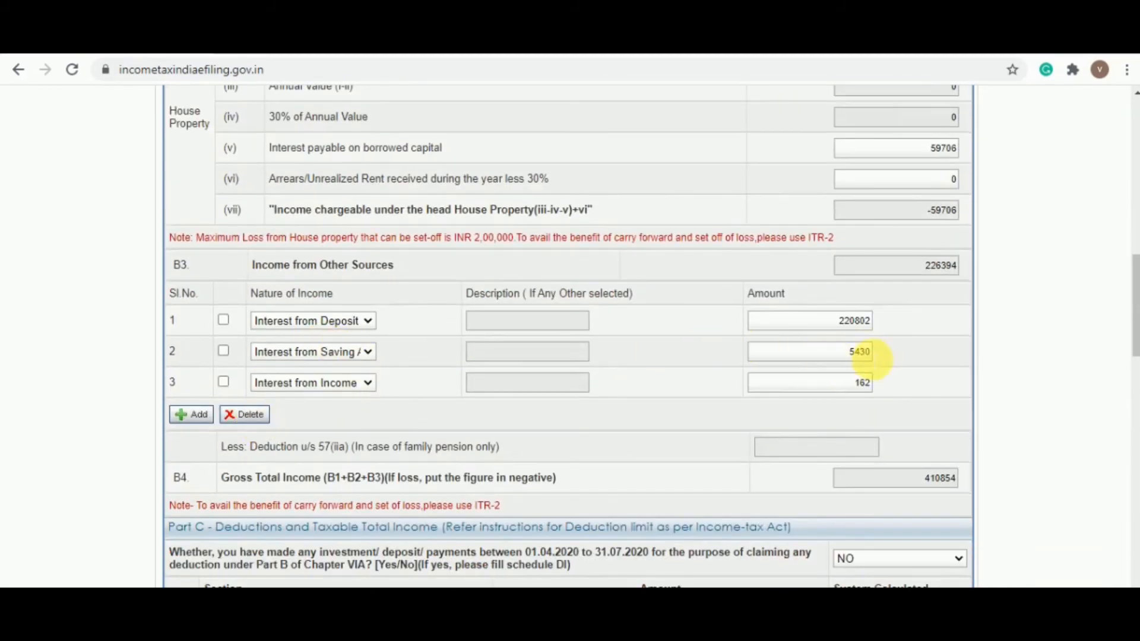
pyautogui.scroll(-12, 862, 352)
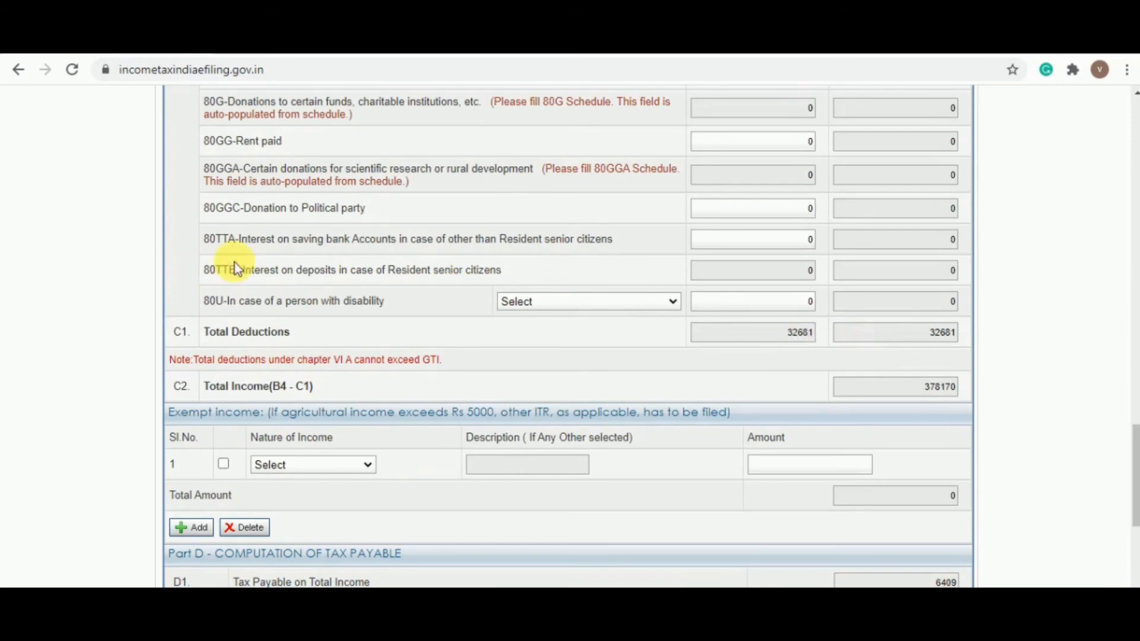
pyautogui.click(785, 246)
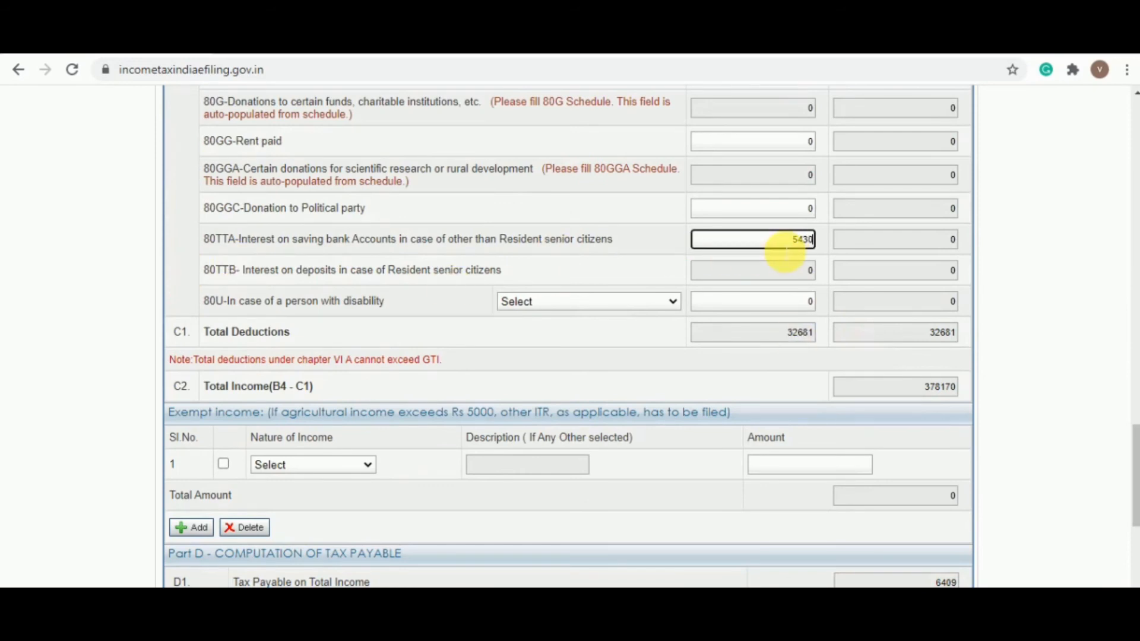
pyautogui.press('Tab')
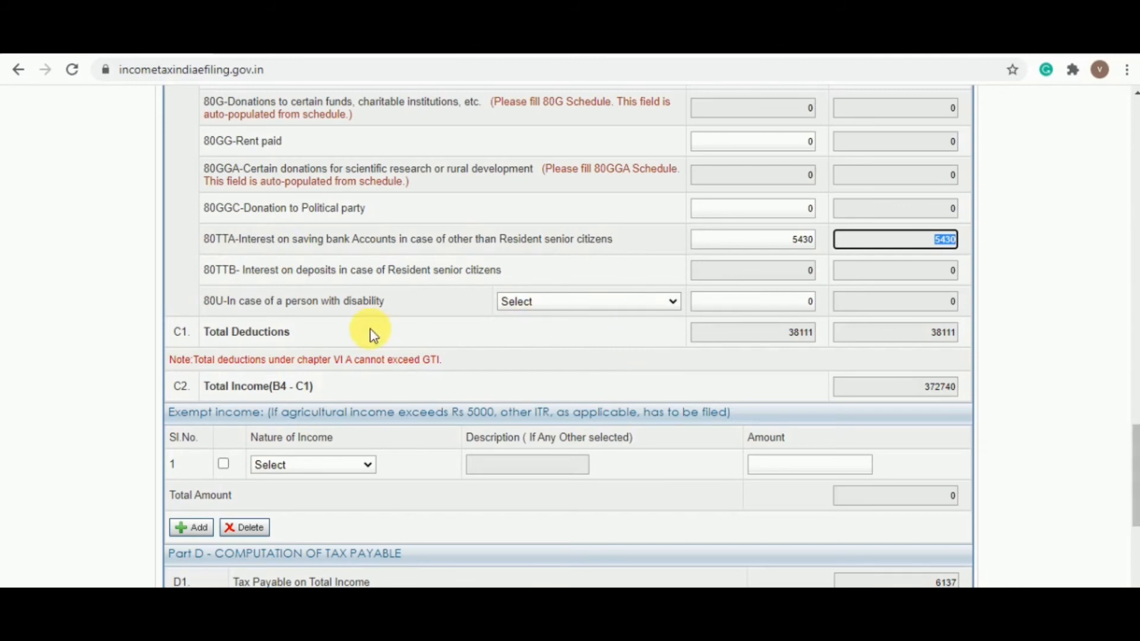
# - Check the disability options for section 80U and close the list without choosing one
pyautogui.press('Tab')
pyautogui.press('Tab')
pyautogui.press('Tab')
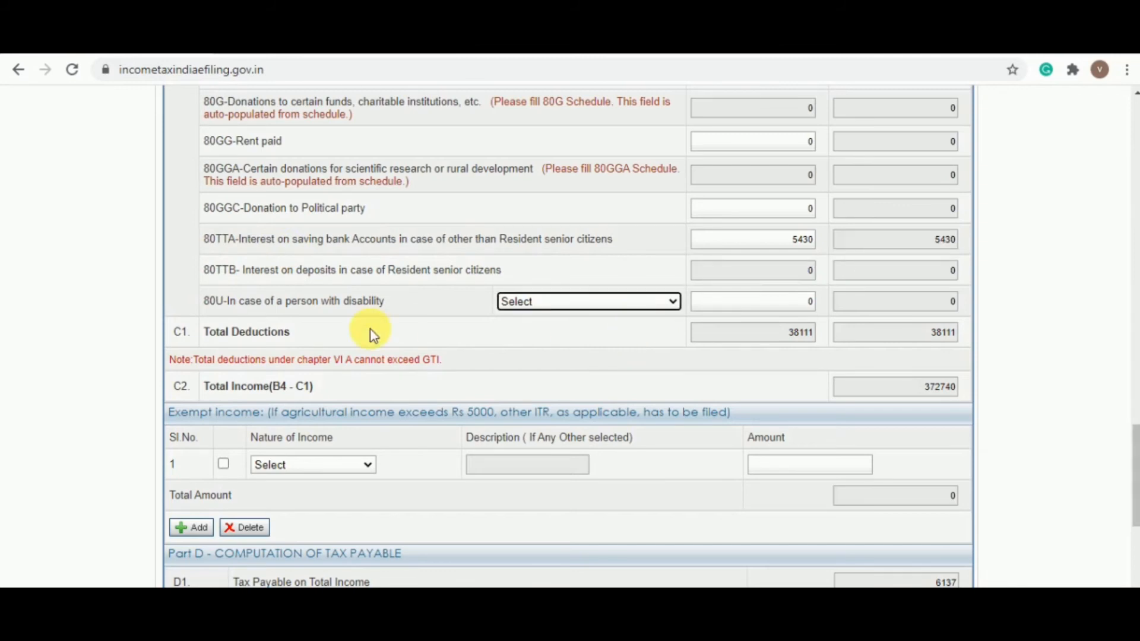
pyautogui.click(609, 306)
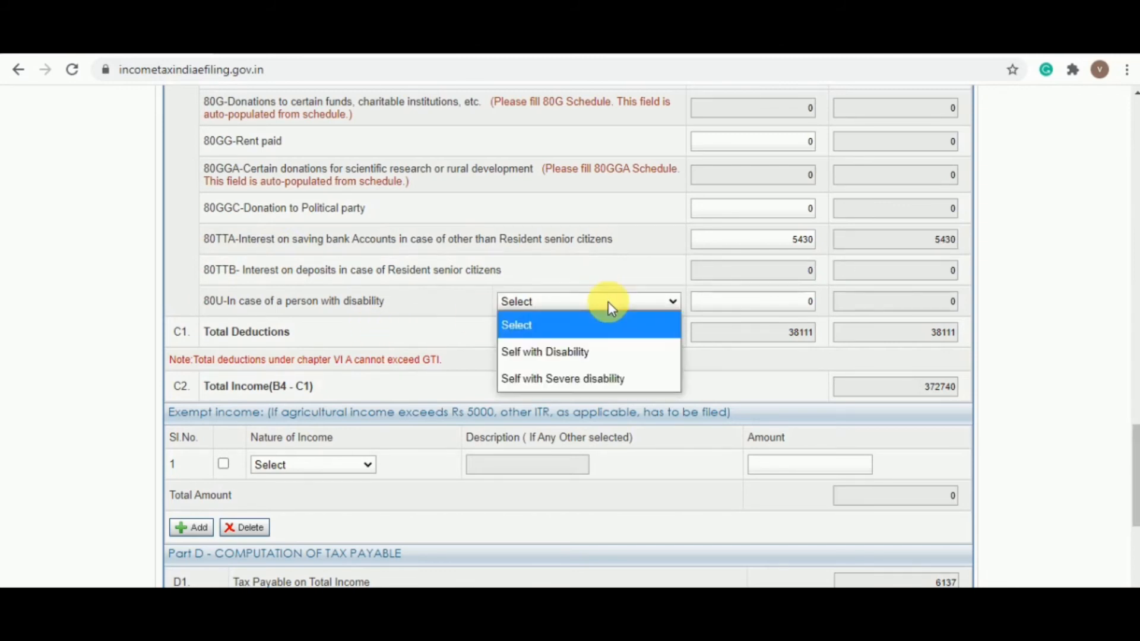
pyautogui.click(610, 305)
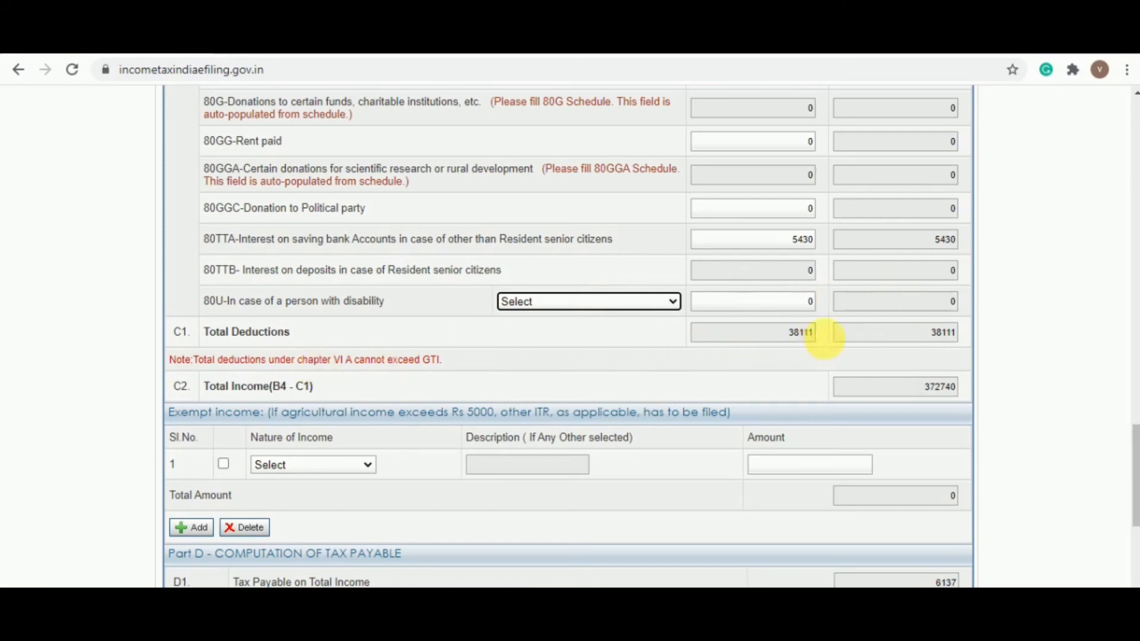
# - Browse the nature of income options for exempt income without choosing one, and dismiss the save reminder
pyautogui.scroll(-2, 884, 370)
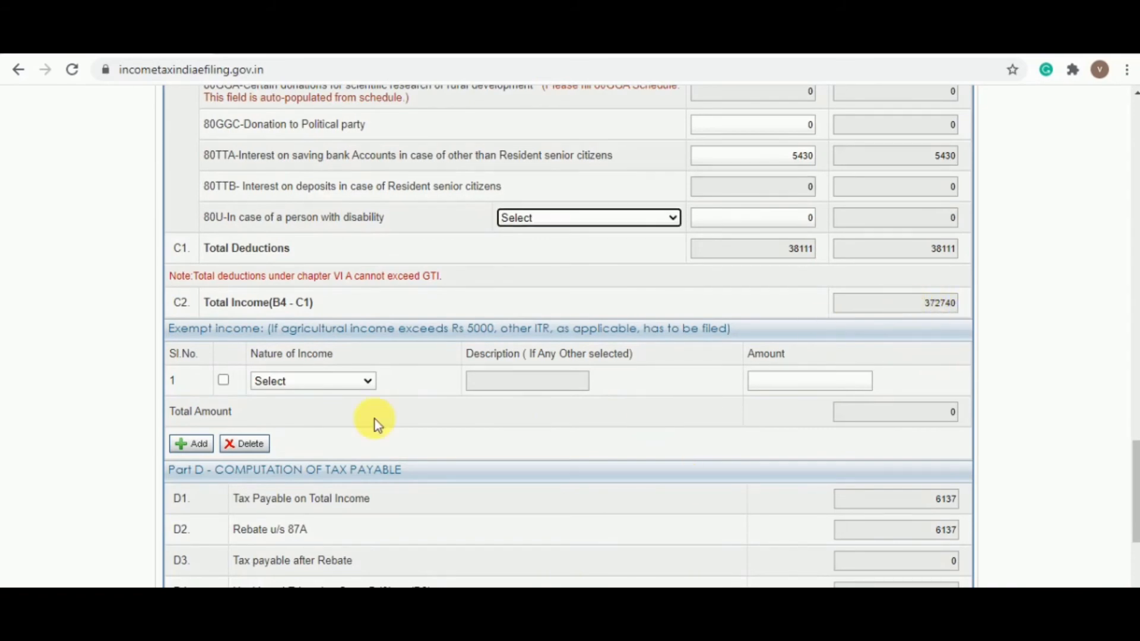
pyautogui.scroll(-2, 338, 413)
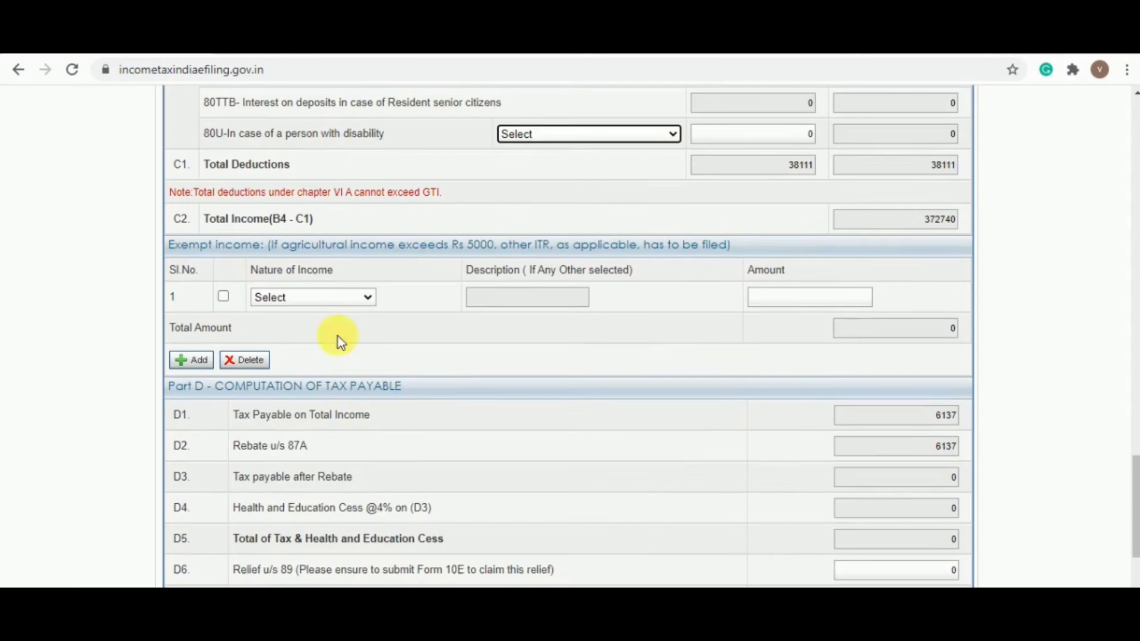
pyautogui.click(326, 298)
pyautogui.scroll(-2, 422, 376)
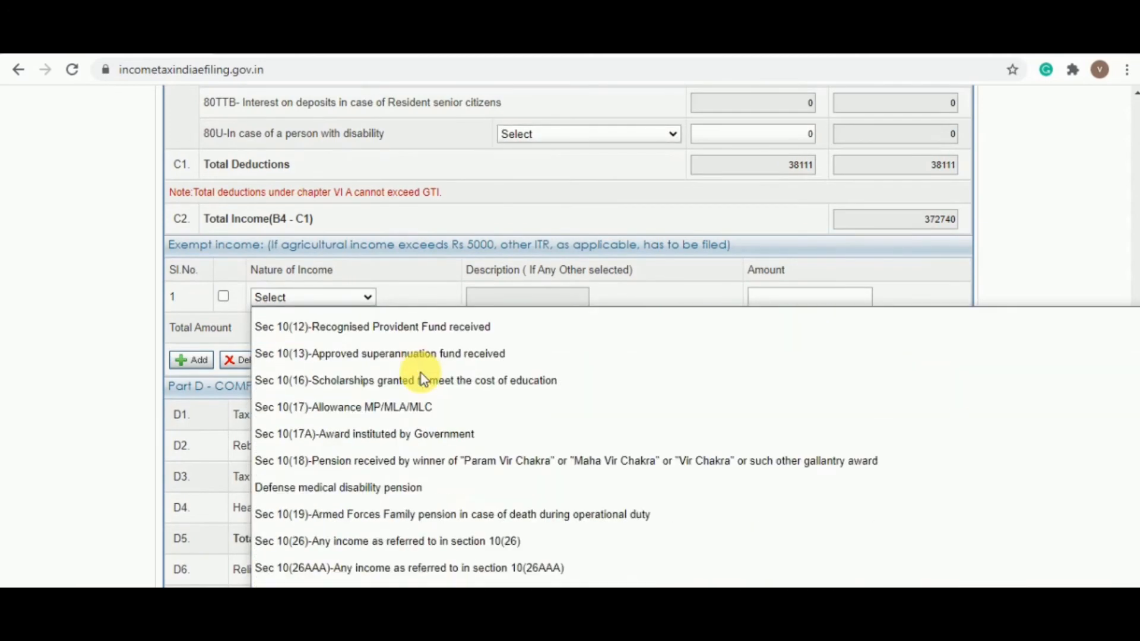
pyautogui.scroll(3, 422, 356)
pyautogui.click(412, 262)
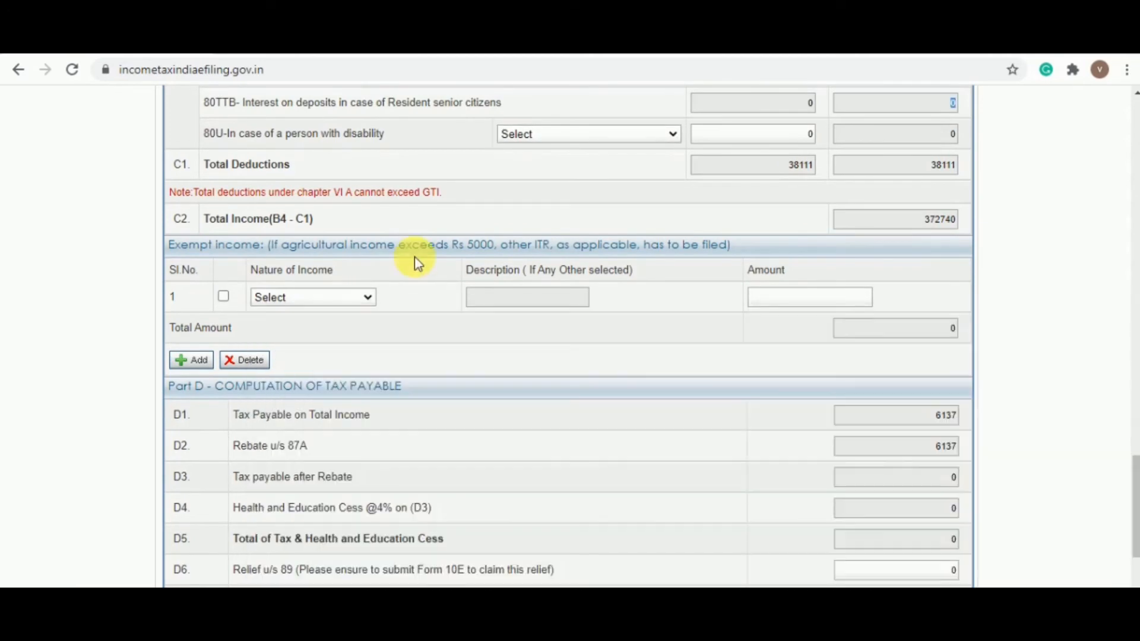
pyautogui.scroll(-2, 416, 261)
pyautogui.click(331, 212)
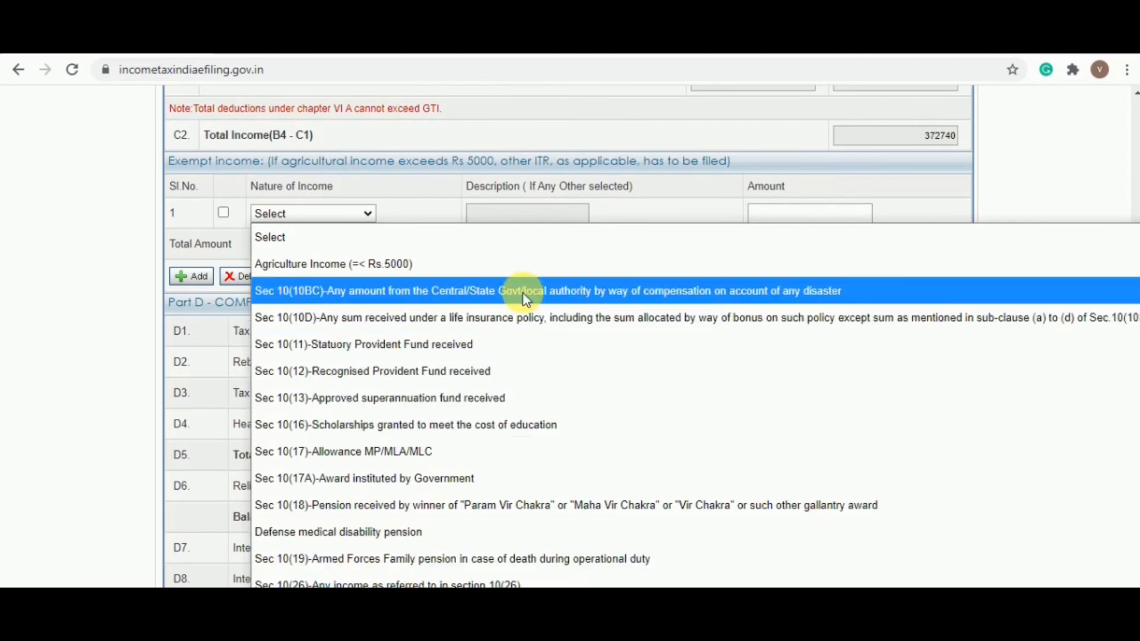
pyautogui.click(434, 200)
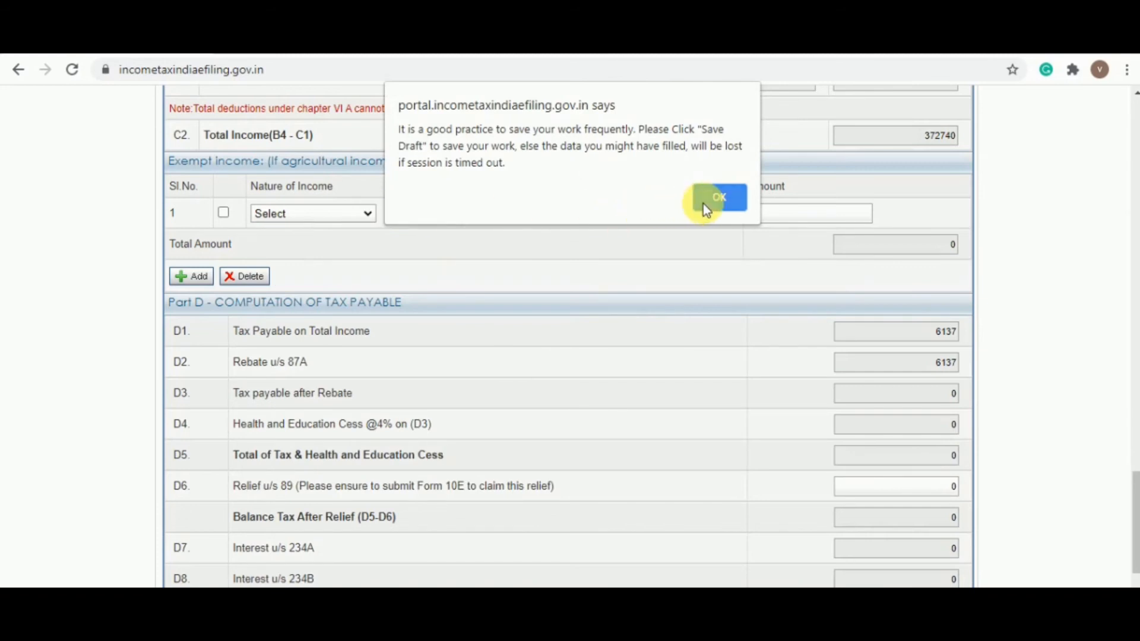
pyautogui.click(703, 204)
# - Review the Part D tax computation, comparing total income with the tax payable, section 87A rebate, interest and fees
pyautogui.scroll(-3, 405, 223)
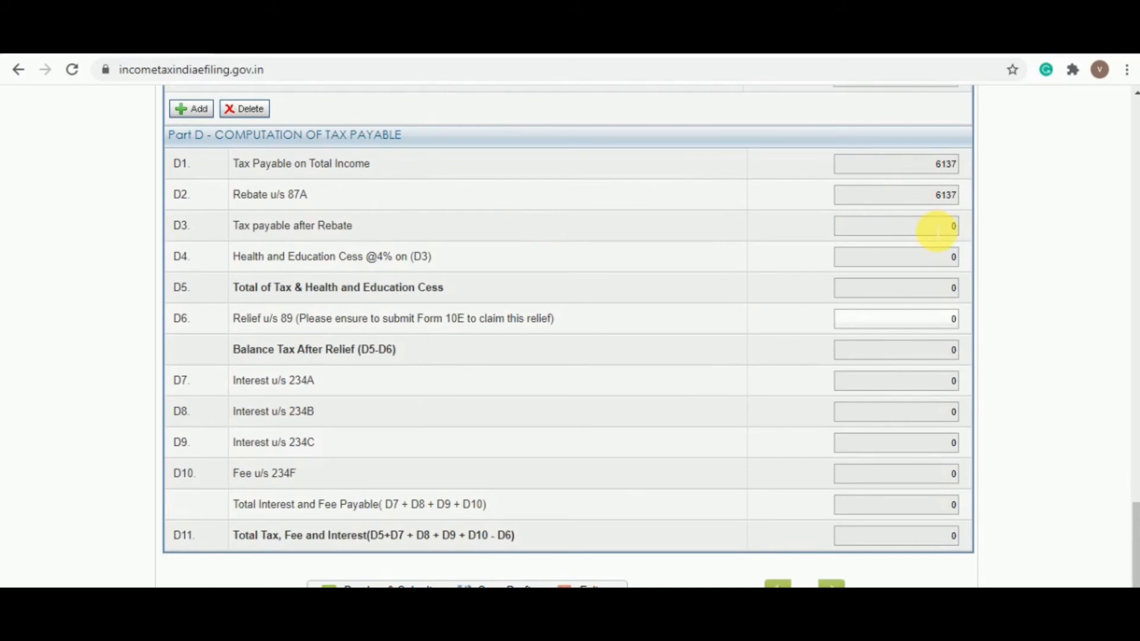
pyautogui.scroll(4, 937, 230)
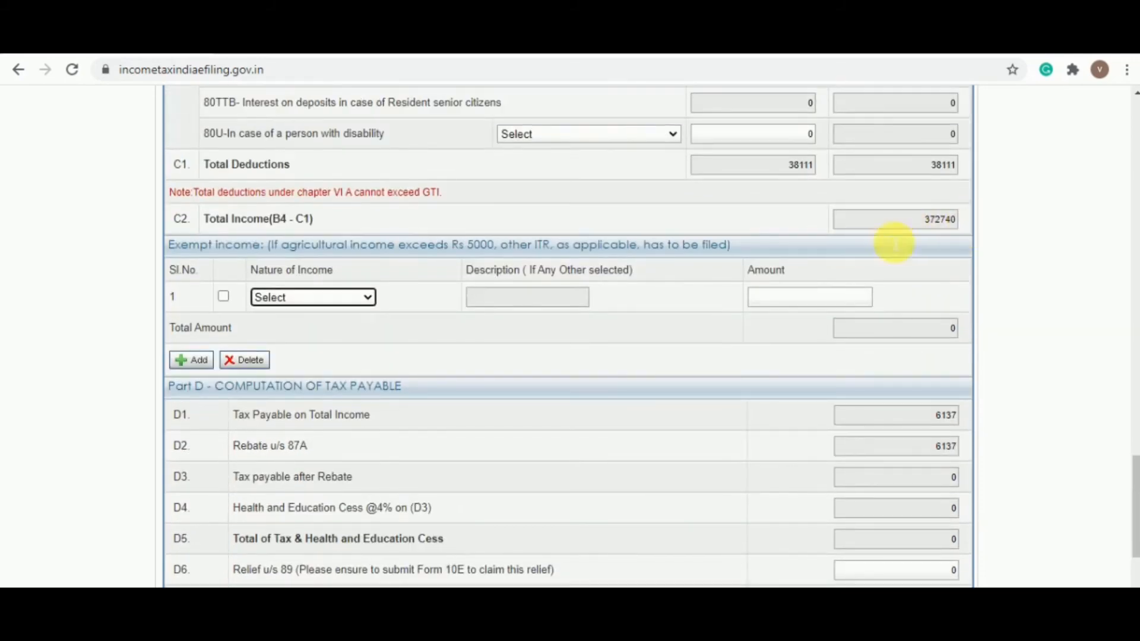
pyautogui.scroll(-5, 971, 408)
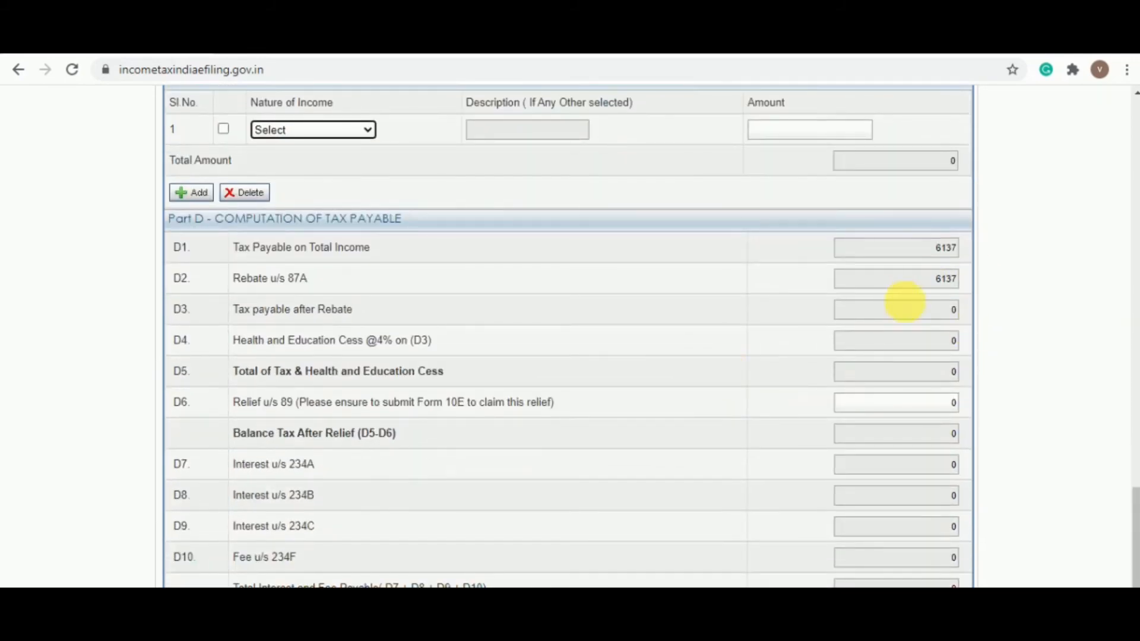
pyautogui.scroll(-1, 919, 252)
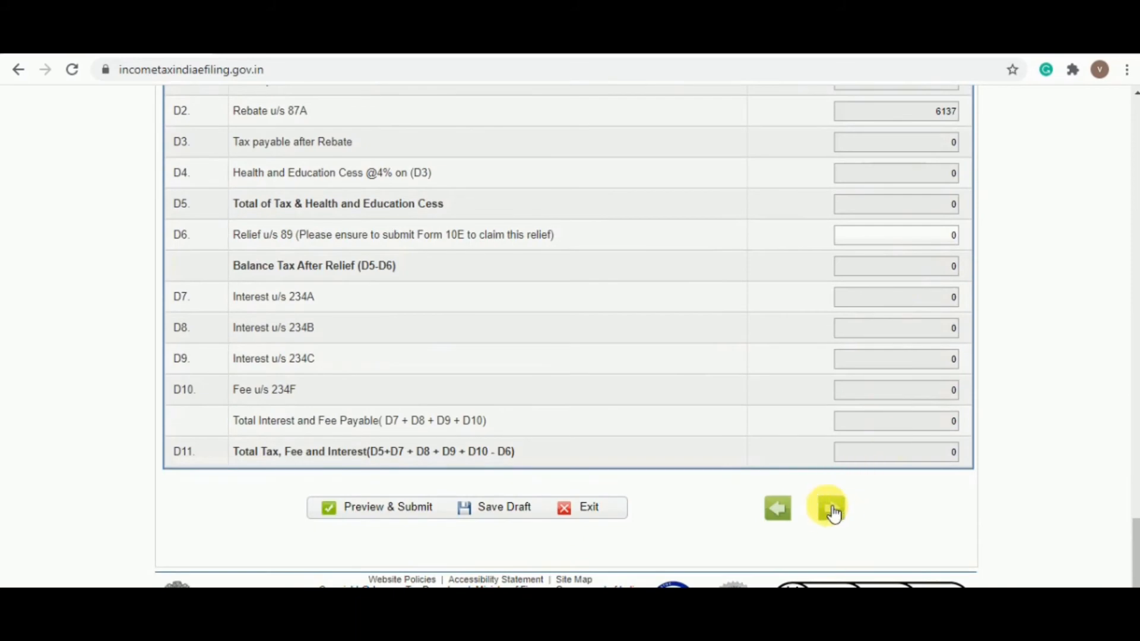
# - Go to Tax Details and review the TDS, TCS and advance or self-assessment tax schedules
pyautogui.click(833, 506)
pyautogui.scroll(10, 650, 421)
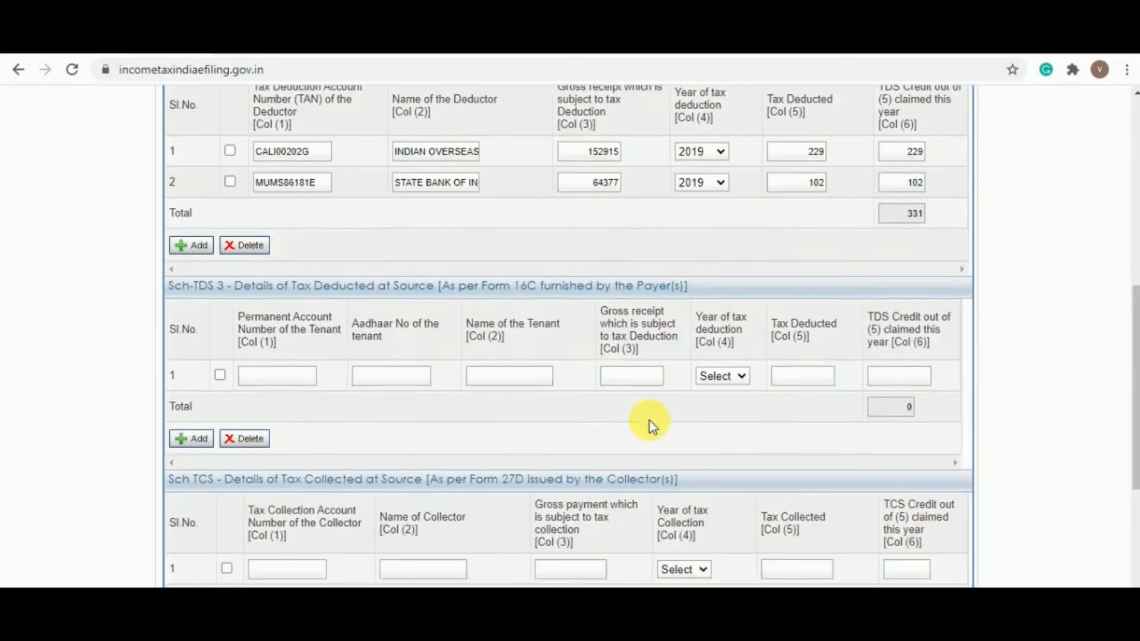
pyautogui.scroll(-3, 647, 404)
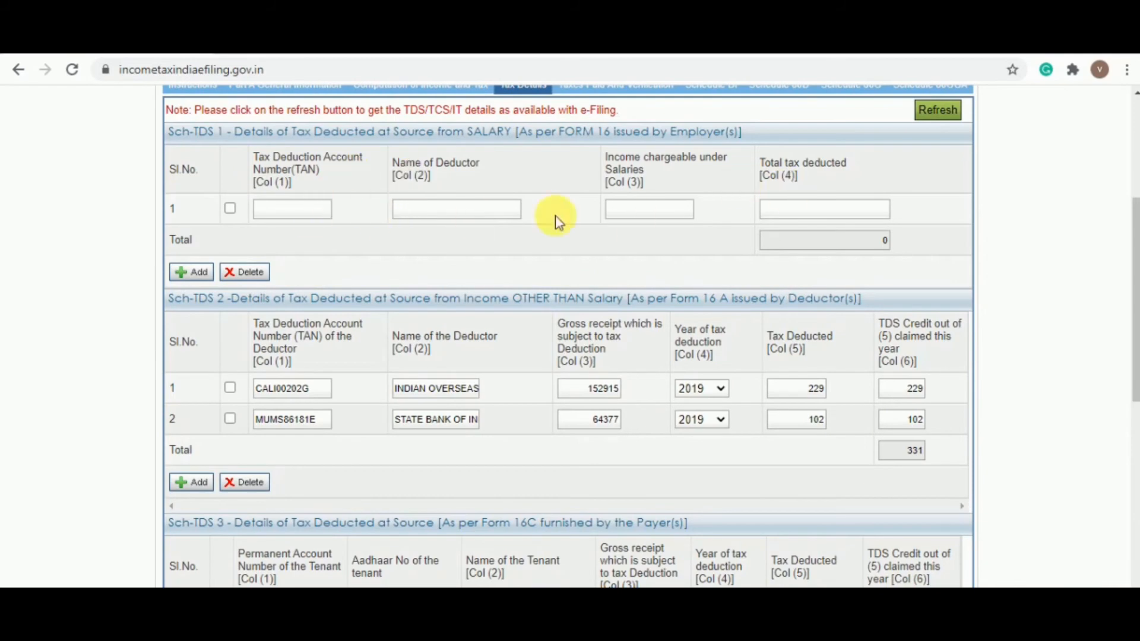
pyautogui.scroll(-3, 601, 247)
pyautogui.scroll(-7, 601, 247)
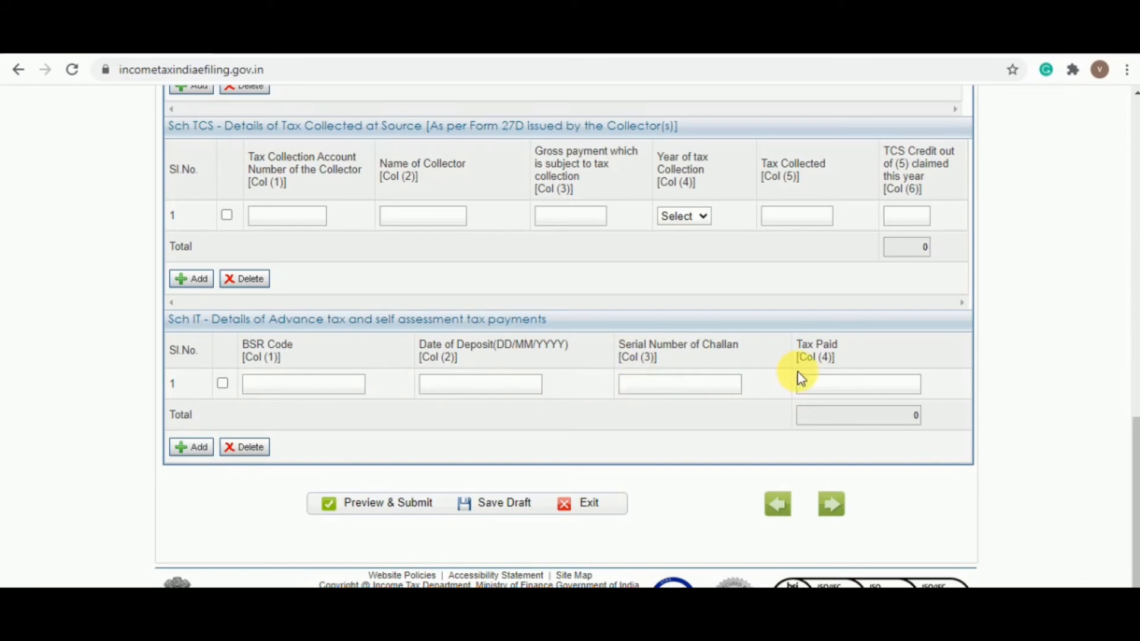
pyautogui.scroll(12, 799, 375)
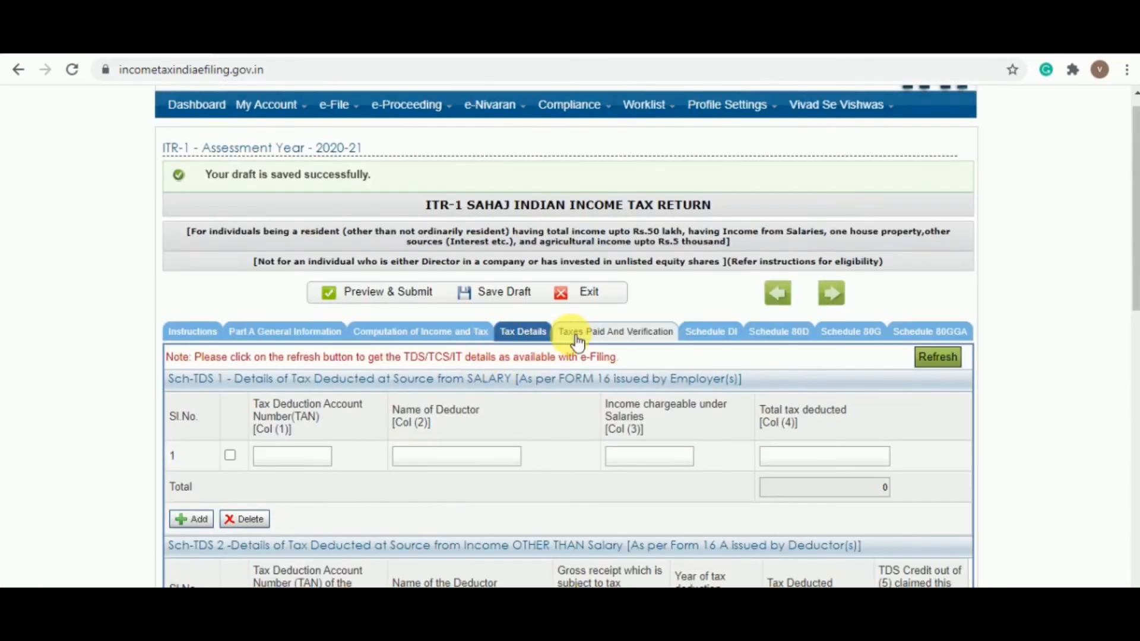
# - Open Taxes Paid And Verification and check the taxes paid, refund and bank account details
pyautogui.click(577, 343)
pyautogui.scroll(-3, 573, 336)
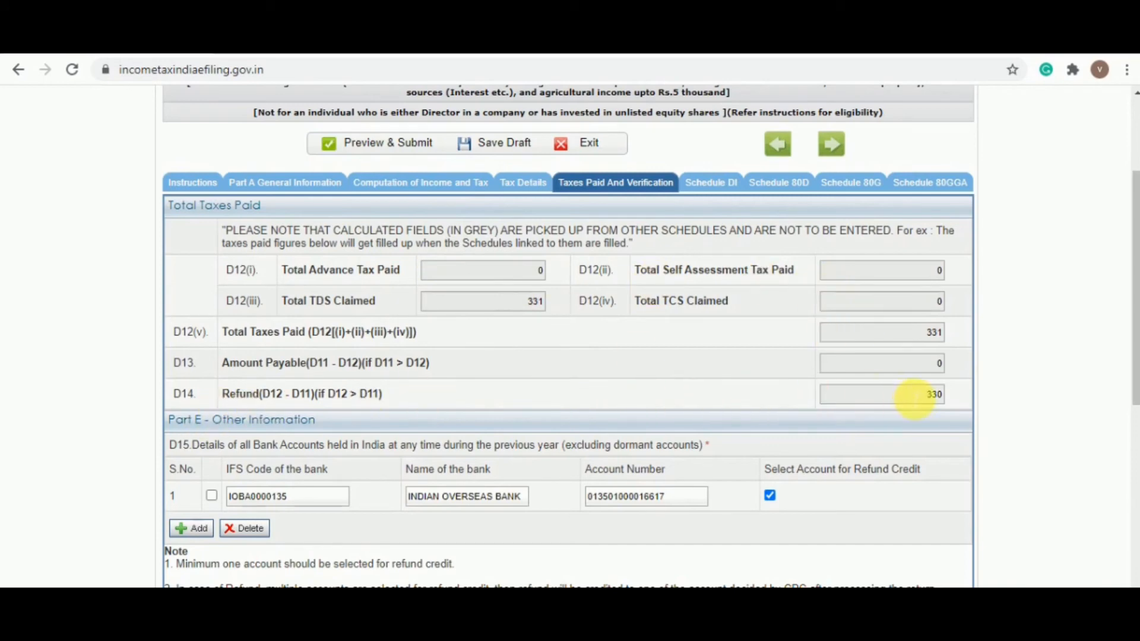
pyautogui.scroll(-1, 901, 396)
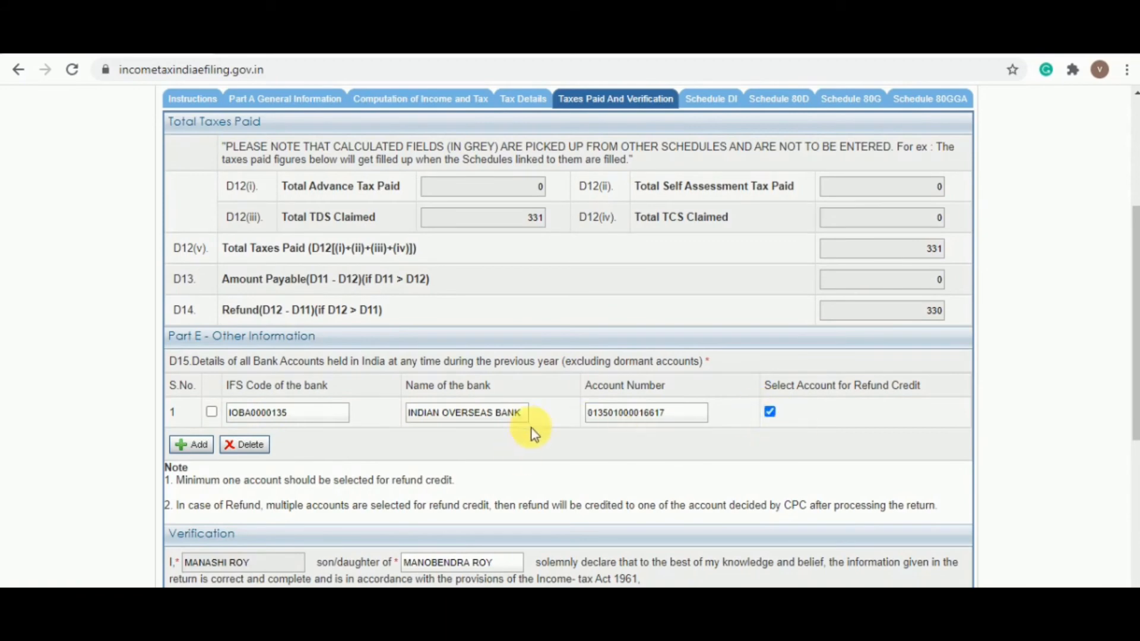
# - Add a second bank account row under Other Information and delete that row
pyautogui.click(192, 445)
pyautogui.click(212, 442)
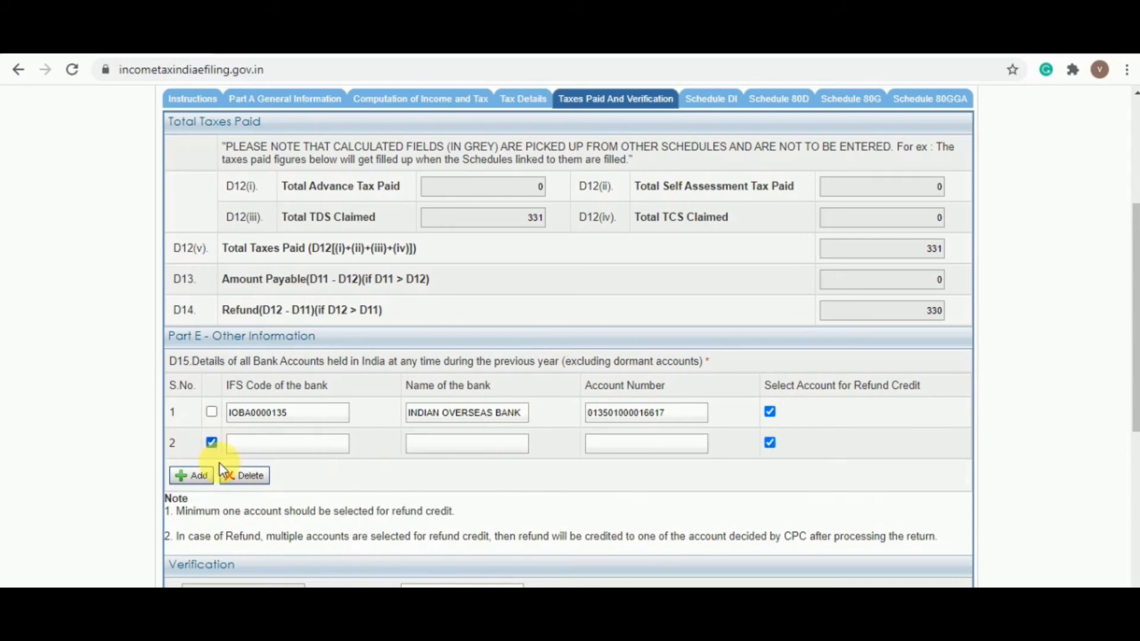
pyautogui.click(242, 475)
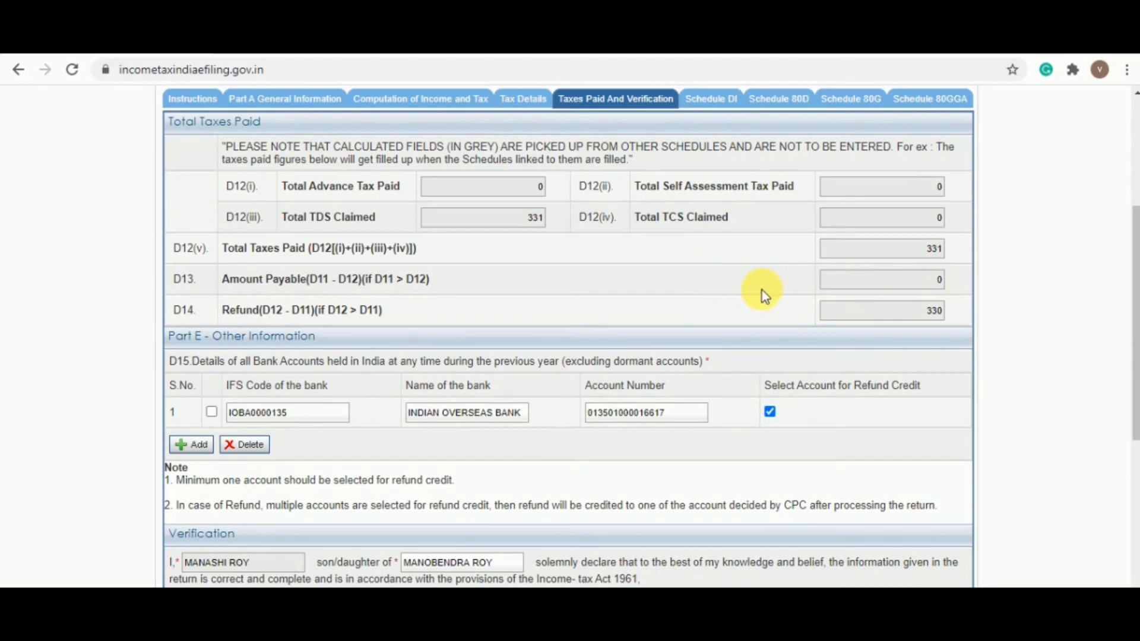
# - Check the advance and self-assessment tax schedule in Tax Details, and return to Taxes Paid And Verification
pyautogui.click(539, 113)
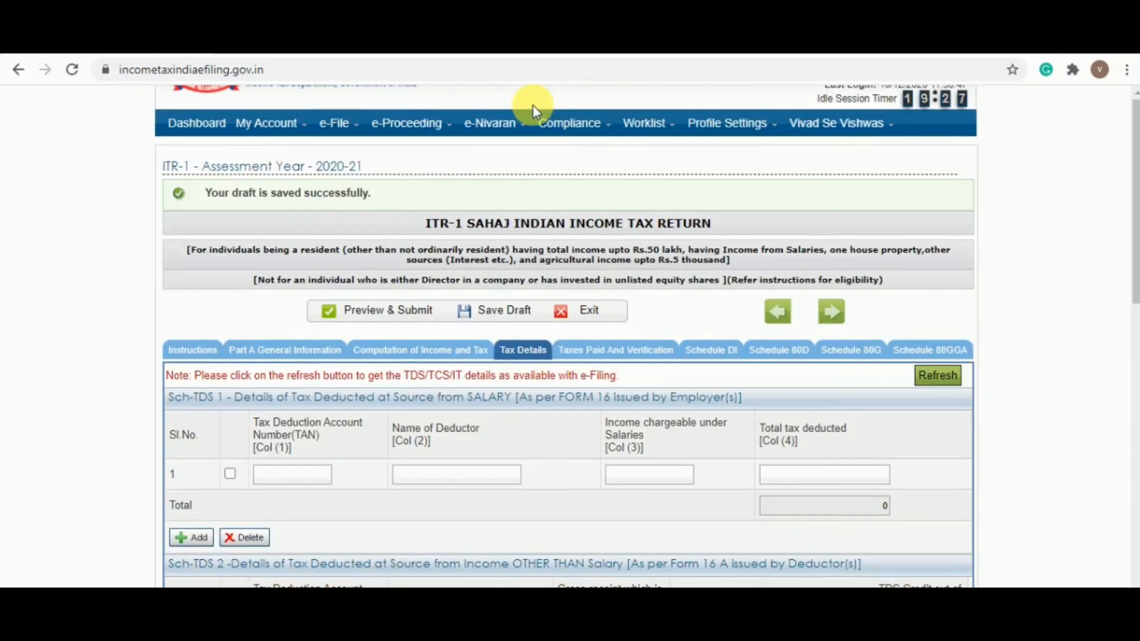
pyautogui.scroll(-15, 528, 356)
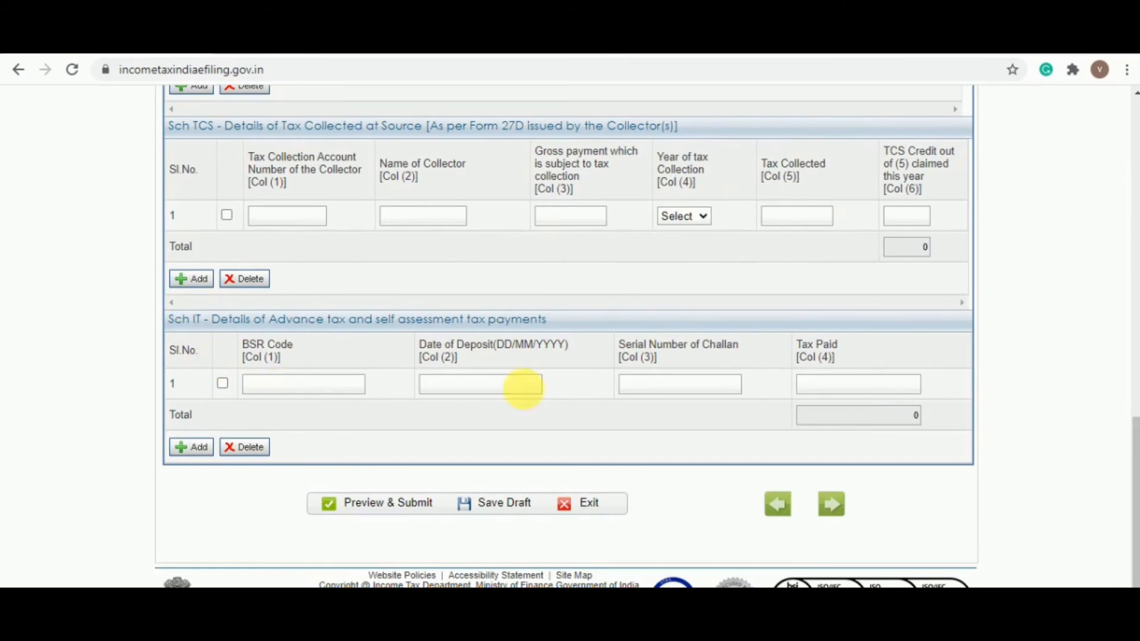
pyautogui.click(843, 508)
pyautogui.scroll(7, 823, 415)
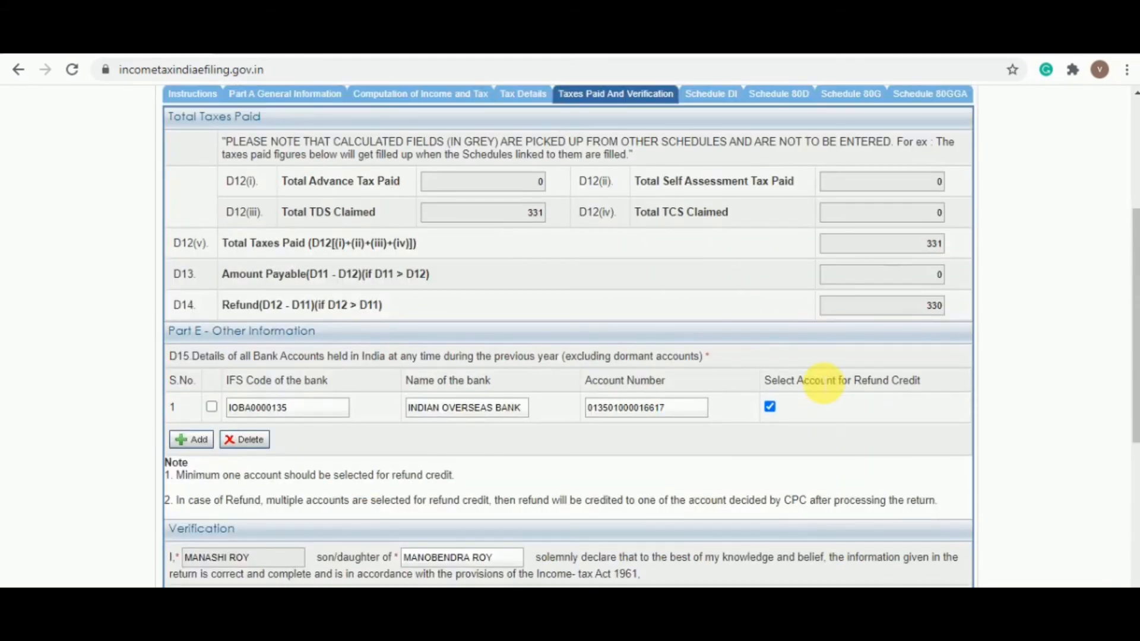
# - Complete the Verification section with capacity Self, place Kolkata and the option to e-Verify later within 120 days of filing
pyautogui.scroll(-6, 815, 374)
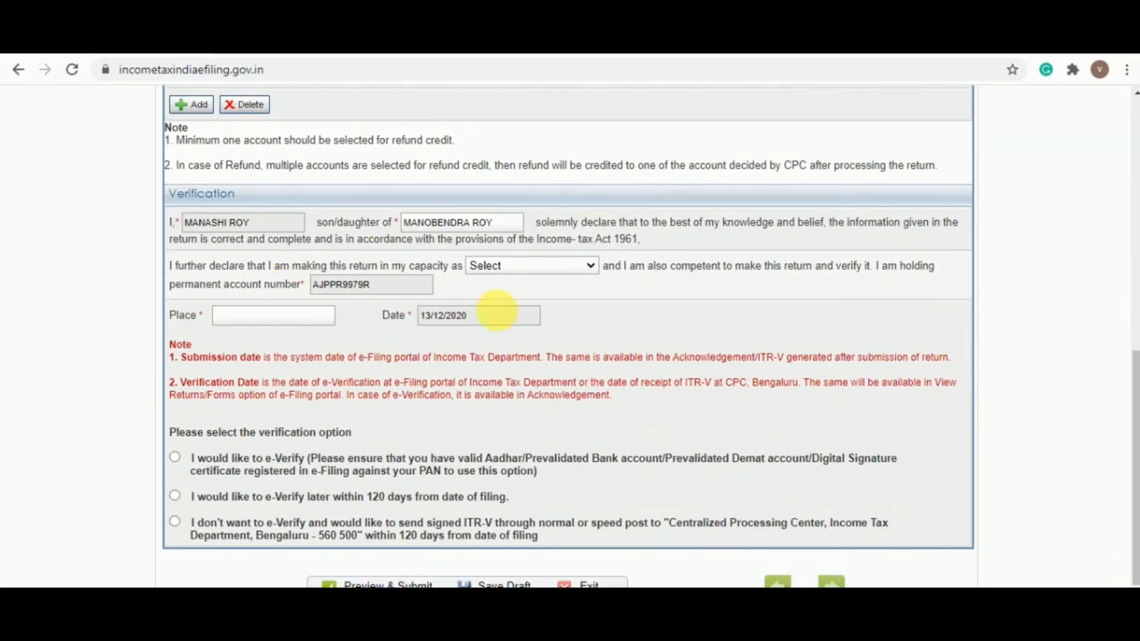
pyautogui.click(480, 266)
pyautogui.click(490, 307)
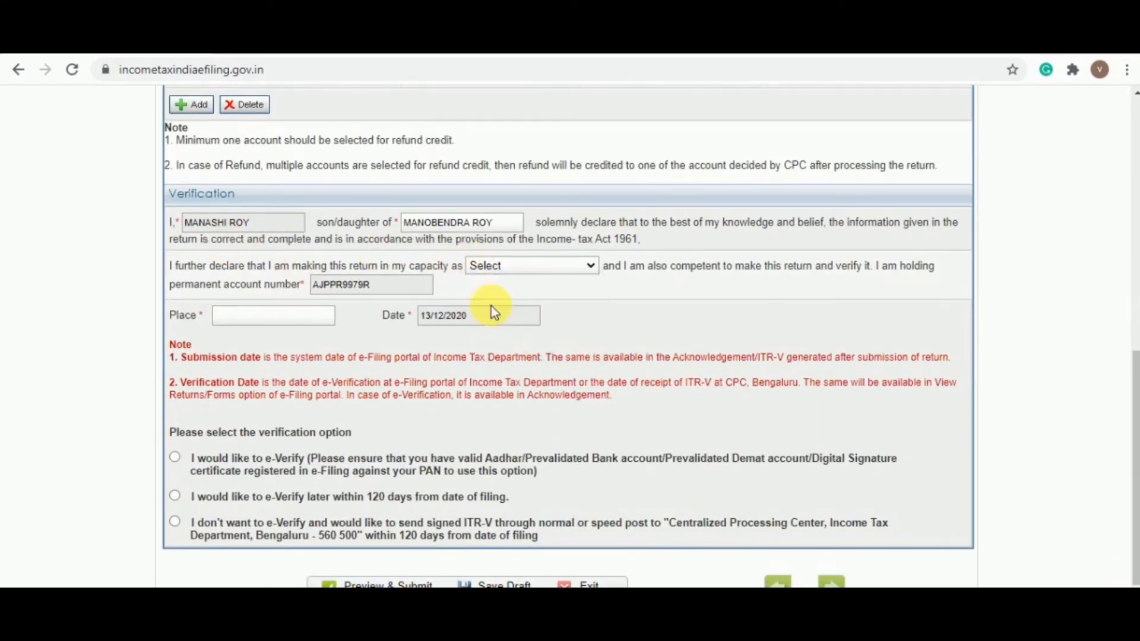
pyautogui.click(321, 319)
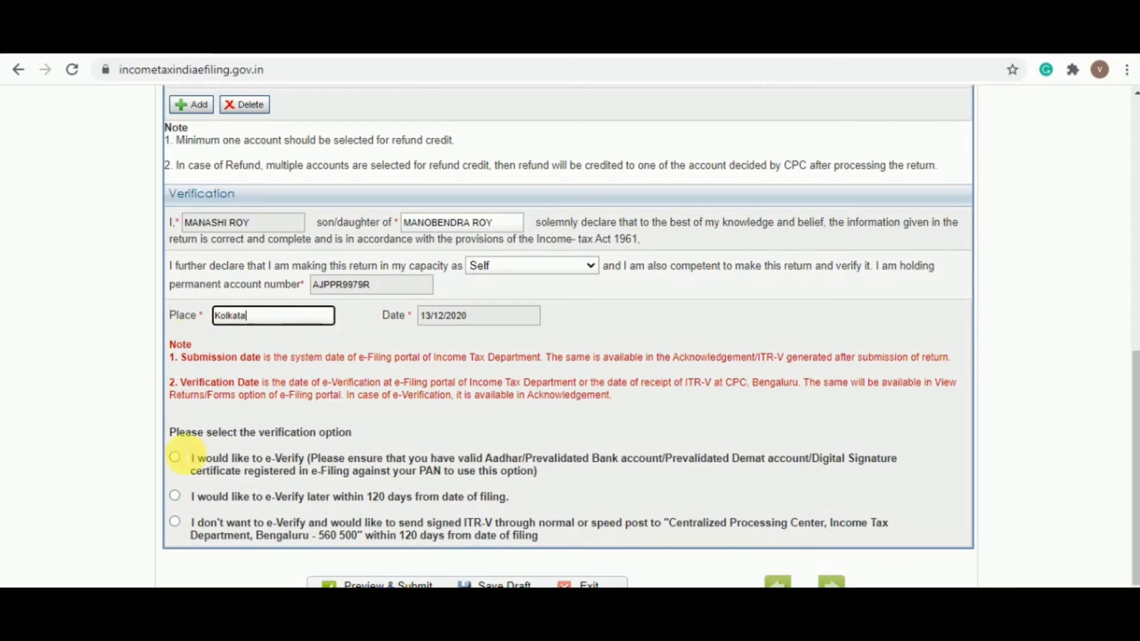
pyautogui.click(175, 497)
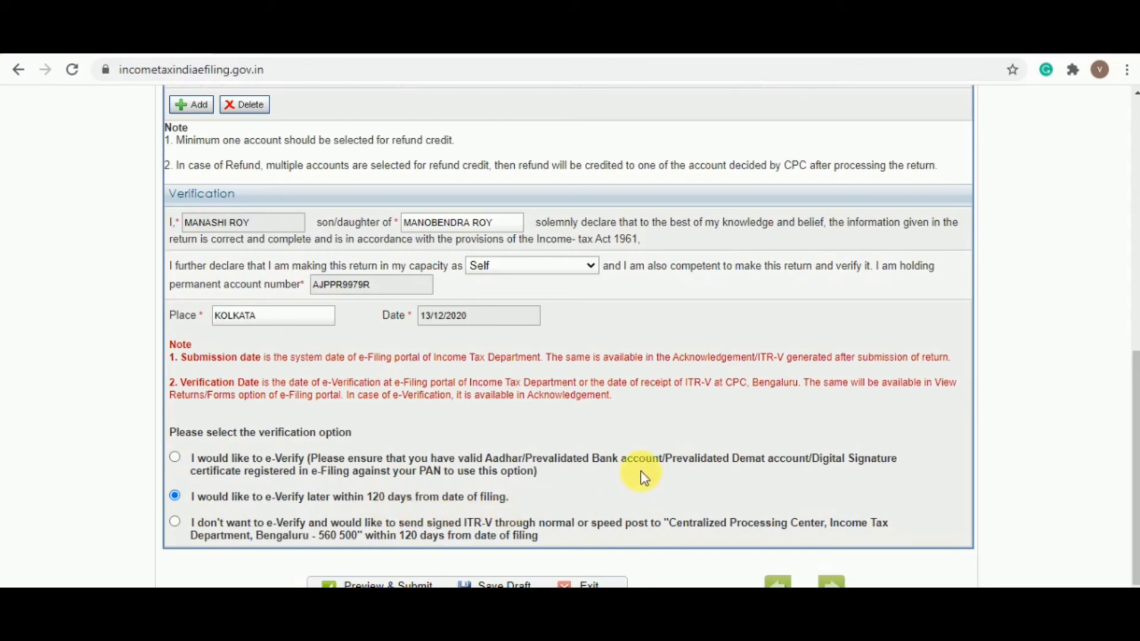
# - Open Schedule DI and examine the Chapter VIA investment details and their deduction columns
pyautogui.scroll(10, 641, 472)
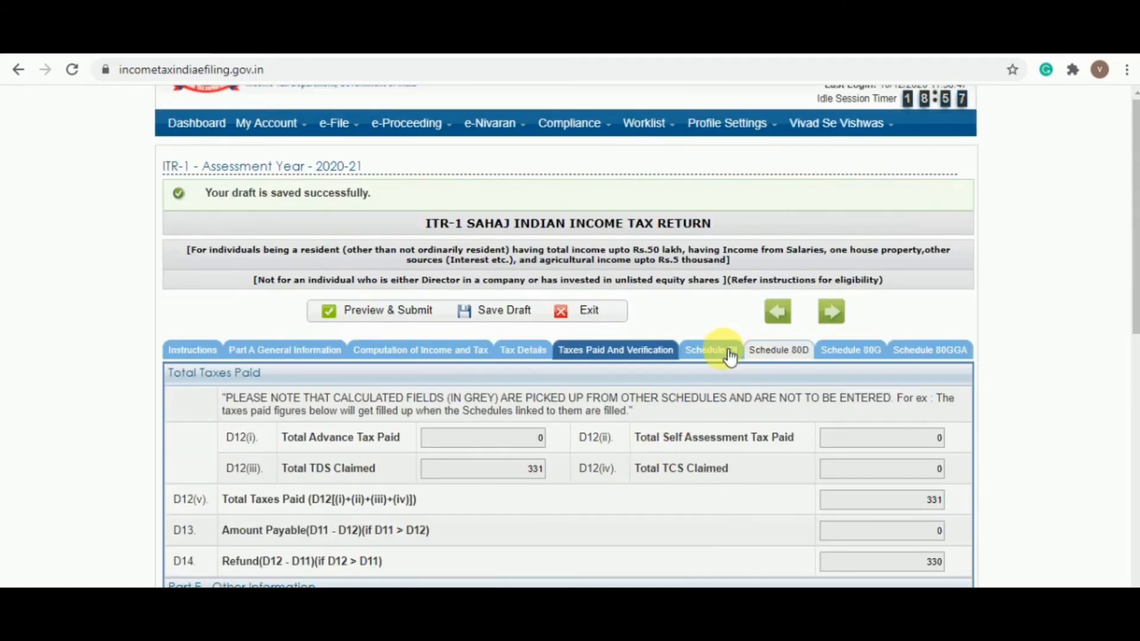
pyautogui.click(728, 351)
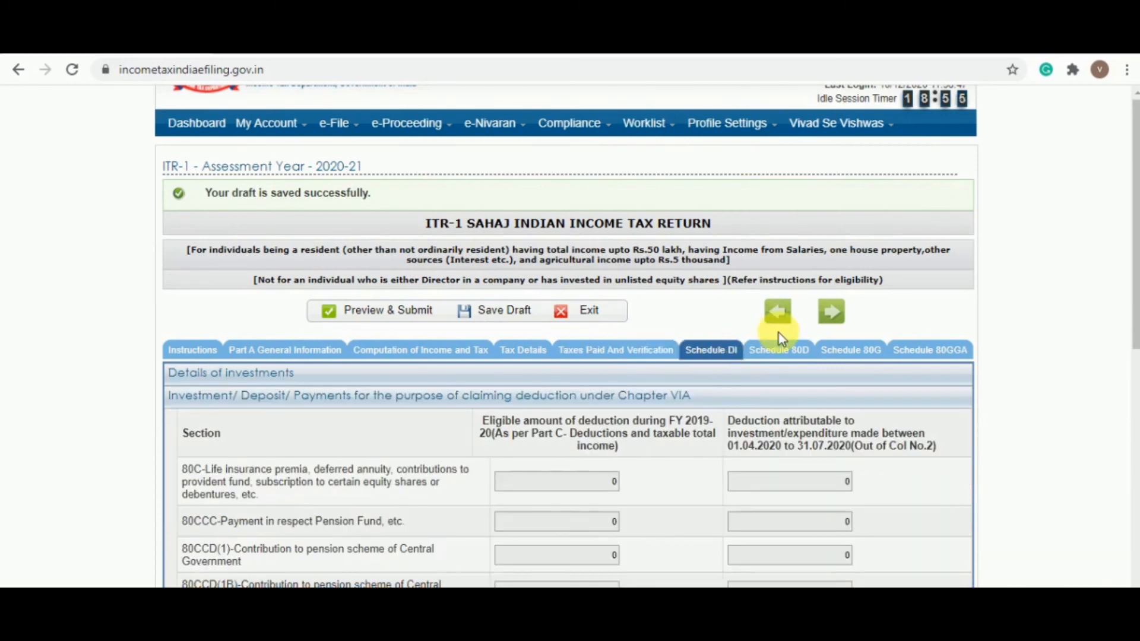
pyautogui.scroll(-1, 788, 378)
pyautogui.scroll(-2, 754, 332)
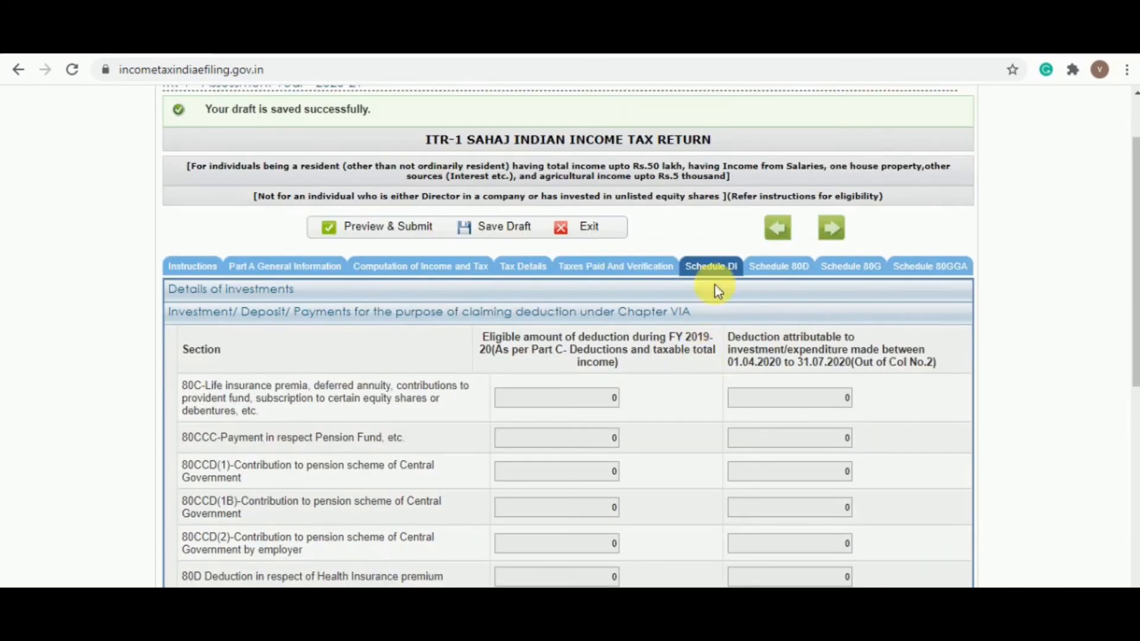
pyautogui.scroll(-1, 618, 309)
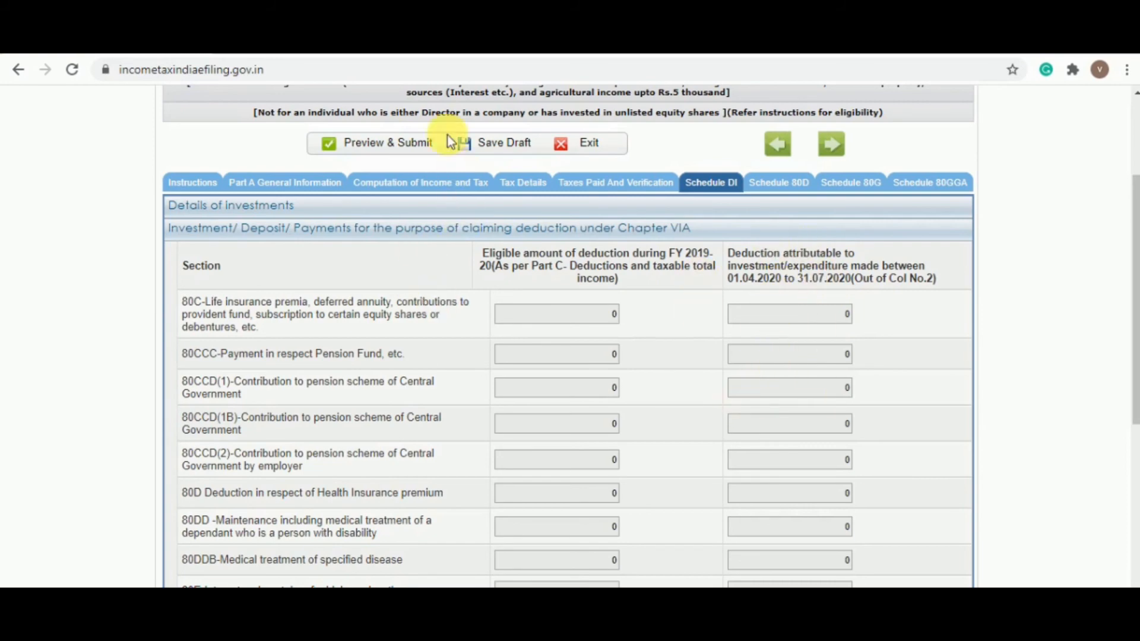
# - Under Part C, set the question on investments made between 01.04.2020 and 31.07.2020 to YES
pyautogui.click(432, 189)
pyautogui.scroll(-15, 677, 380)
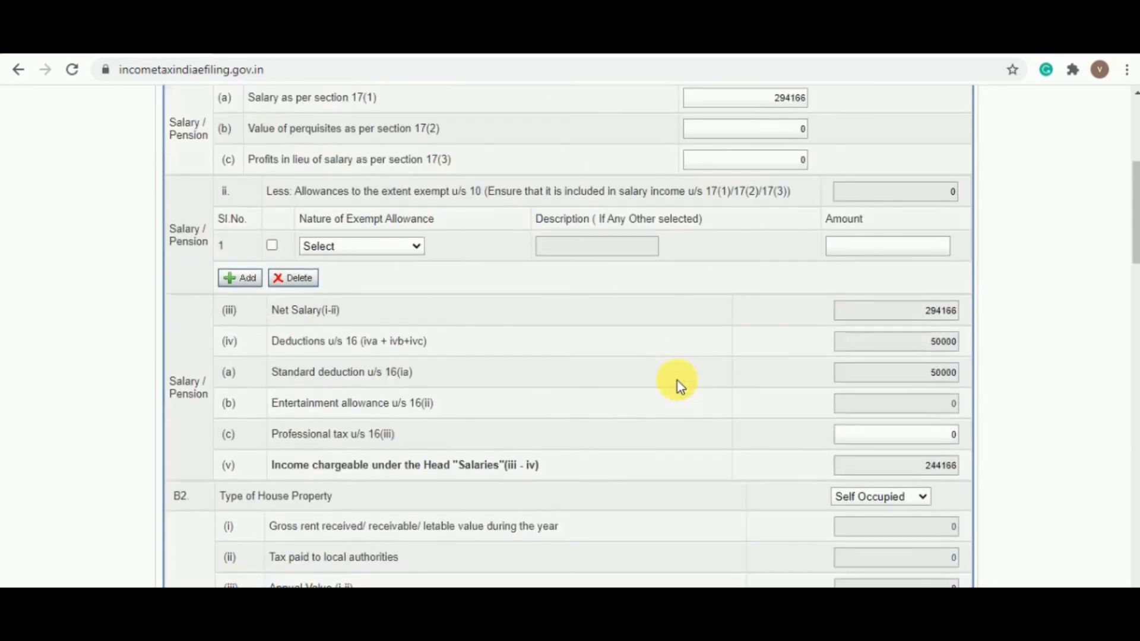
pyautogui.scroll(-3, 678, 370)
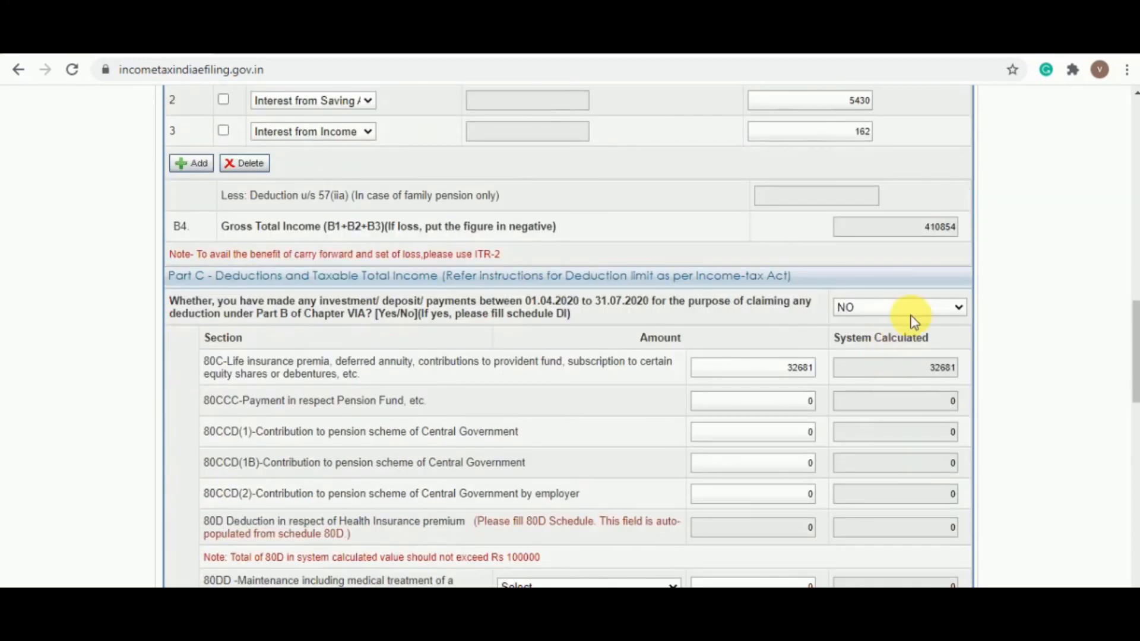
pyautogui.click(913, 315)
pyautogui.click(881, 355)
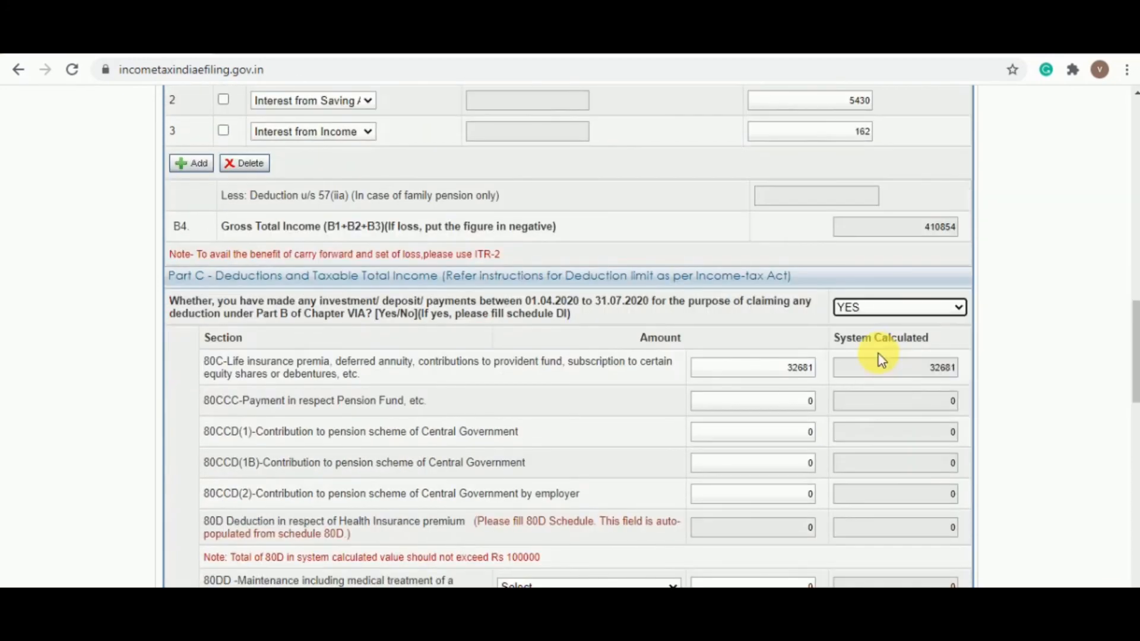
# - Reopen Schedule DI and examine the eligible 80C deduction and the column for investments made between 01.04.2020 and 31.07.2020
pyautogui.scroll(8, 881, 359)
pyautogui.scroll(10, 879, 354)
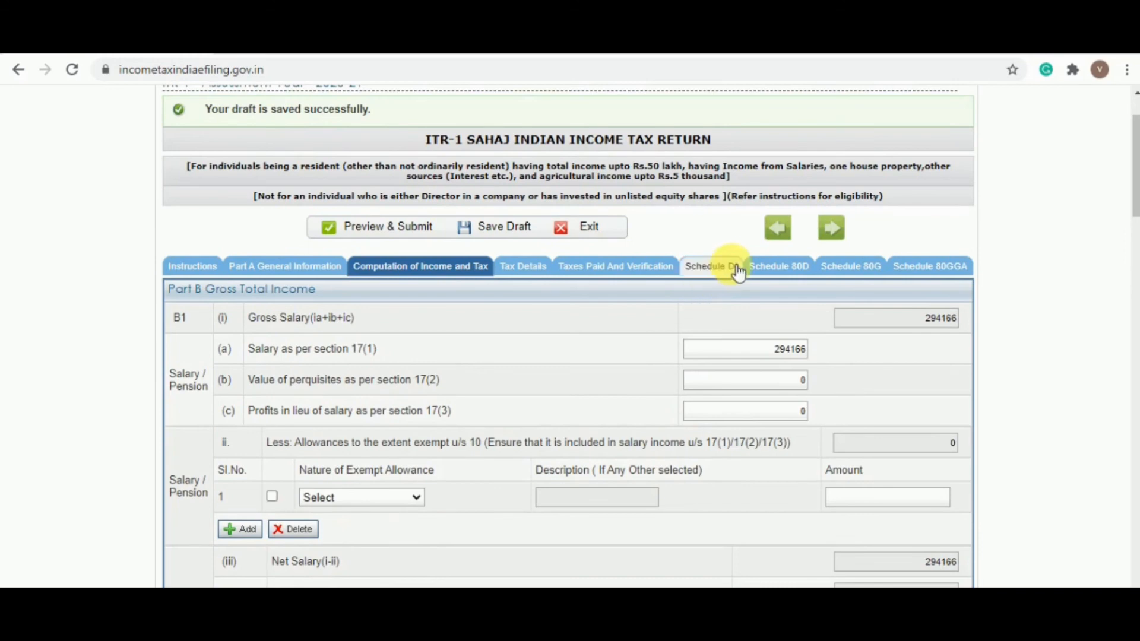
pyautogui.click(711, 261)
pyautogui.scroll(-3, 796, 502)
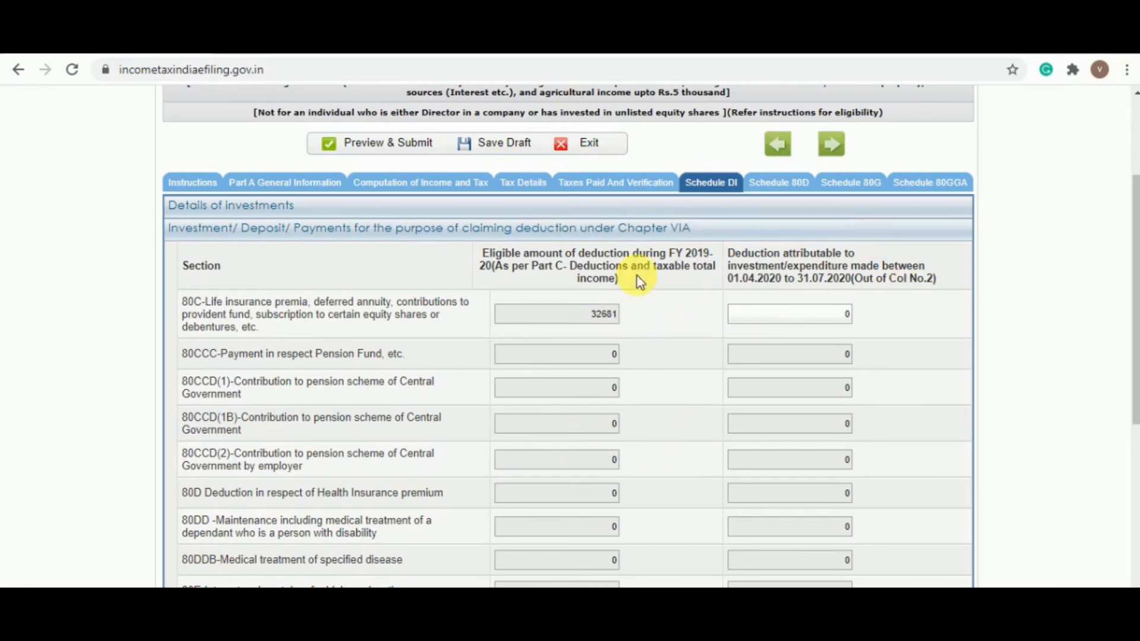
pyautogui.scroll(-1, 833, 316)
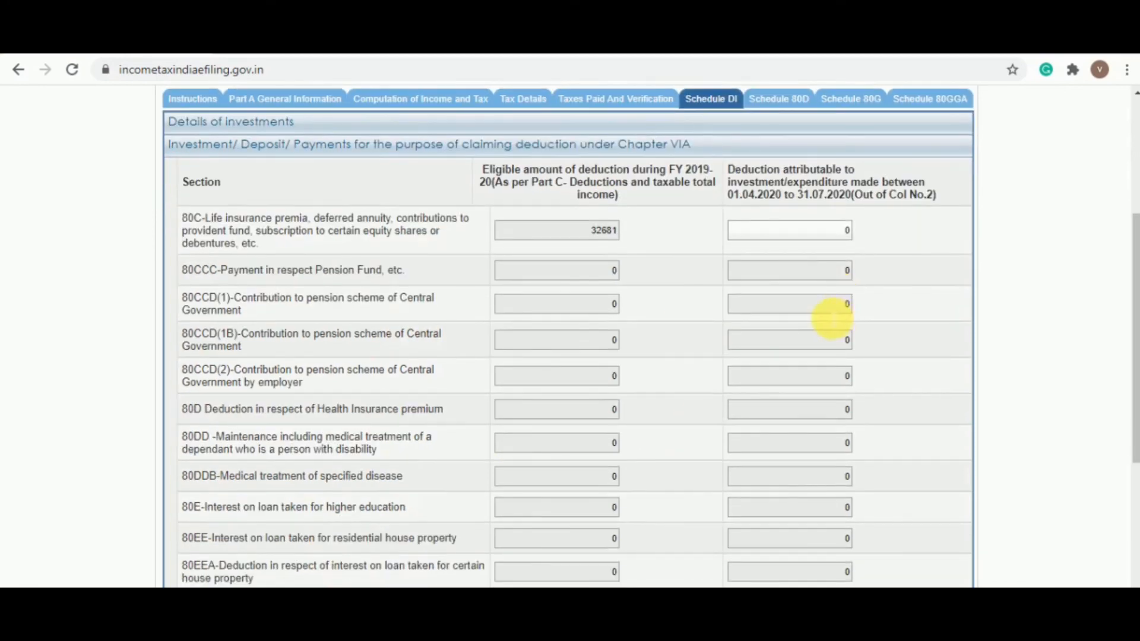
pyautogui.scroll(-4, 832, 316)
pyautogui.scroll(5, 832, 315)
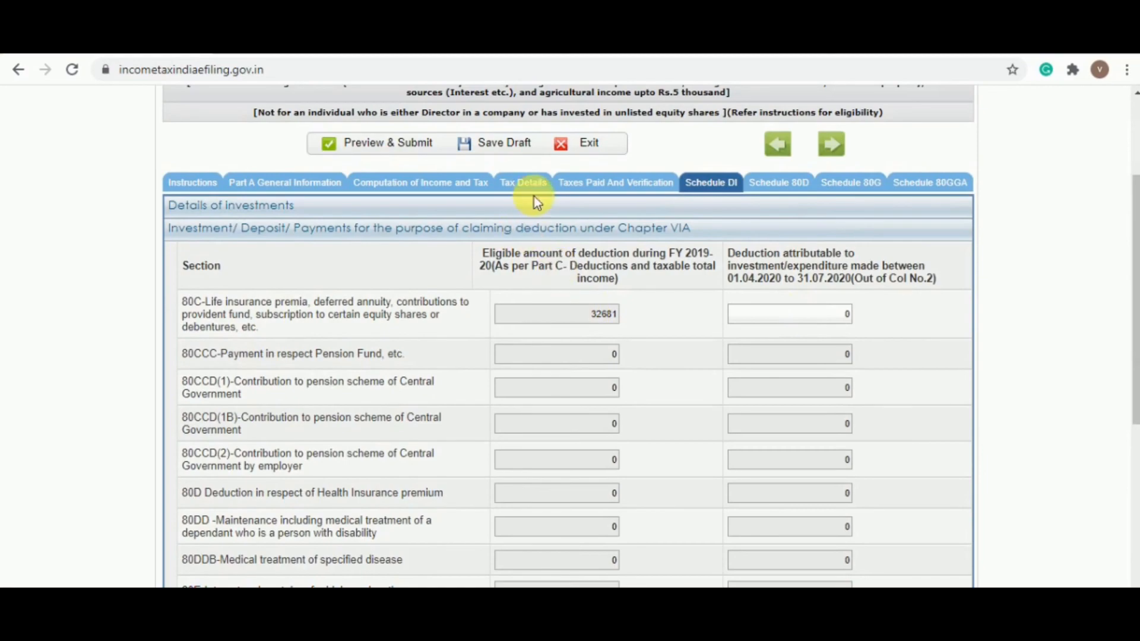
# - Return to Computation of Income and Tax and set the Part C investment period question back to NO
pyautogui.click(541, 194)
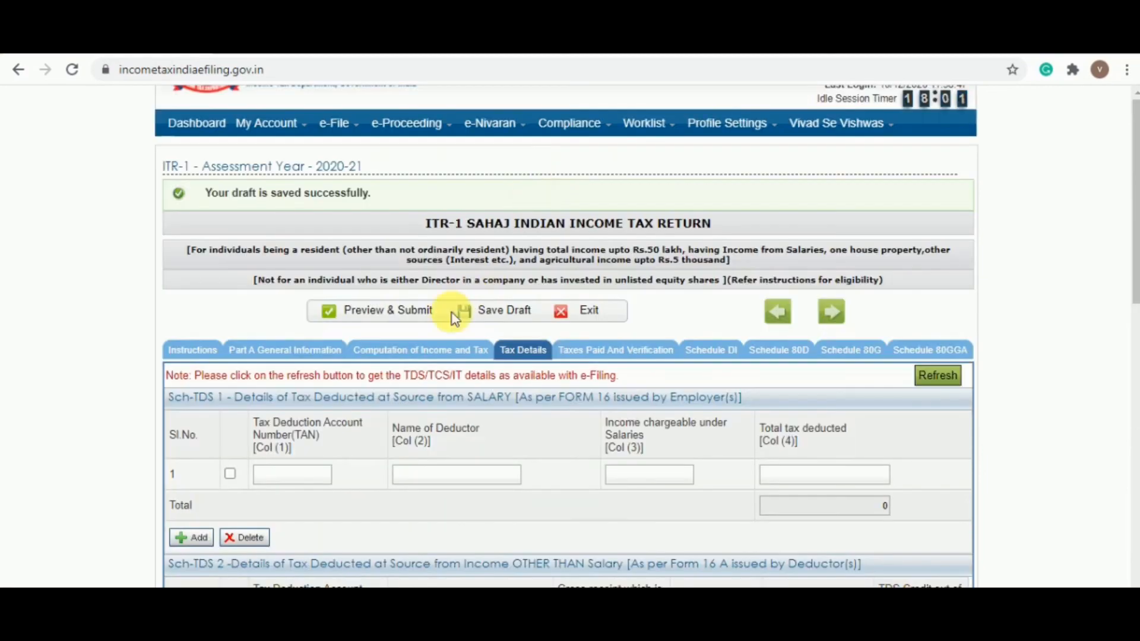
pyautogui.click(439, 351)
pyautogui.scroll(-15, 438, 359)
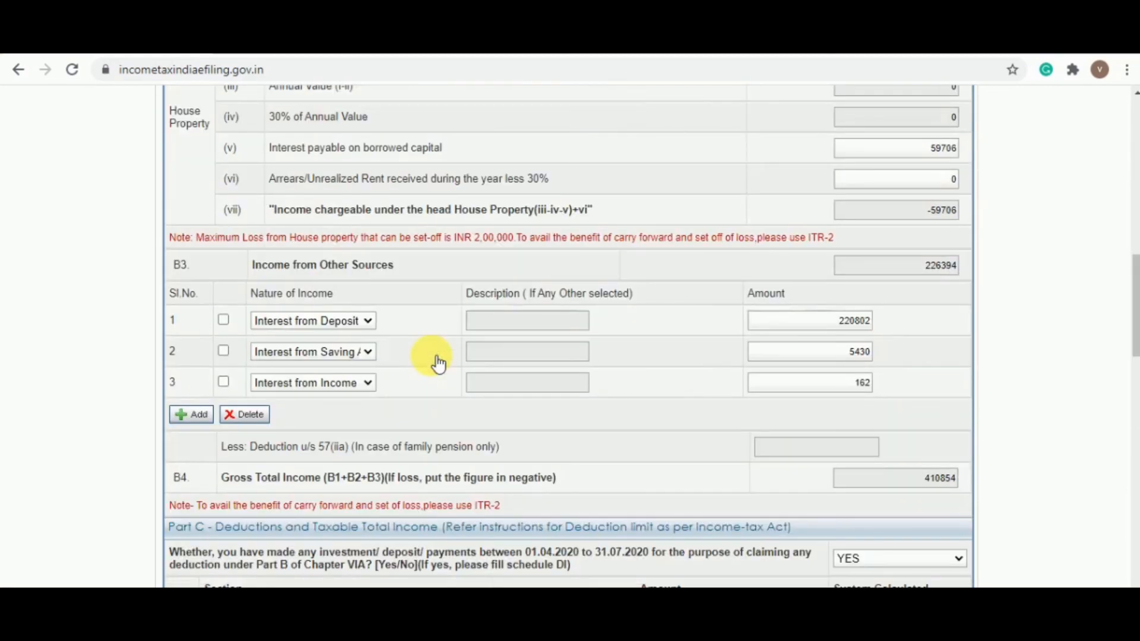
pyautogui.click(911, 224)
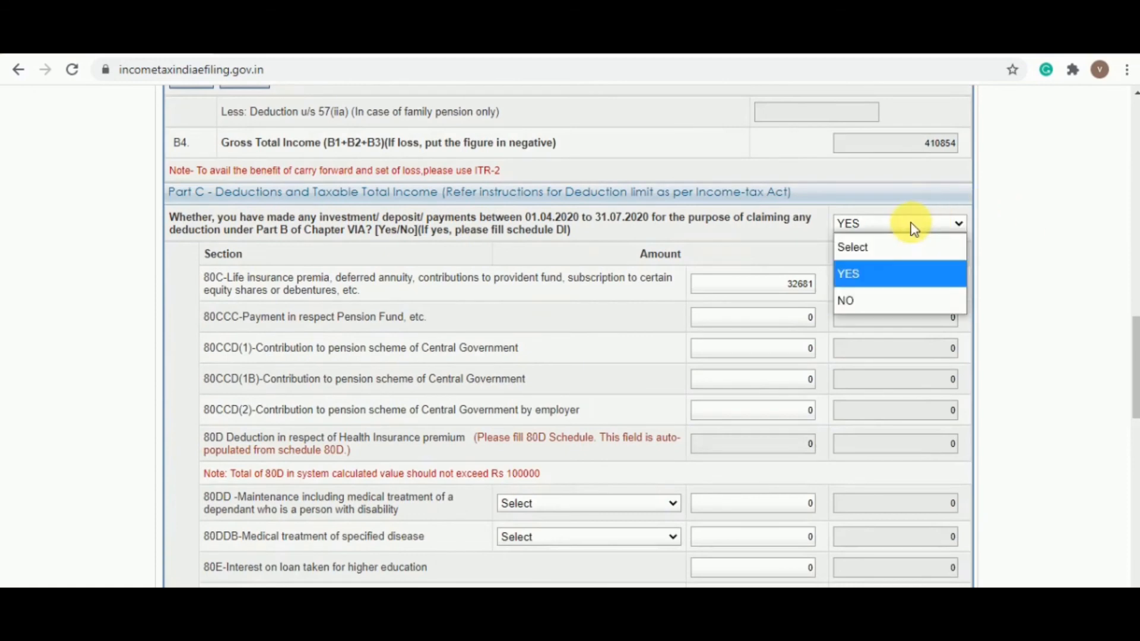
pyautogui.click(866, 300)
# - Open Schedule 80D and review the health insurance and preventive checkup fields for self, family and parents
pyautogui.scroll(15, 864, 298)
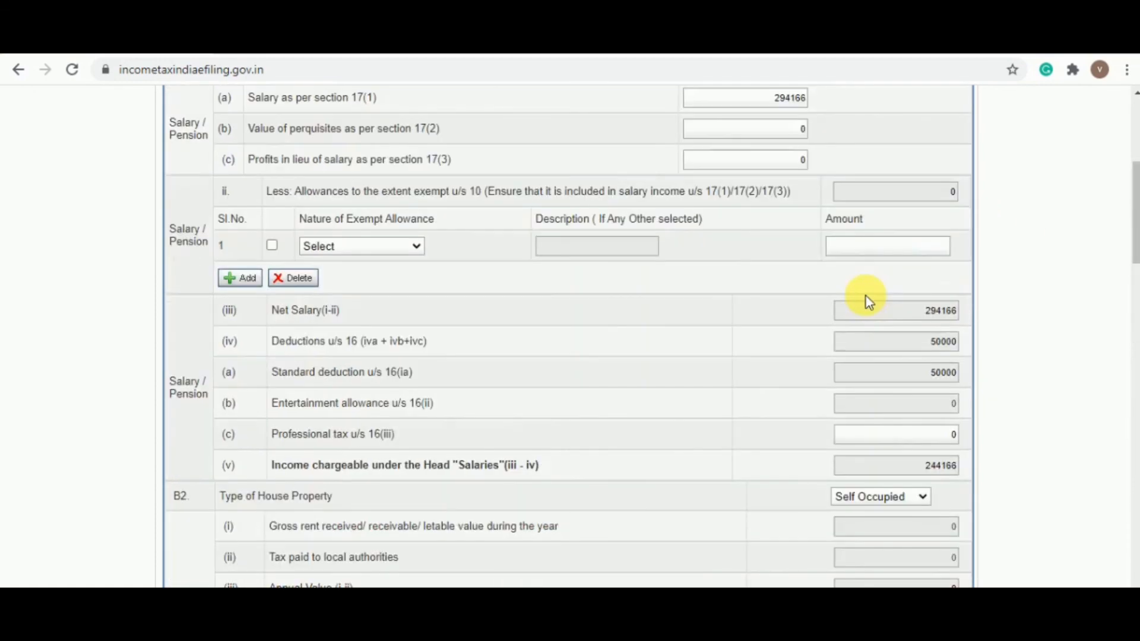
pyautogui.click(784, 266)
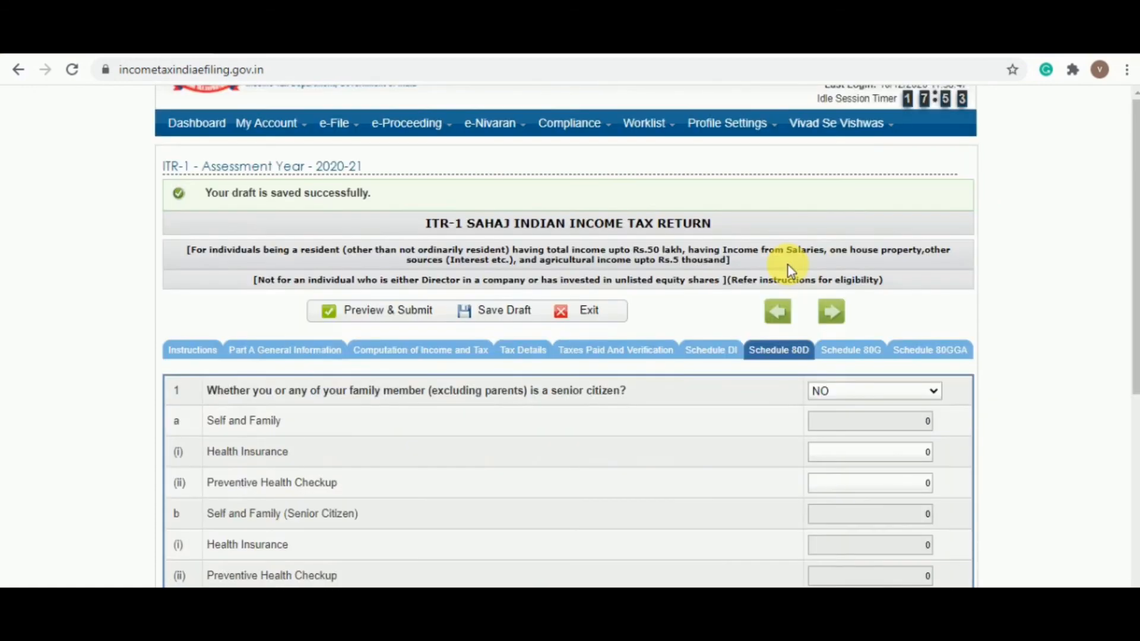
pyautogui.scroll(-3, 784, 377)
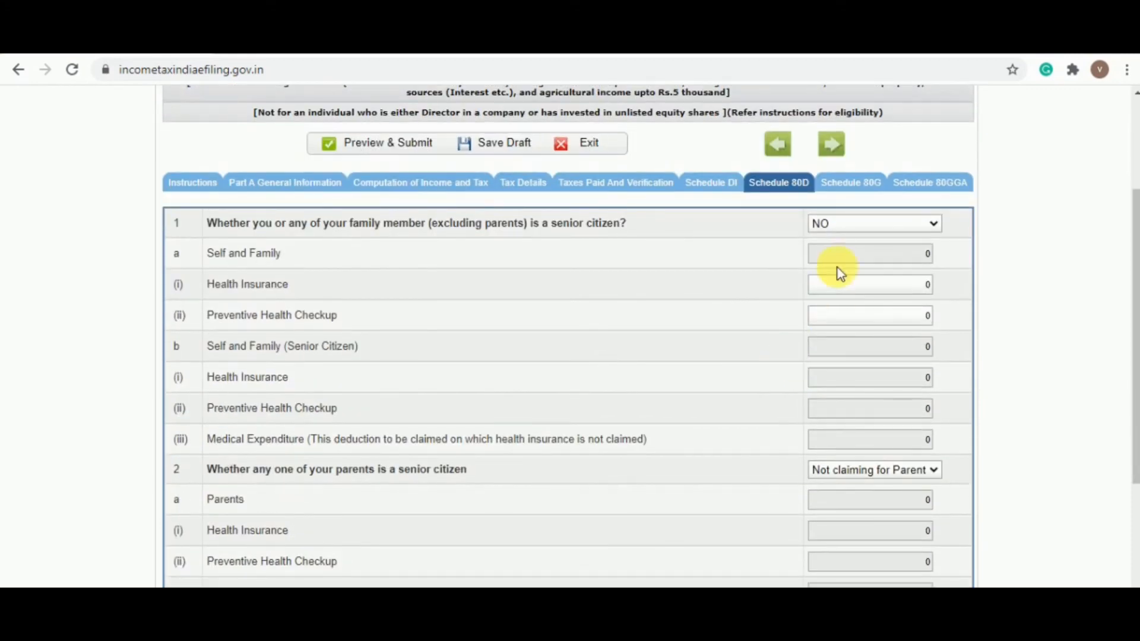
pyautogui.scroll(-5, 877, 380)
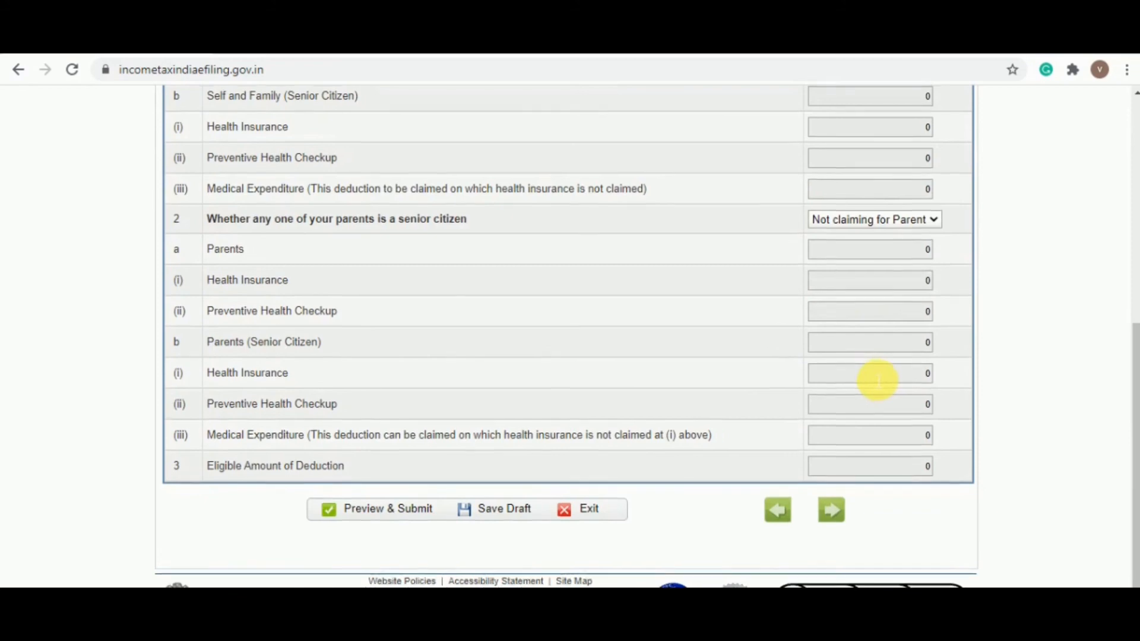
pyautogui.scroll(5, 877, 378)
# - Look through the donation details in Schedule 80G and Schedule 80GGA
pyautogui.click(862, 191)
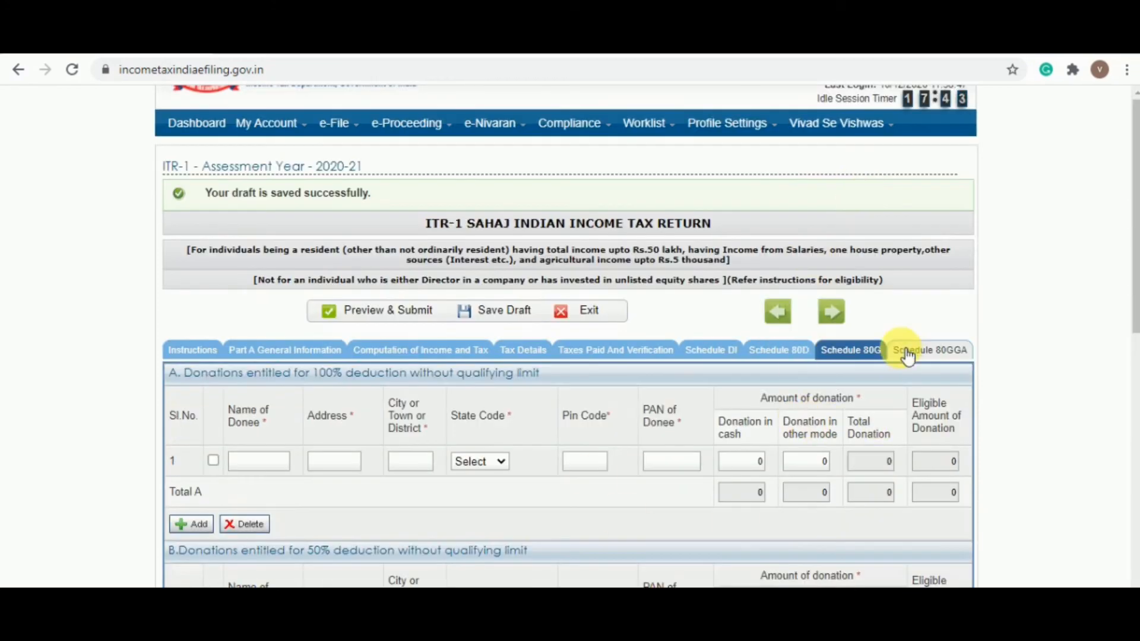
pyautogui.click(908, 354)
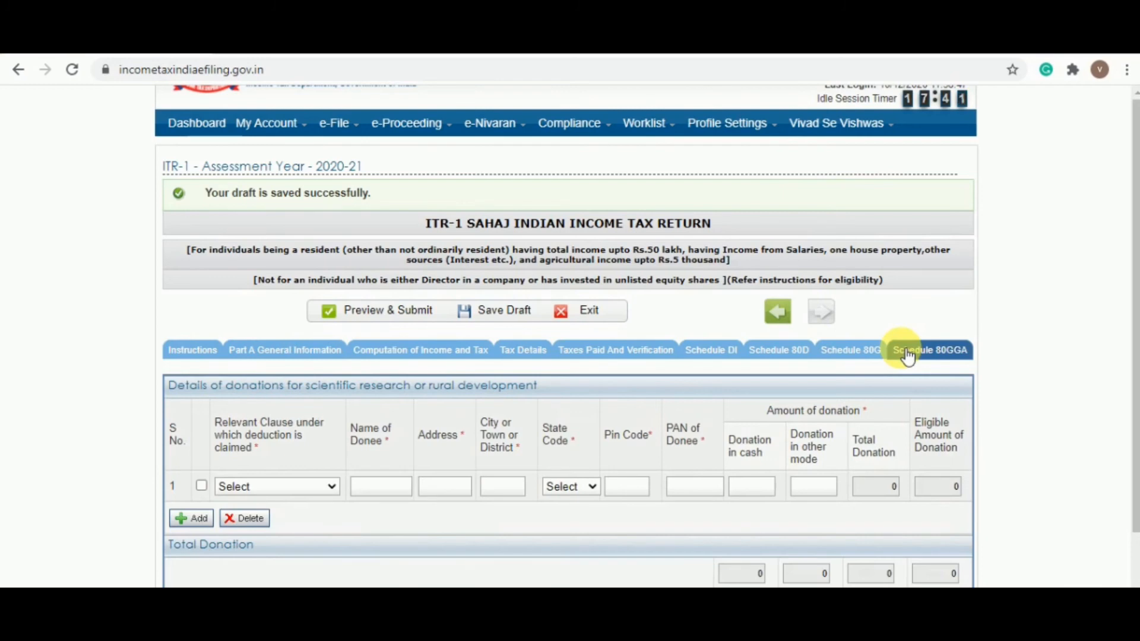
pyautogui.scroll(-2, 890, 341)
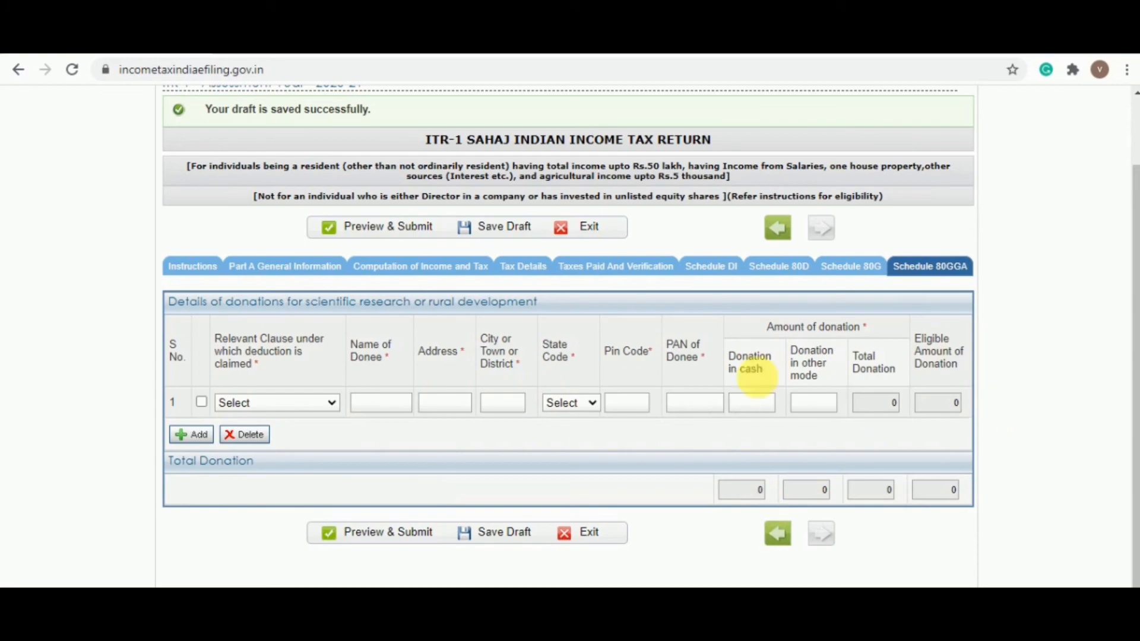
# - Return to Taxes Paid And Verification, start Preview & Submit and confirm that all details are valid
pyautogui.click(603, 266)
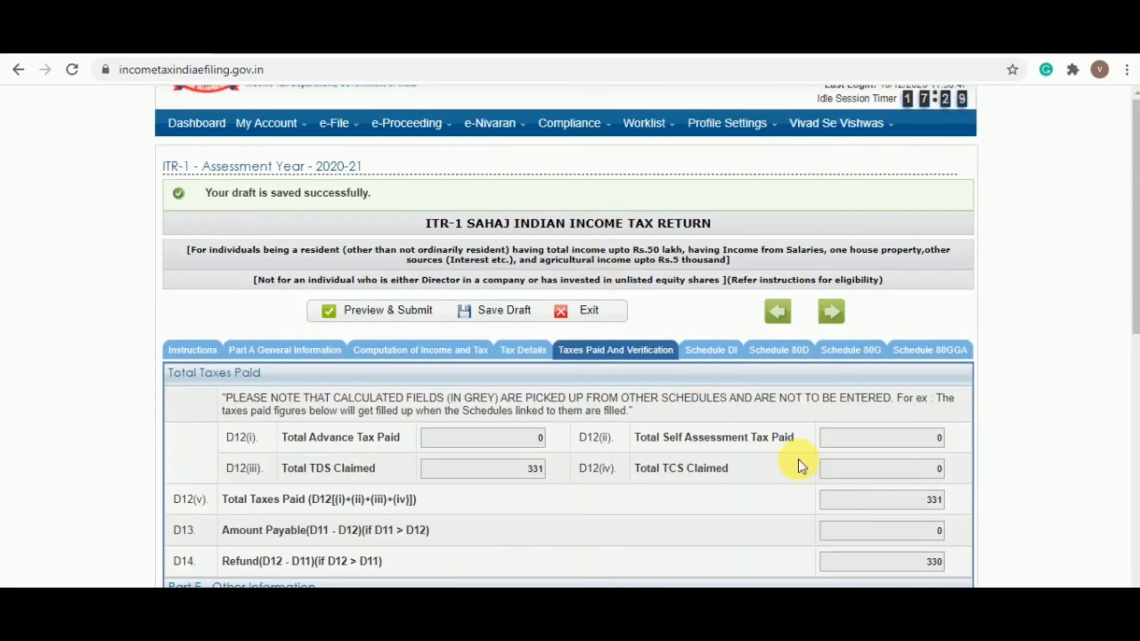
pyautogui.scroll(-10, 799, 464)
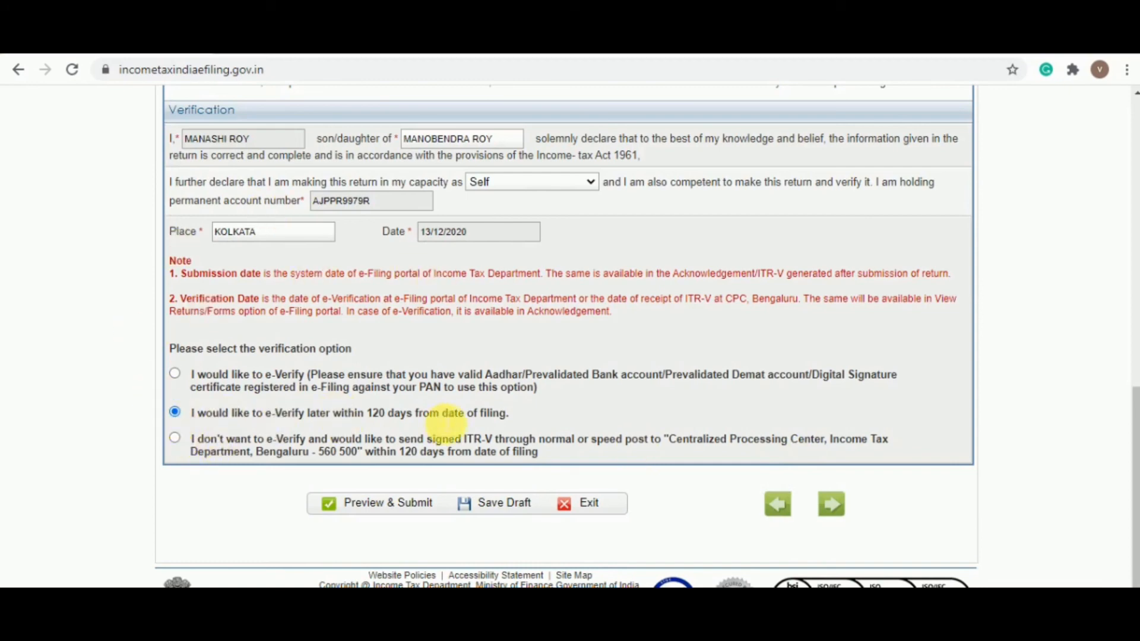
pyautogui.click(505, 504)
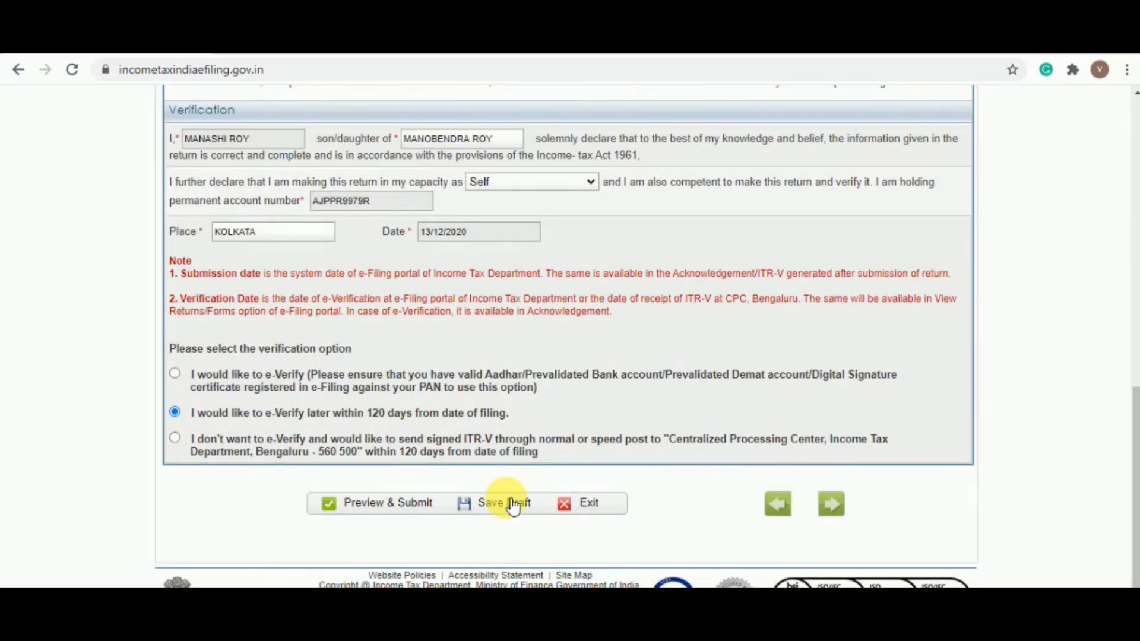
pyautogui.click(369, 507)
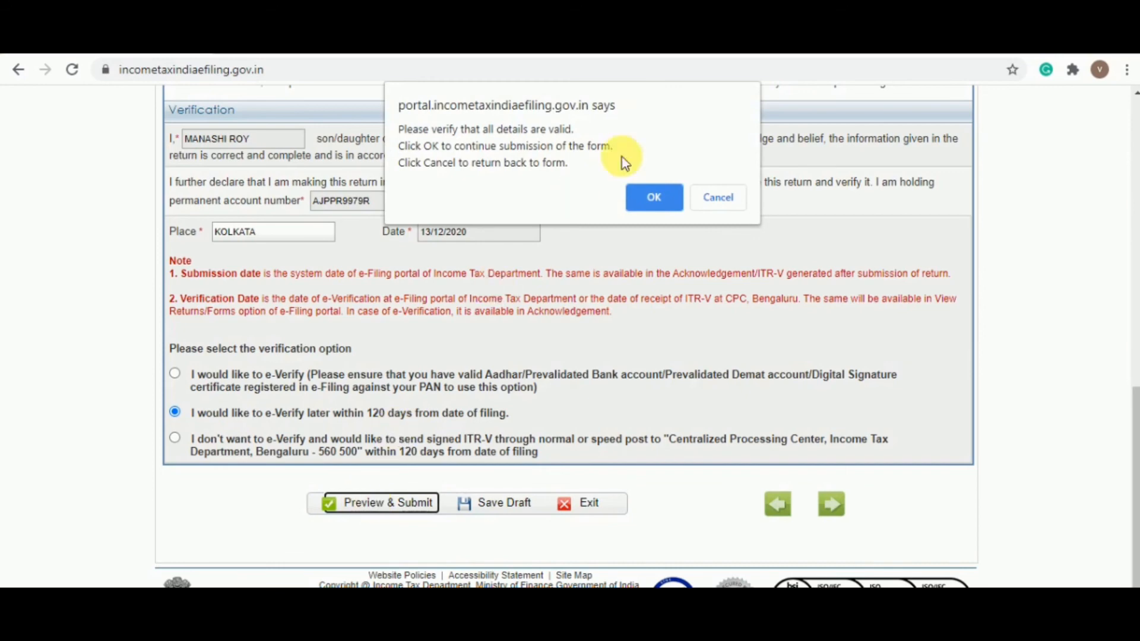
pyautogui.click(653, 194)
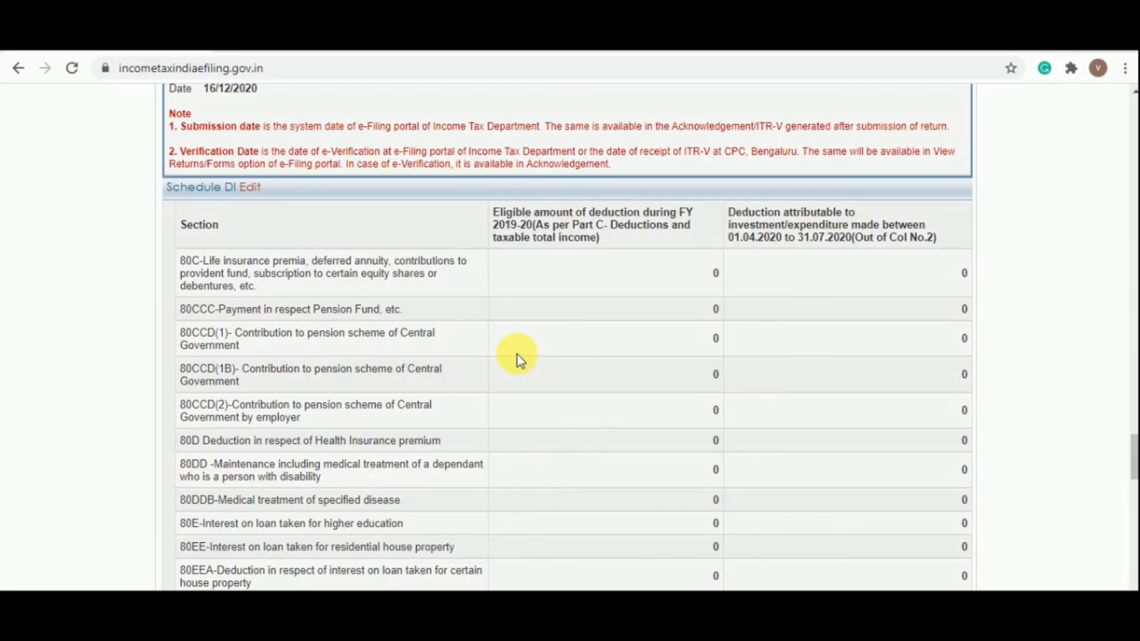
# - Check the previewed deduction, health insurance and donation schedules through Schedule 80GGA and submit the ITR-1 return
pyautogui.scroll(-5, 515, 354)
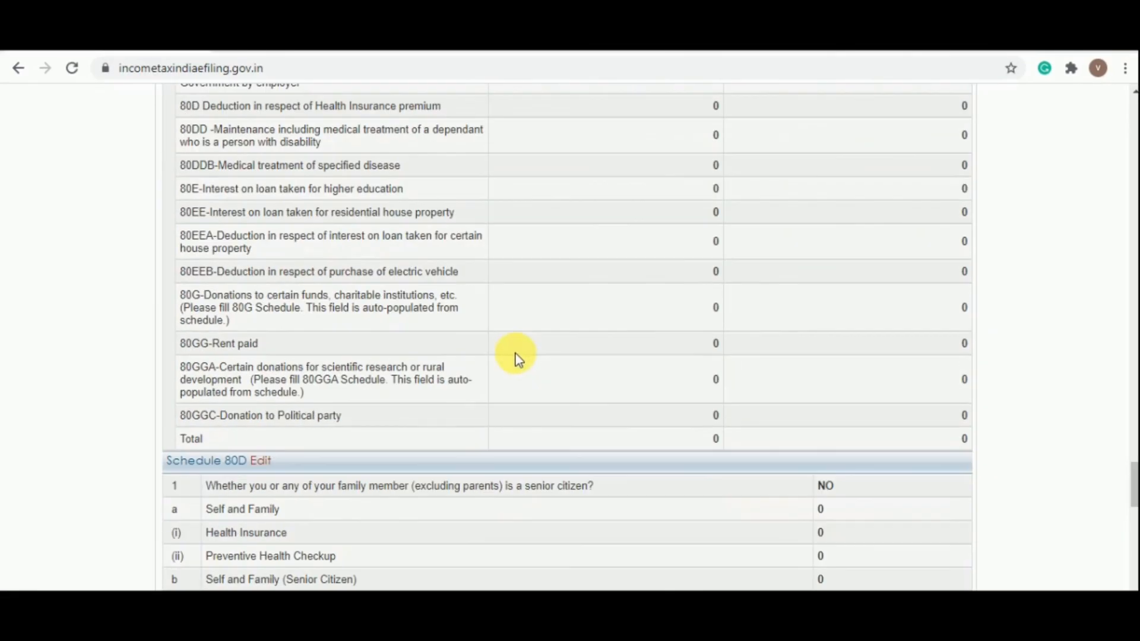
pyautogui.scroll(-15, 517, 351)
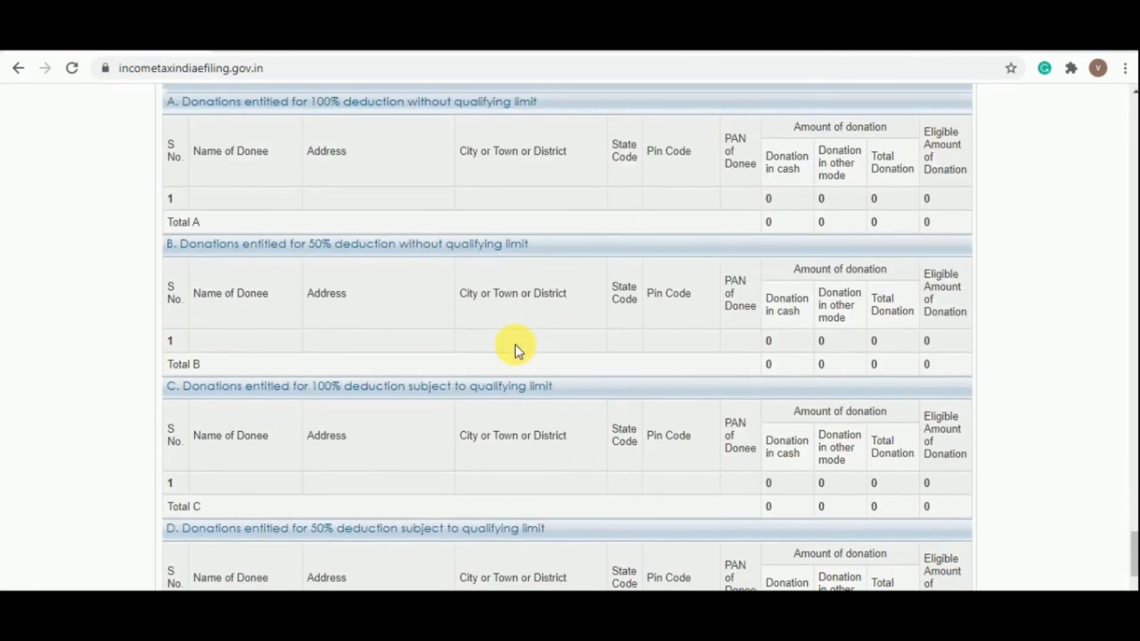
pyautogui.scroll(-1, 517, 350)
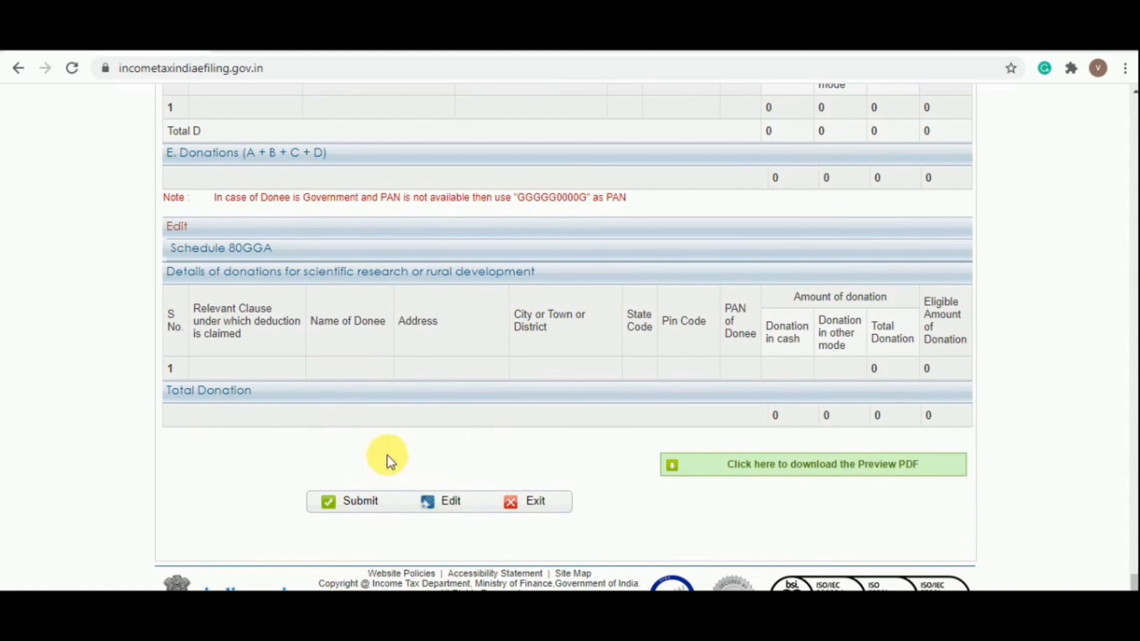
pyautogui.click(357, 506)
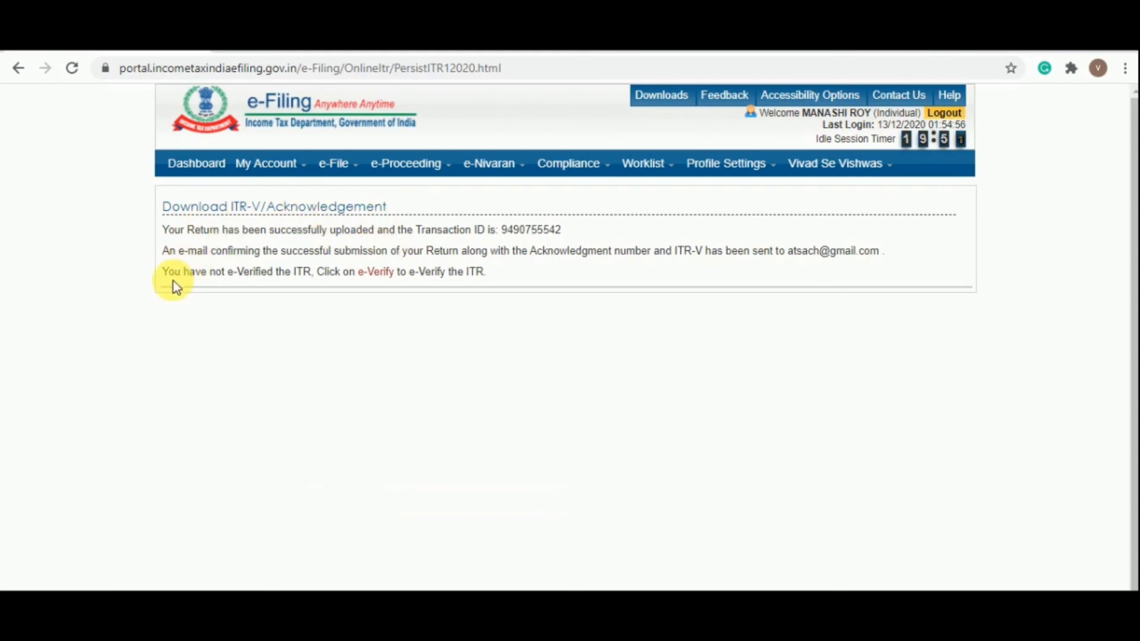
# - E-verify the filed ITR-1 for assessment year 2020-21 by generating an Aadhaar OTP, entering it and agreeing to UIDAI validation
pyautogui.click(380, 273)
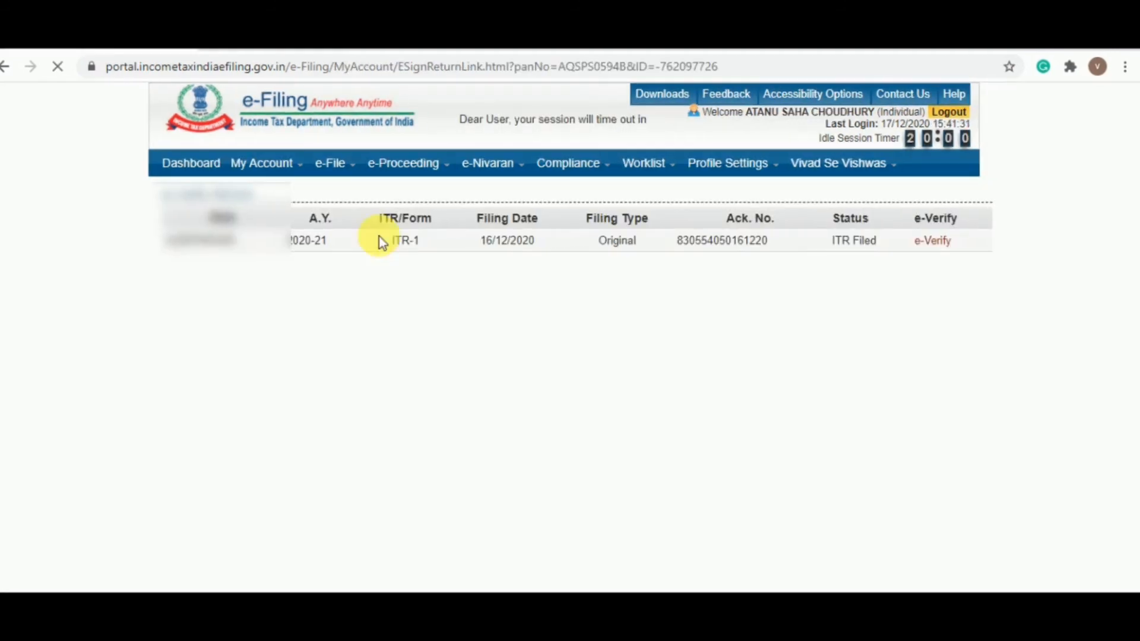
pyautogui.click(911, 254)
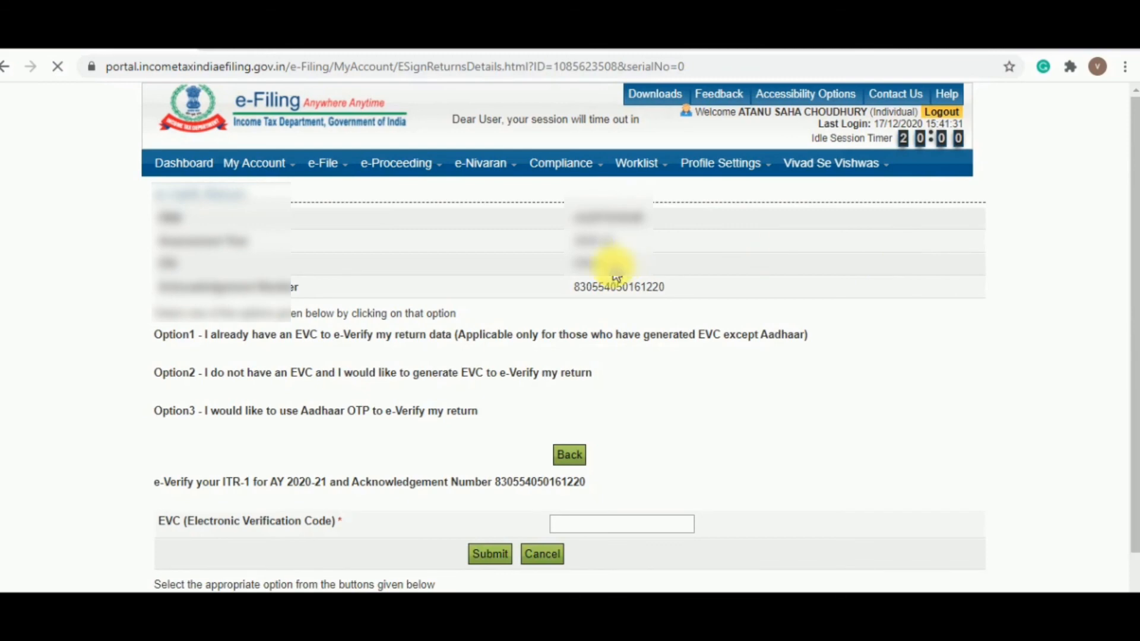
pyautogui.scroll(-1, 613, 270)
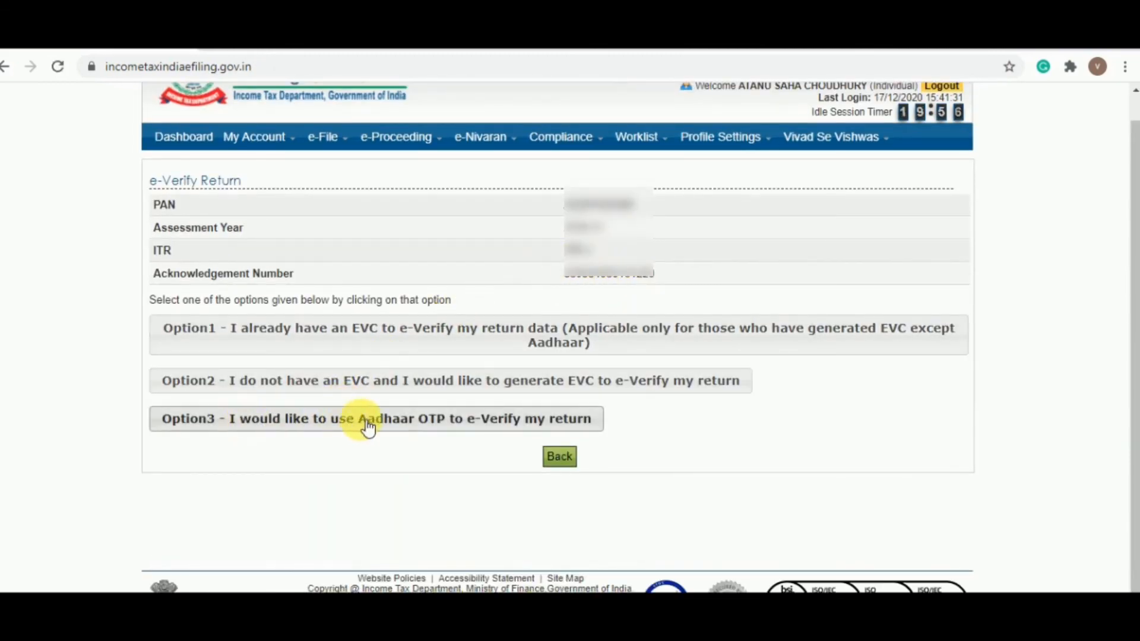
pyautogui.click(502, 419)
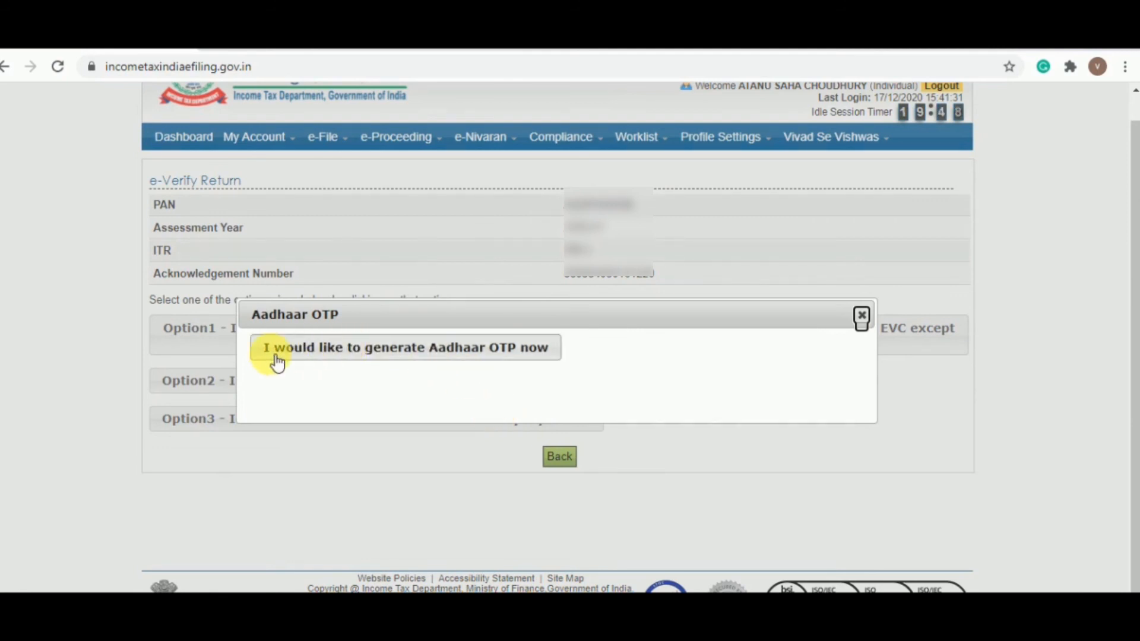
pyautogui.click(517, 349)
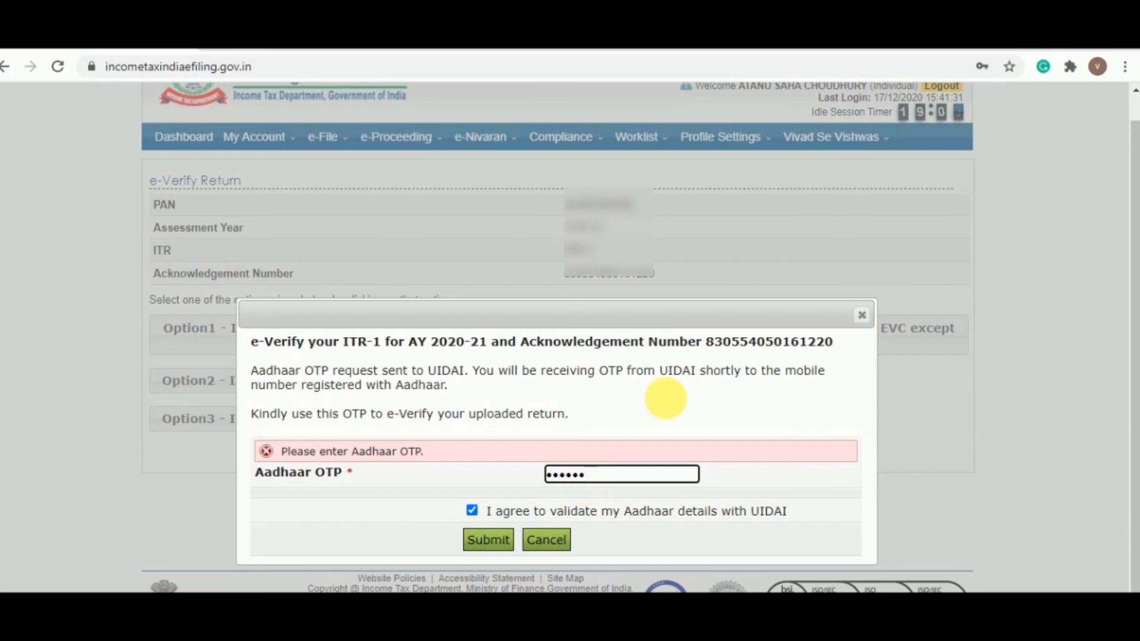
pyautogui.click(498, 552)
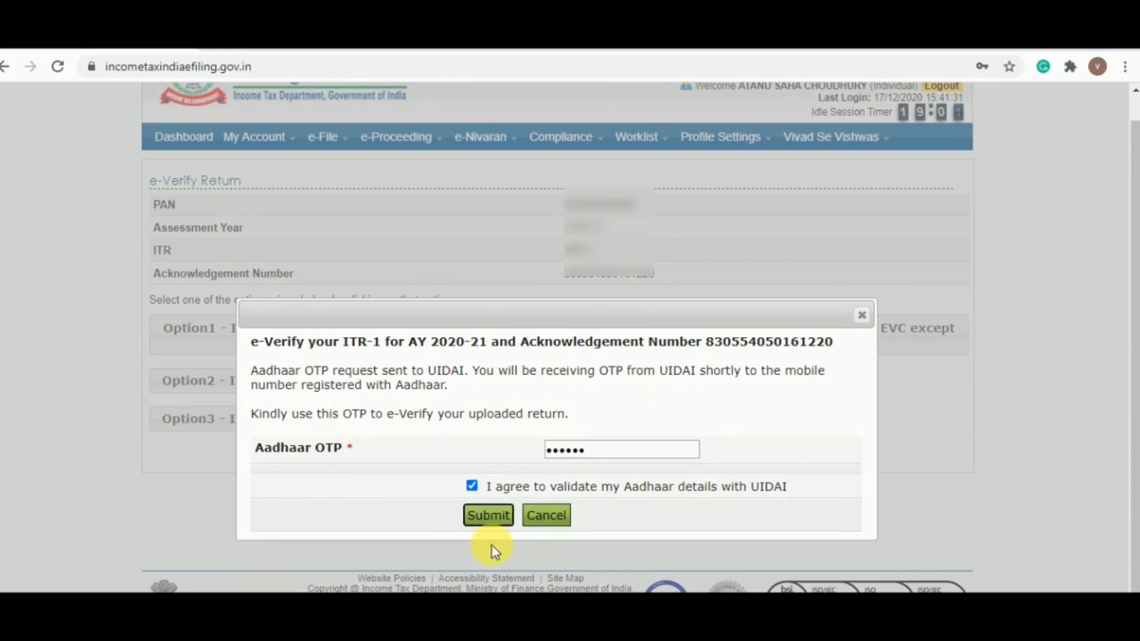
pyautogui.click(502, 525)
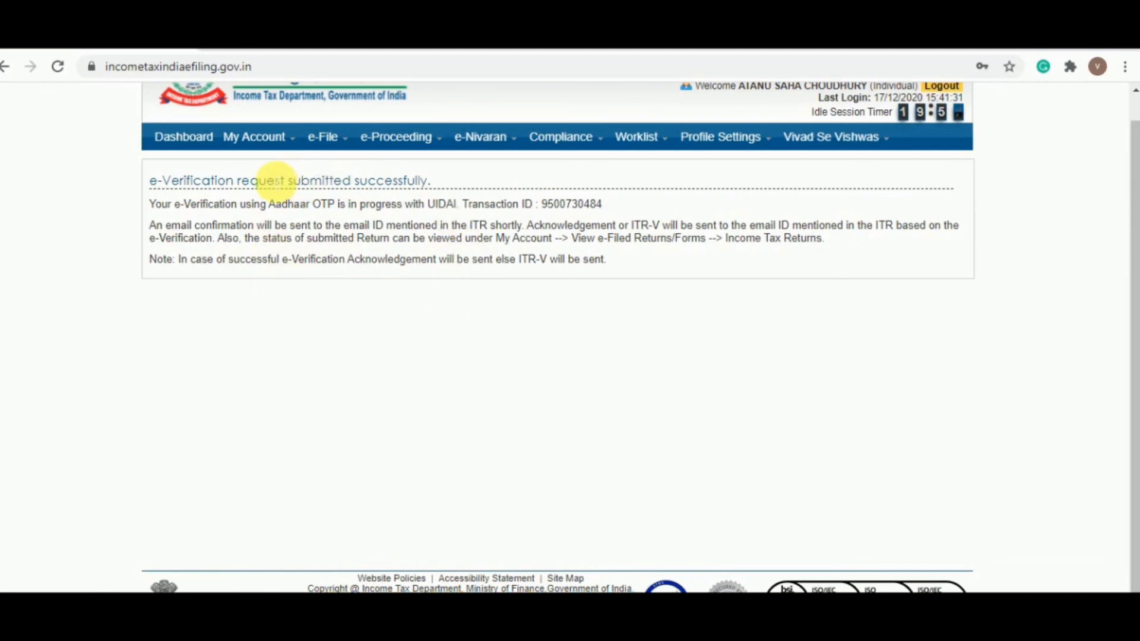
# - Go to View Returns / Forms from the dashboard and list the filed returns under the IncomeTax Returns option
pyautogui.click(177, 142)
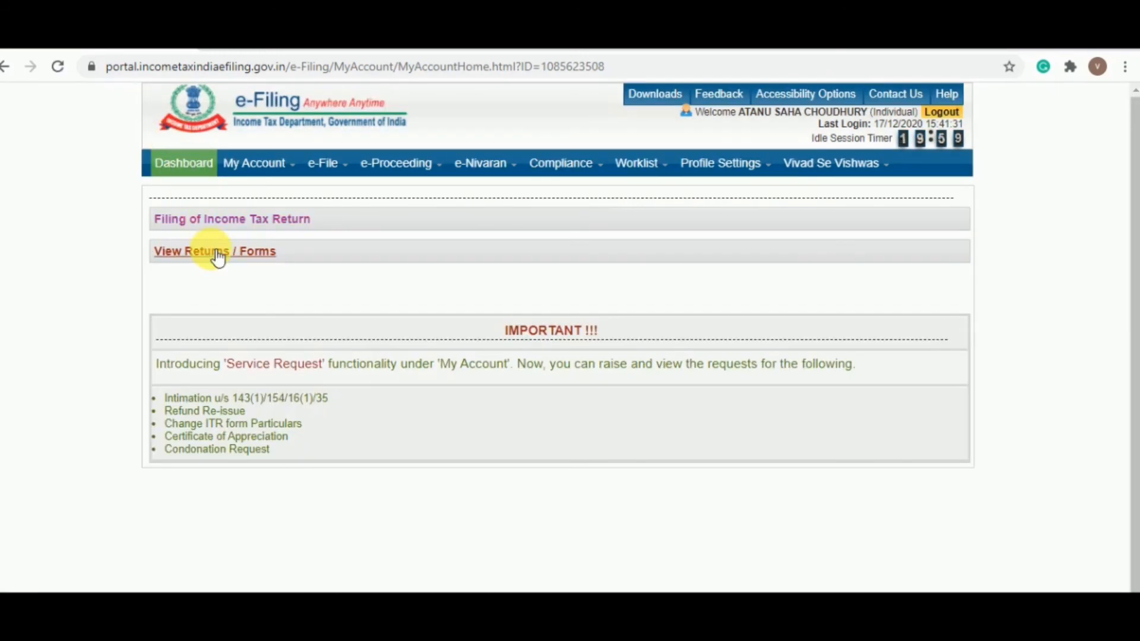
pyautogui.click(218, 255)
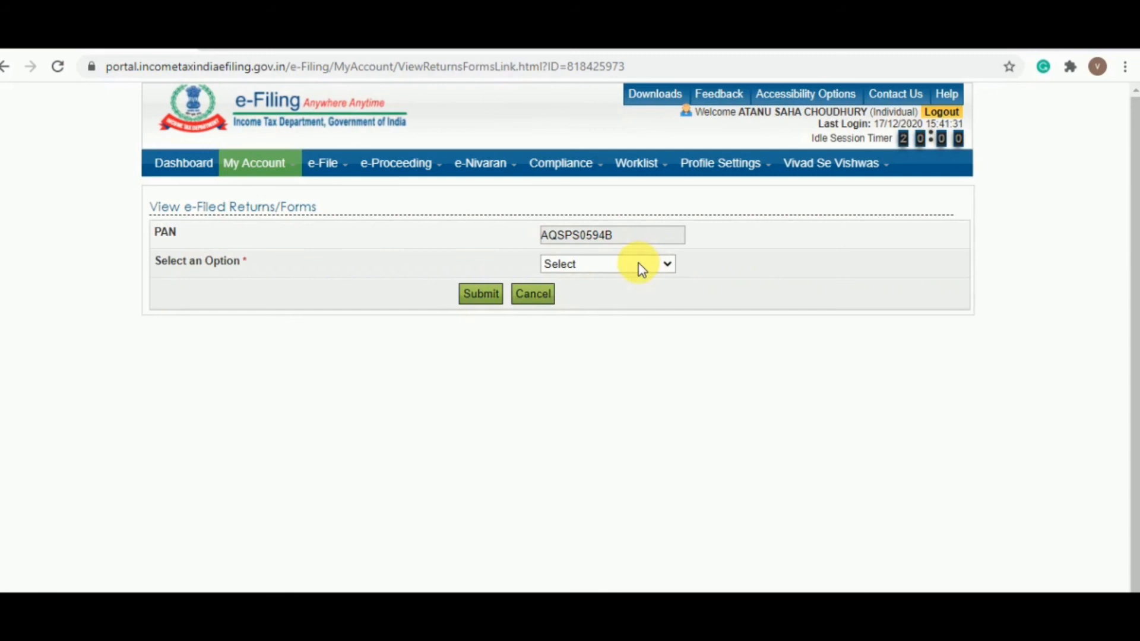
pyautogui.click(639, 266)
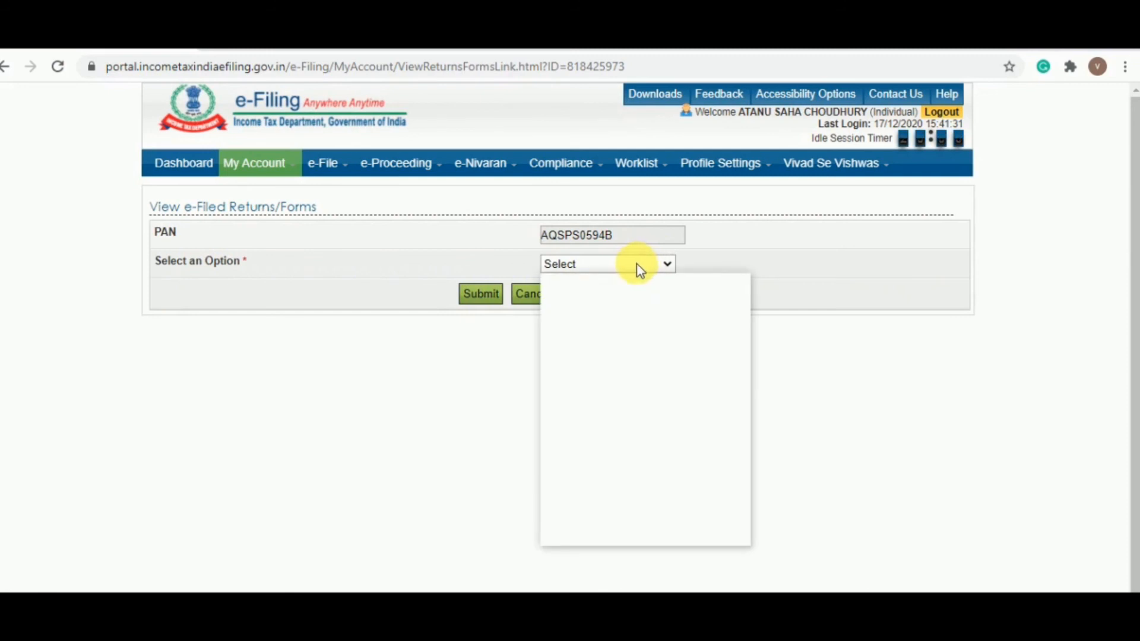
pyautogui.click(608, 313)
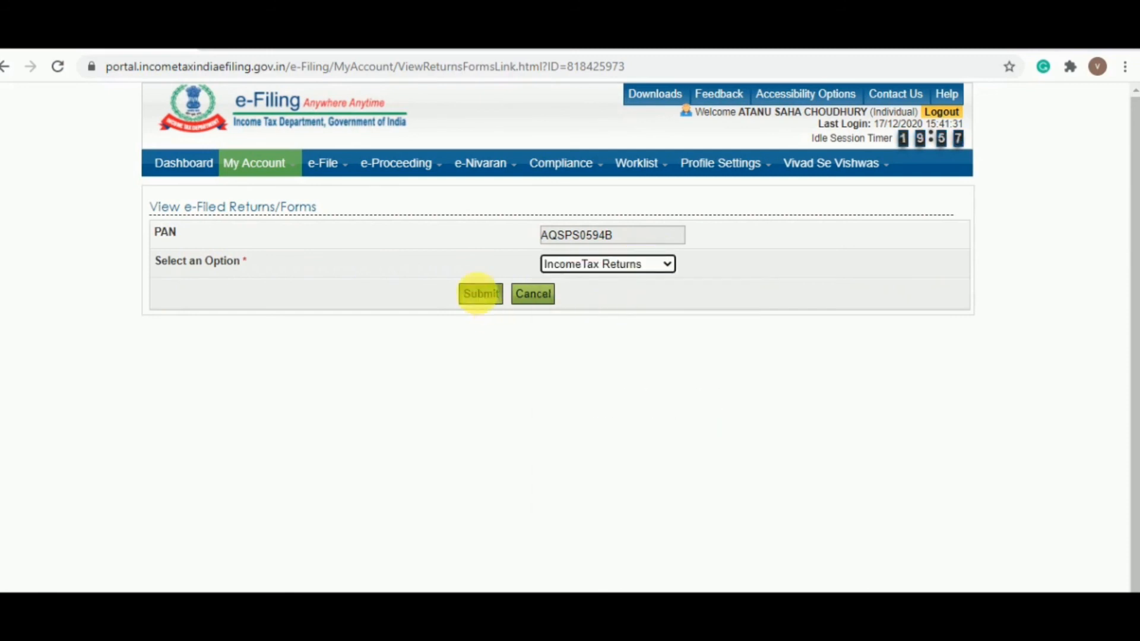
pyautogui.click(480, 294)
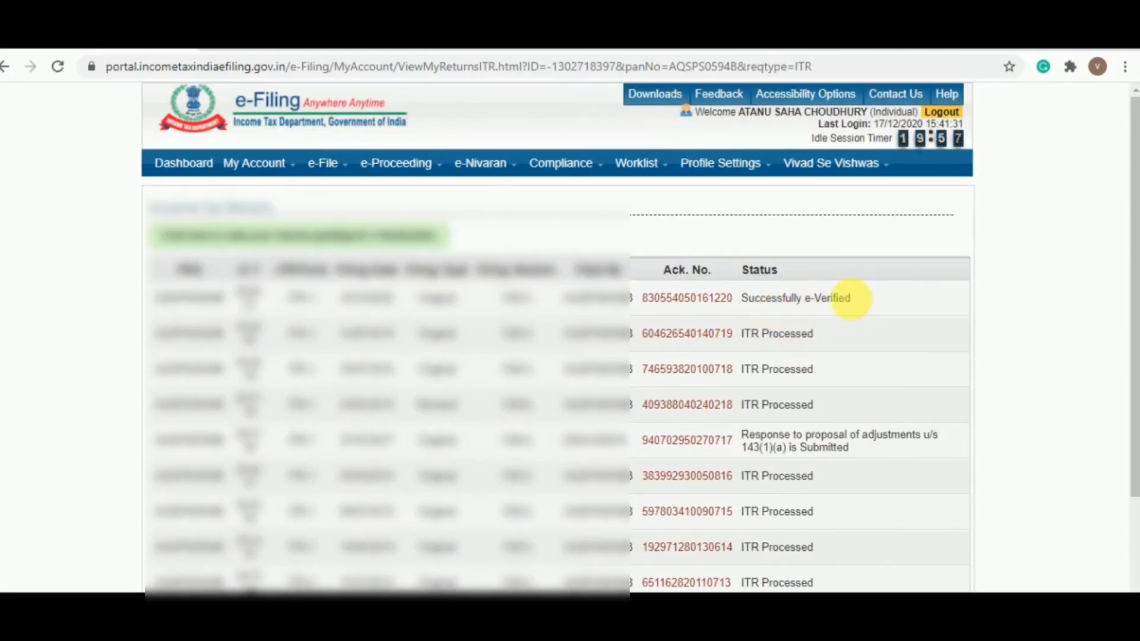
# - Open the e-verified 2020-21 return, read through its ITR-V / Acknowledgement document and leave the document
pyautogui.click(714, 304)
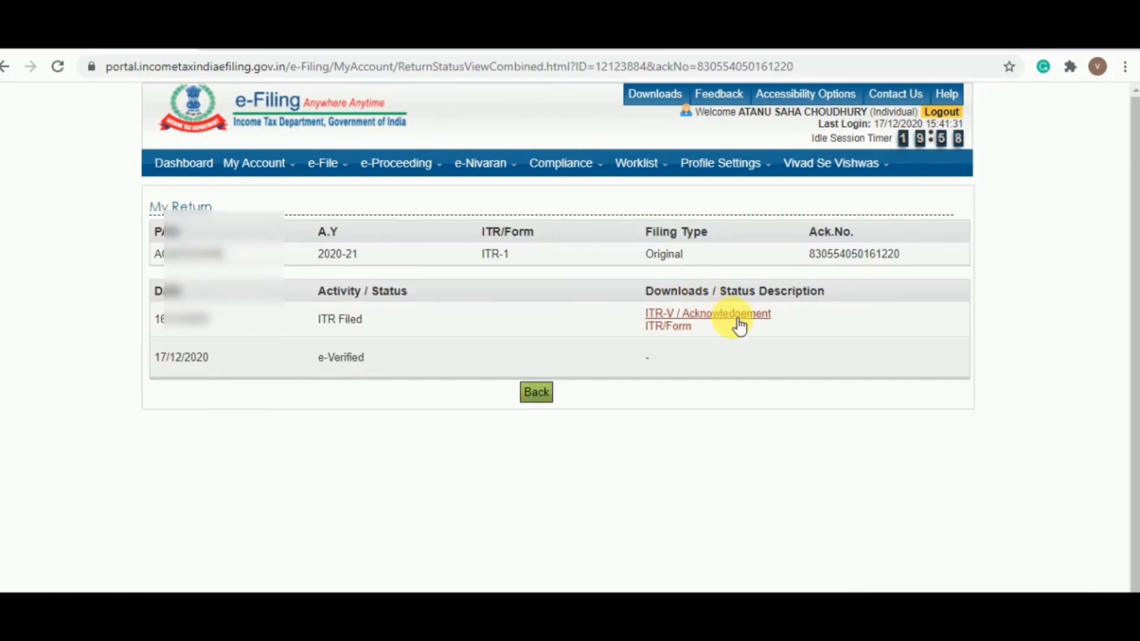
pyautogui.click(738, 324)
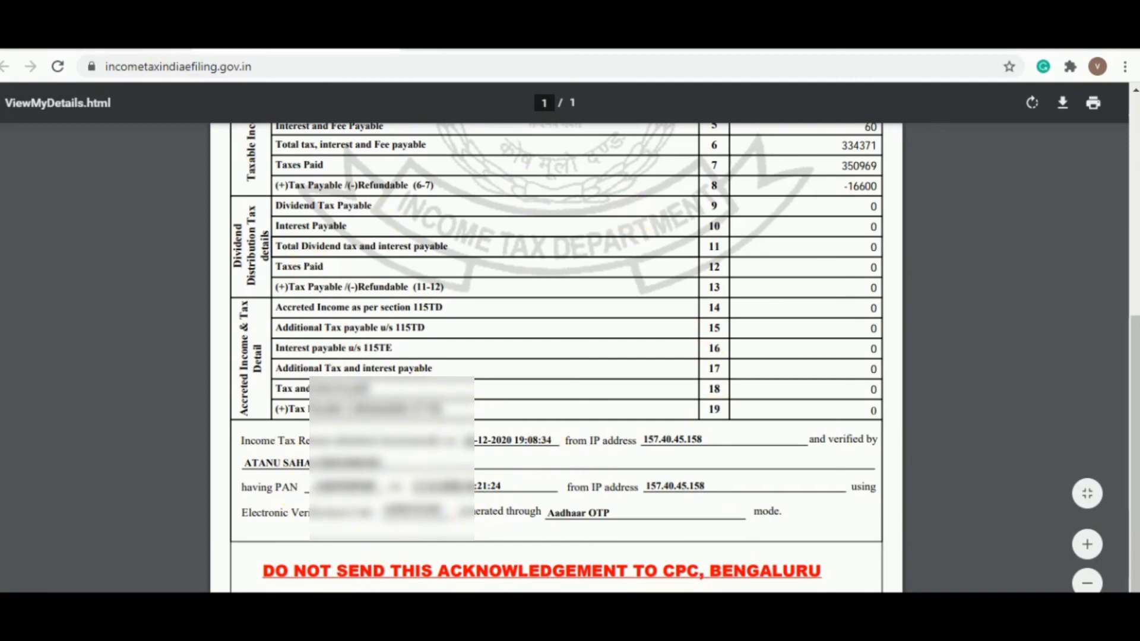
pyautogui.click(66, 37)
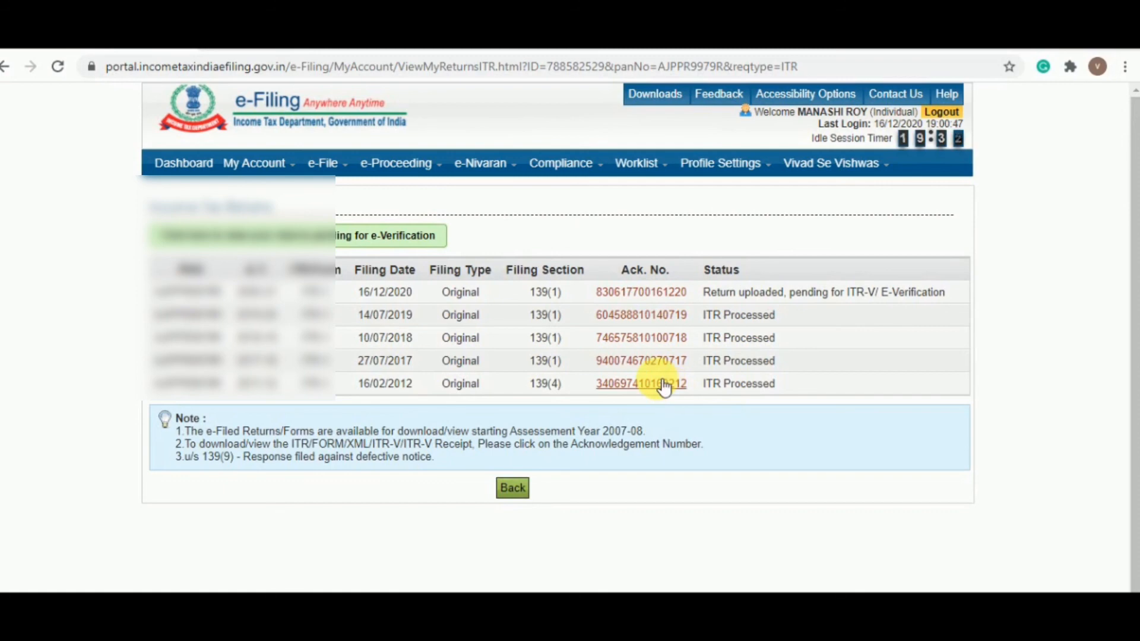
# - View the ITR-V of the return filed 16/12/2020 pending e-verification, highlight the Centralized Processing Centre mailing address, and return to My Return
pyautogui.click(638, 297)
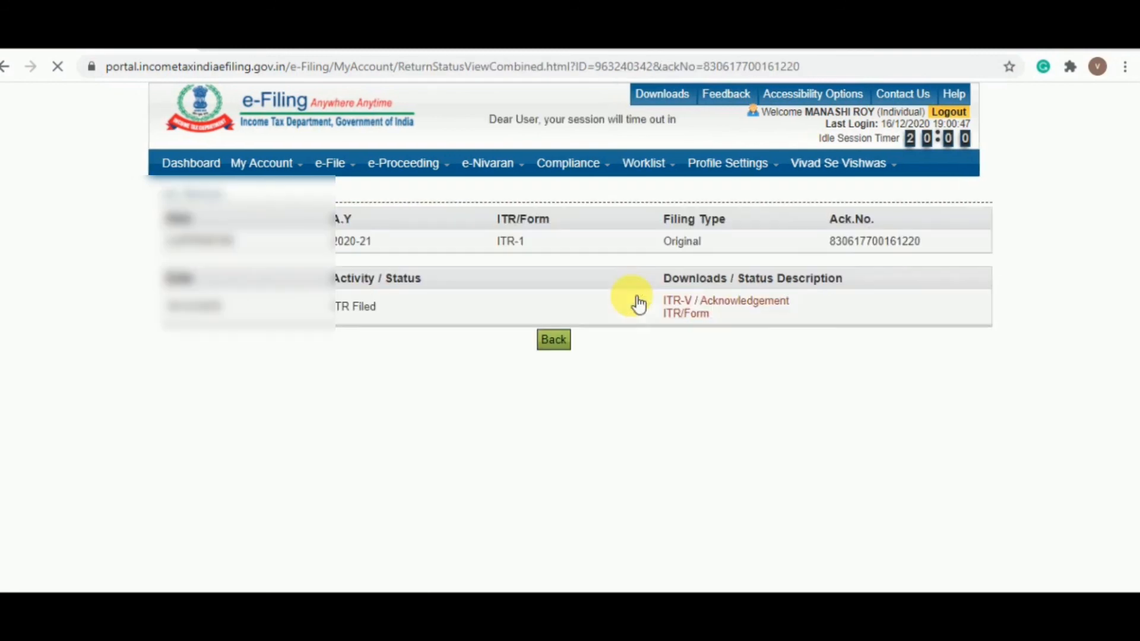
pyautogui.click(694, 313)
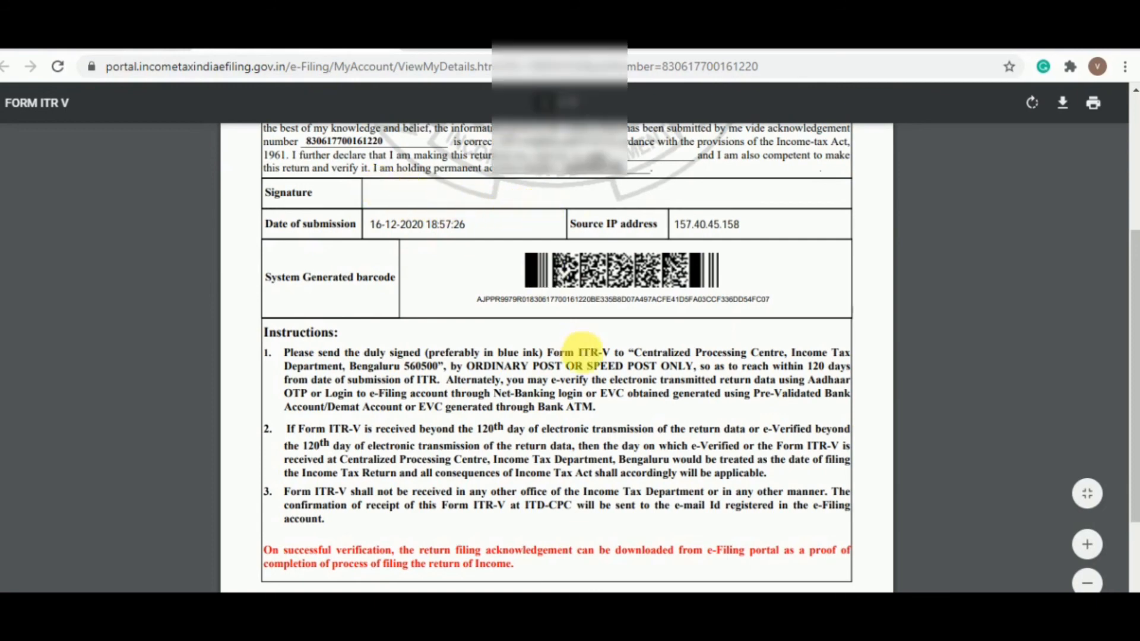
pyautogui.moveTo(634, 353); pyautogui.dragTo(446, 363)
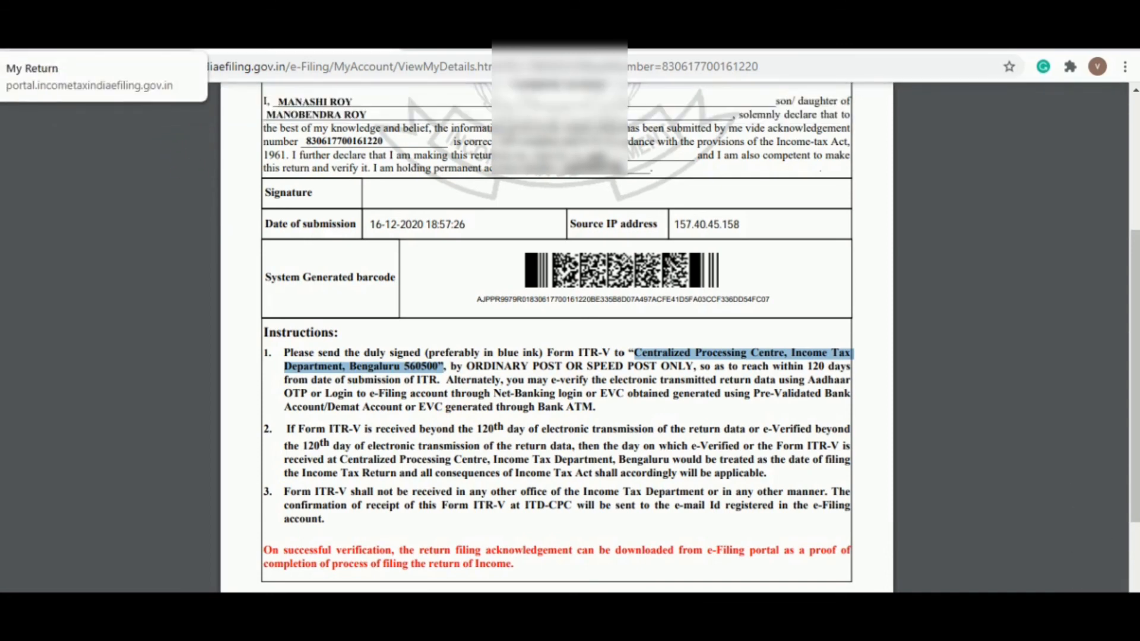
pyautogui.click(98, 40)
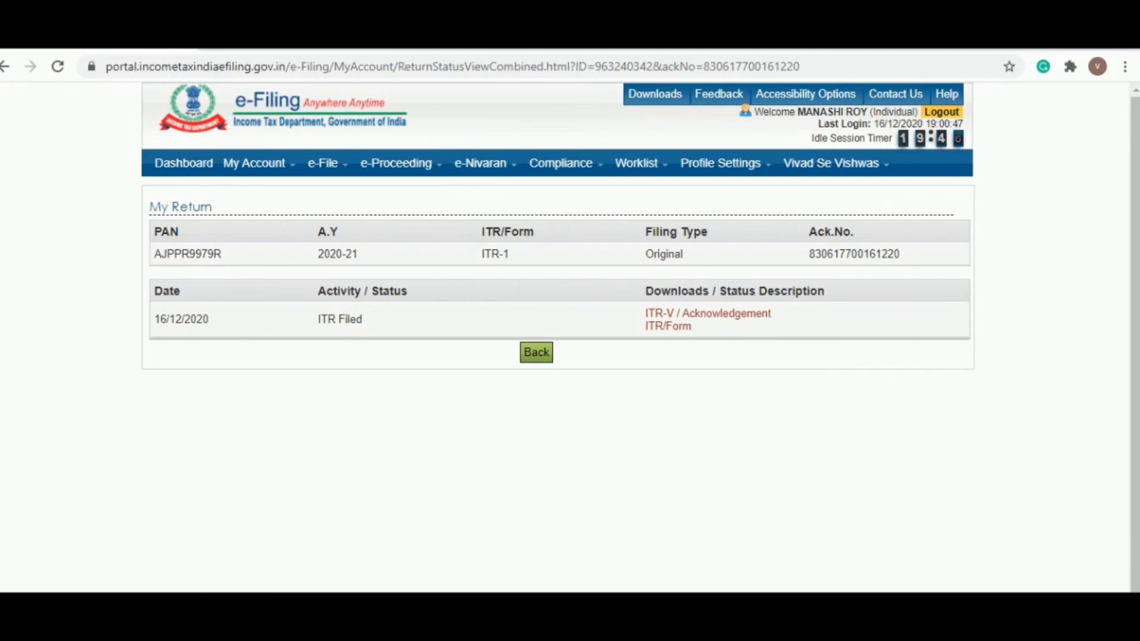